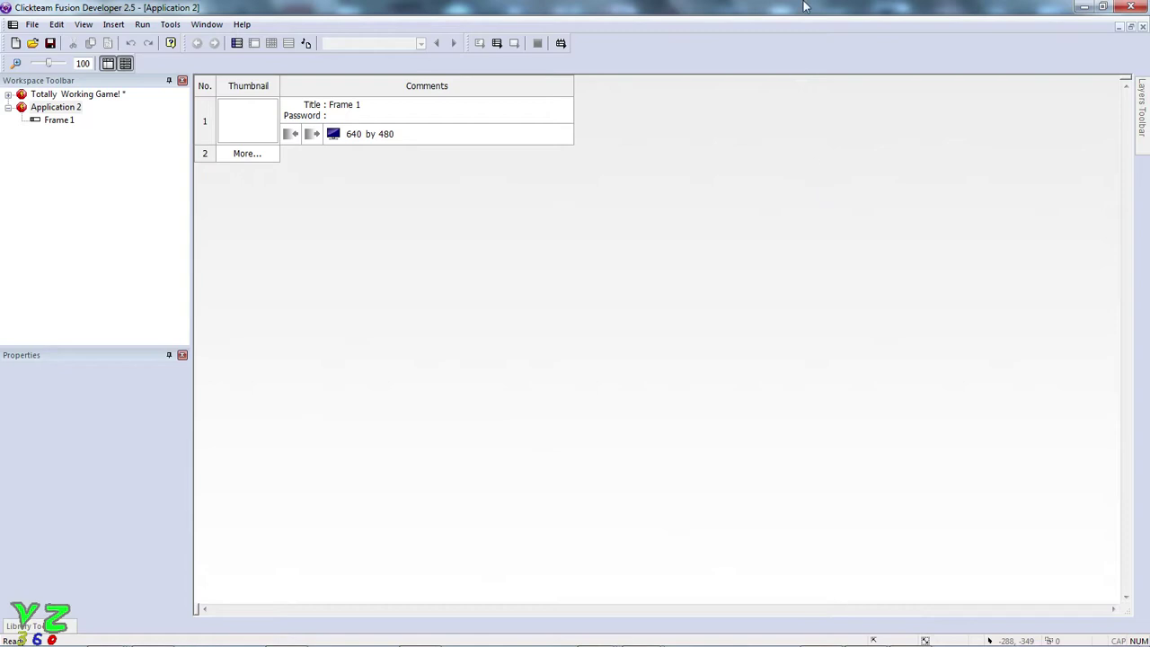
pyautogui.doubleClick(807, 7)
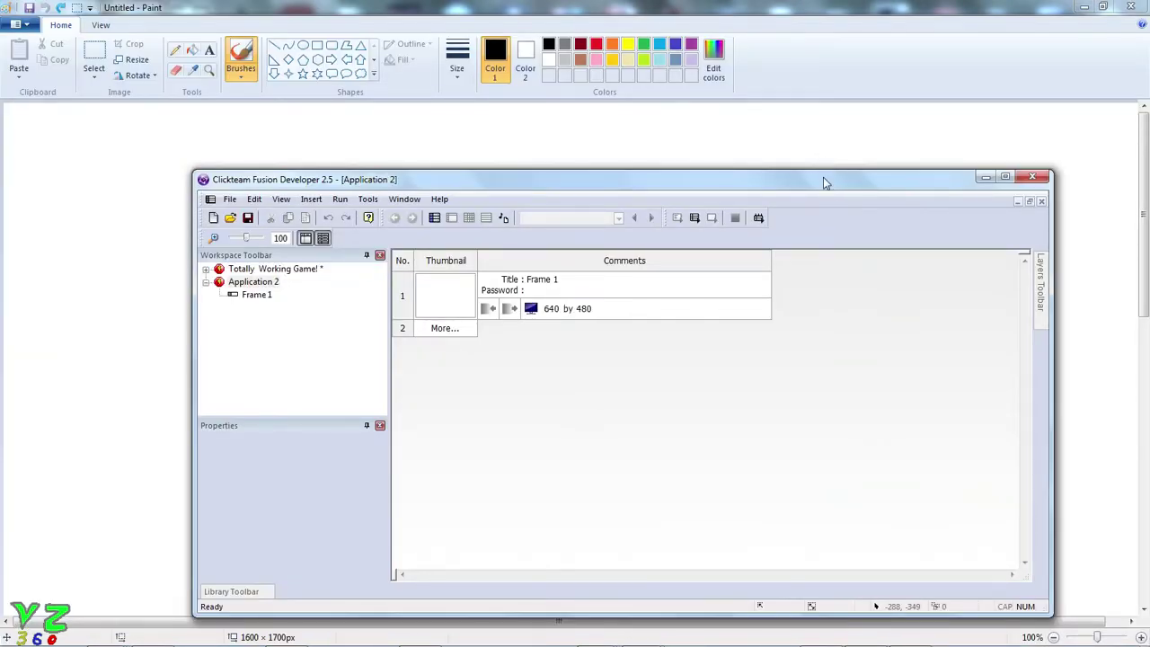
pyautogui.doubleClick(829, 179)
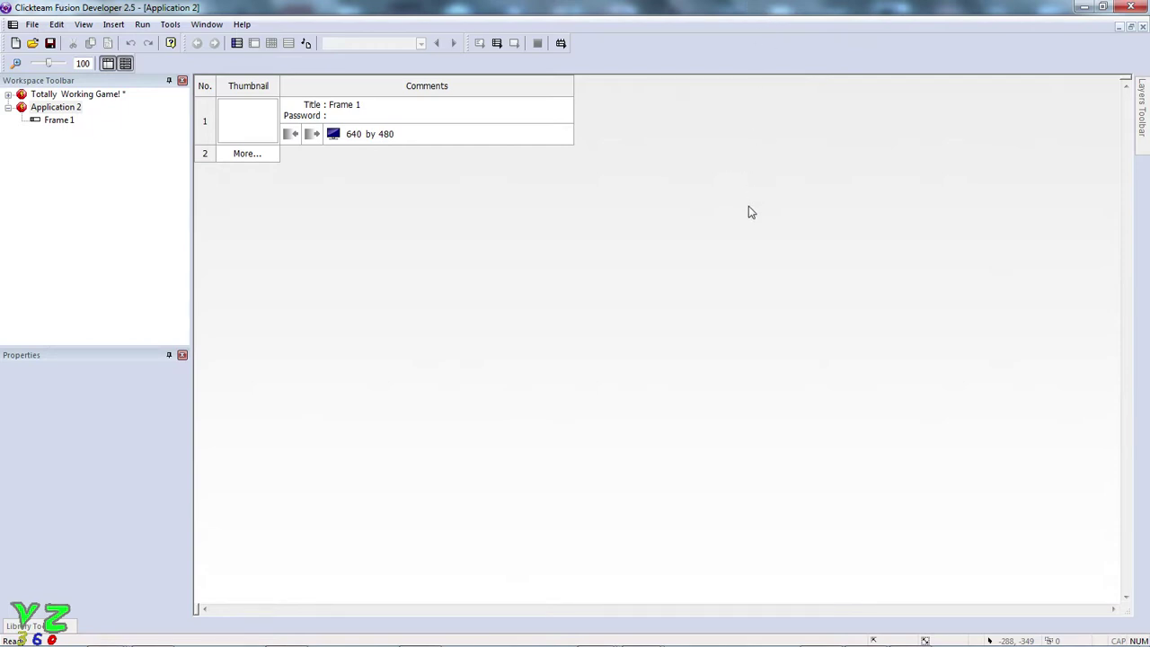
pyautogui.rightClick(1141, 278)
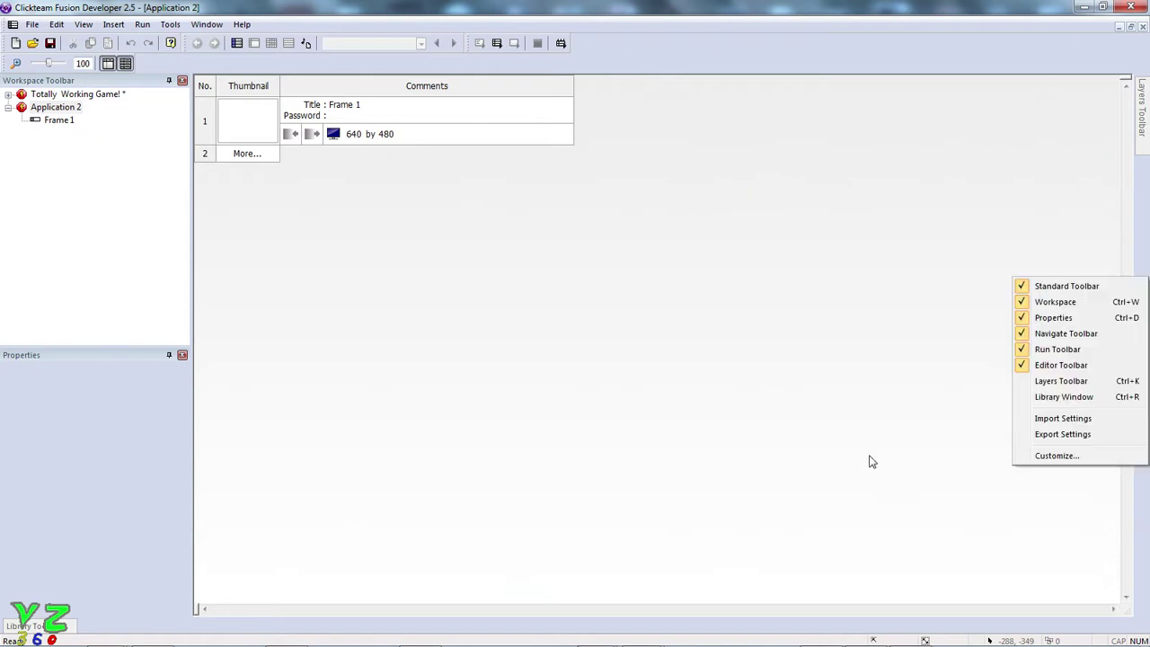
pyautogui.click(802, 386)
pyautogui.rightClick(1090, 346)
pyautogui.click(968, 247)
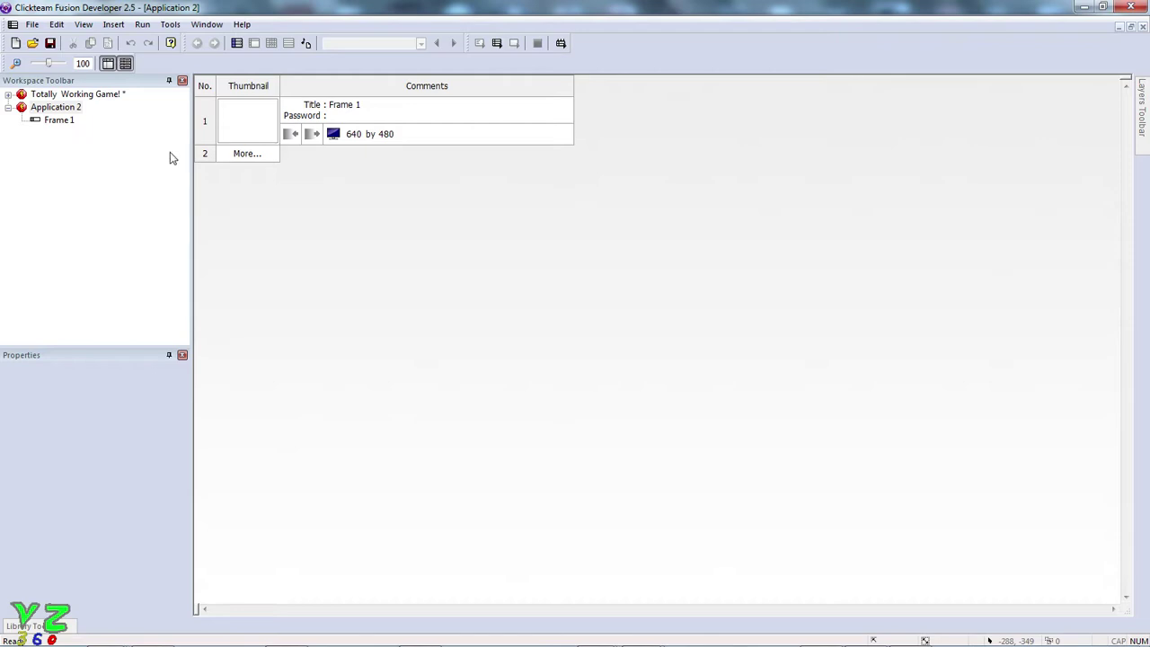
# - Open Frame 1 of Application 2 in the frame editor
pyautogui.click(117, 164)
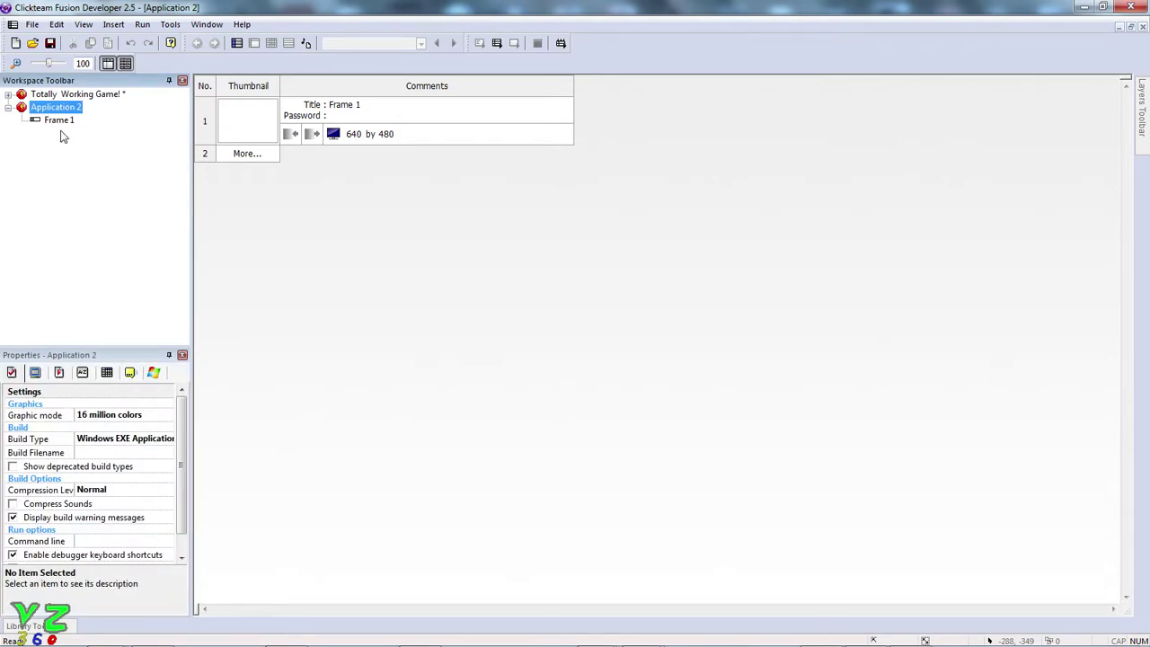
pyautogui.doubleClick(246, 124)
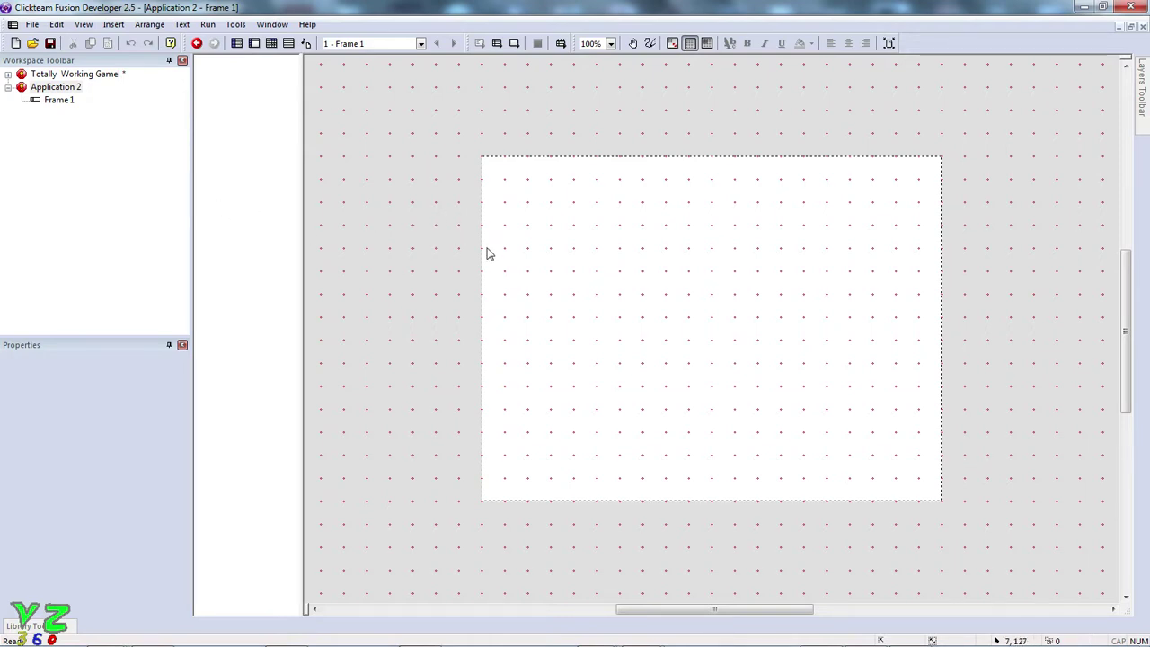
pyautogui.moveTo(493, 269); pyautogui.dragTo(456, 268, button='middle')
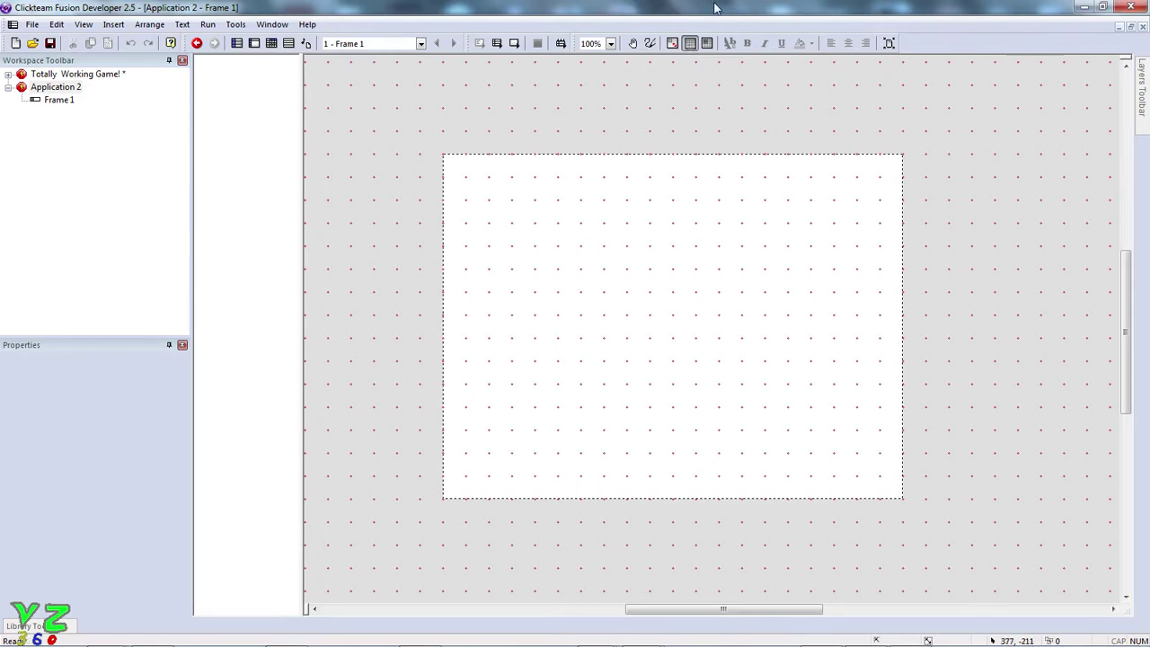
pyautogui.moveTo(578, 276); pyautogui.dragTo(595, 300, button='middle')
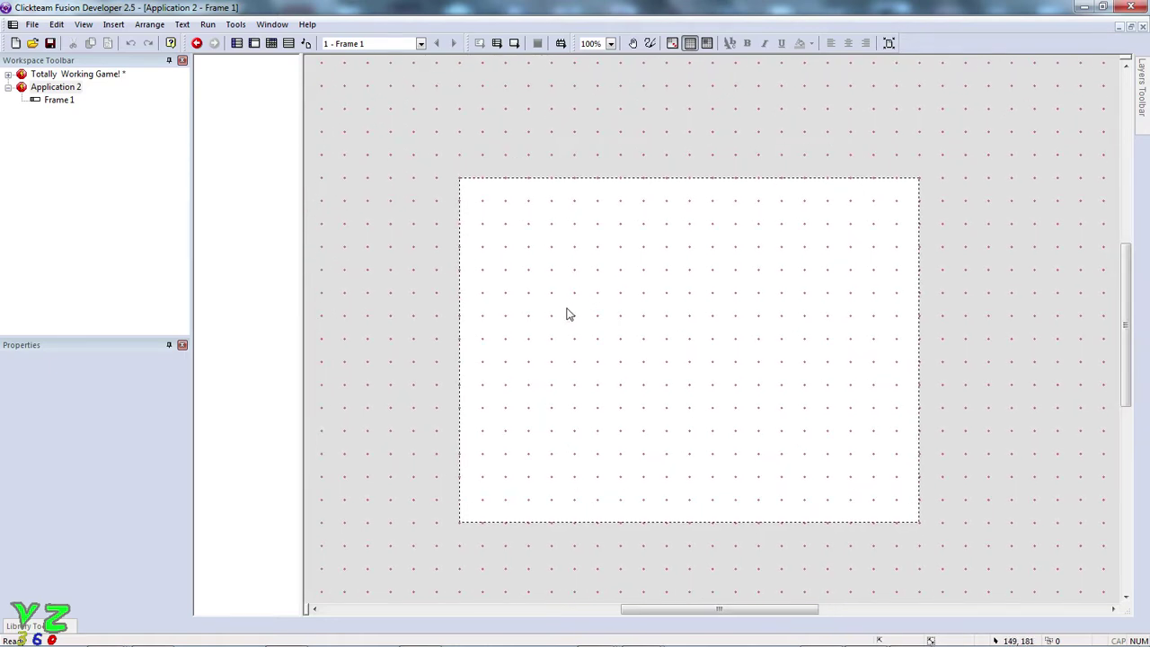
# - Insert a new Active object into the left part of the white frame area
pyautogui.doubleClick(545, 306)
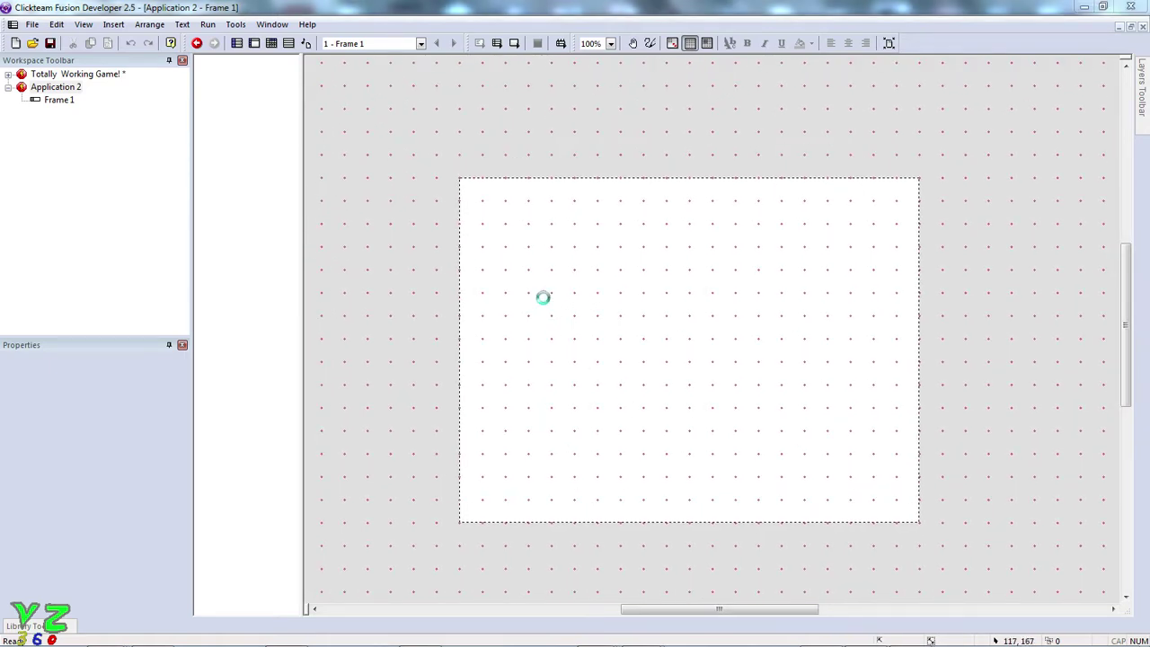
pyautogui.click(766, 289)
pyautogui.doubleClick(765, 290)
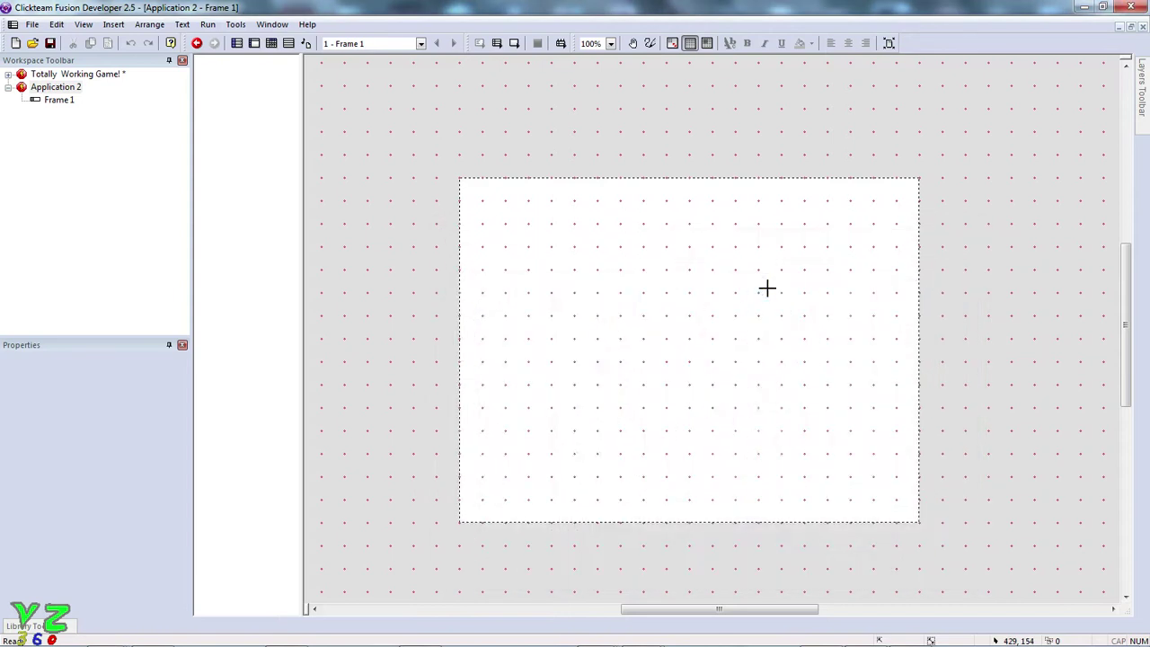
pyautogui.click(525, 352)
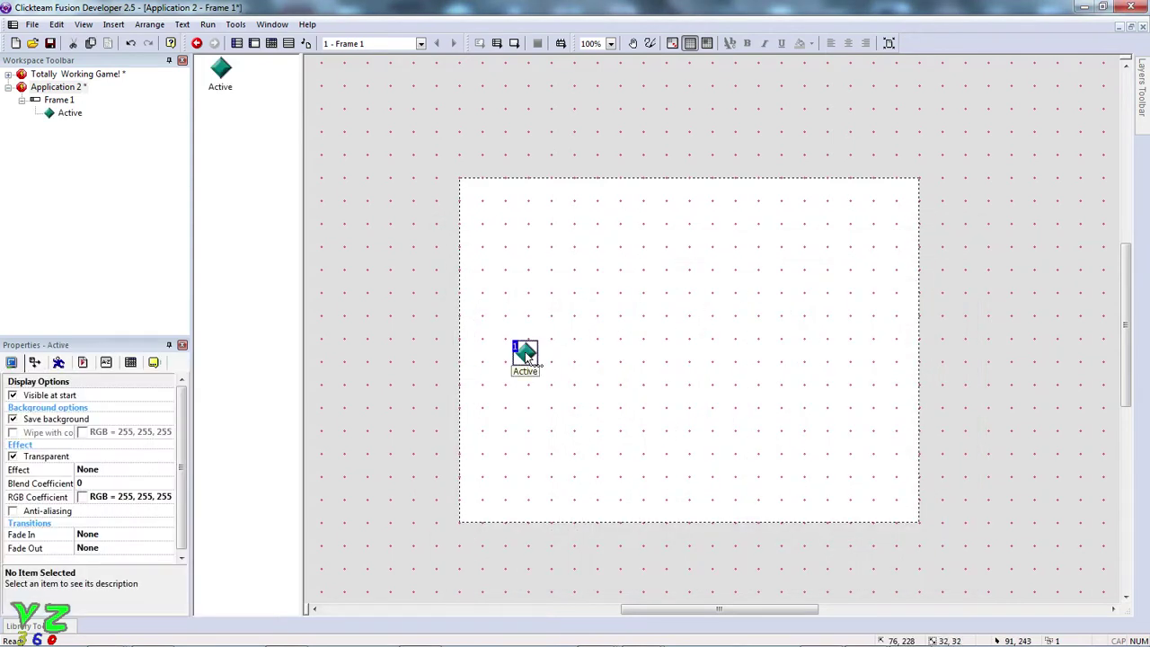
# - Stretch the Active object to about 48 × 120 pixels and move it to about 81, 165 in the frame
pyautogui.click(525, 351)
pyautogui.moveTo(527, 366); pyautogui.dragTo(526, 431)
pyautogui.moveTo(542, 385); pyautogui.dragTo(533, 355)
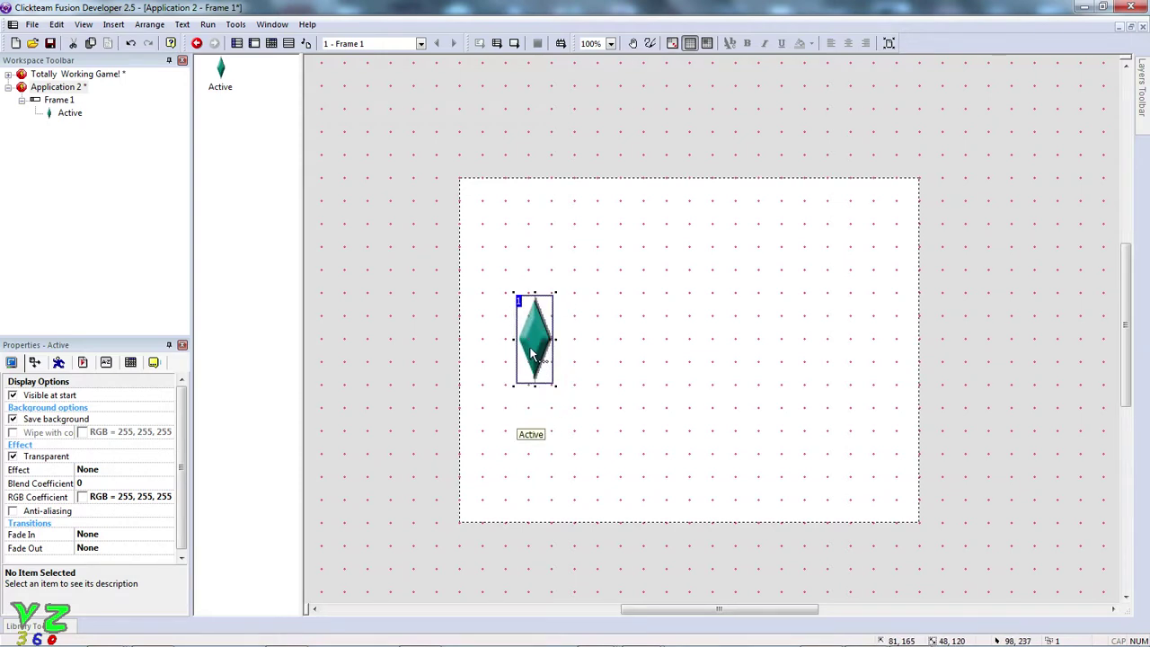
# - Clear the Active object's image and draw a black stick figure's body, legs and arms with the size 3 pen
pyautogui.doubleClick(533, 355)
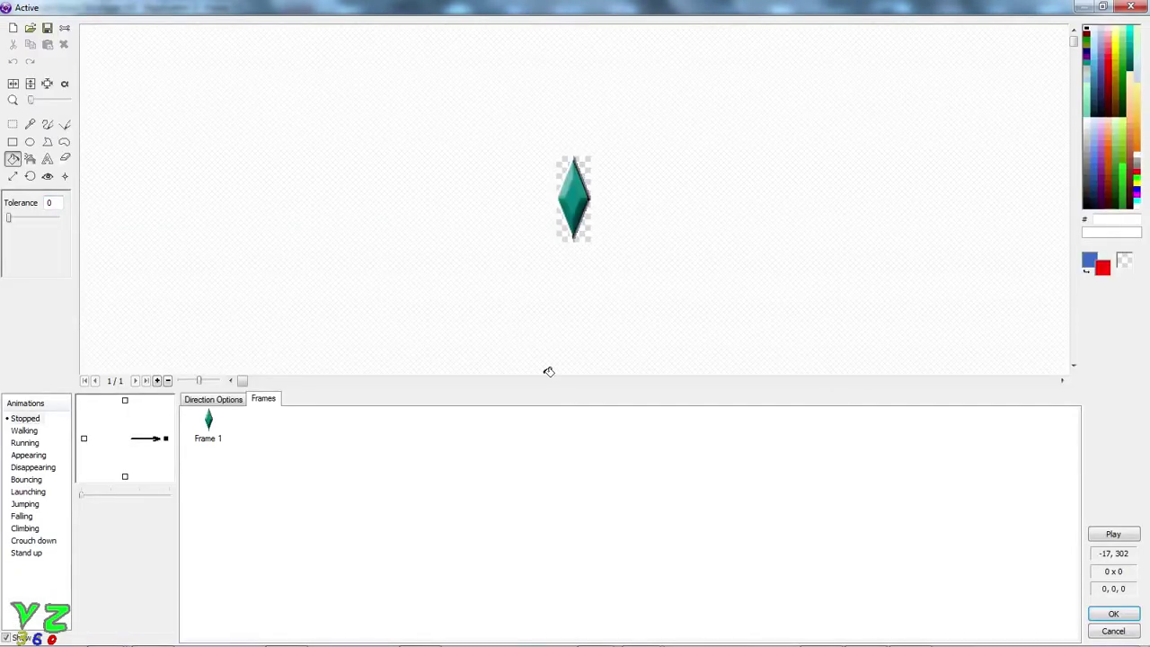
pyautogui.click(13, 28)
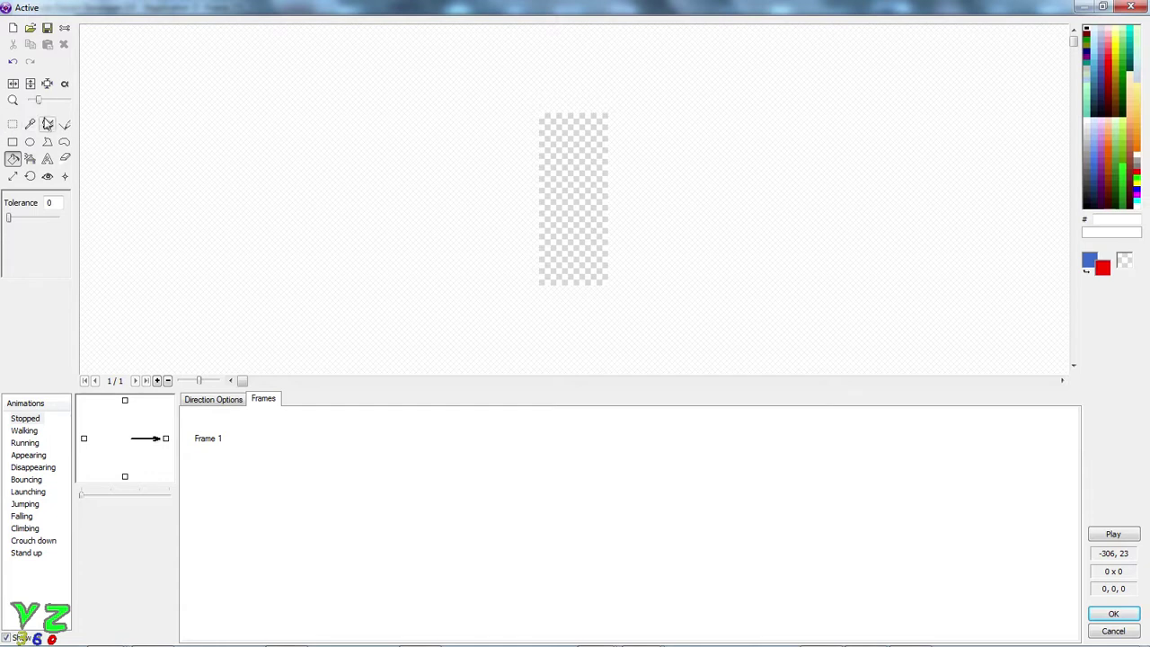
pyautogui.click(47, 125)
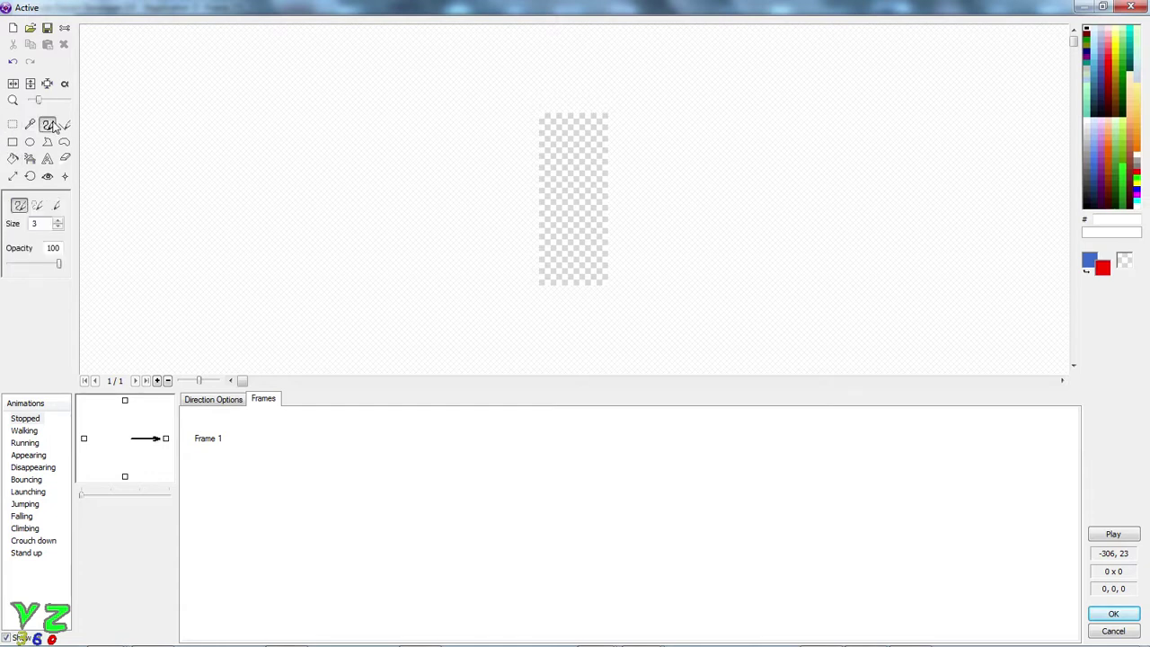
pyautogui.click(1086, 31)
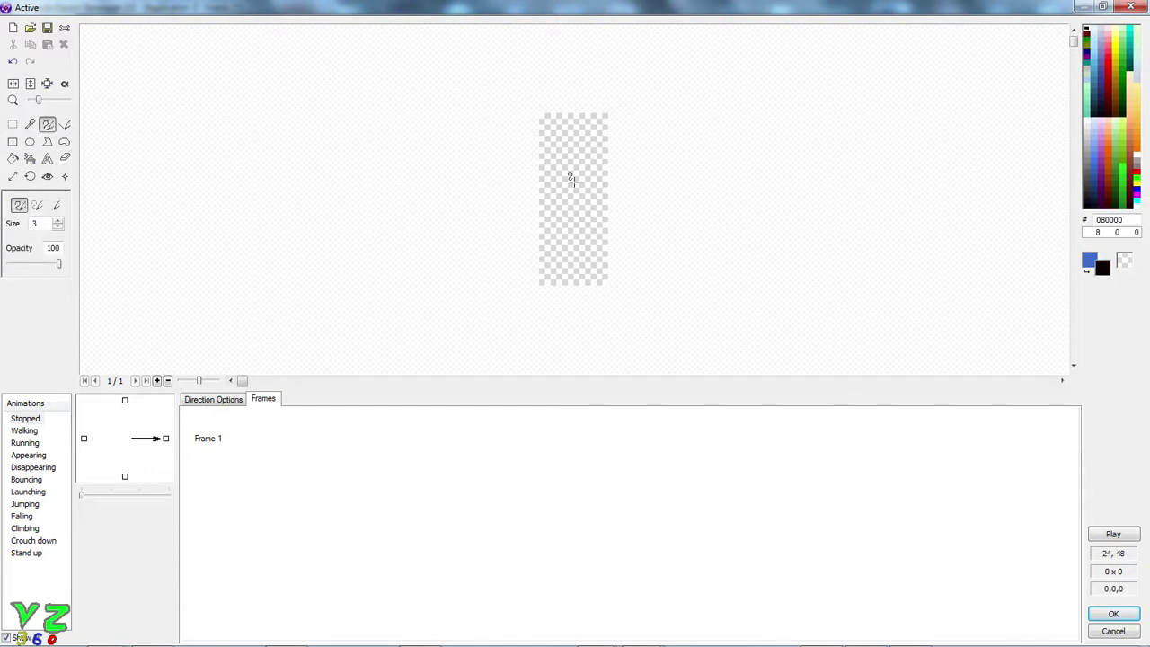
pyautogui.moveTo(571, 167)
pyautogui.mouseDown()
pyautogui.moveTo(573, 234)
pyautogui.moveTo(551, 276)
pyautogui.moveTo(590, 281)
pyautogui.mouseUp()
pyautogui.moveTo(574, 208)
pyautogui.mouseDown()
pyautogui.moveTo(548, 206)
pyautogui.moveTo(598, 201)
pyautogui.mouseUp()
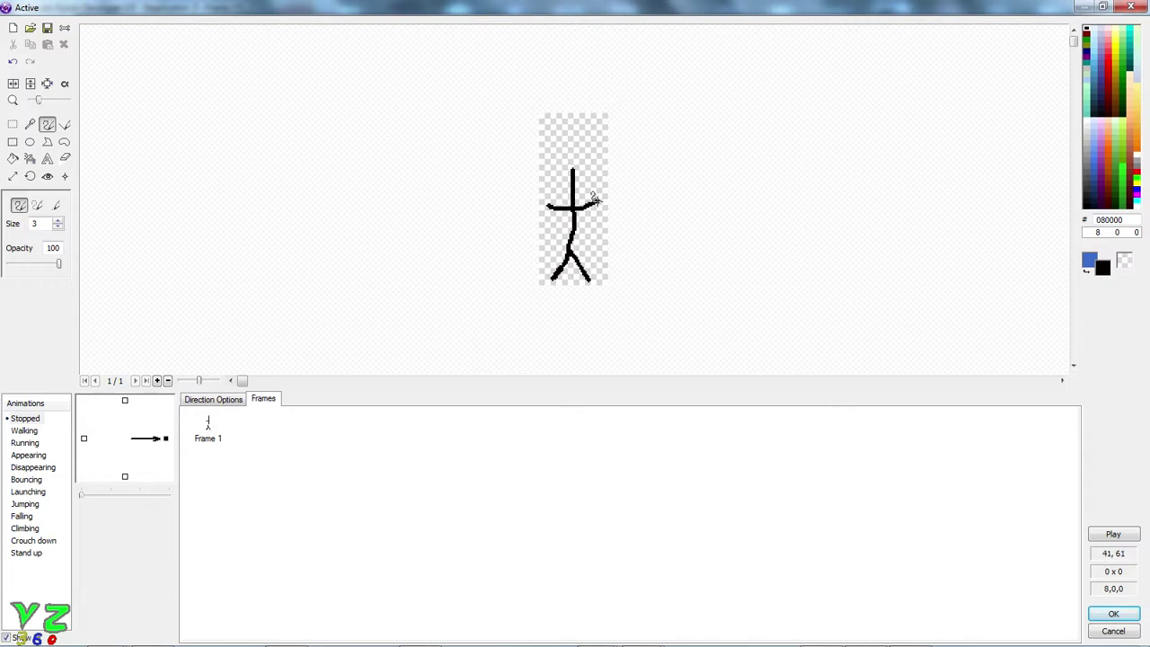
# - Add a circular head of line size 1 above the stick figure's body, fill it black, and accept the image
pyautogui.click(13, 142)
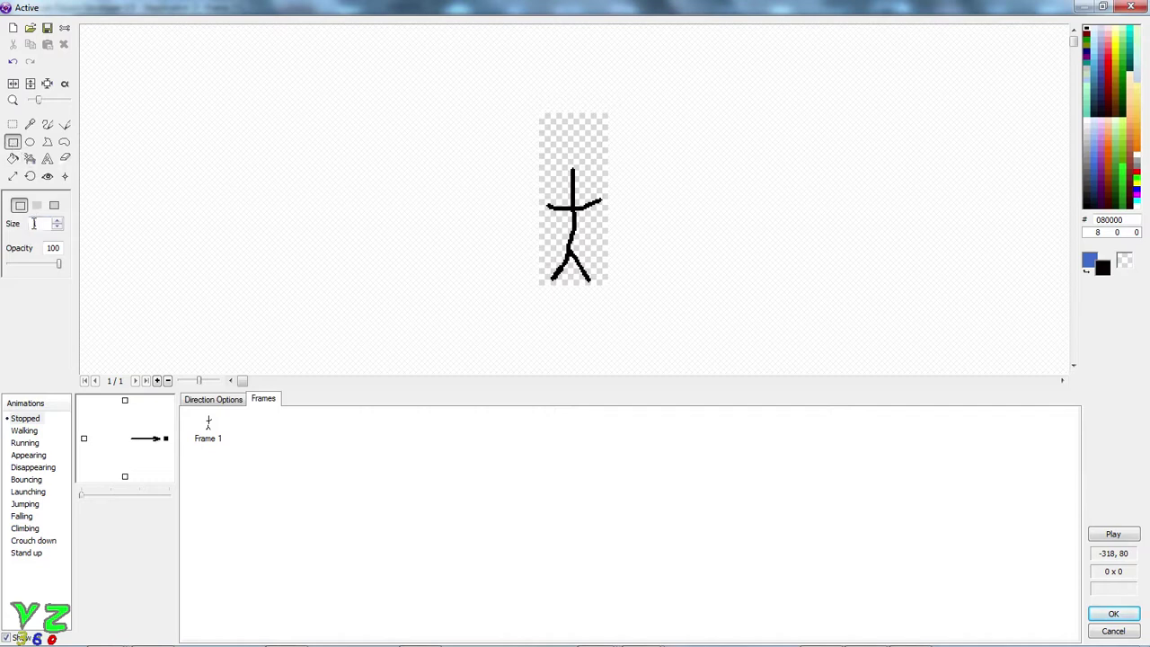
pyautogui.click(48, 124)
pyautogui.click(30, 142)
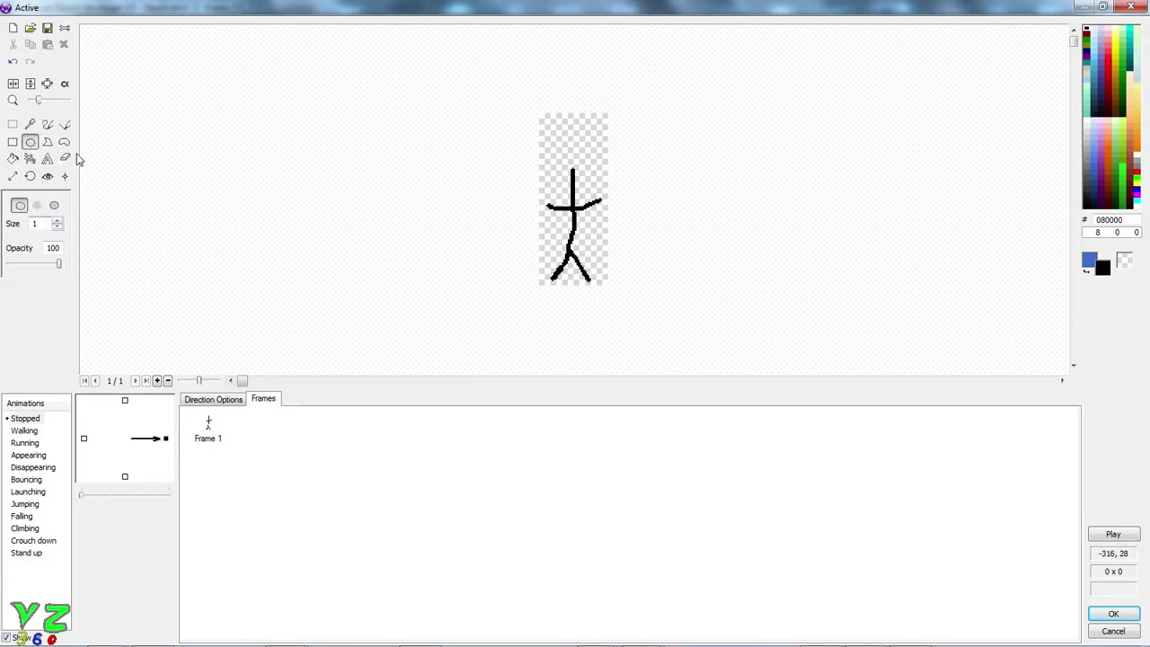
pyautogui.moveTo(548, 123); pyautogui.dragTo(595, 169)
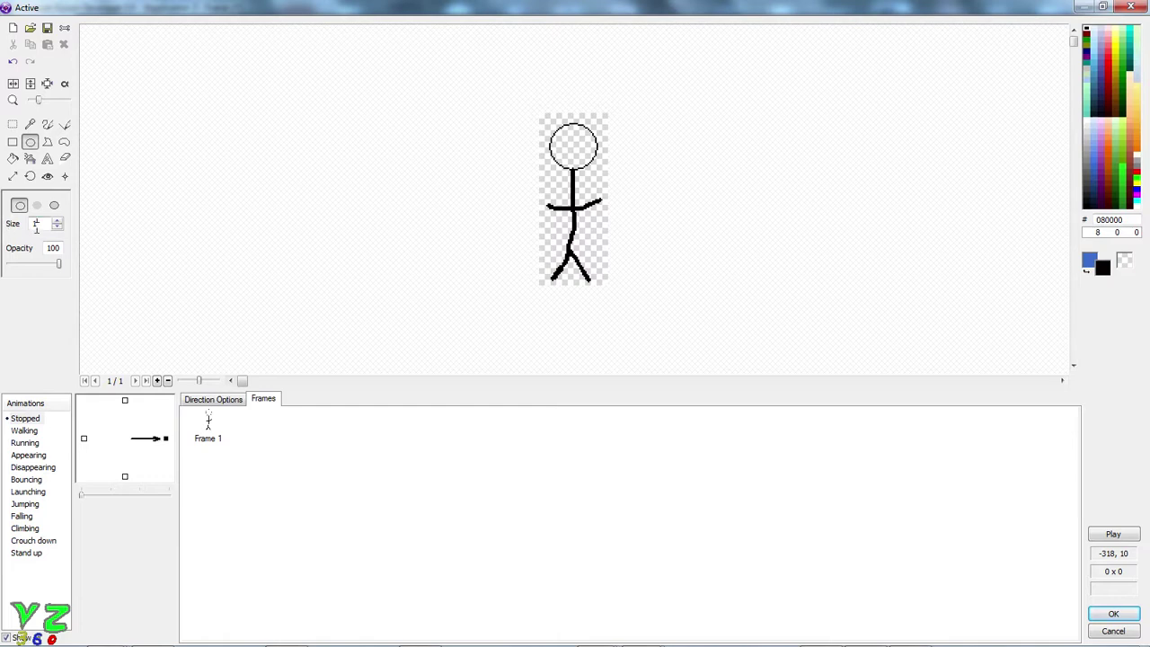
pyautogui.click(12, 158)
pyautogui.click(573, 146)
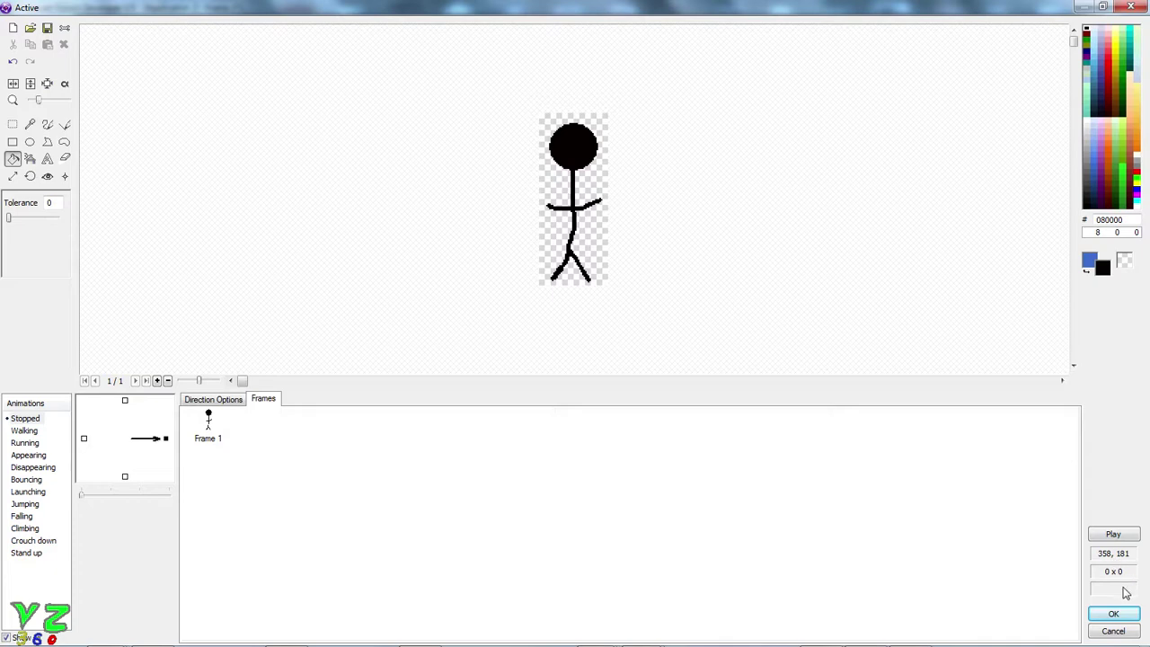
pyautogui.click(1113, 614)
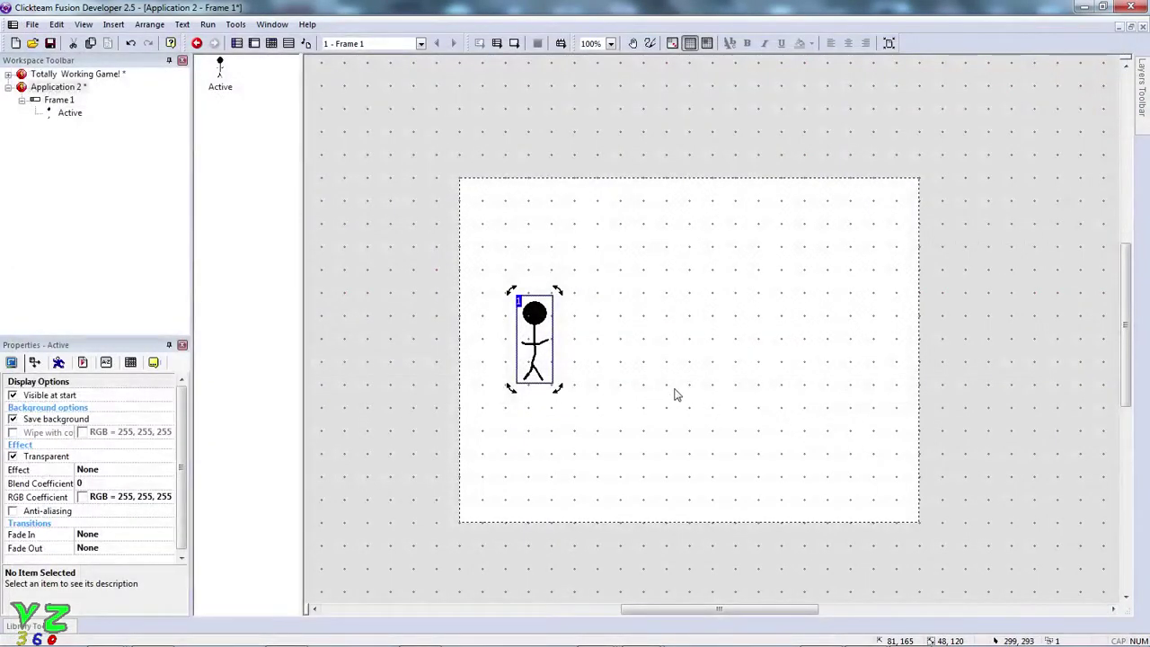
pyautogui.click(676, 392)
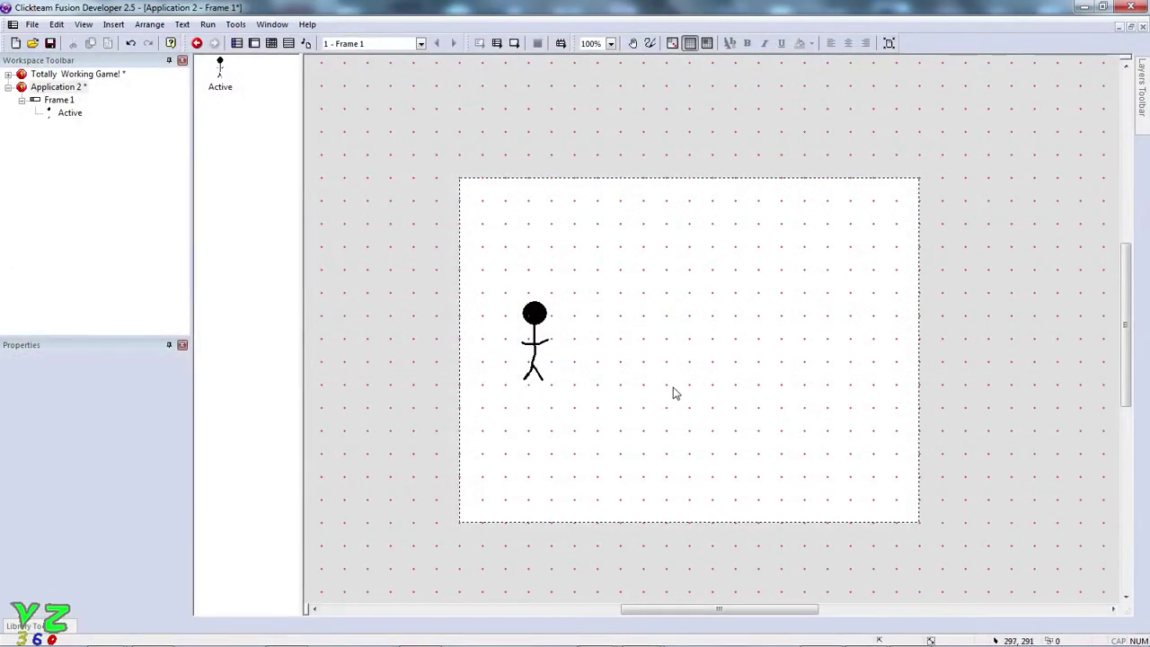
# - Insert a second Active object beside the stick figure, enlarged to about 105 × 105 pixels and placed at about 105, 171
pyautogui.doubleClick(629, 340)
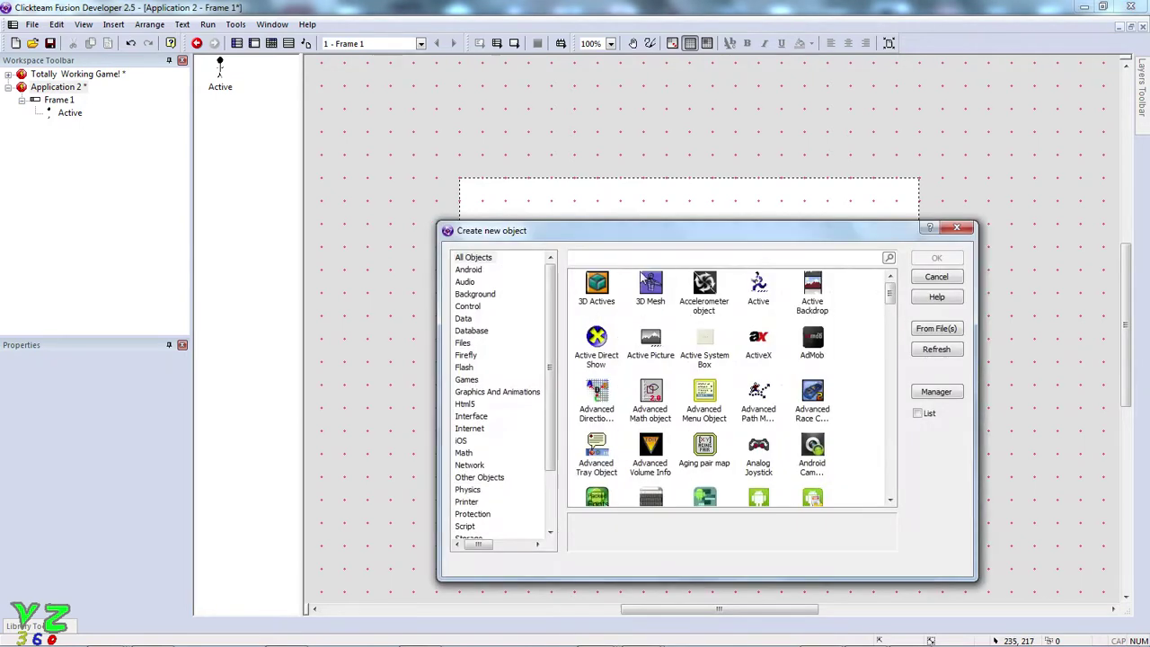
pyautogui.click(761, 289)
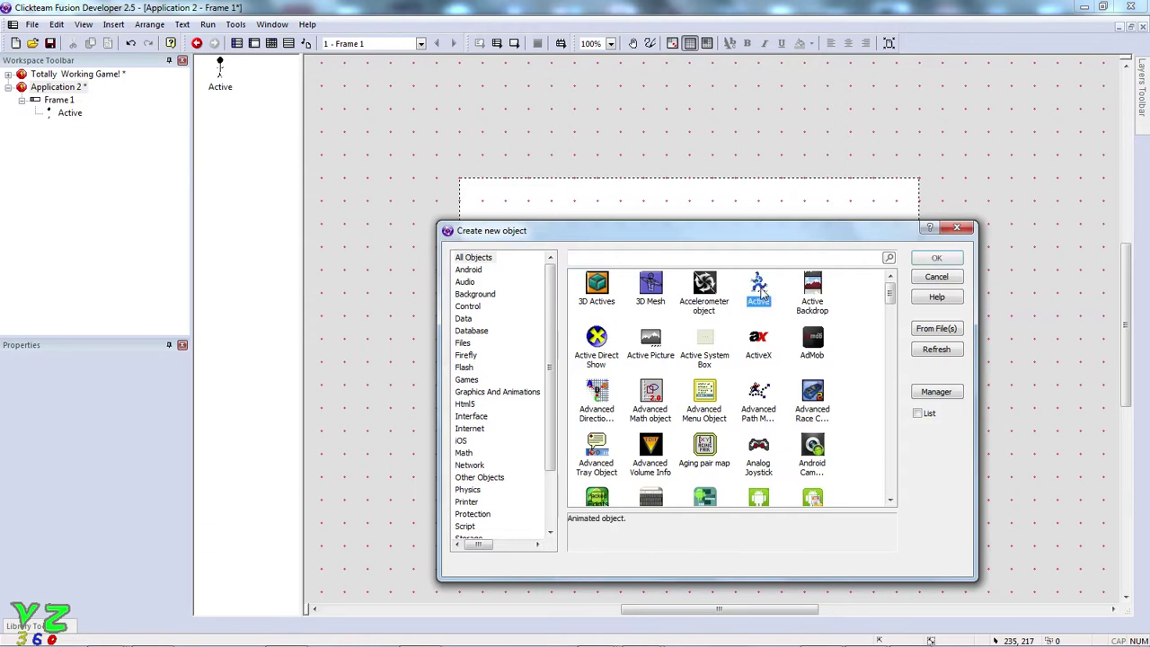
pyautogui.doubleClick(759, 287)
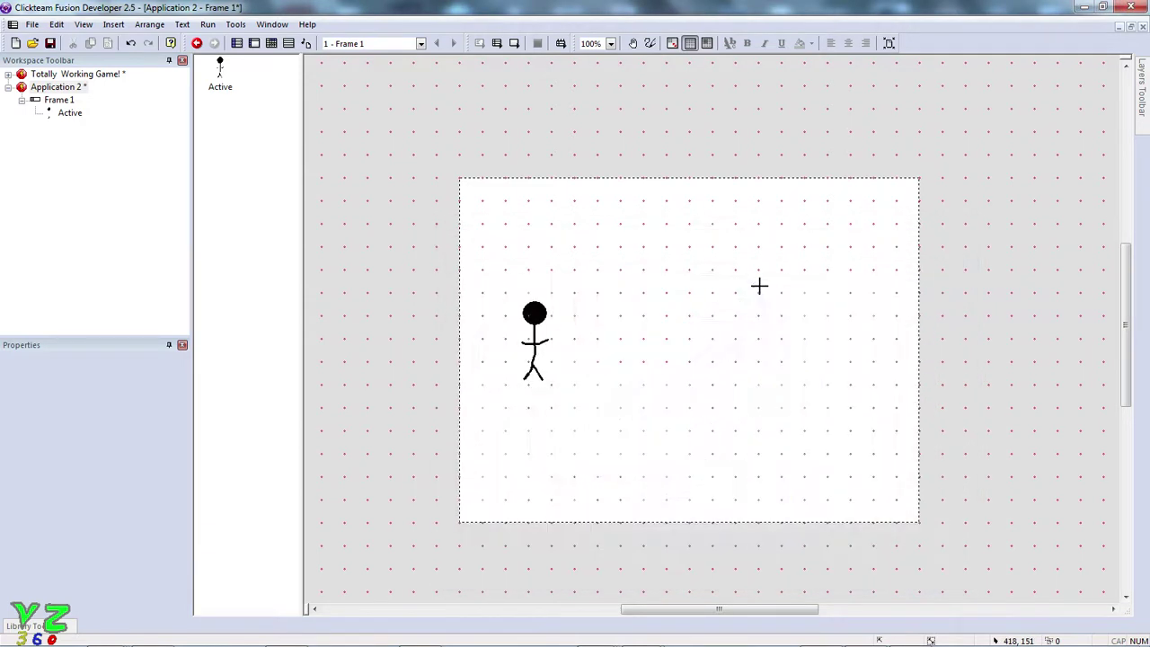
pyautogui.click(576, 295)
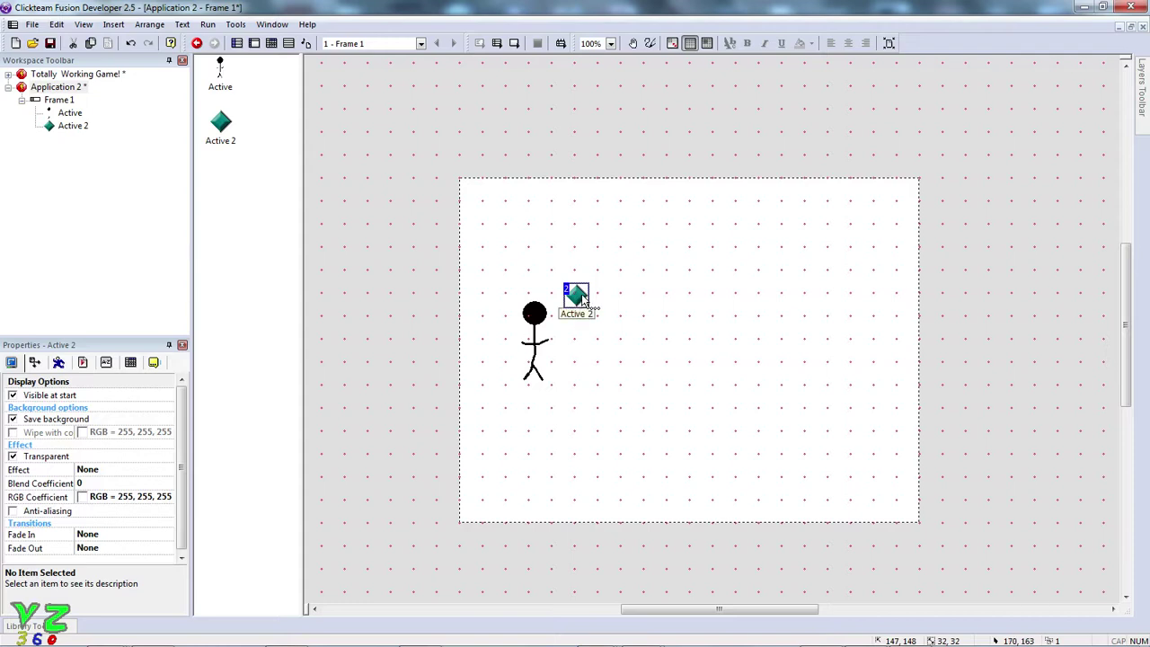
pyautogui.click(576, 296)
pyautogui.moveTo(592, 310); pyautogui.dragTo(577, 348)
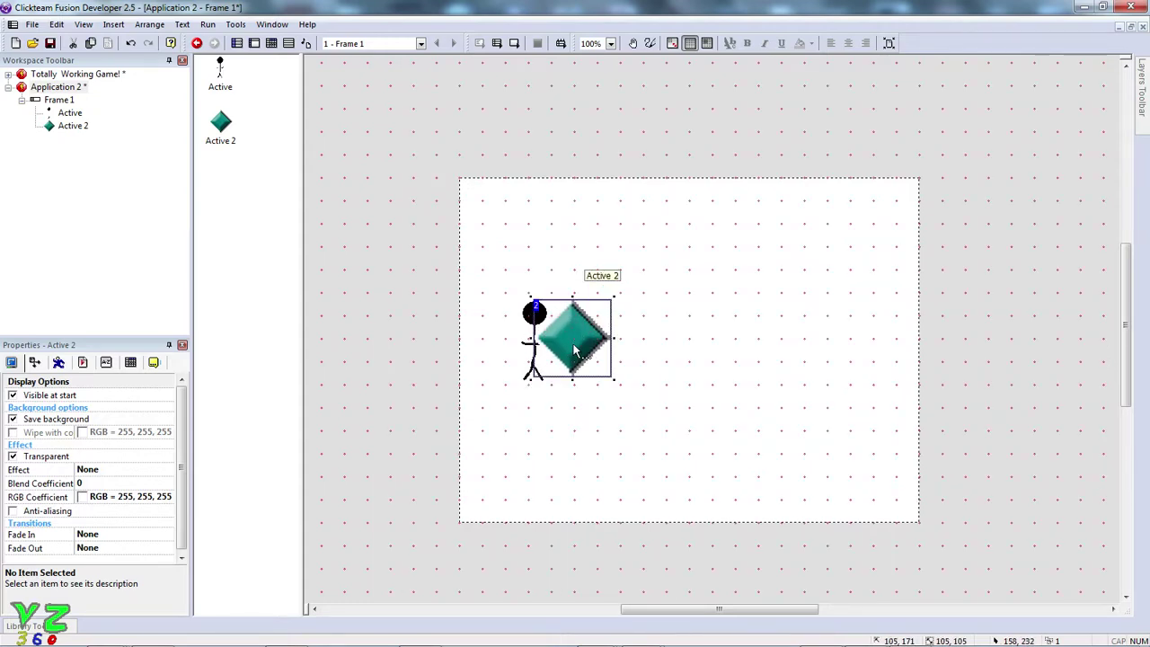
# - Clear the second Active object's image and freehand a closed black dome-shaped outline with a small mark inside, using the size 3 pen
pyautogui.doubleClick(575, 334)
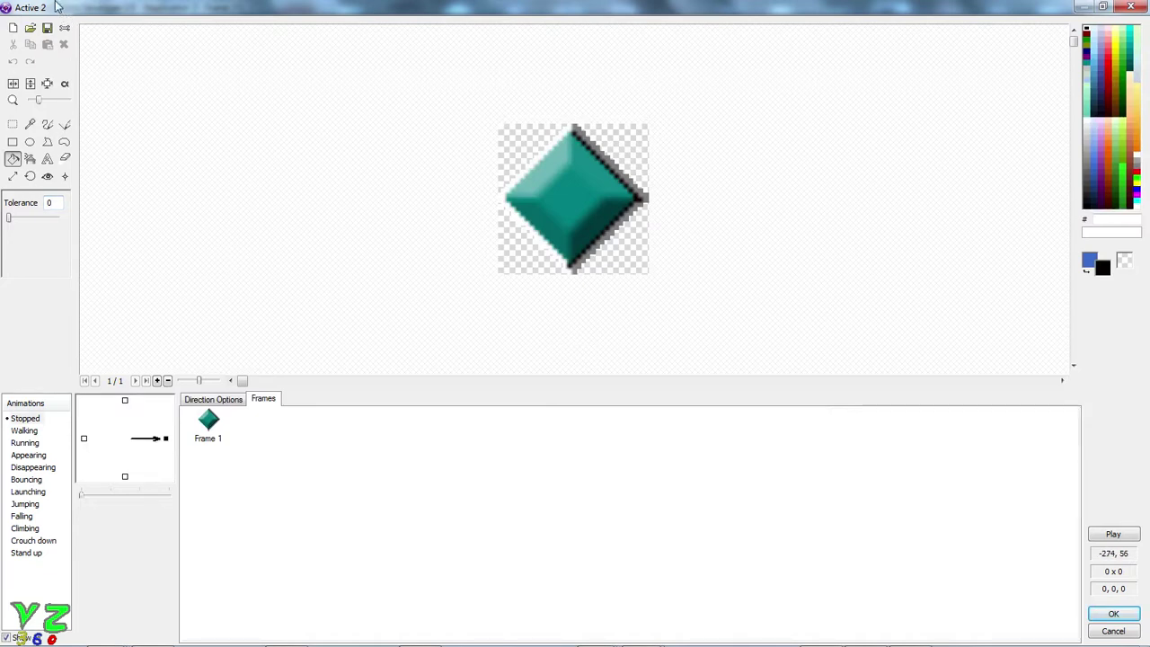
pyautogui.click(13, 27)
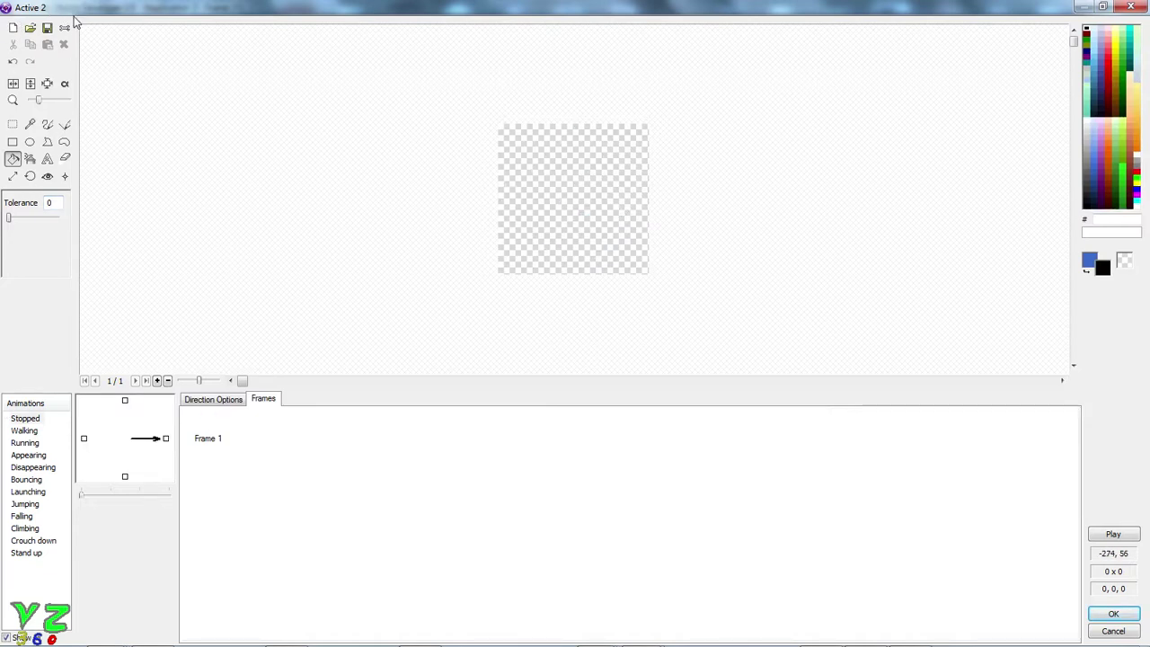
pyautogui.click(13, 142)
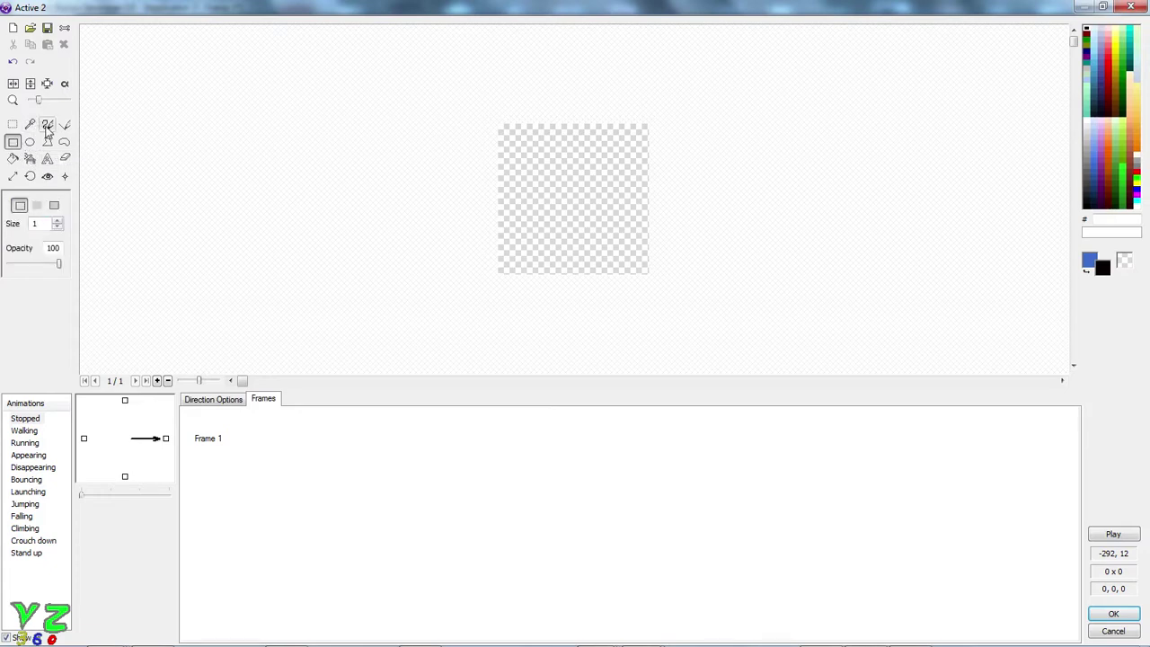
pyautogui.click(47, 126)
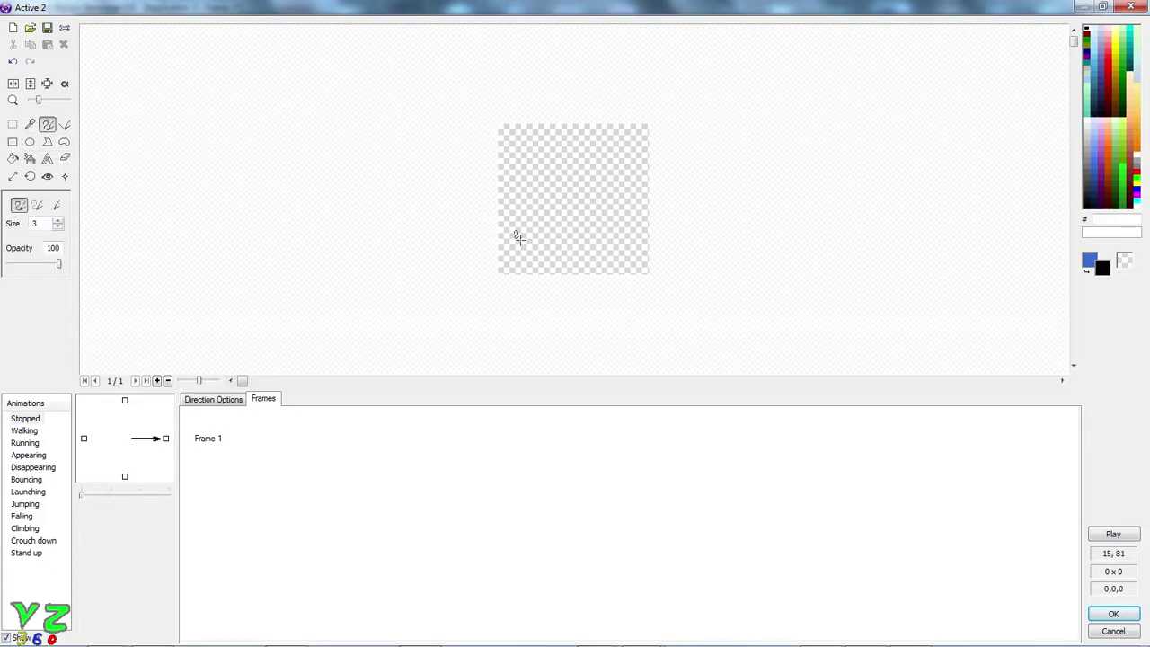
pyautogui.moveTo(518, 239)
pyautogui.mouseDown()
pyautogui.moveTo(623, 238)
pyautogui.moveTo(604, 145)
pyautogui.moveTo(559, 136)
pyautogui.moveTo(515, 164)
pyautogui.moveTo(518, 232)
pyautogui.moveTo(524, 153)
pyautogui.moveTo(573, 140)
pyautogui.mouseUp()
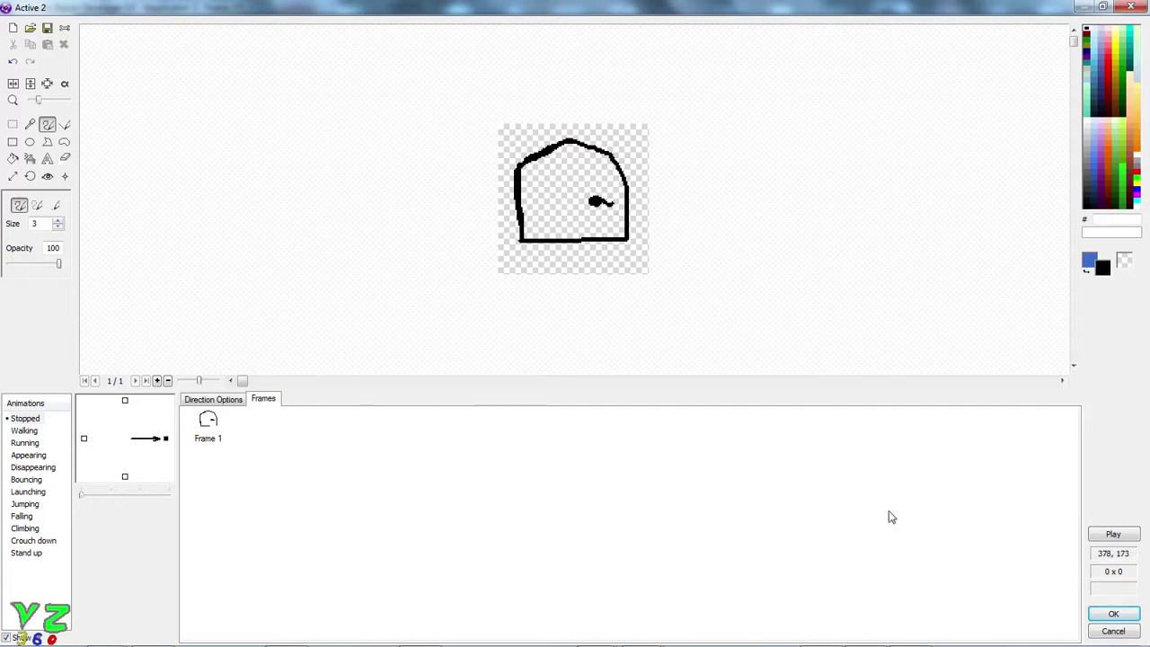
# - Fill the inside of the dome-shaped outline with yellow (FFFF00)
pyautogui.click(13, 158)
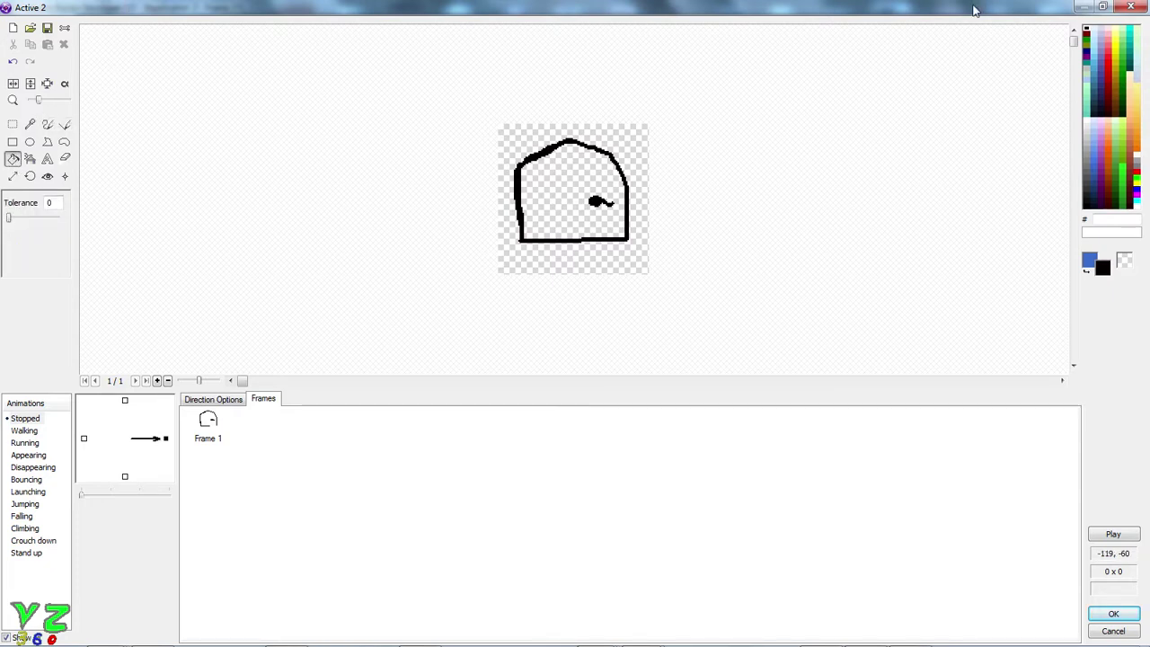
pyautogui.click(1136, 185)
pyautogui.click(618, 193)
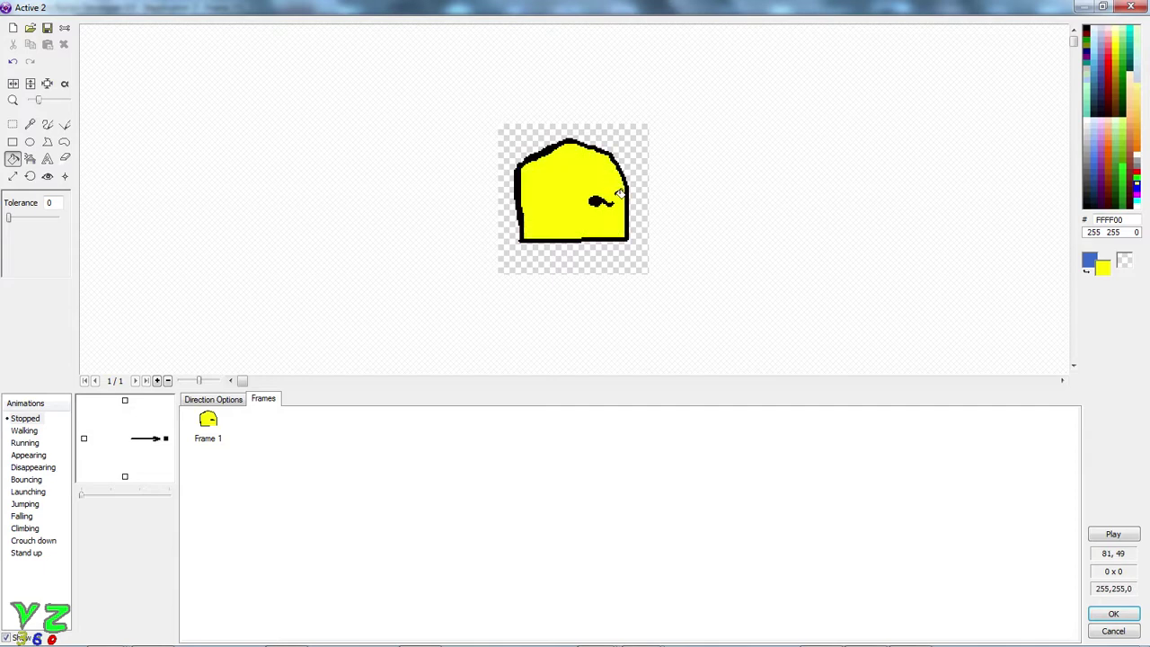
# - Accept the yellow image, move its object to about 103, 162, and clone it in 1 row and 3 columns
pyautogui.click(1114, 614)
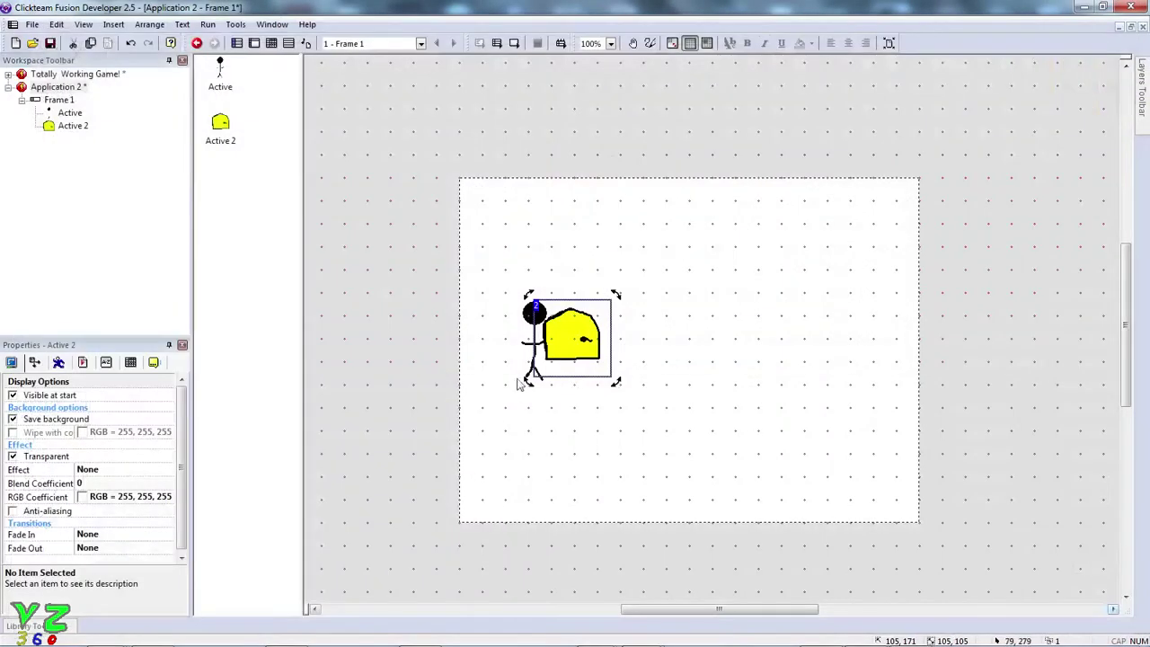
pyautogui.moveTo(568, 344); pyautogui.dragTo(566, 337)
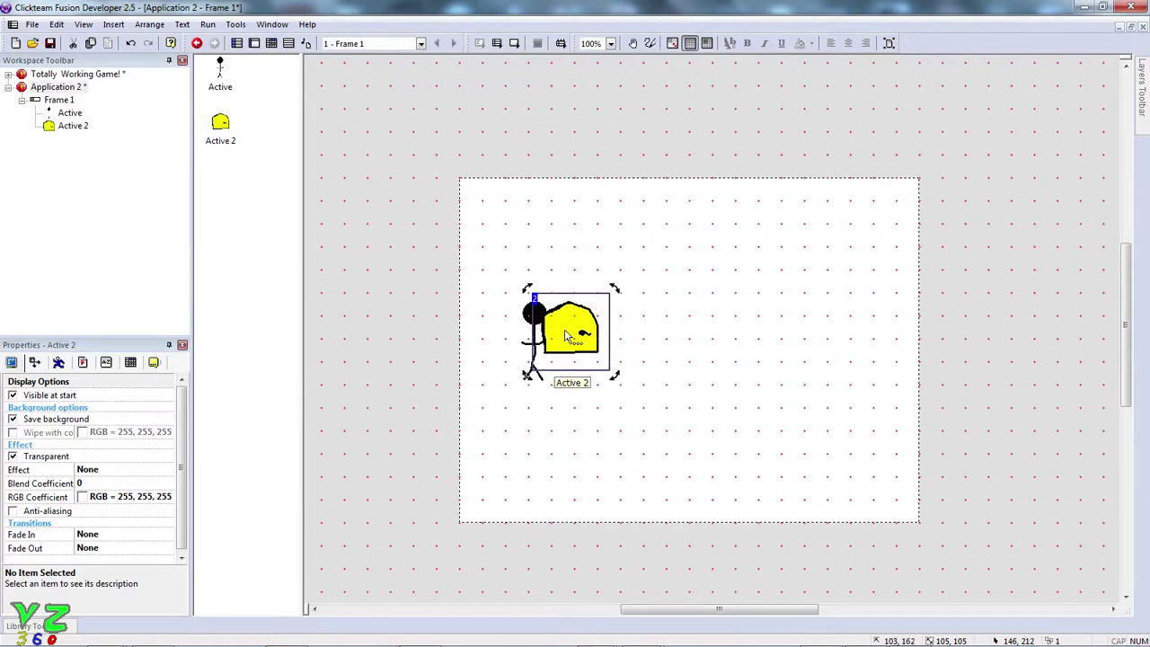
pyautogui.rightClick(565, 332)
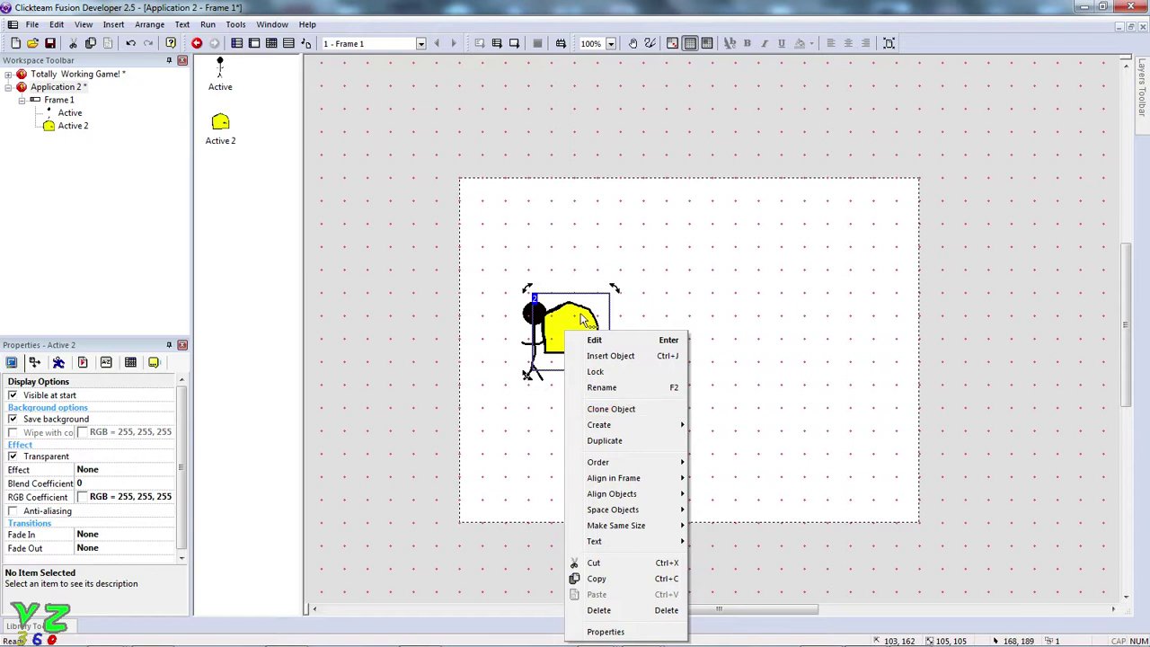
pyautogui.click(606, 410)
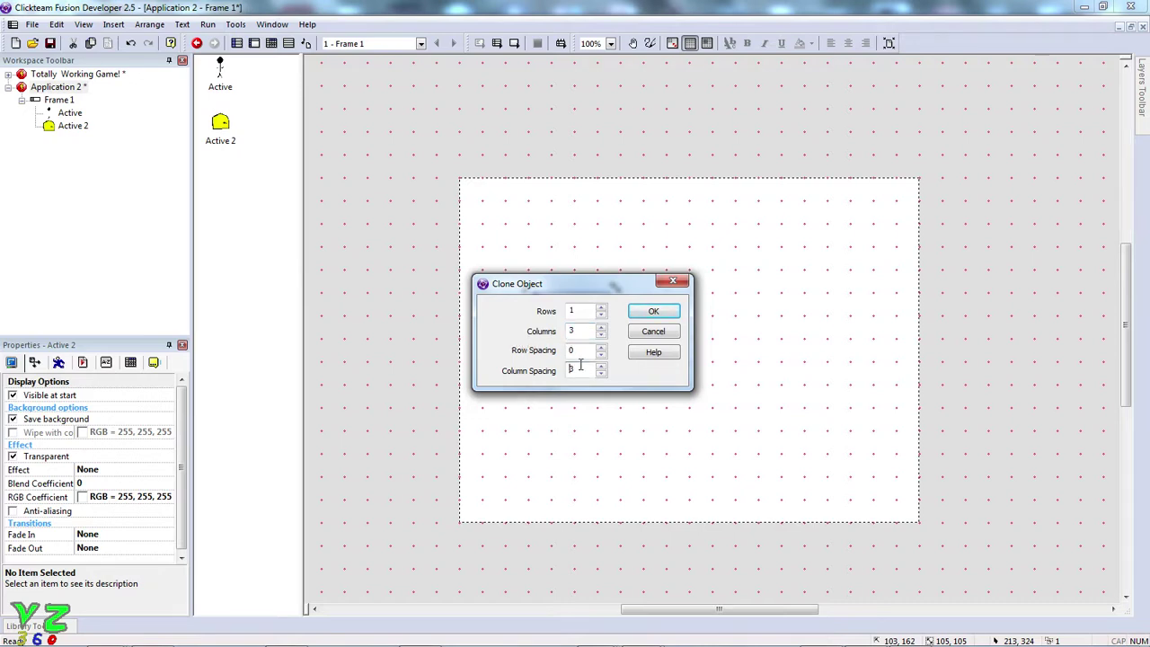
pyautogui.click(653, 310)
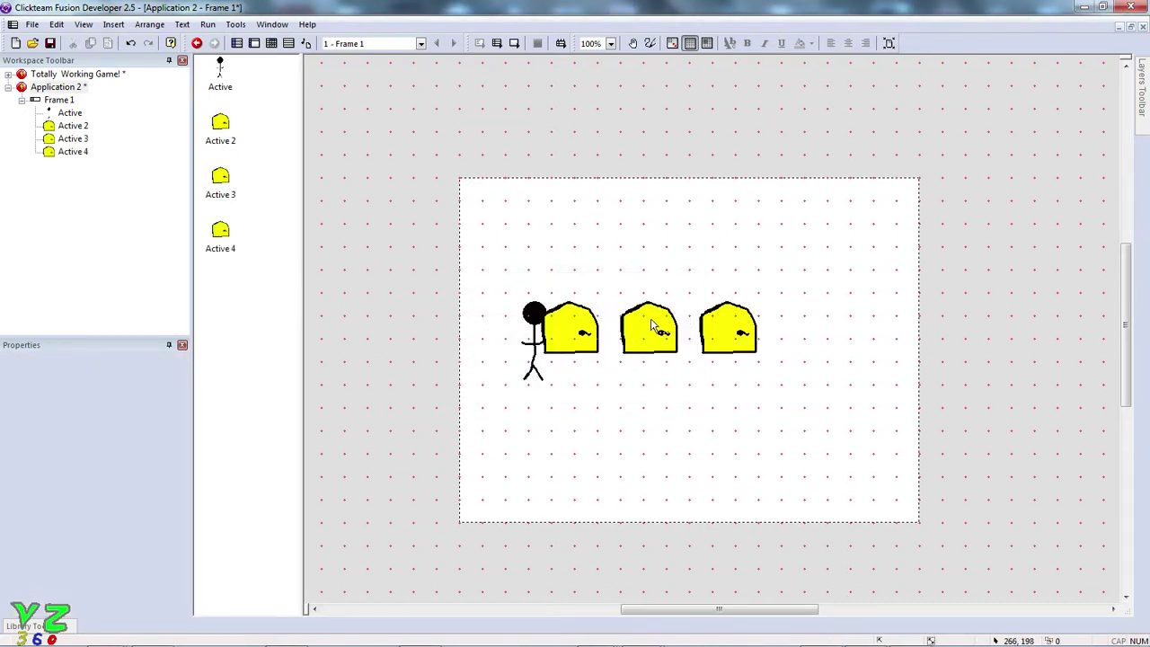
# - Refill the middle door-shaped clone, Active 3, with green (00FF00) and accept its image
pyautogui.click(643, 332)
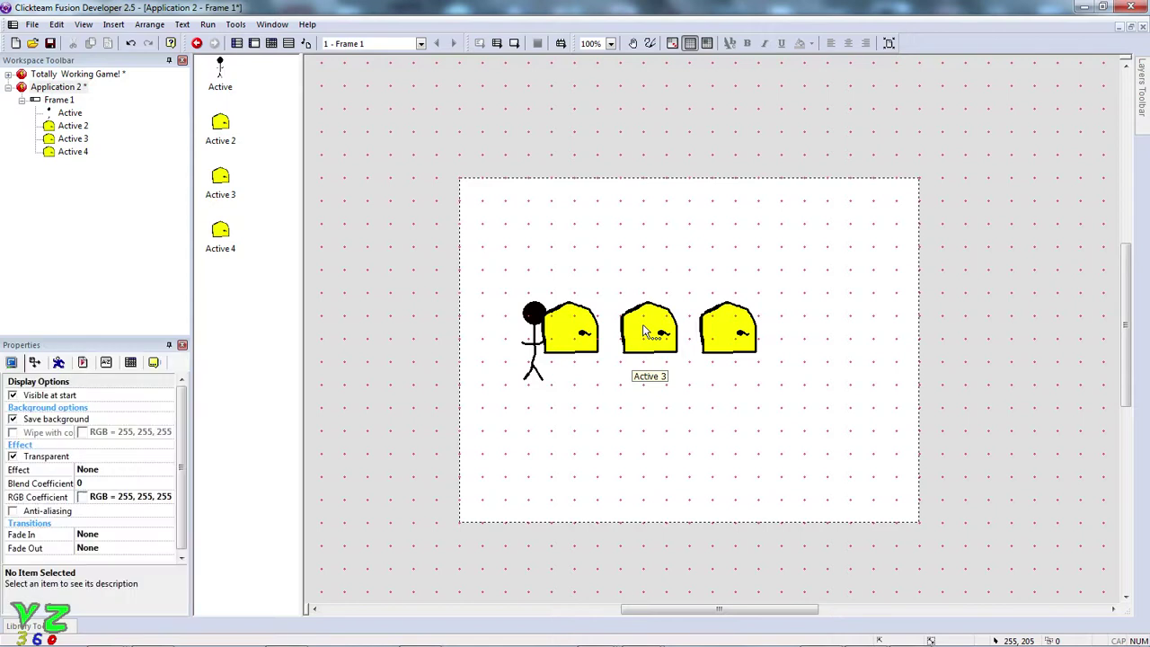
pyautogui.click(644, 269)
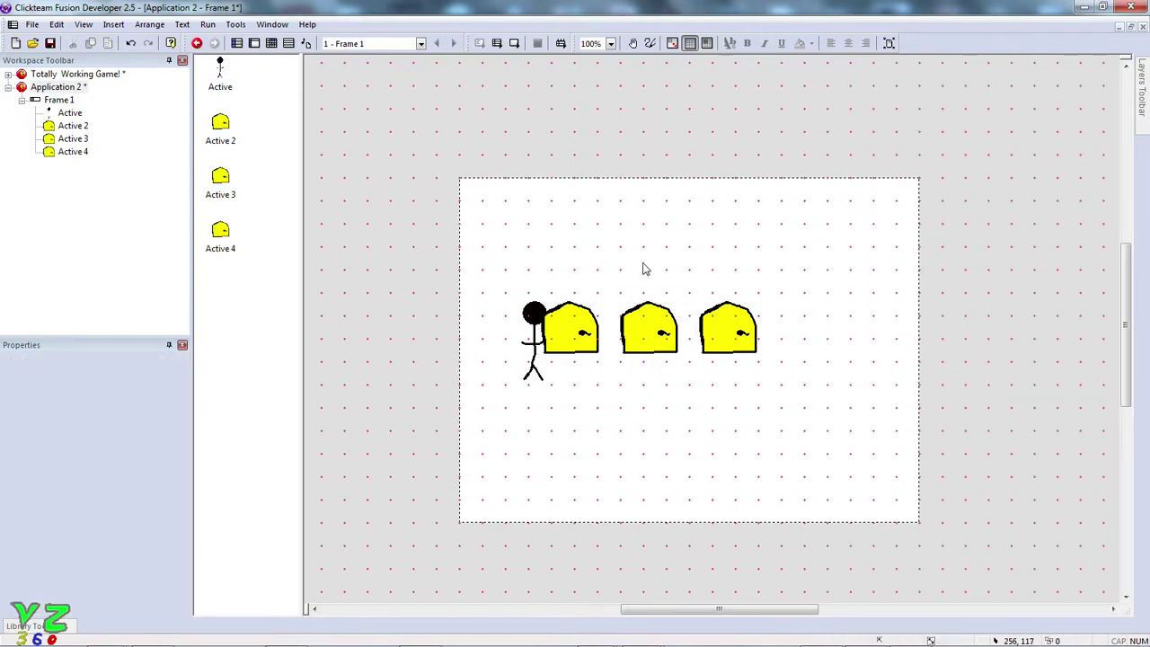
pyautogui.click(643, 332)
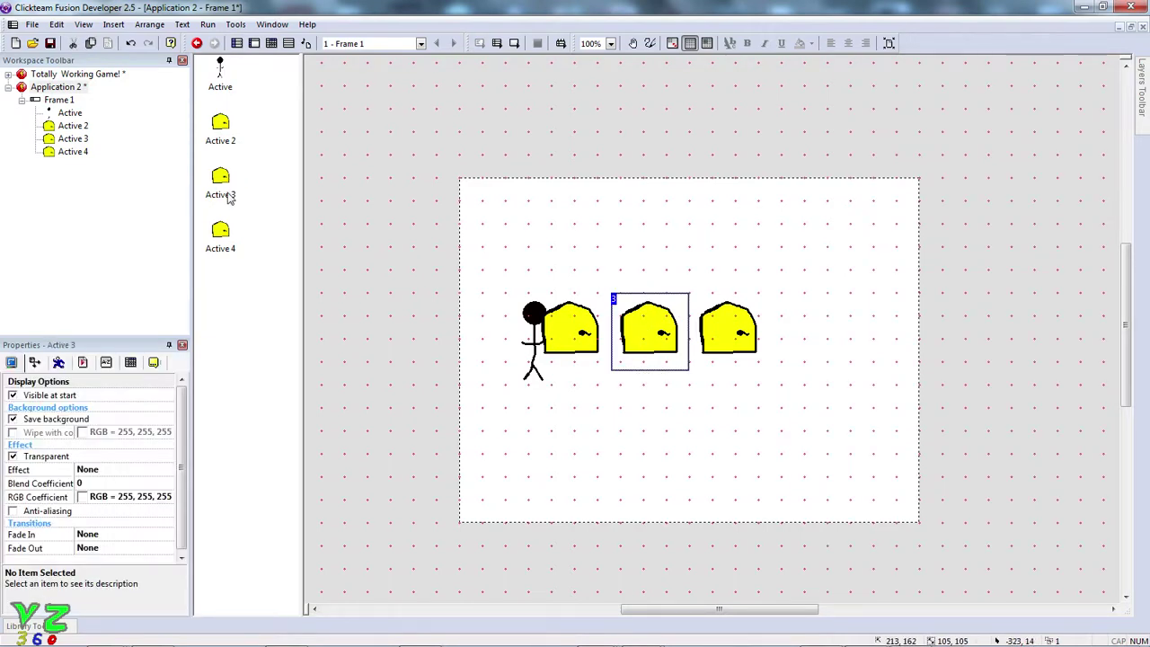
pyautogui.doubleClick(641, 340)
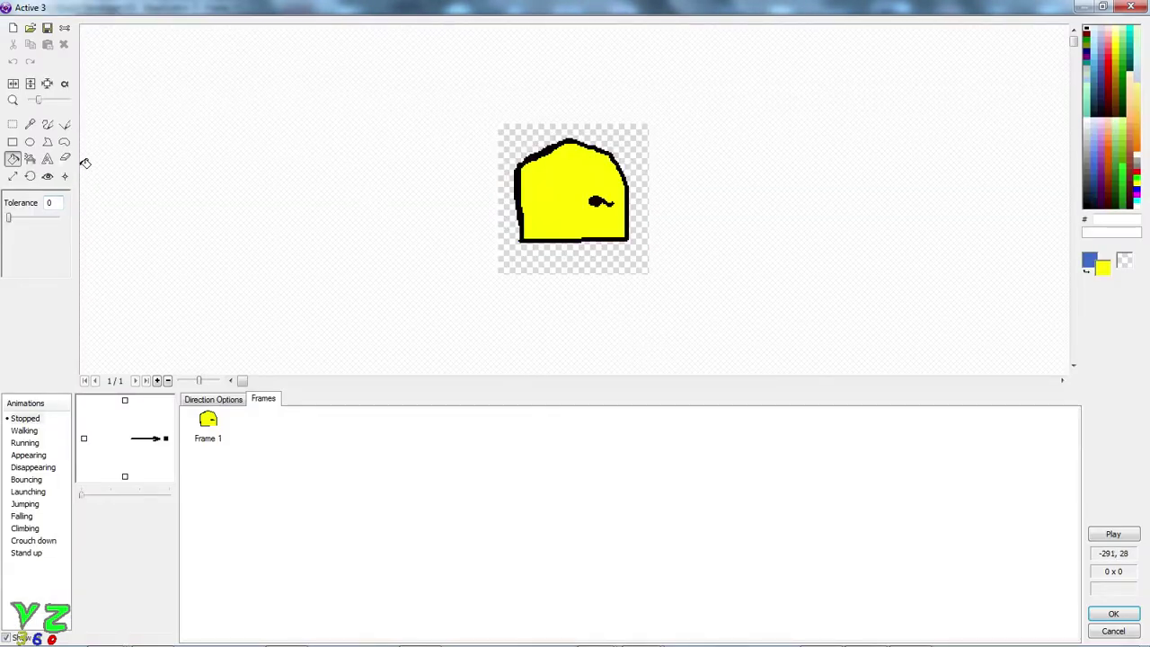
pyautogui.click(1136, 183)
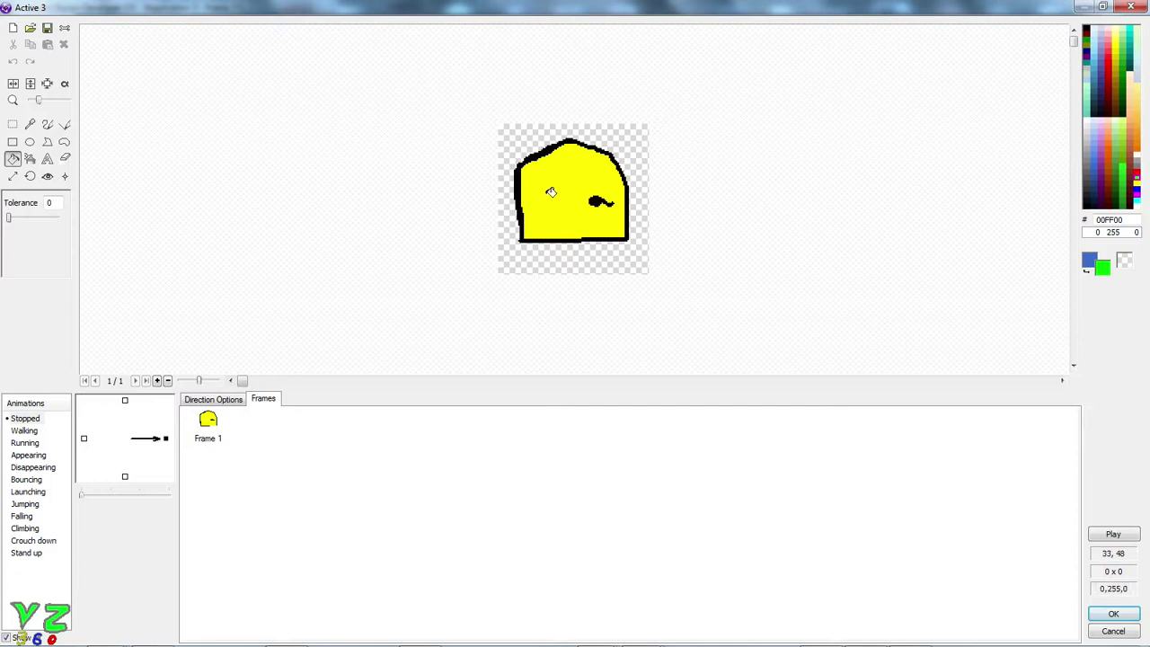
pyautogui.click(546, 190)
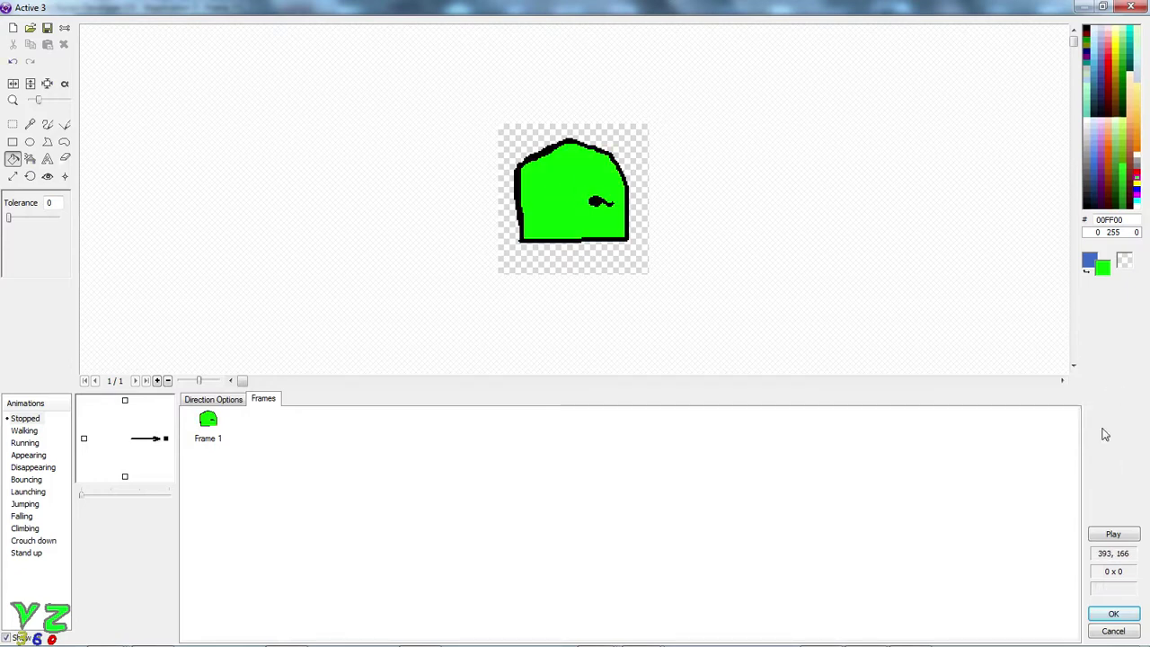
pyautogui.click(1113, 614)
pyautogui.click(813, 353)
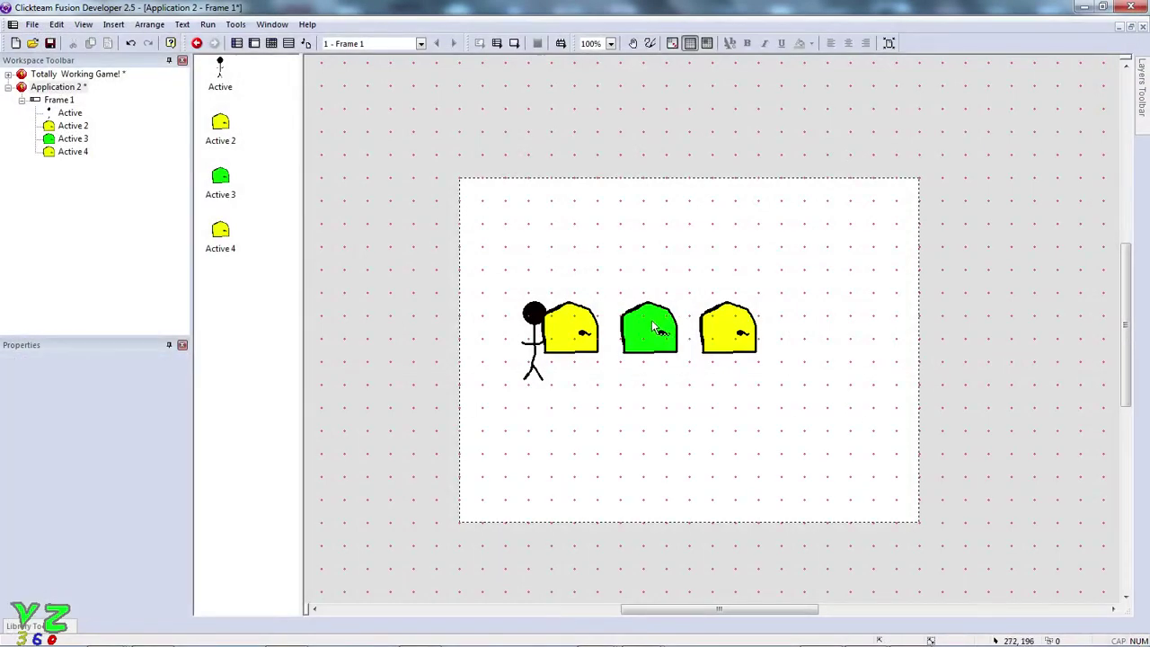
# - Refill the last door-shaped clone, Active 4, with red (FF0000) and accept its image
pyautogui.doubleClick(728, 331)
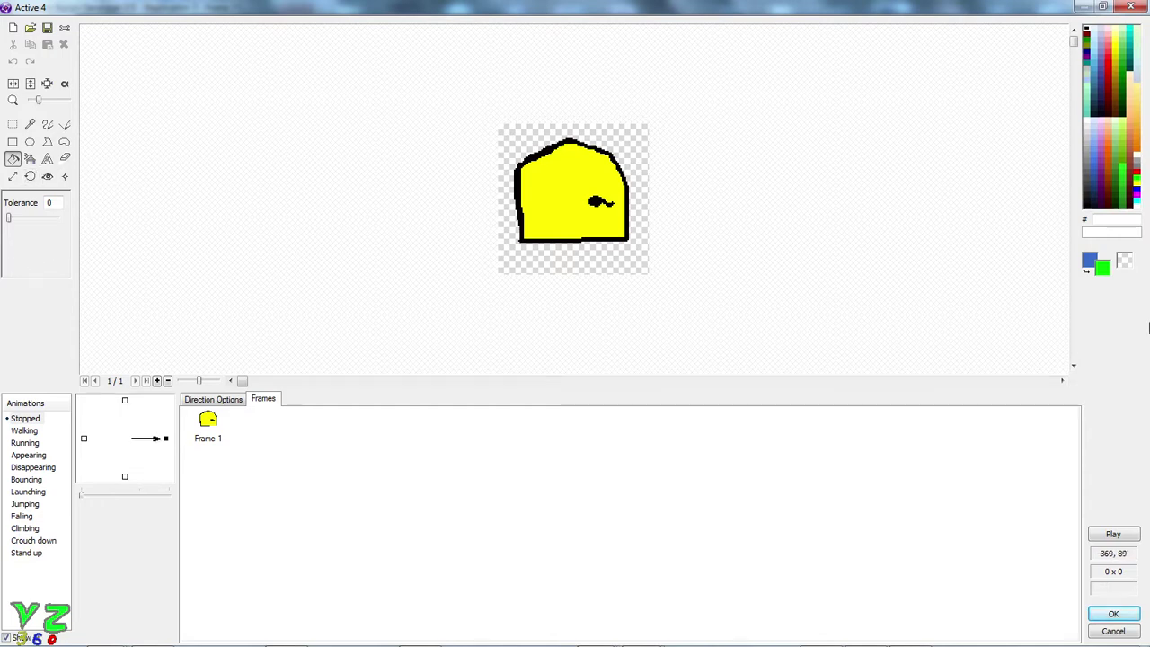
pyautogui.click(1138, 176)
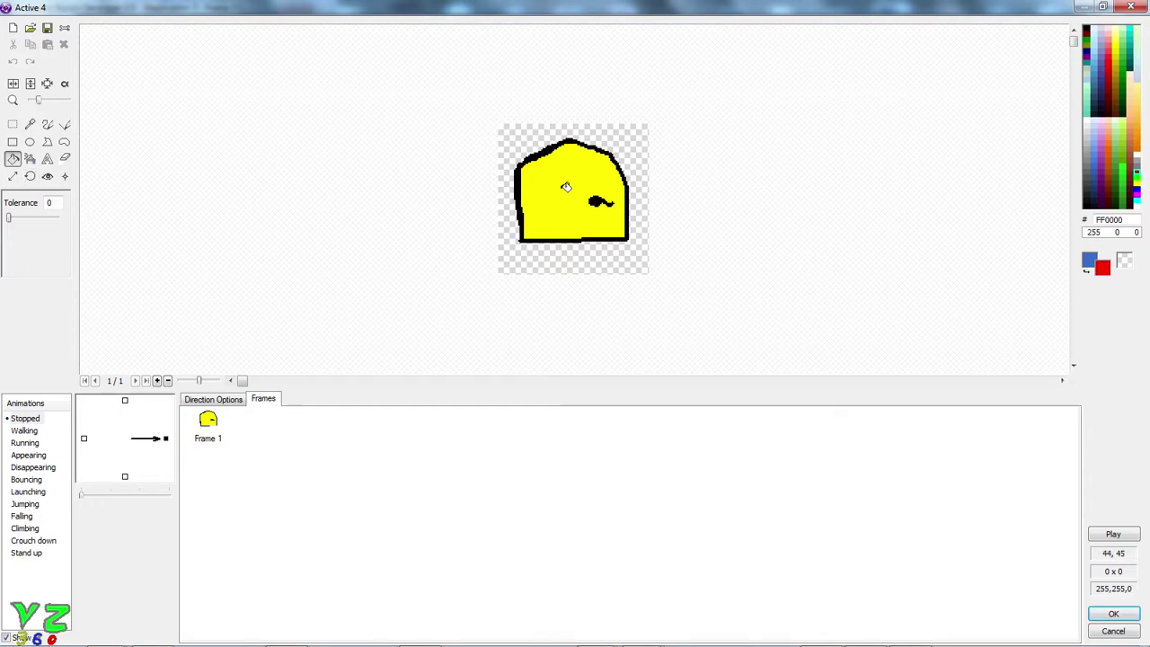
pyautogui.click(597, 183)
pyautogui.click(1131, 611)
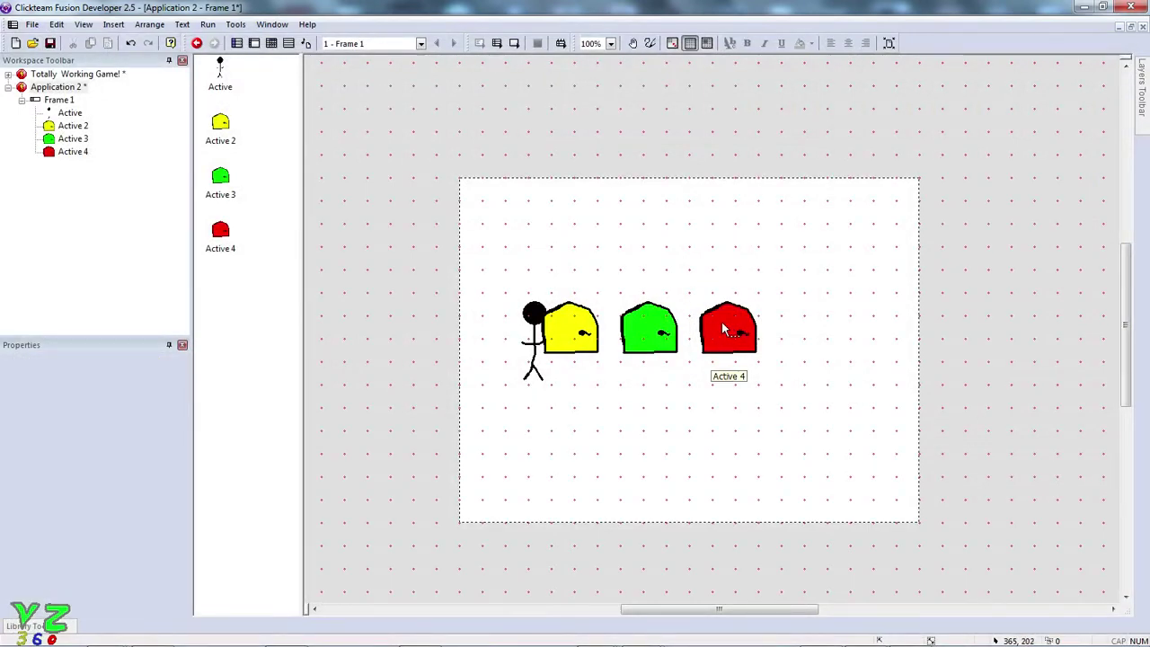
# - Move the red door to the frame's upper-right corner and the green door to the lower area just beyond the middle
pyautogui.moveTo(721, 317); pyautogui.dragTo(865, 212)
pyautogui.click(661, 339)
pyautogui.moveTo(661, 339); pyautogui.dragTo(748, 455)
pyautogui.click(775, 355)
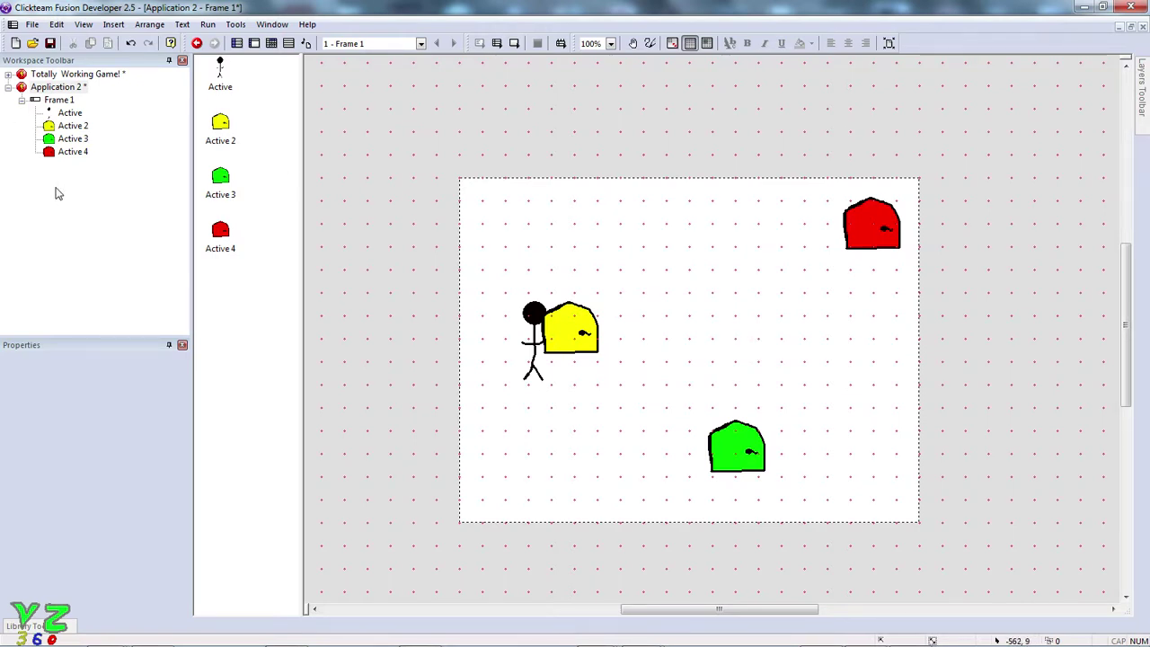
# - Add three new frames to Application 2 after Frame 1
pyautogui.click(42, 87)
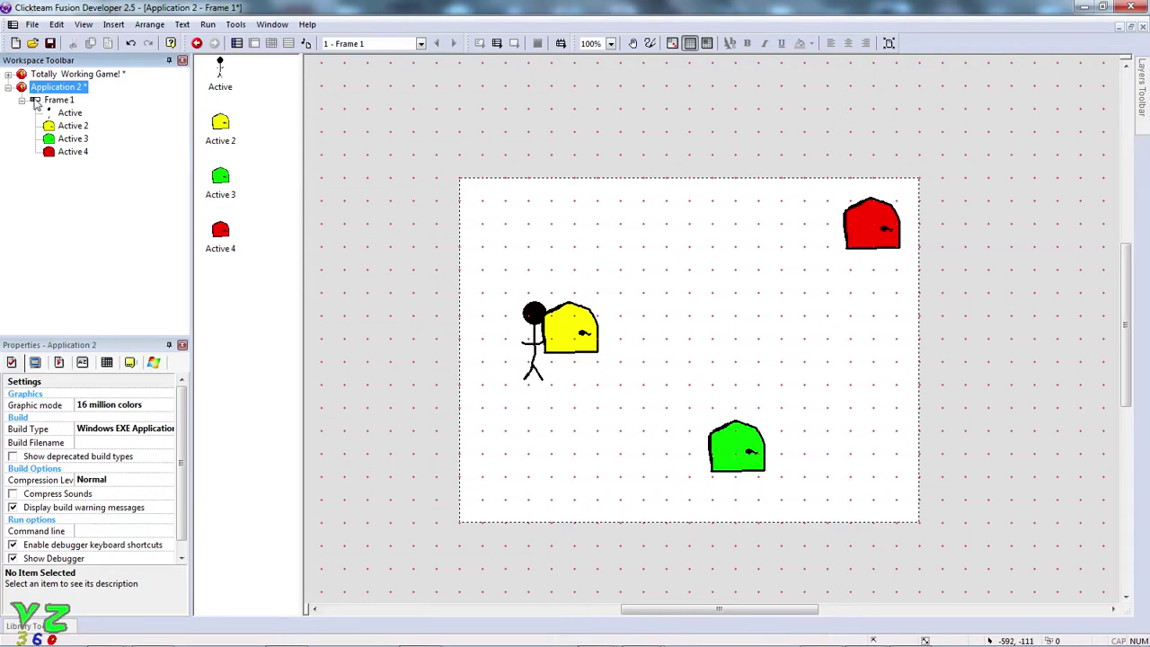
pyautogui.rightClick(38, 93)
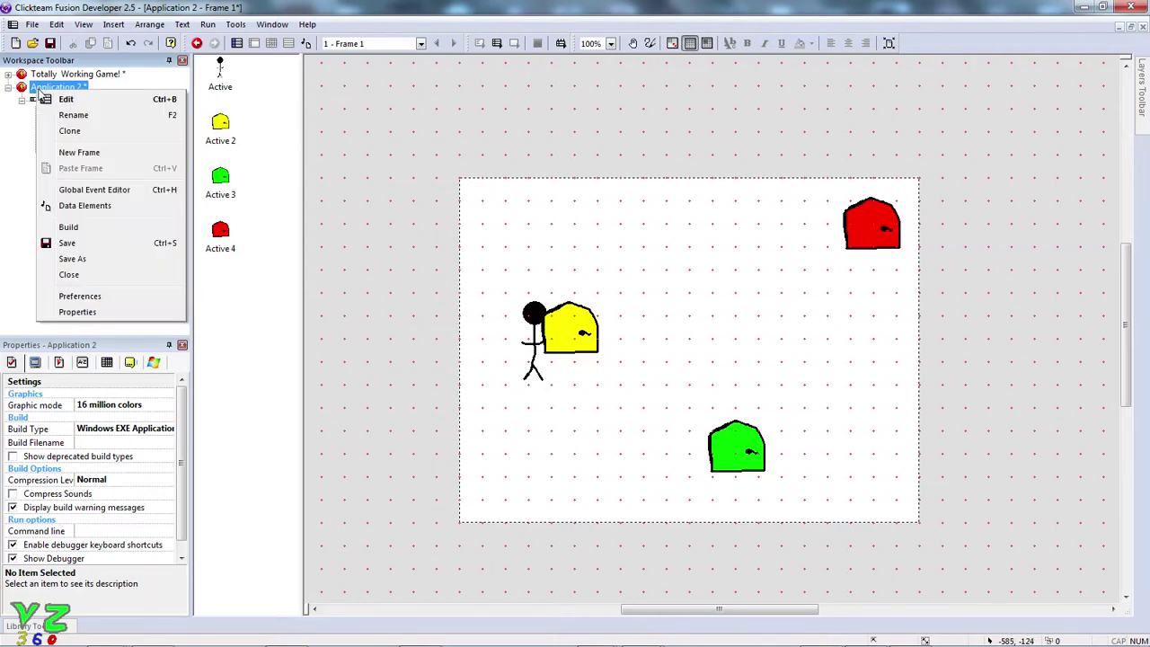
pyautogui.click(72, 153)
pyautogui.rightClick(56, 86)
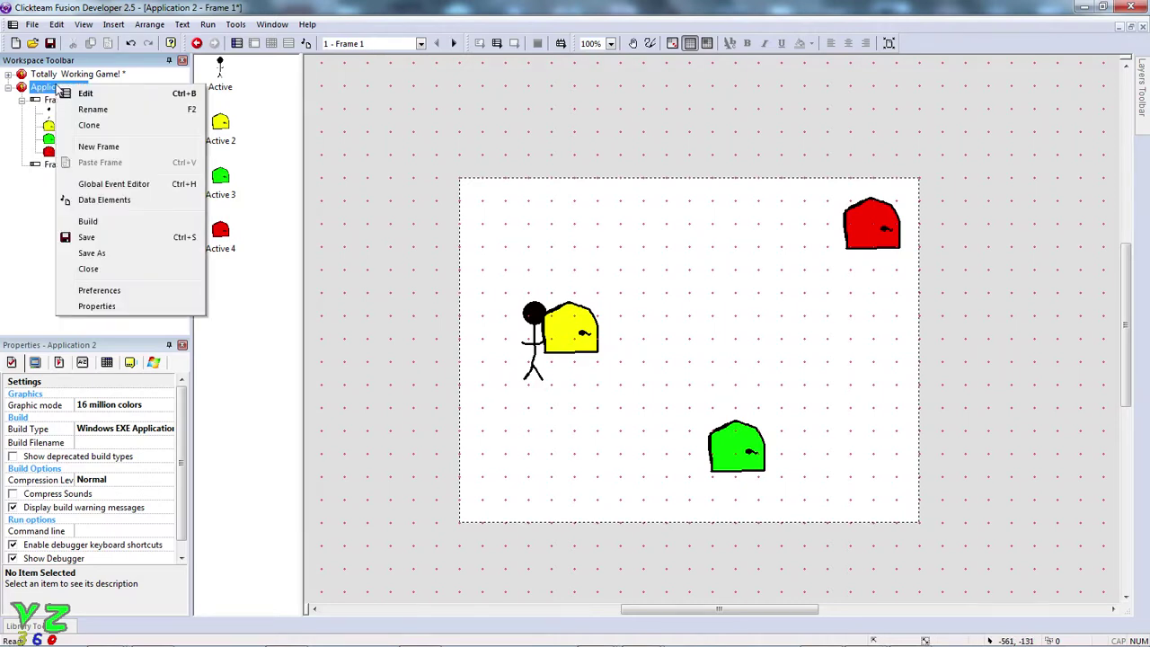
pyautogui.click(72, 145)
pyautogui.rightClick(56, 87)
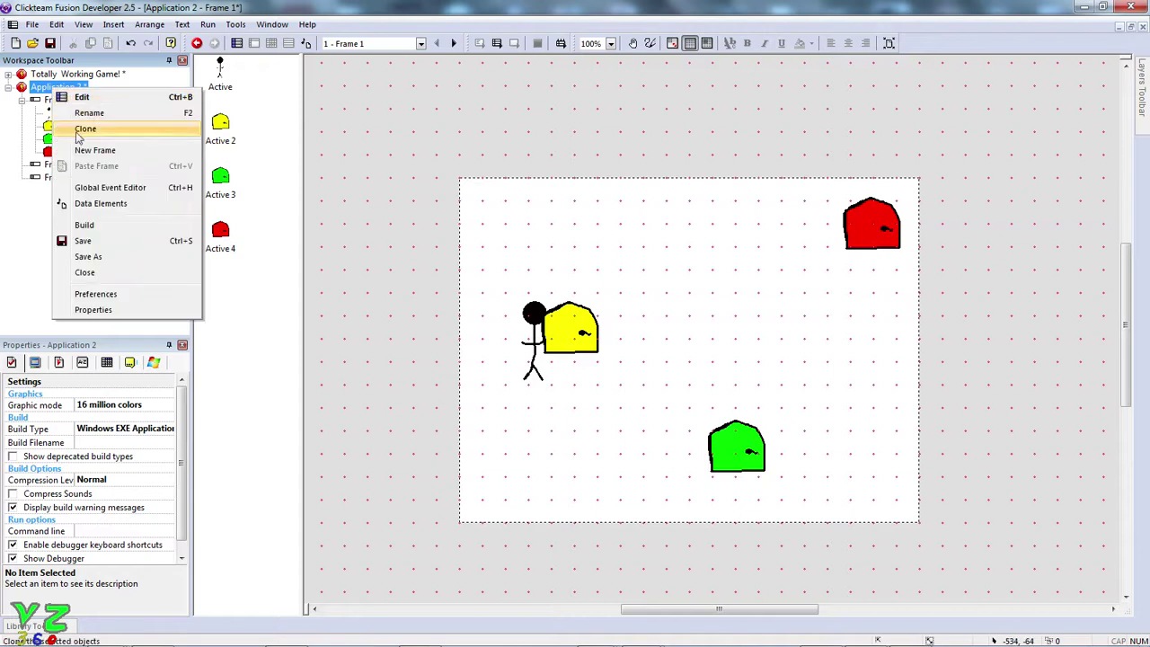
pyautogui.click(72, 145)
pyautogui.click(66, 213)
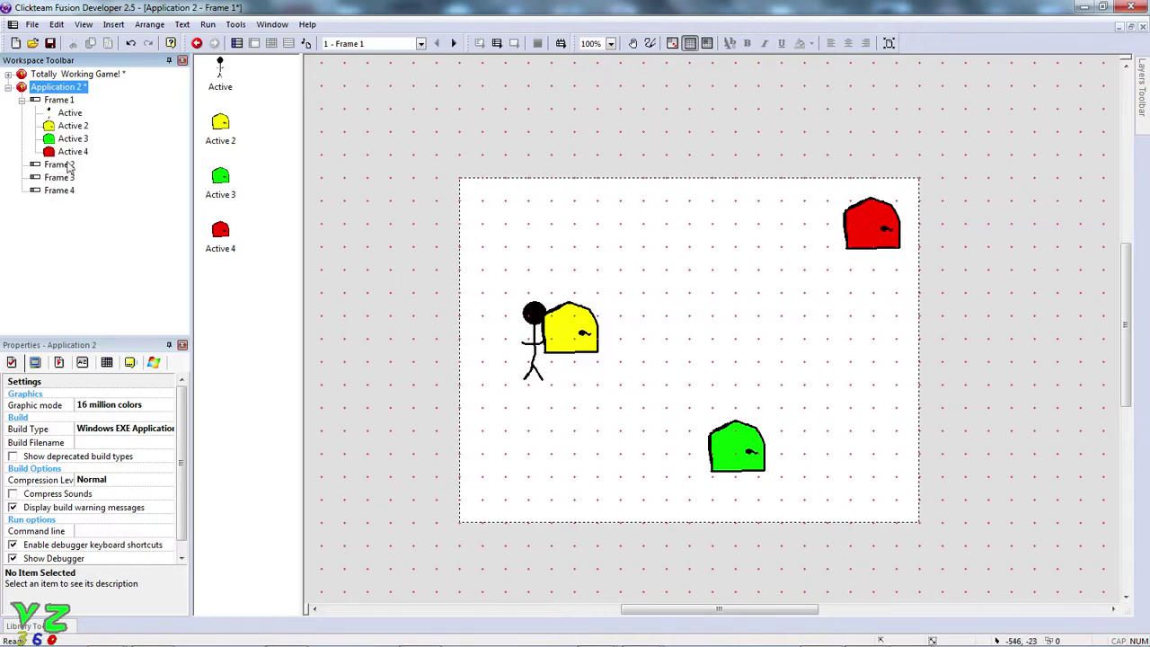
# - Rename Frame 2 as "Yellow Room"
pyautogui.rightClick(68, 169)
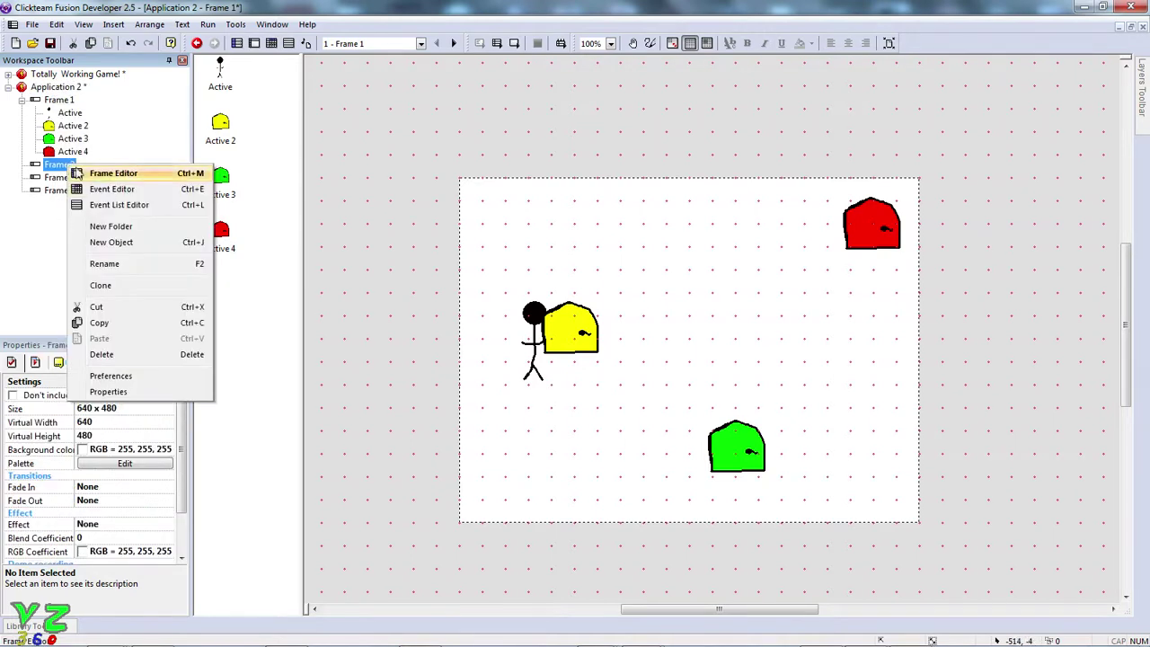
pyautogui.click(88, 265)
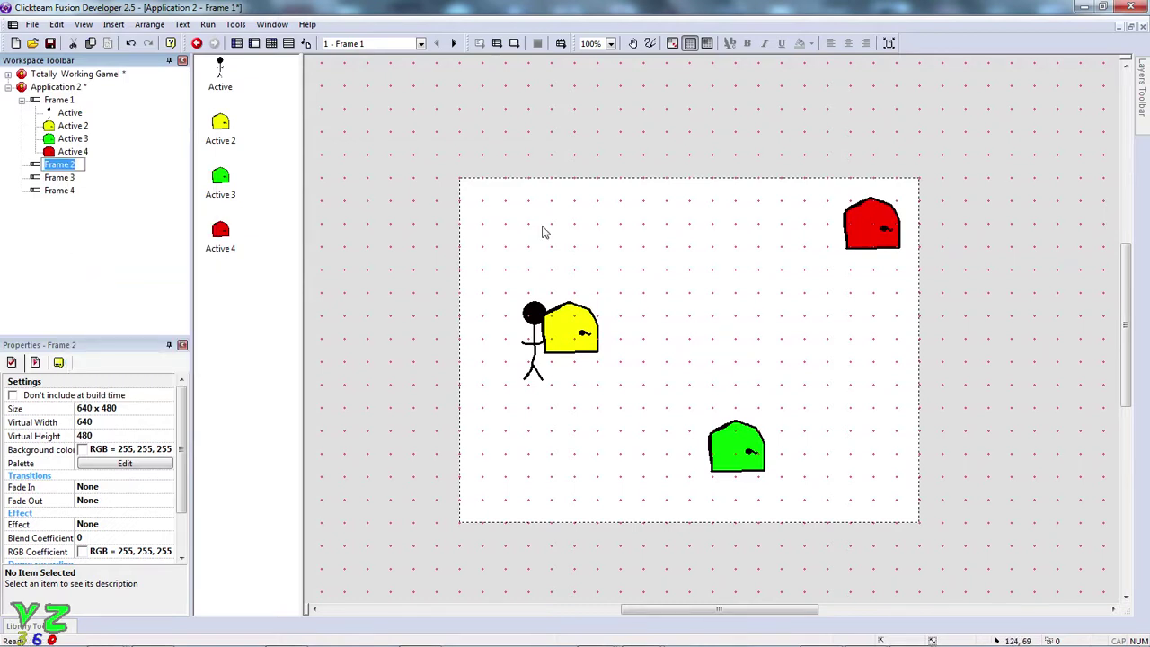
pyautogui.write('Yellow Room')
pyautogui.press('Return')
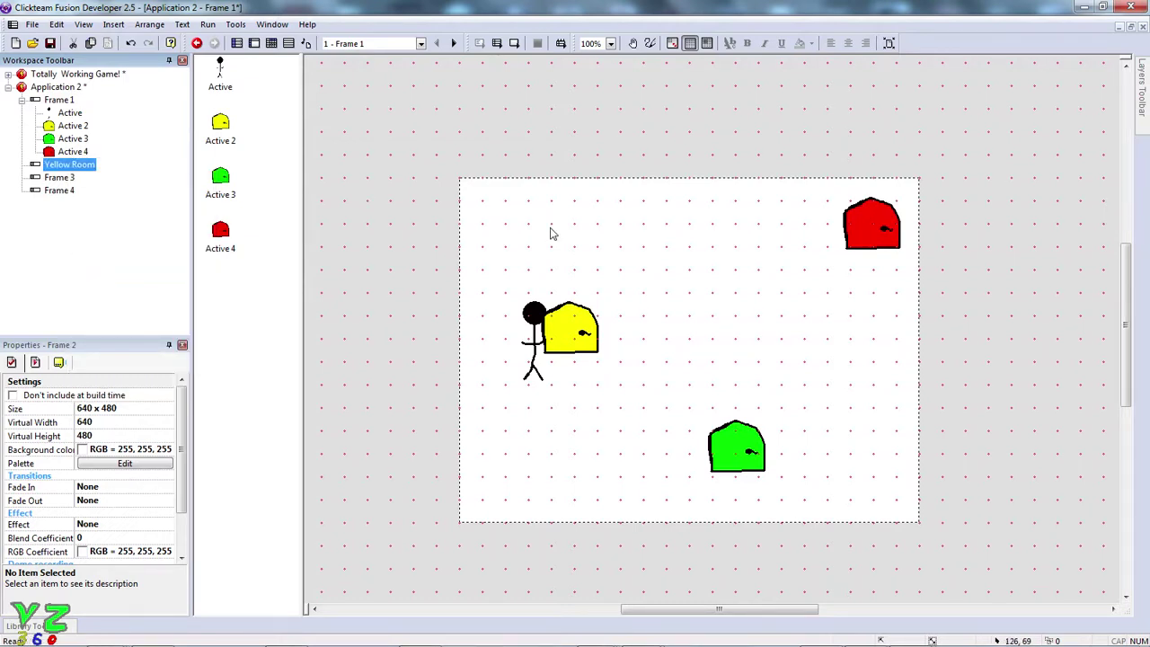
# - Rename Frame 3 as "Green Room"
pyautogui.rightClick(64, 177)
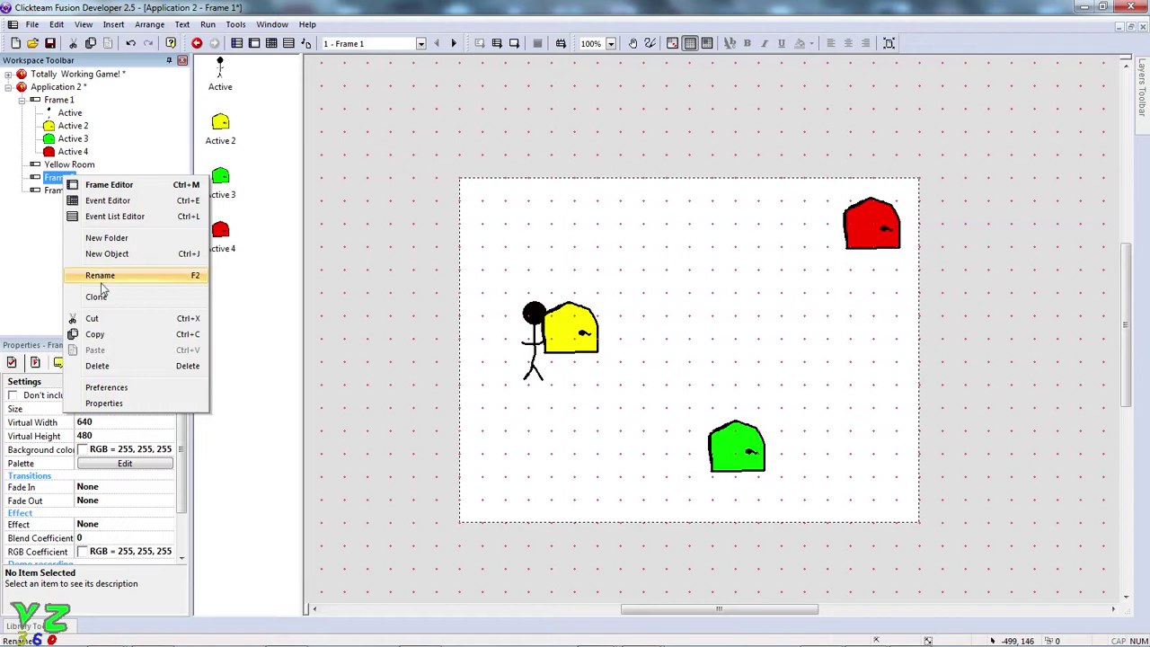
pyautogui.click(101, 275)
pyautogui.click(71, 178)
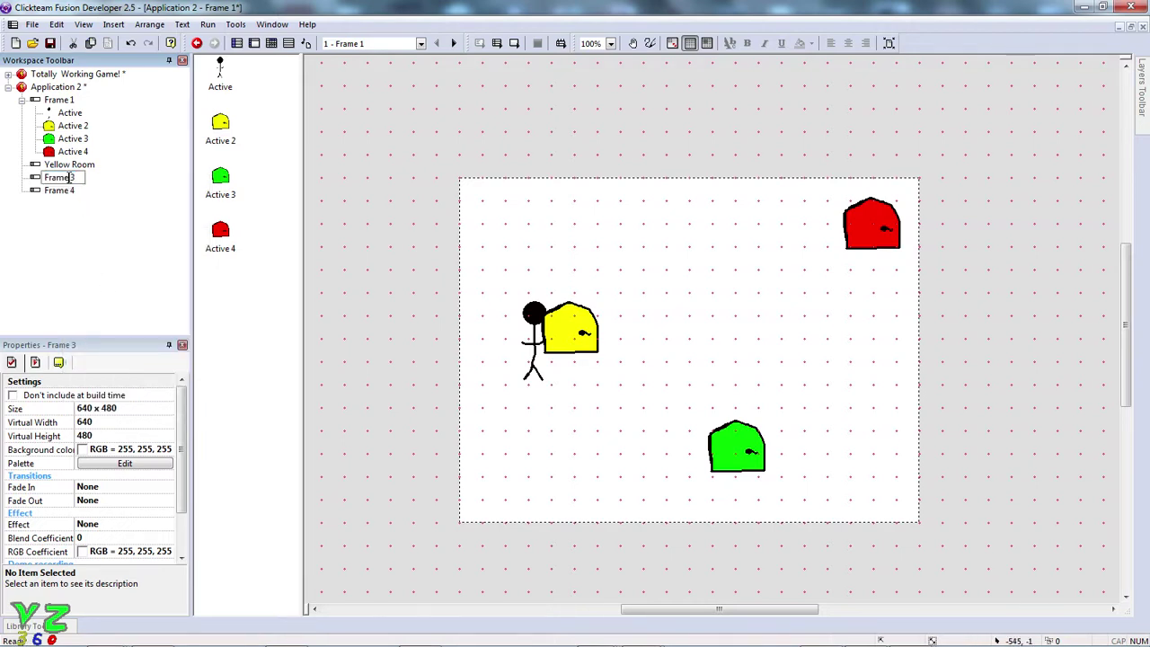
pyautogui.moveTo(76, 178); pyautogui.dragTo(3, 177)
pyautogui.write('Green Room')
pyautogui.press('Return')
# - Rename Frame 4 as "Red Room" and clear the selection
pyautogui.rightClick(47, 205)
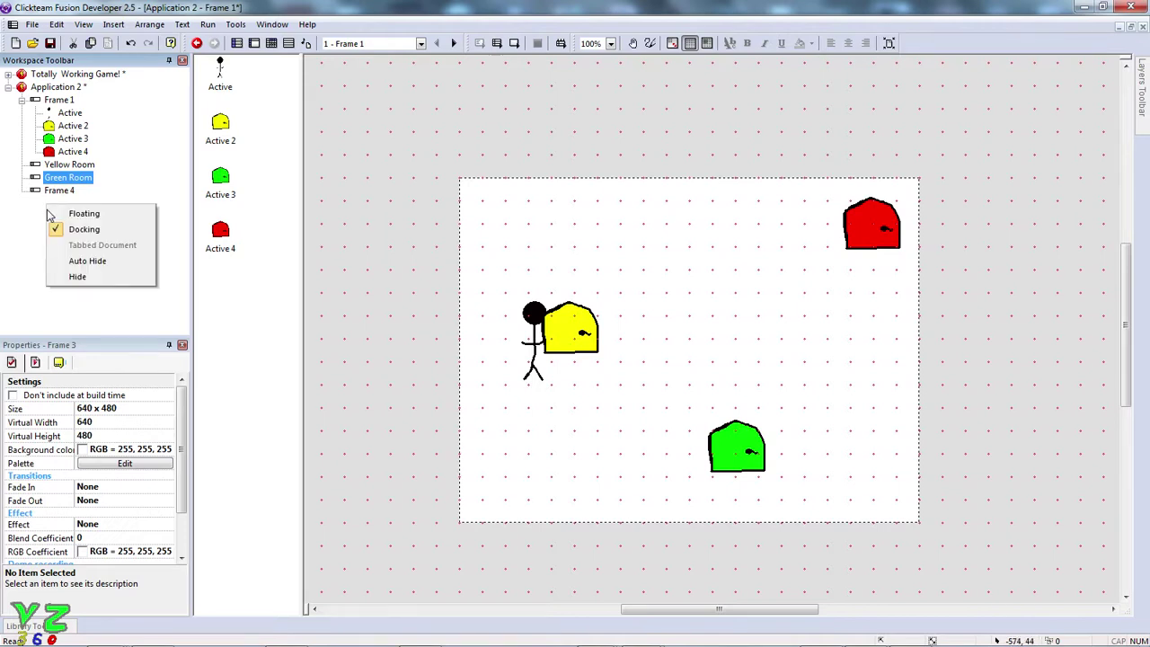
pyautogui.click(51, 206)
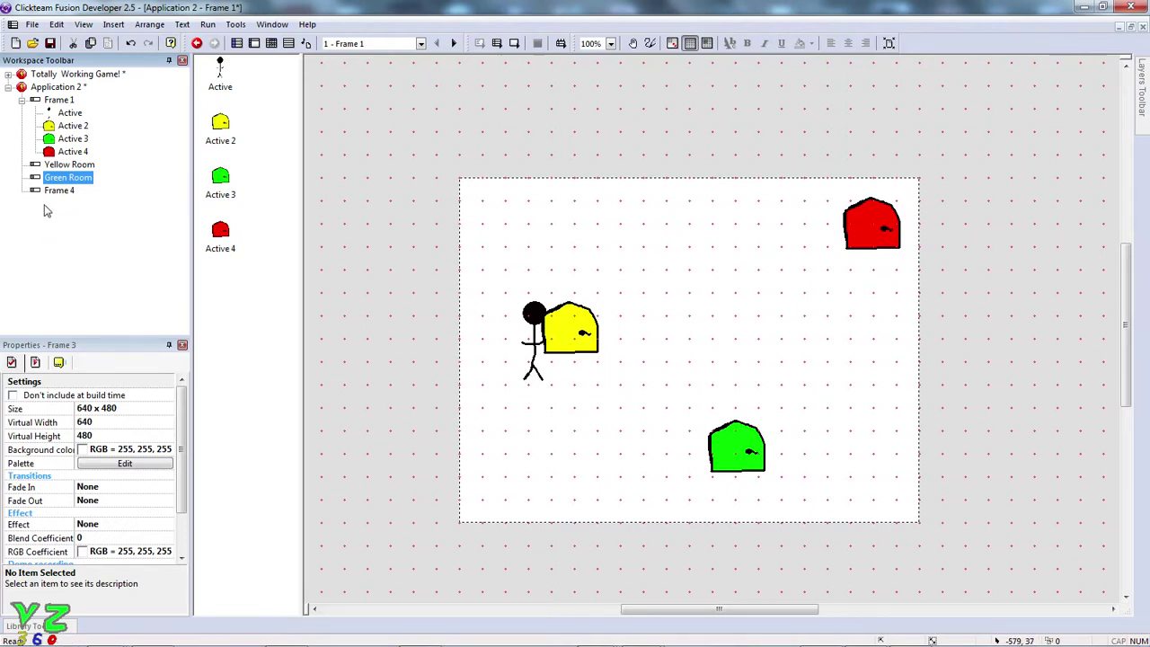
pyautogui.click(47, 191)
pyautogui.rightClick(45, 190)
pyautogui.click(83, 298)
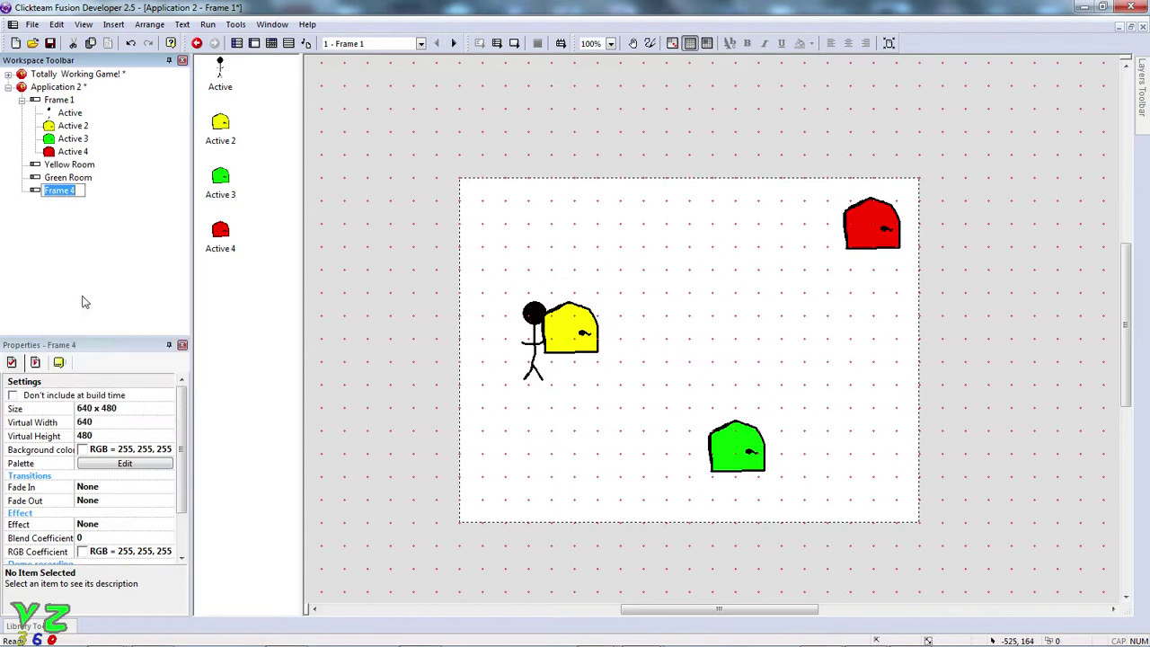
pyautogui.write('Red Room')
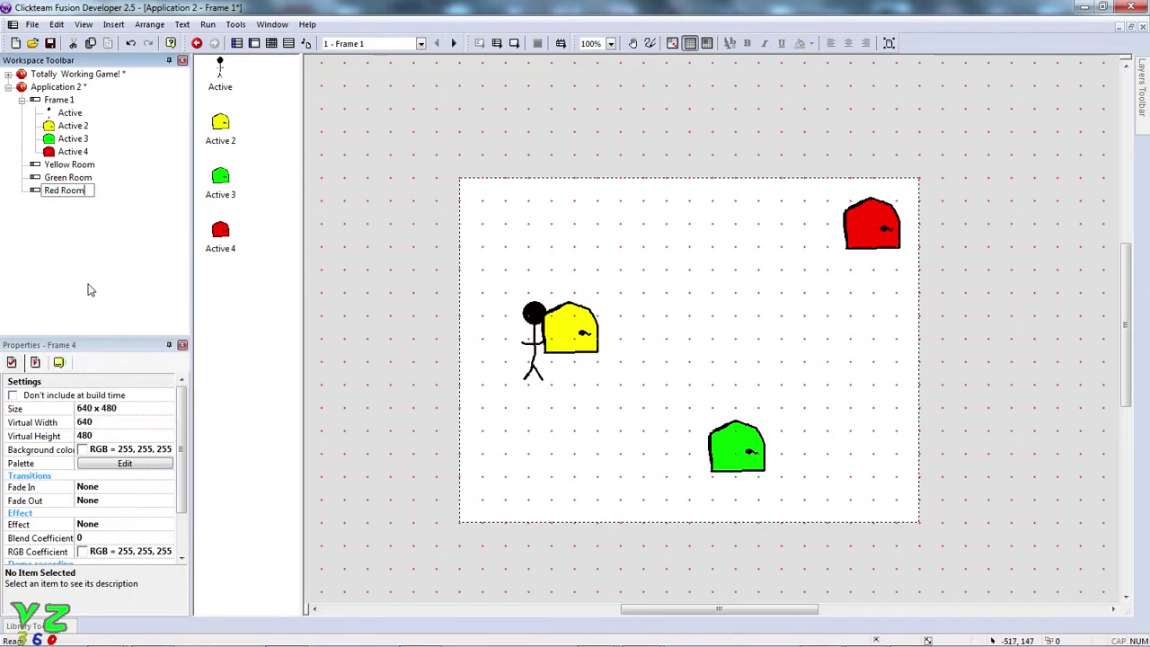
pyautogui.press('Return')
pyautogui.rightClick(78, 230)
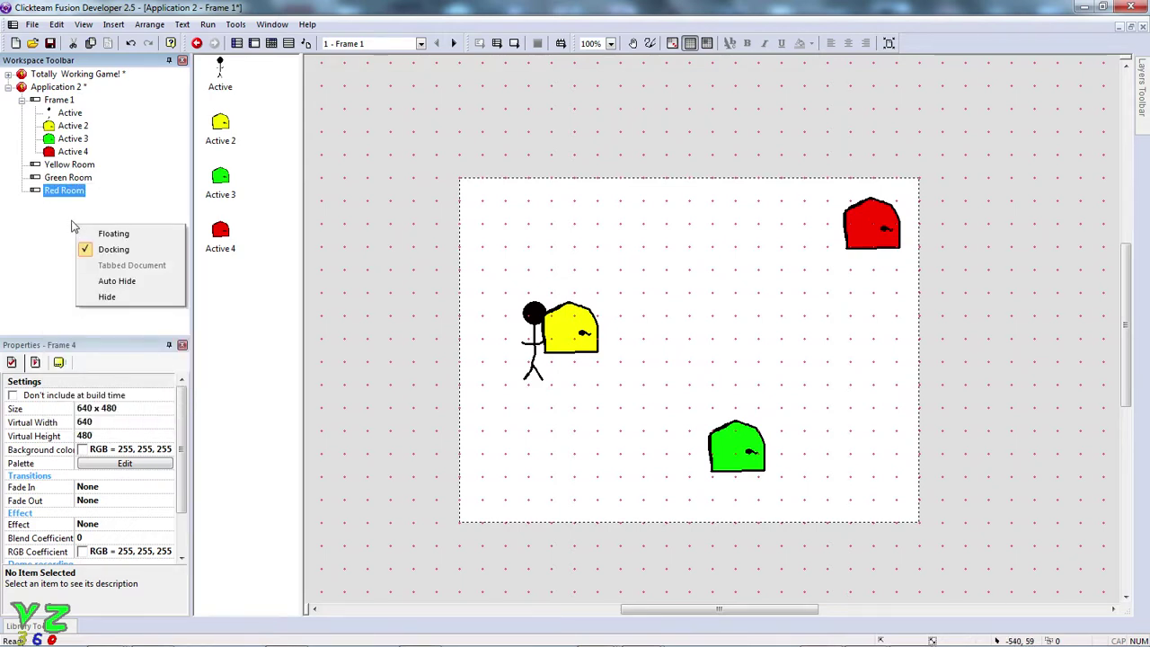
pyautogui.click(72, 222)
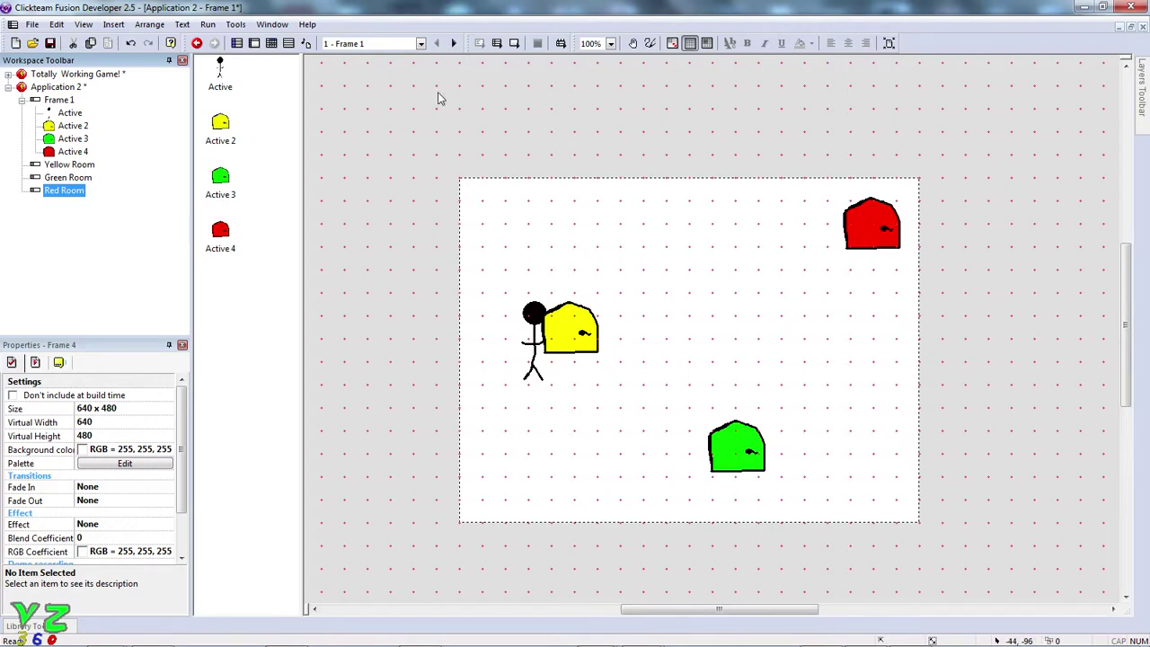
pyautogui.click(409, 108)
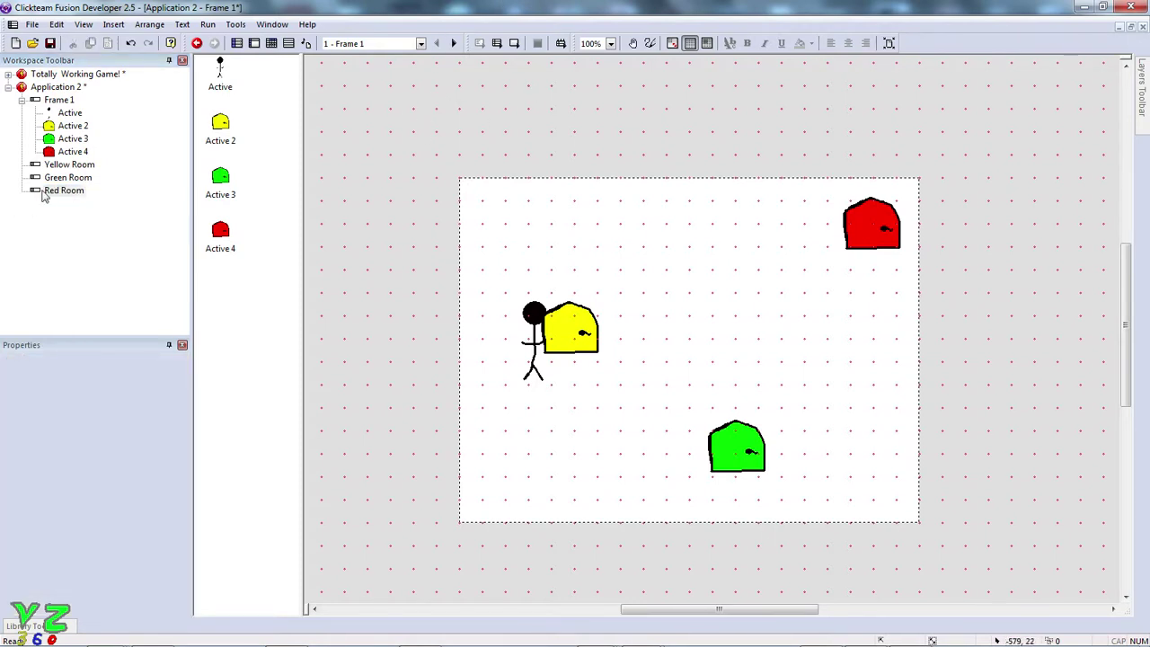
# - Add an Active object at the upper-left corner of the Yellow Room frame and stretch it to 706 x 706 so it covers the frame
pyautogui.click(72, 191)
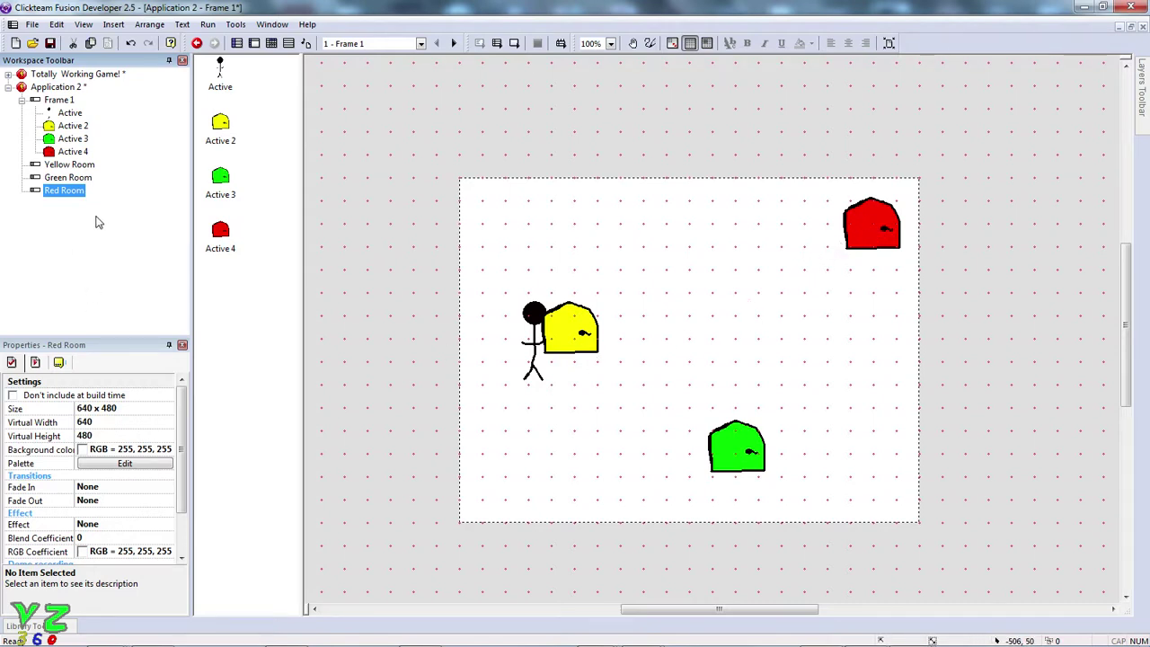
pyautogui.doubleClick(84, 168)
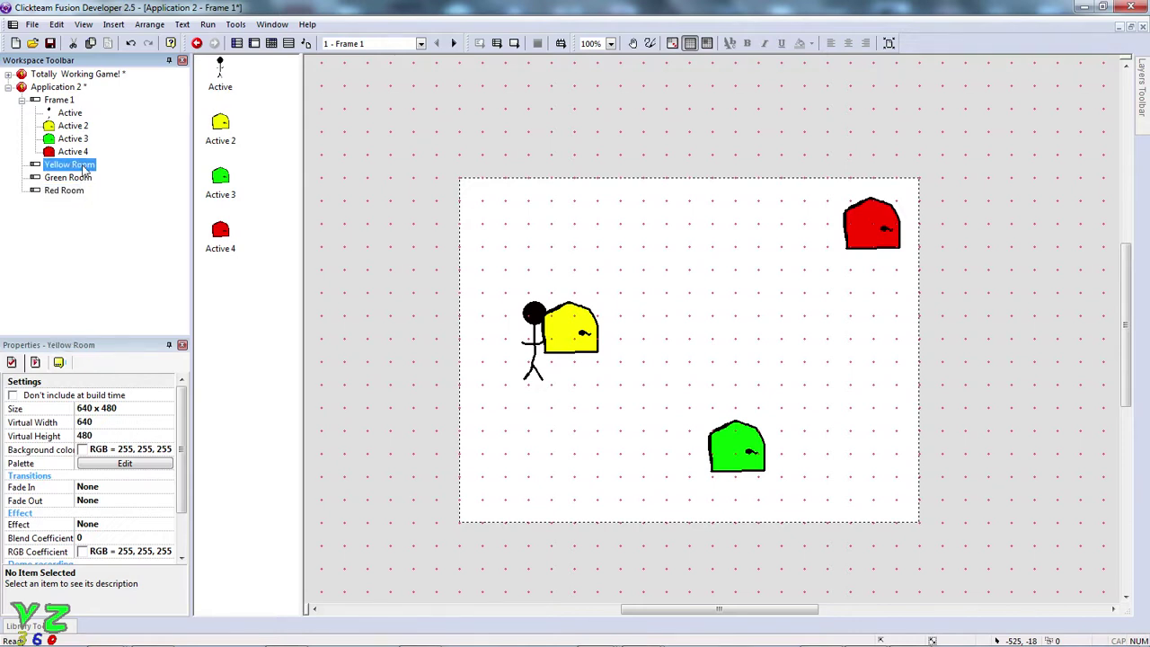
pyautogui.doubleClick(639, 275)
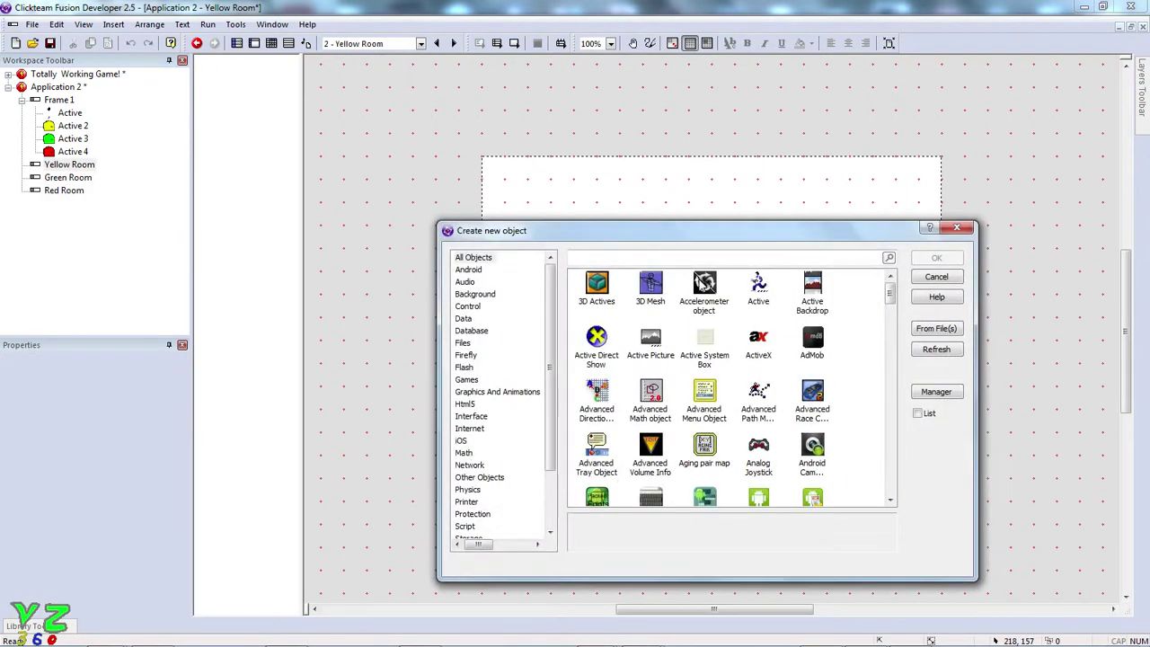
pyautogui.click(759, 286)
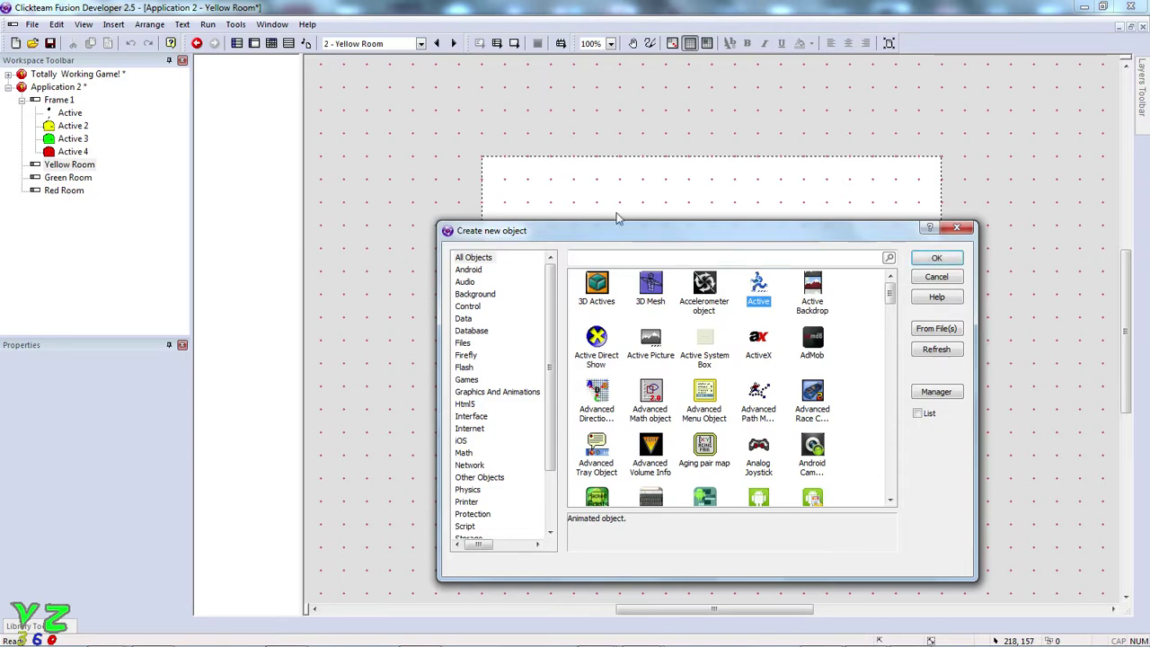
pyautogui.doubleClick(752, 288)
pyautogui.click(480, 157)
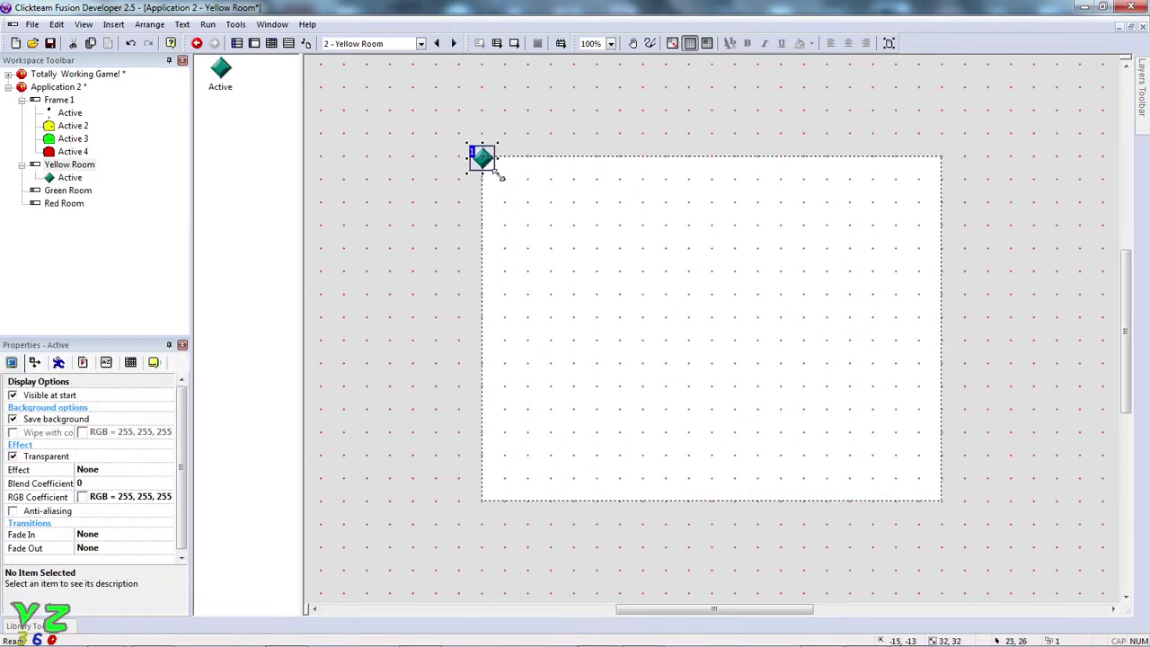
pyautogui.moveTo(501, 177); pyautogui.dragTo(982, 351)
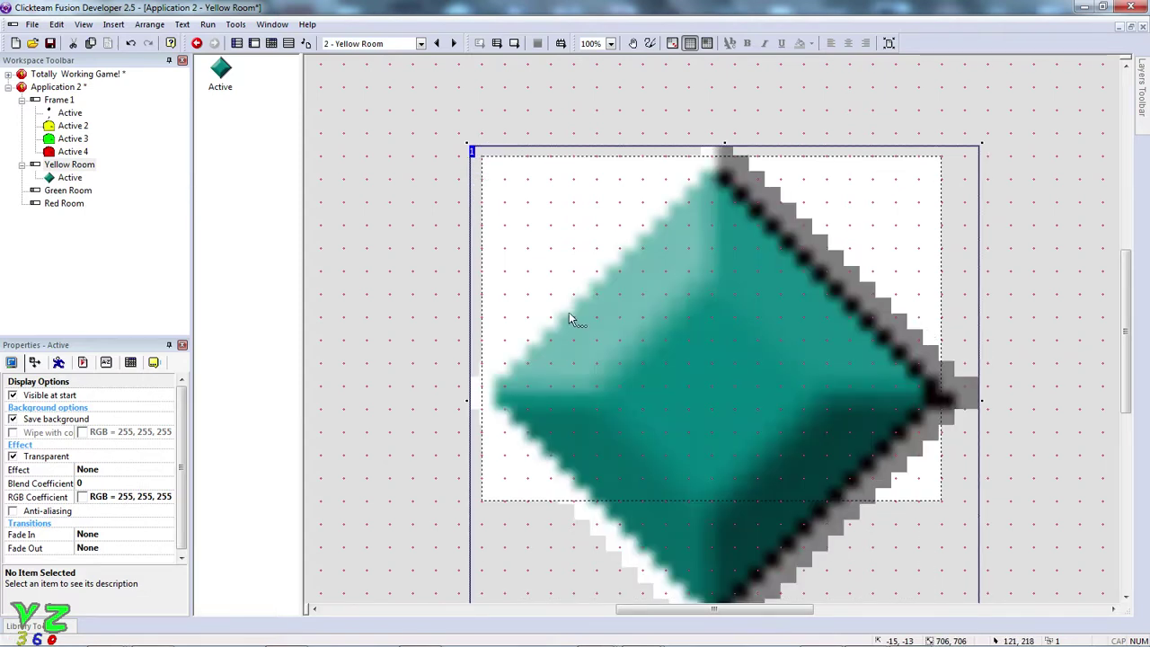
# - Clear the Yellow Room Active's image and fill it with solid yellow (FFFF00)
pyautogui.doubleClick(681, 315)
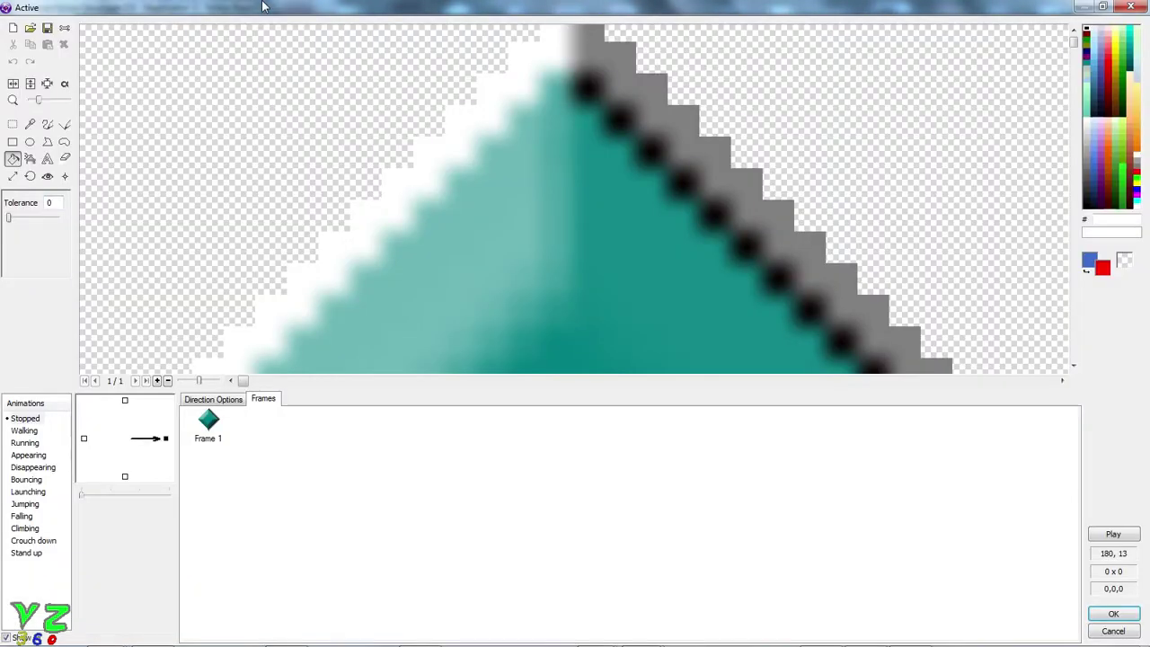
pyautogui.click(14, 29)
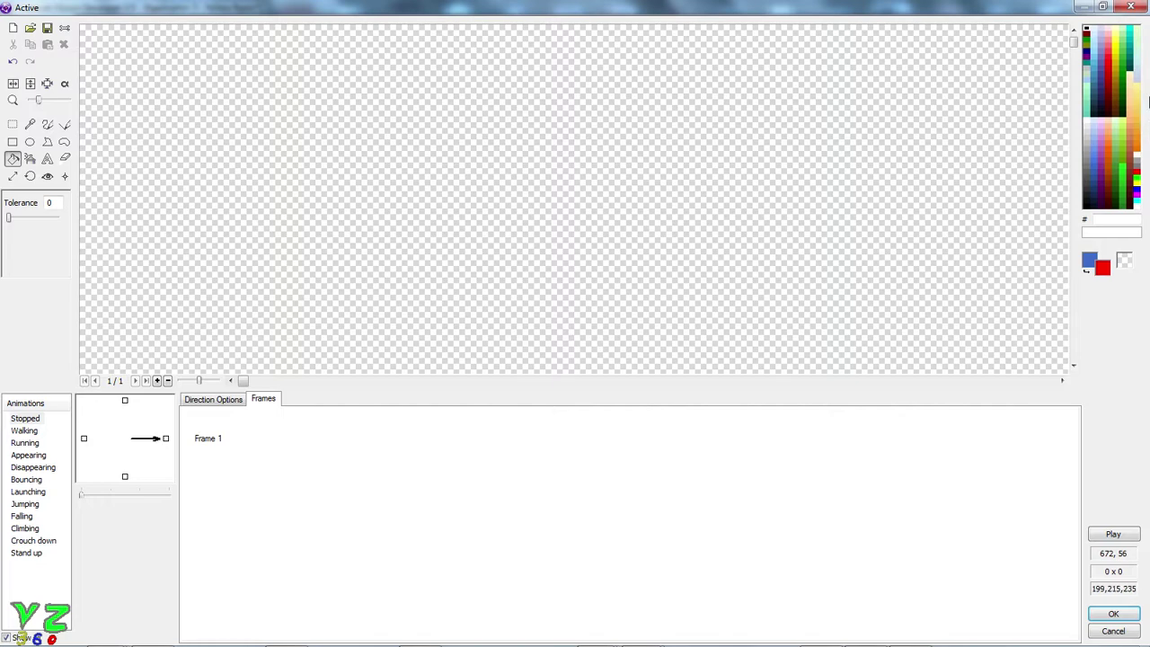
pyautogui.click(1137, 183)
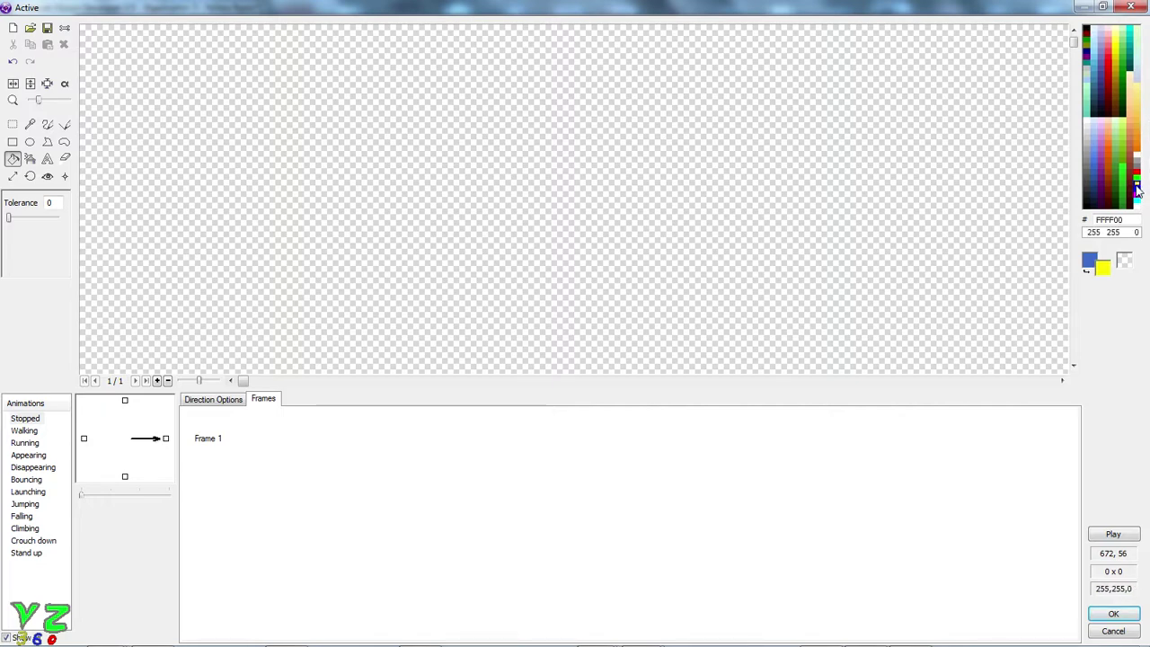
pyautogui.click(830, 57)
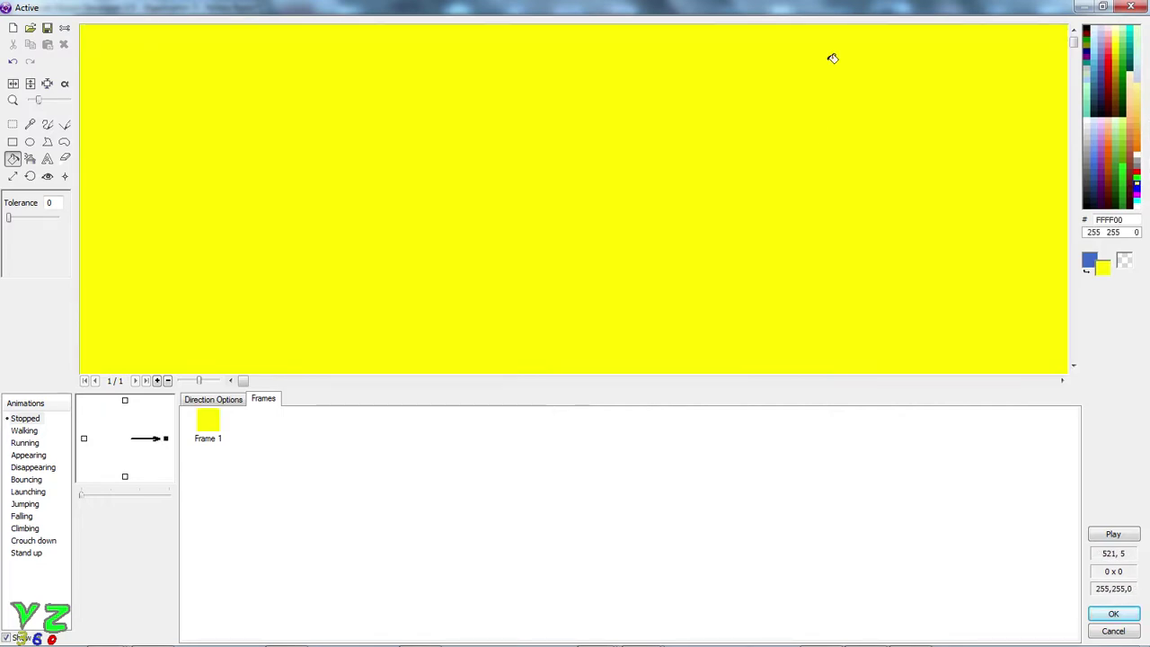
pyautogui.click(1114, 614)
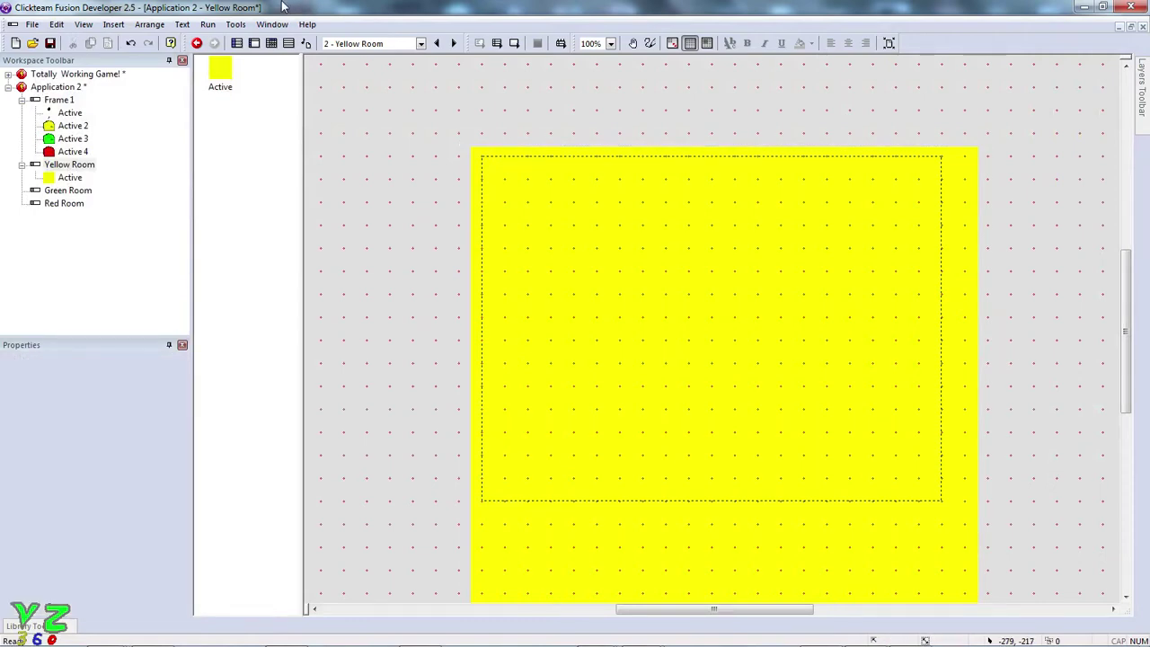
# - Copy the Yellow Room's yellow Active and paste it into the Green Room at the frame's upper-left corner
pyautogui.click(564, 302)
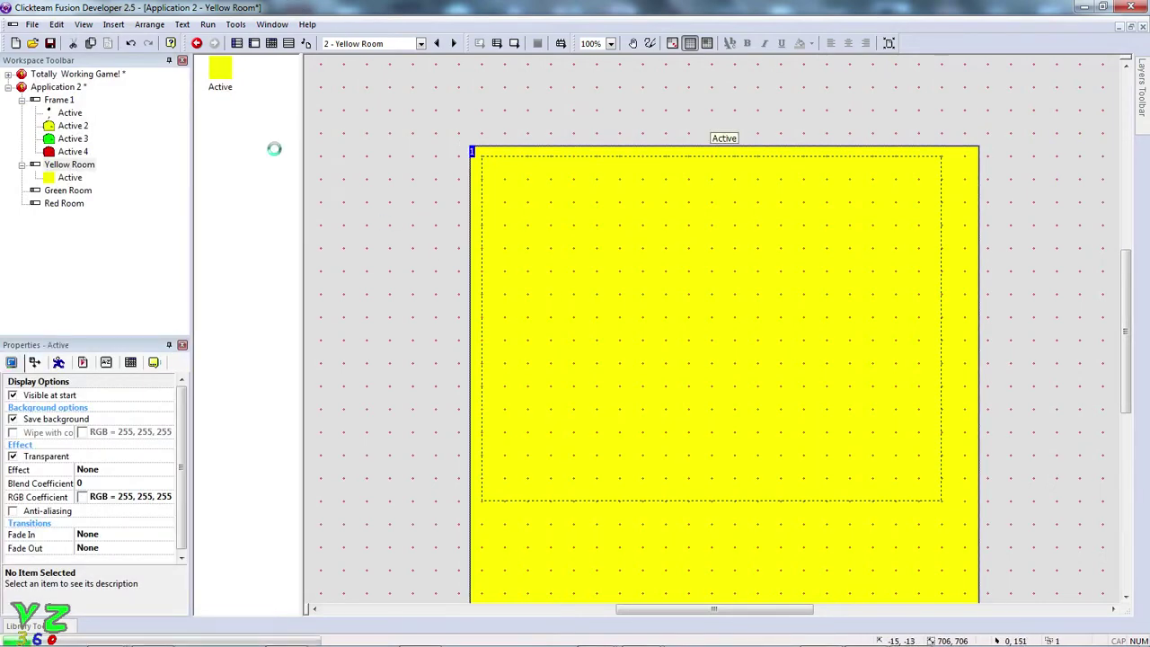
pyautogui.click(90, 166)
pyautogui.doubleClick(87, 190)
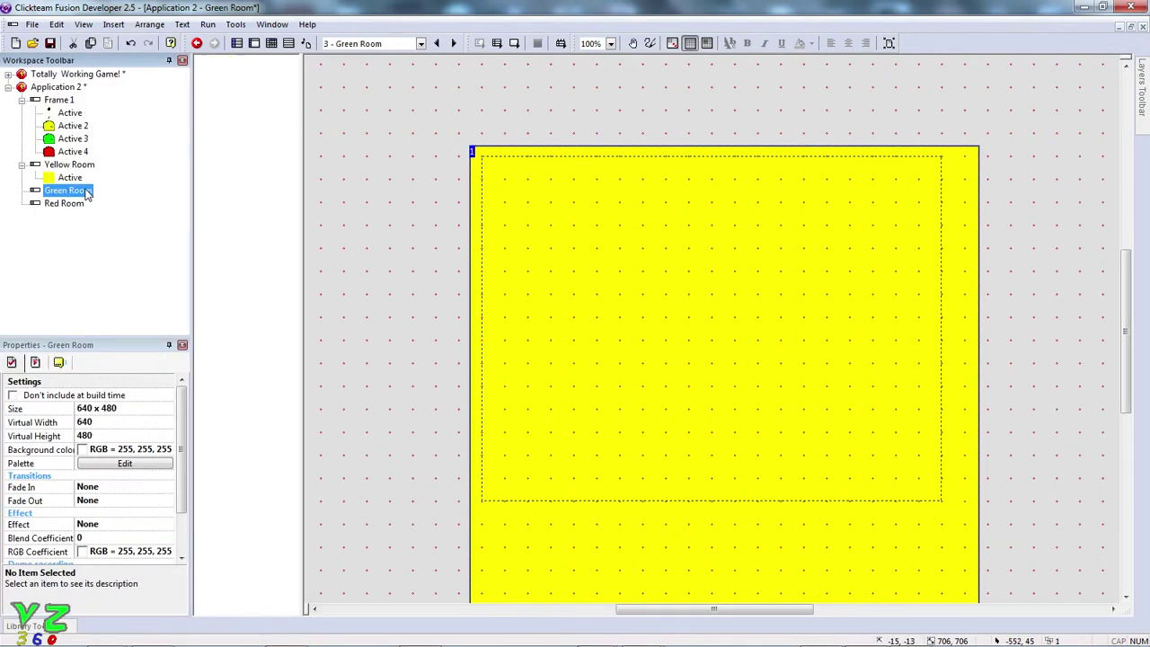
pyautogui.hotkey('ctrl', 'v')
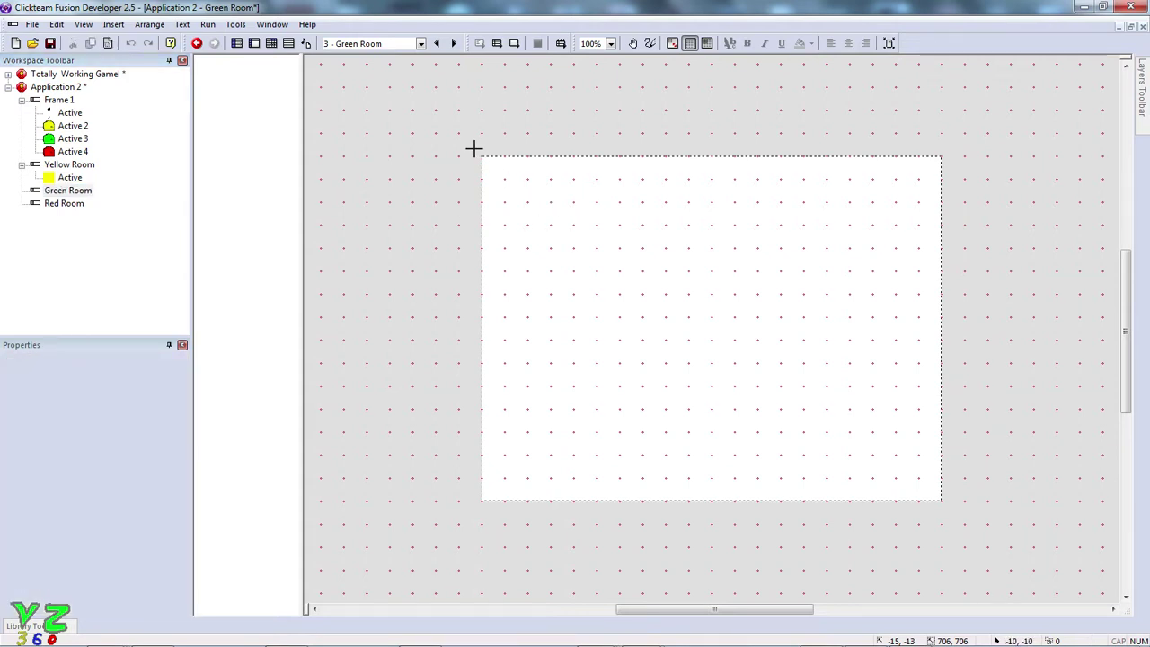
pyautogui.click(477, 150)
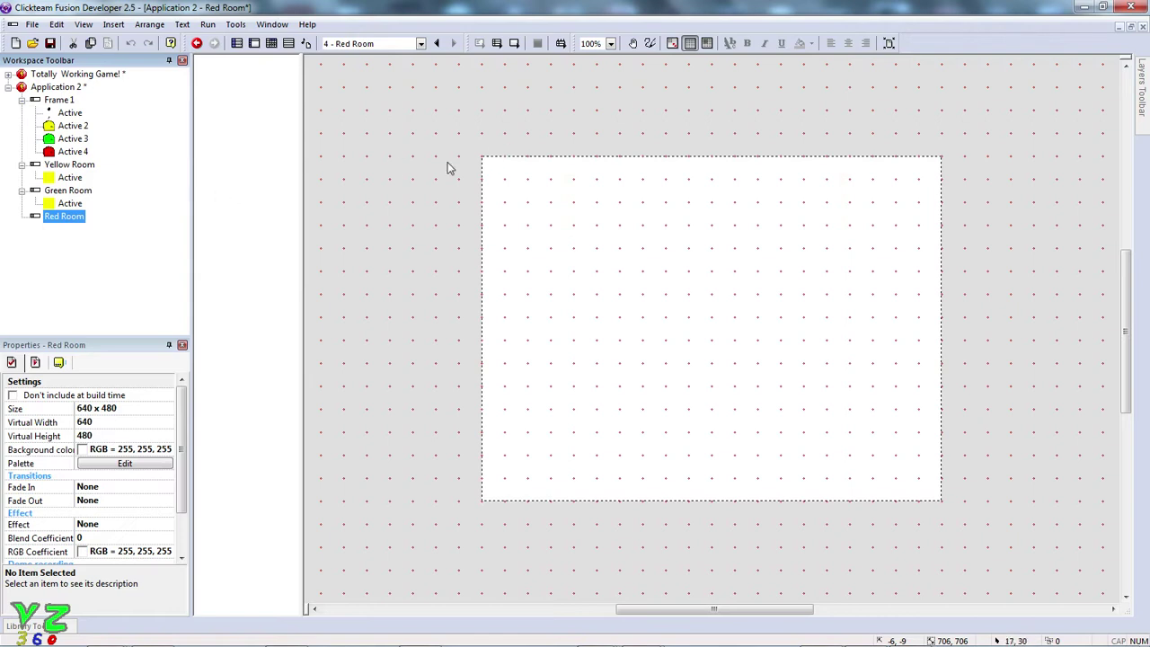
# - Paste the copied yellow Active into the Red Room at the frame's upper-left corner
pyautogui.click(501, 153)
pyautogui.hotkey('ctrl', 'v')
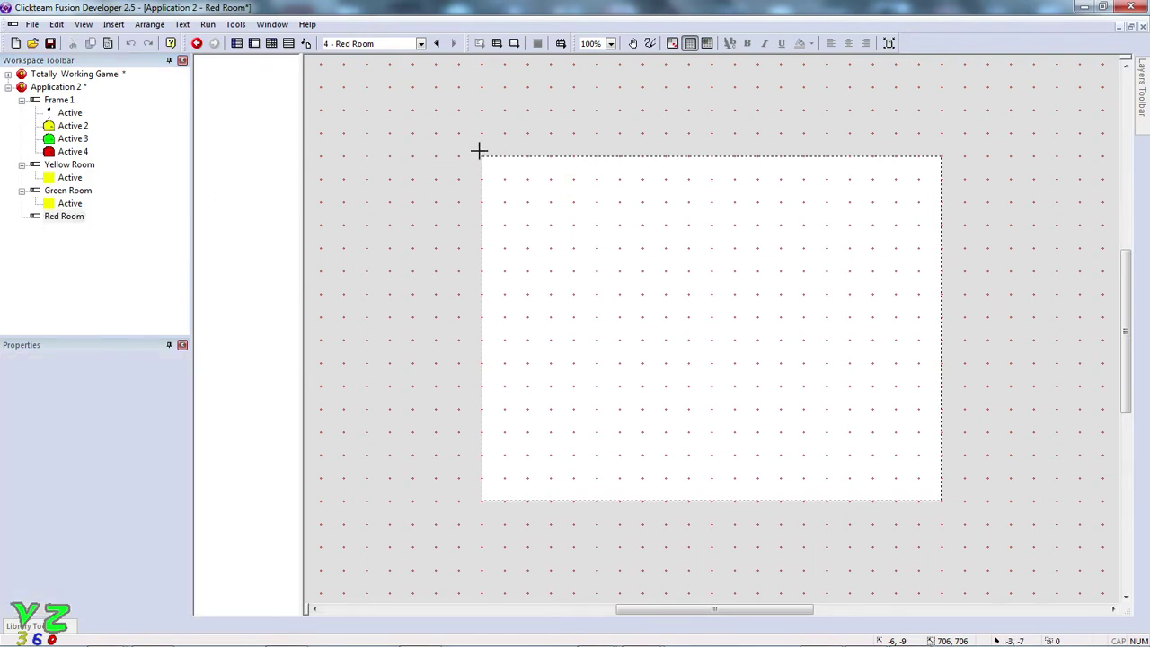
pyautogui.click(479, 151)
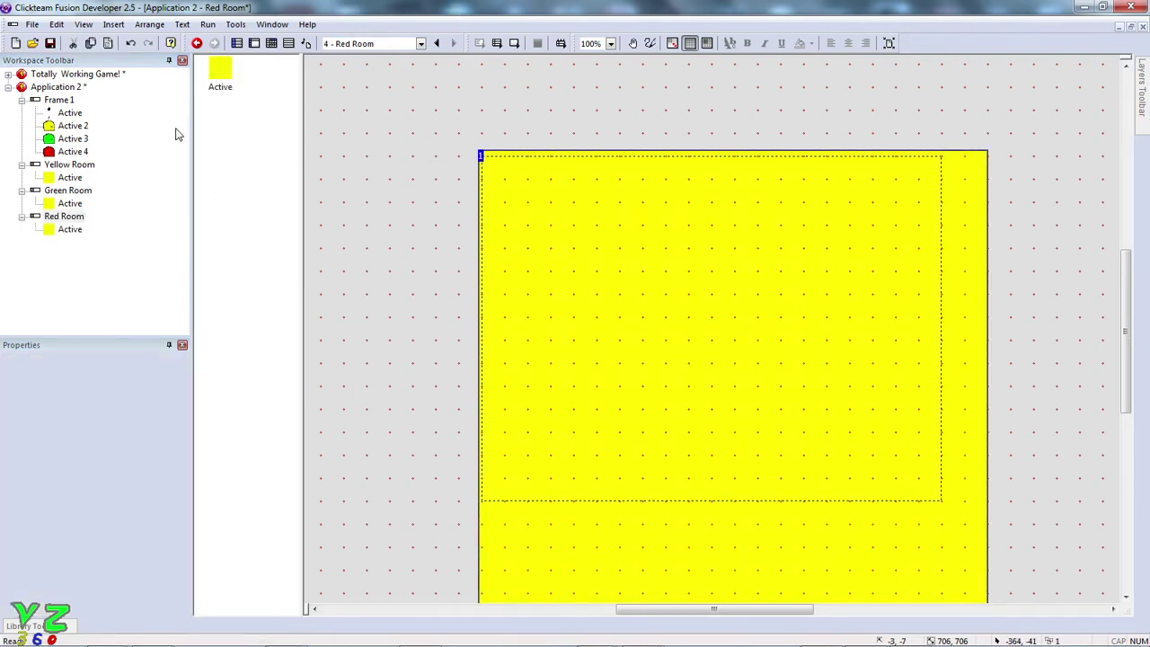
# - Fill the Green Room Active's image with solid green (00FF00) and show the Green Room frame
pyautogui.click(115, 214)
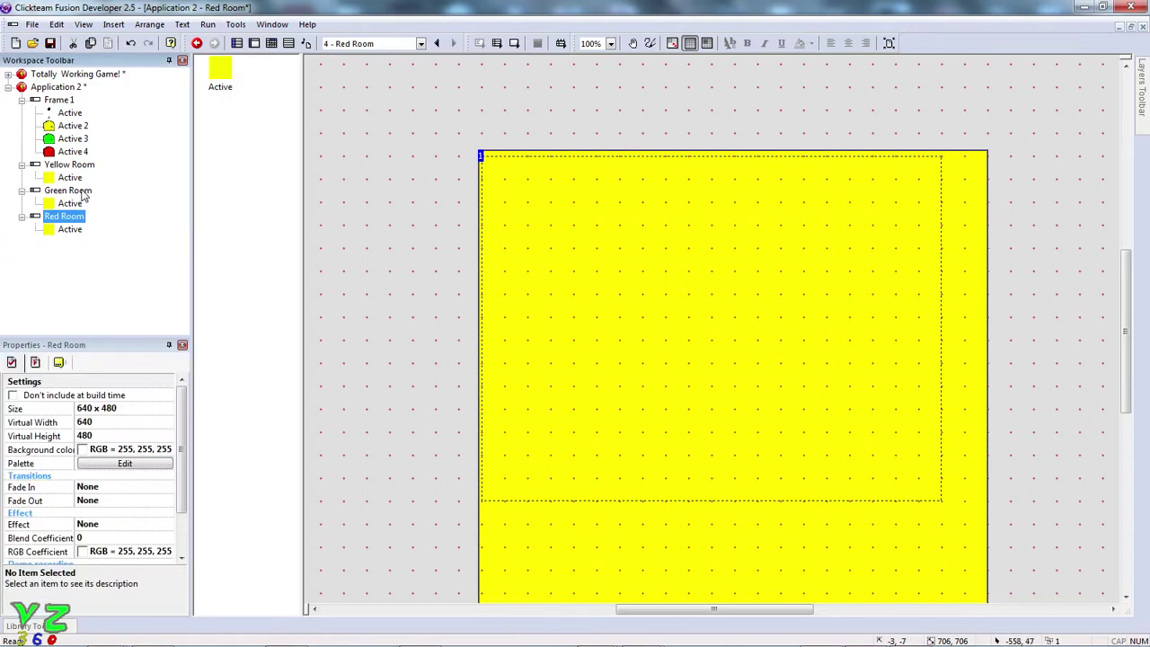
pyautogui.doubleClick(70, 230)
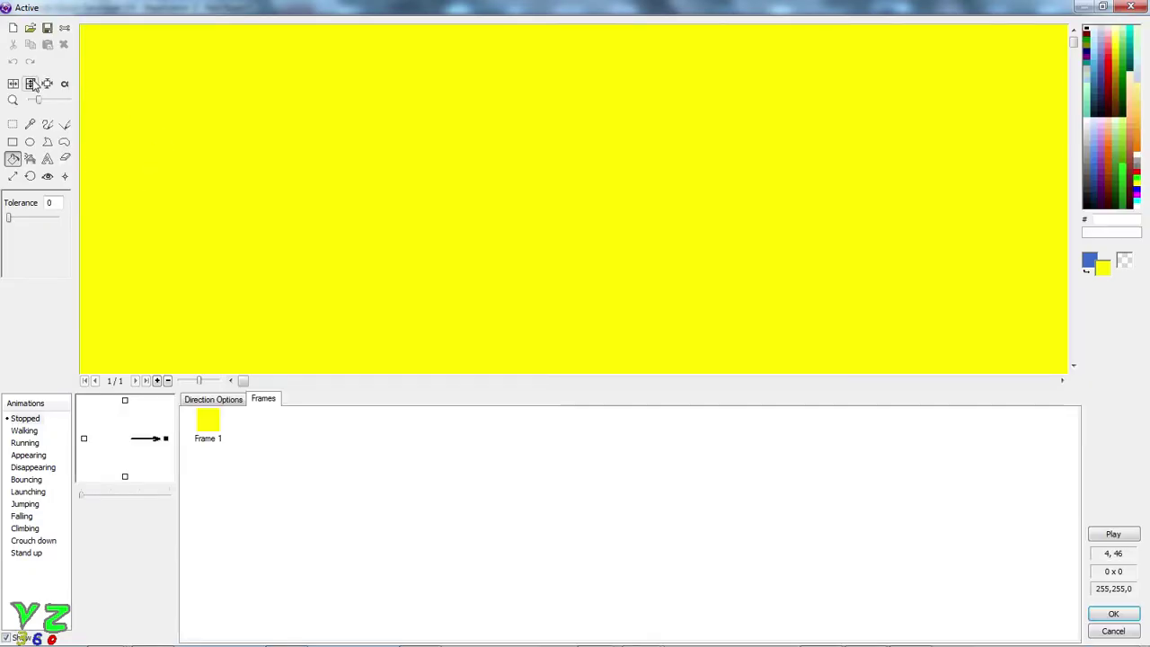
pyautogui.click(1136, 178)
pyautogui.click(817, 206)
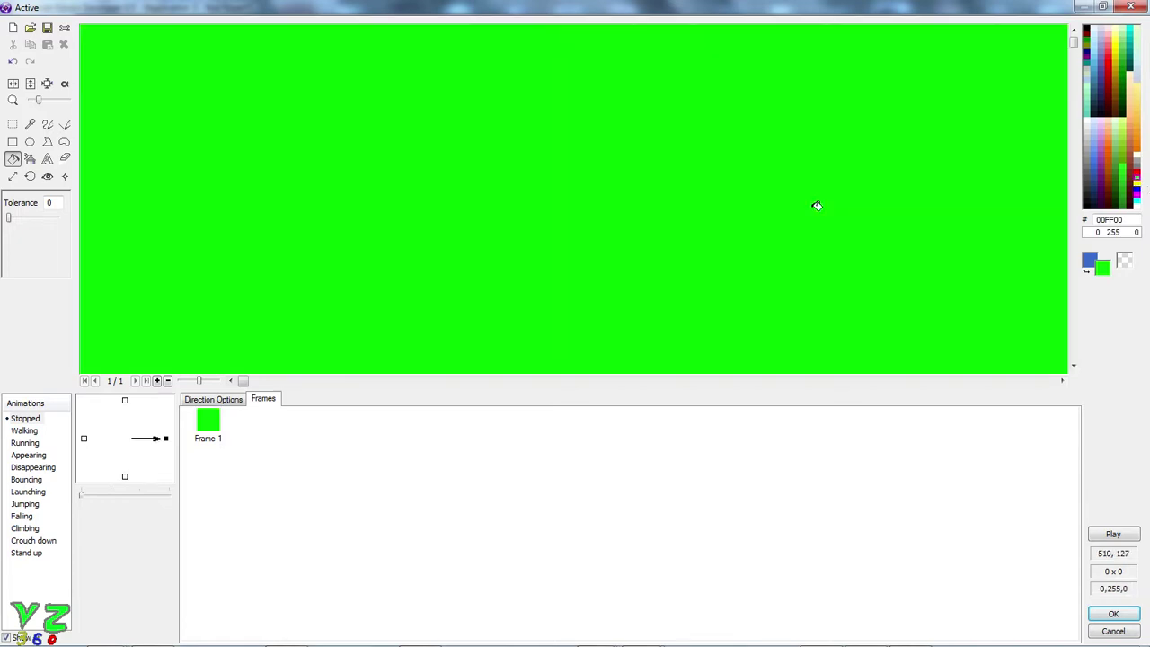
pyautogui.click(1114, 614)
pyautogui.click(1062, 430)
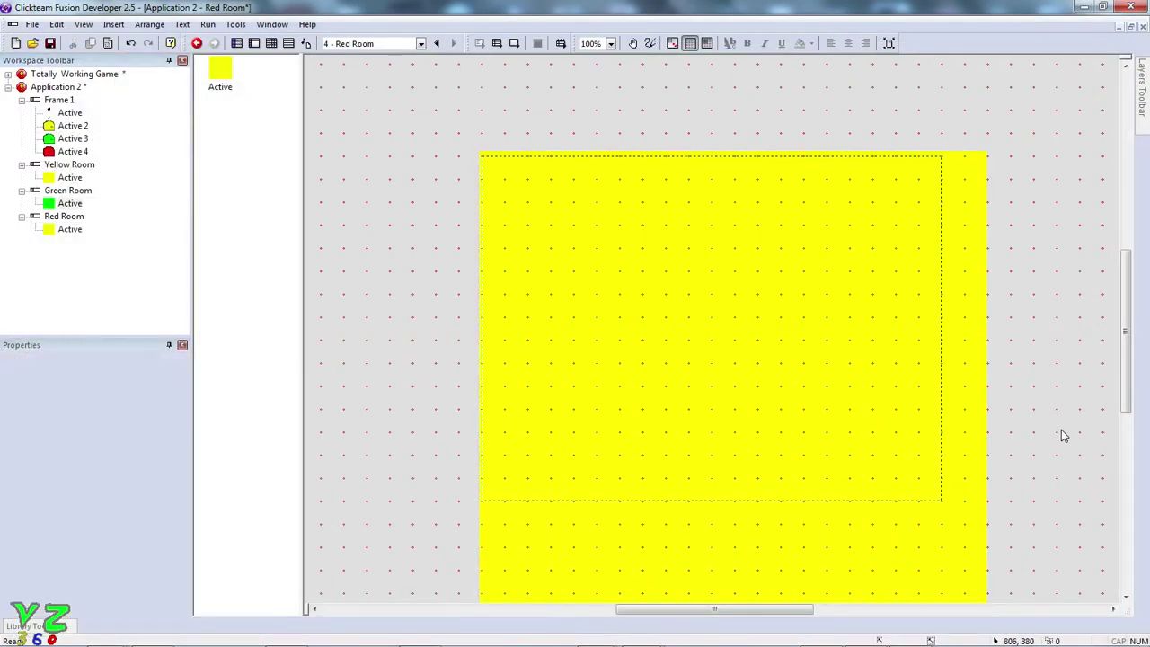
pyautogui.click(85, 192)
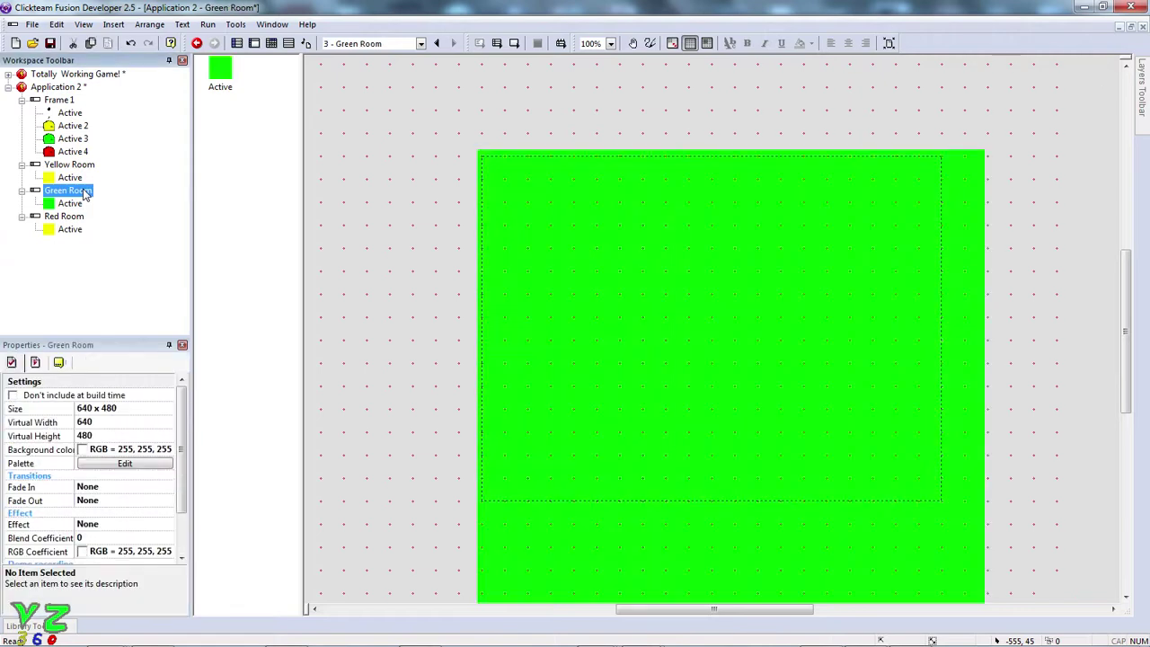
pyautogui.click(385, 192)
# - Open the Red Room and fill its Active's image with solid red (FF0000)
pyautogui.click(63, 216)
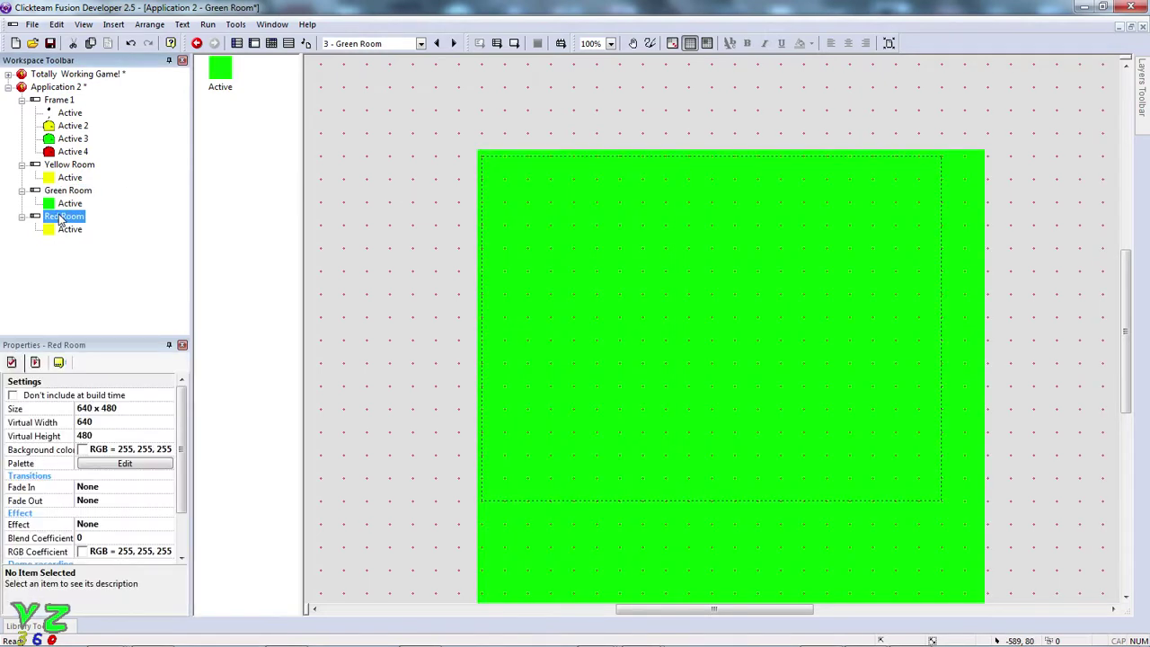
pyautogui.click(423, 224)
pyautogui.click(531, 245)
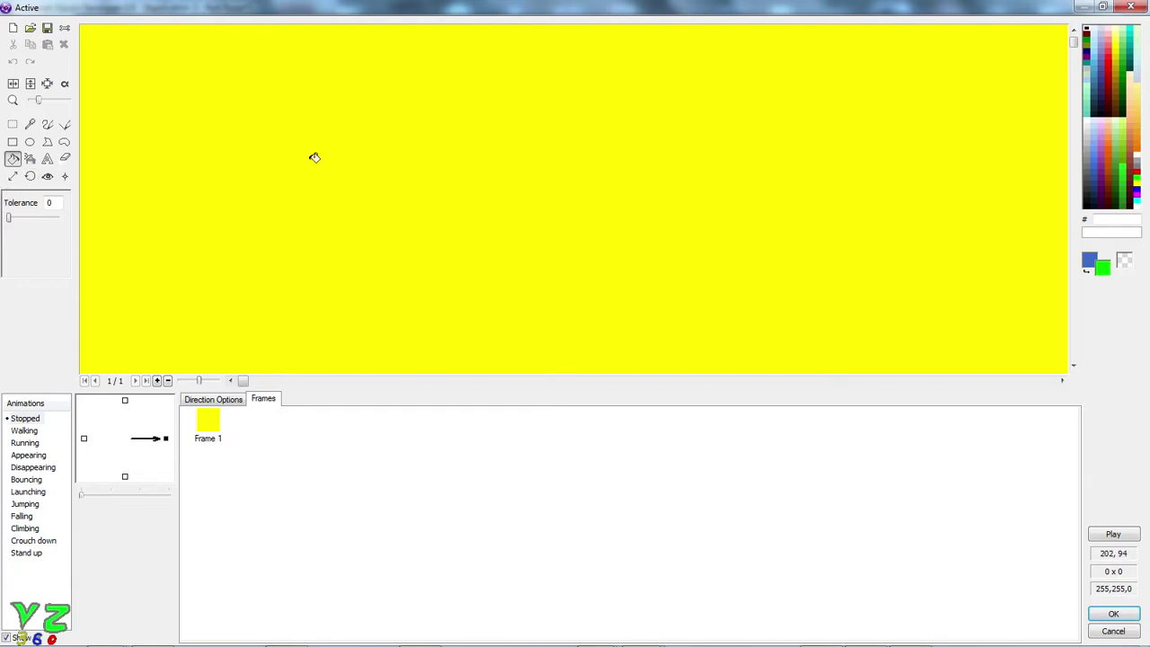
pyautogui.click(1138, 176)
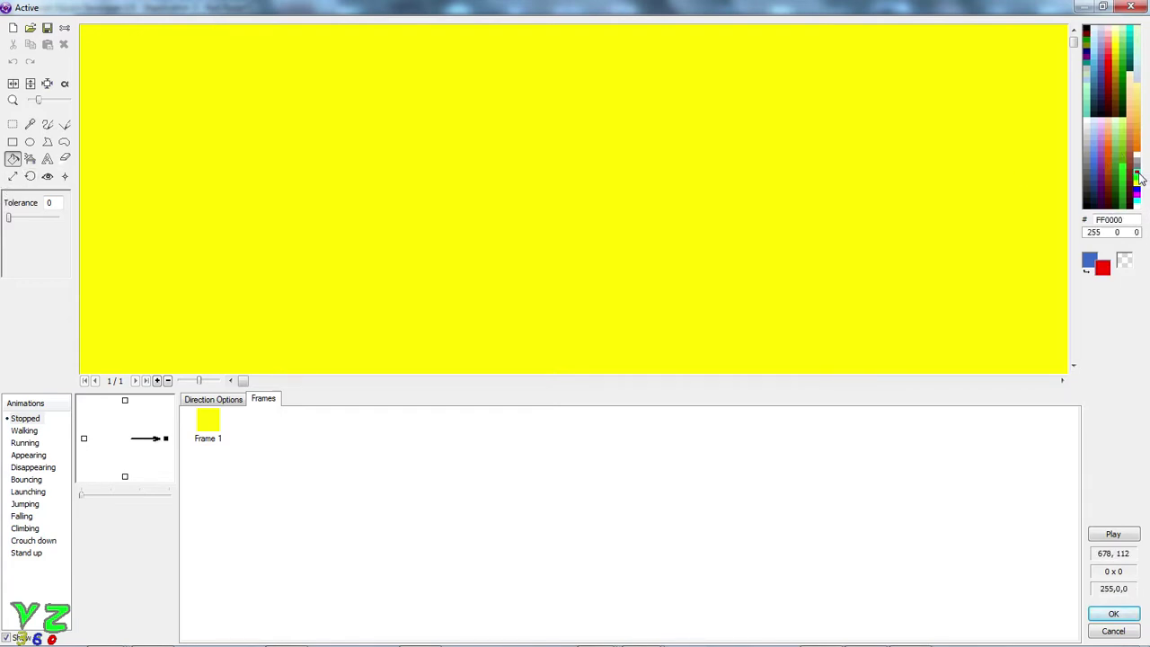
pyautogui.click(781, 171)
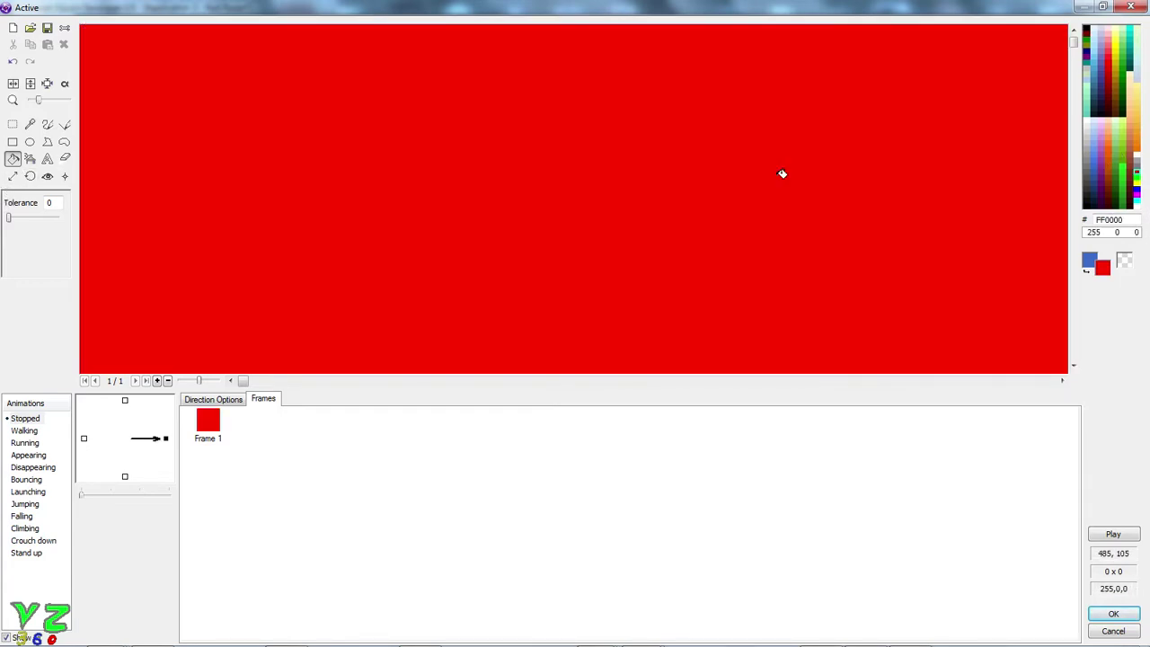
pyautogui.click(1114, 613)
pyautogui.click(412, 128)
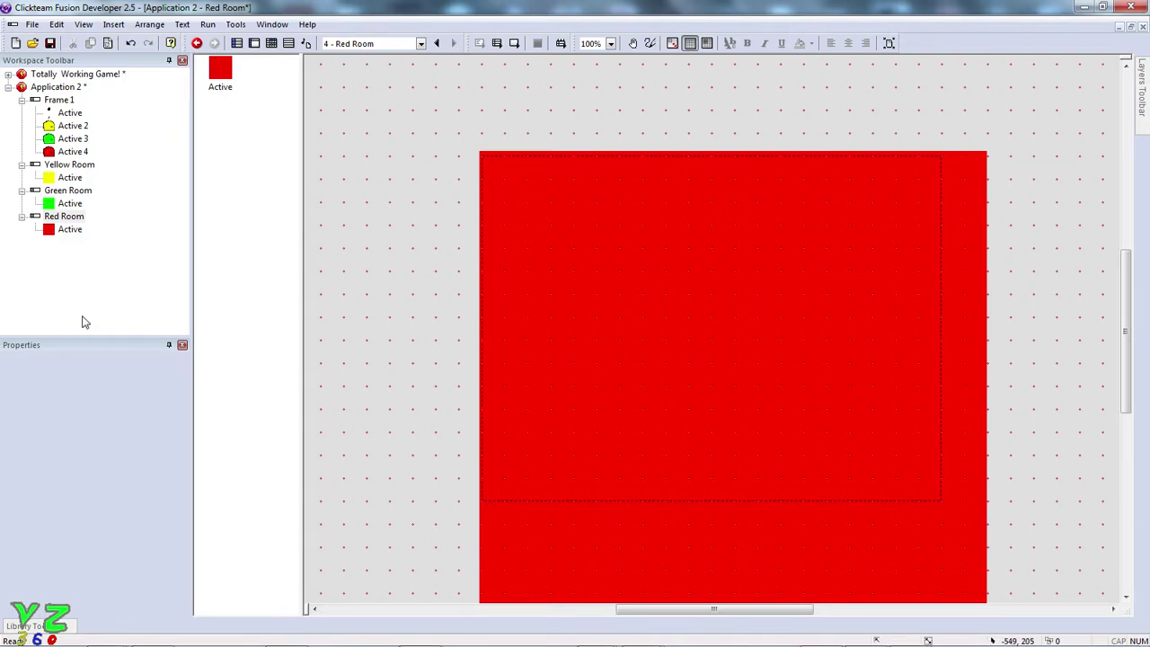
# - Add two global values to Application 2 and select Global Value A
pyautogui.click(104, 281)
pyautogui.click(66, 88)
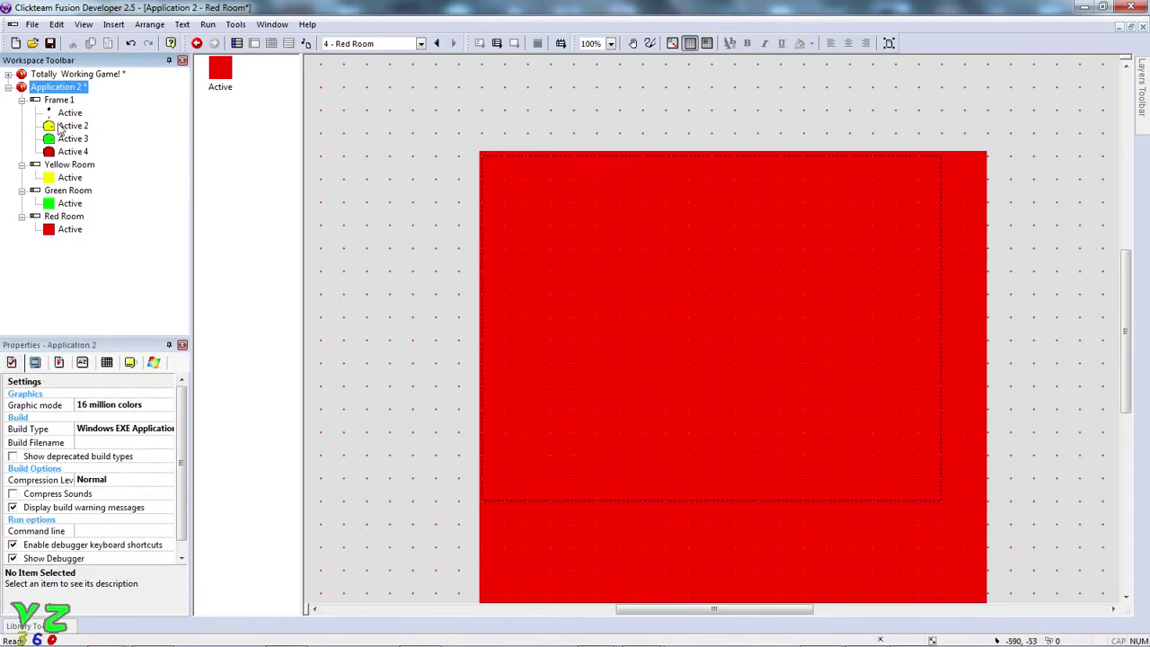
pyautogui.click(82, 363)
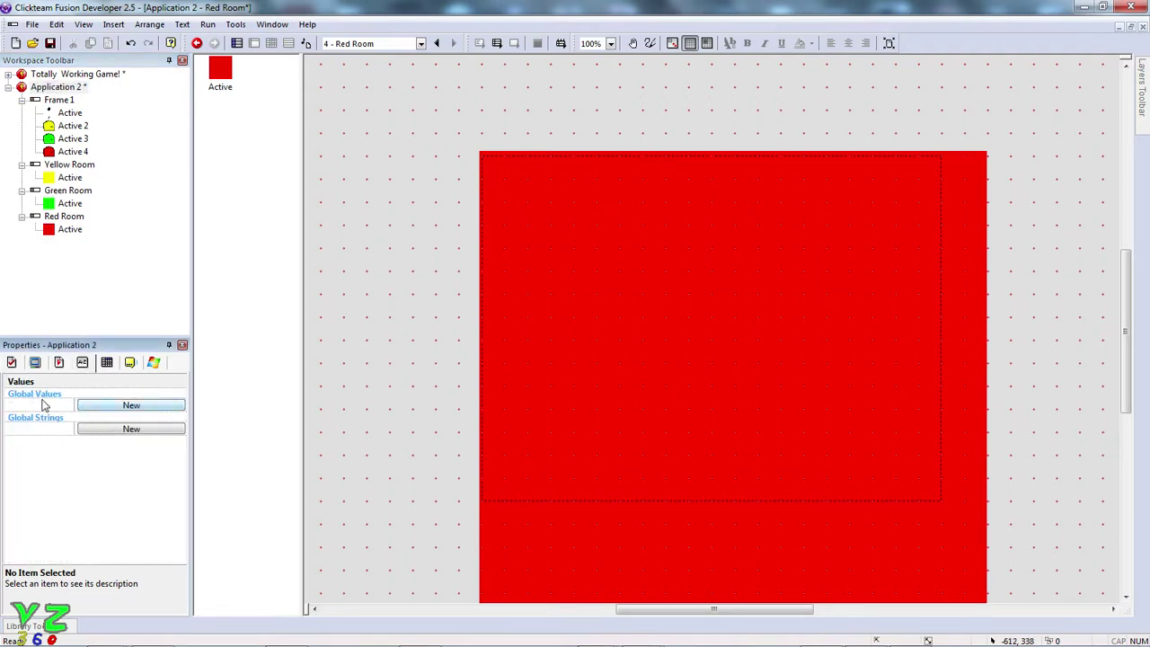
pyautogui.click(88, 407)
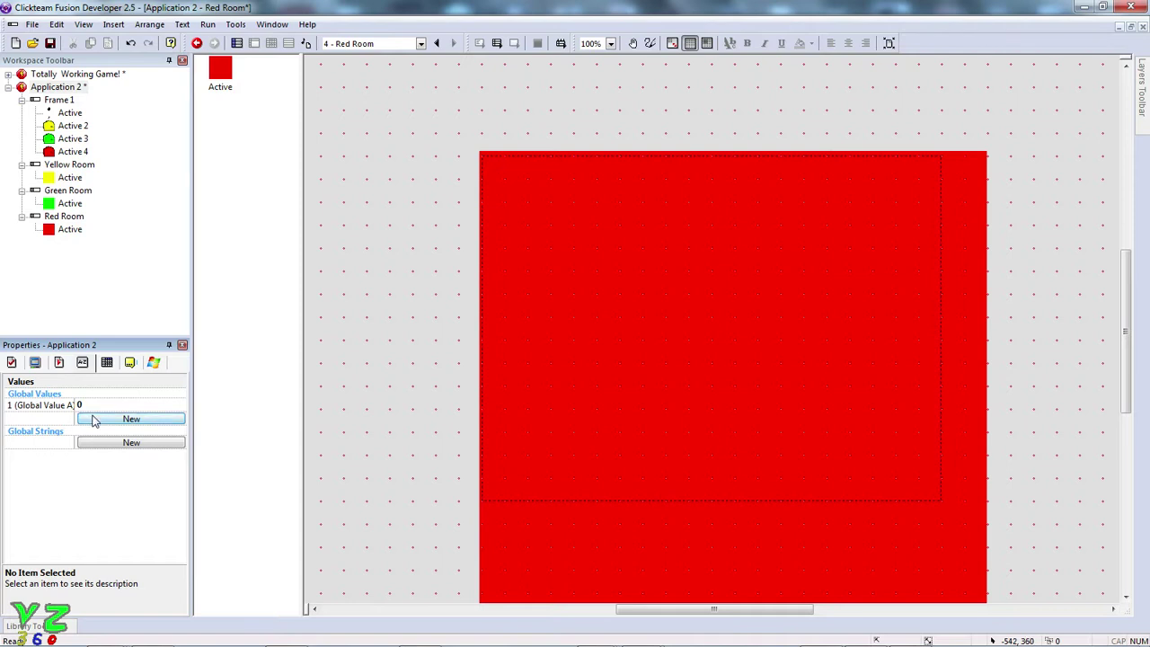
pyautogui.click(94, 419)
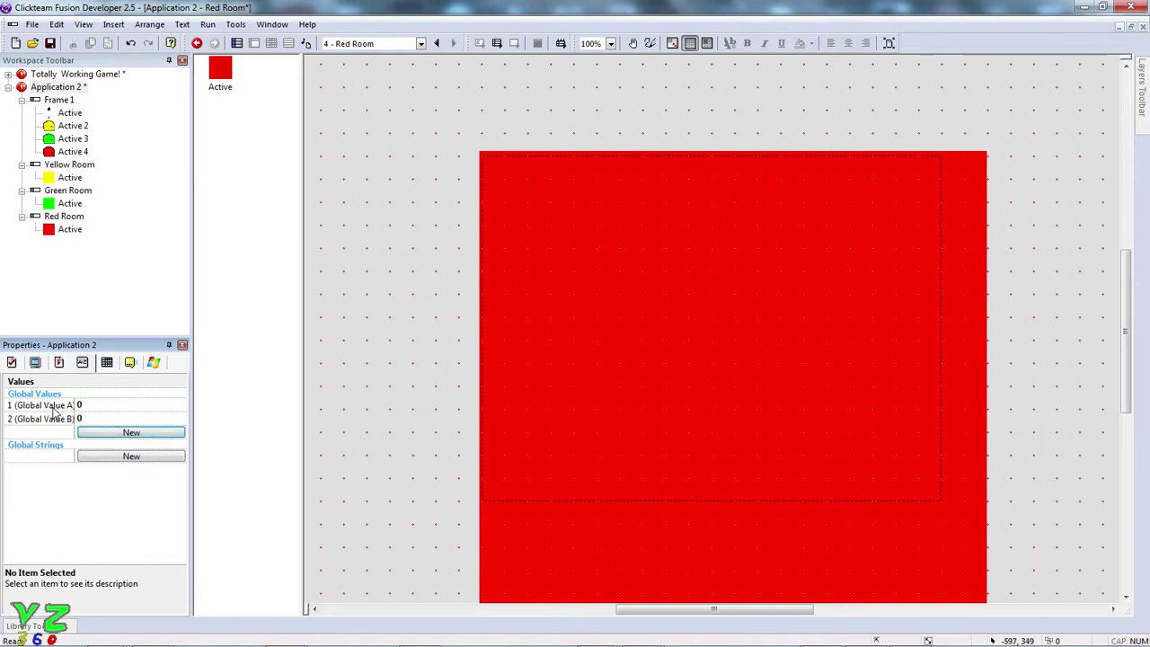
pyautogui.click(55, 406)
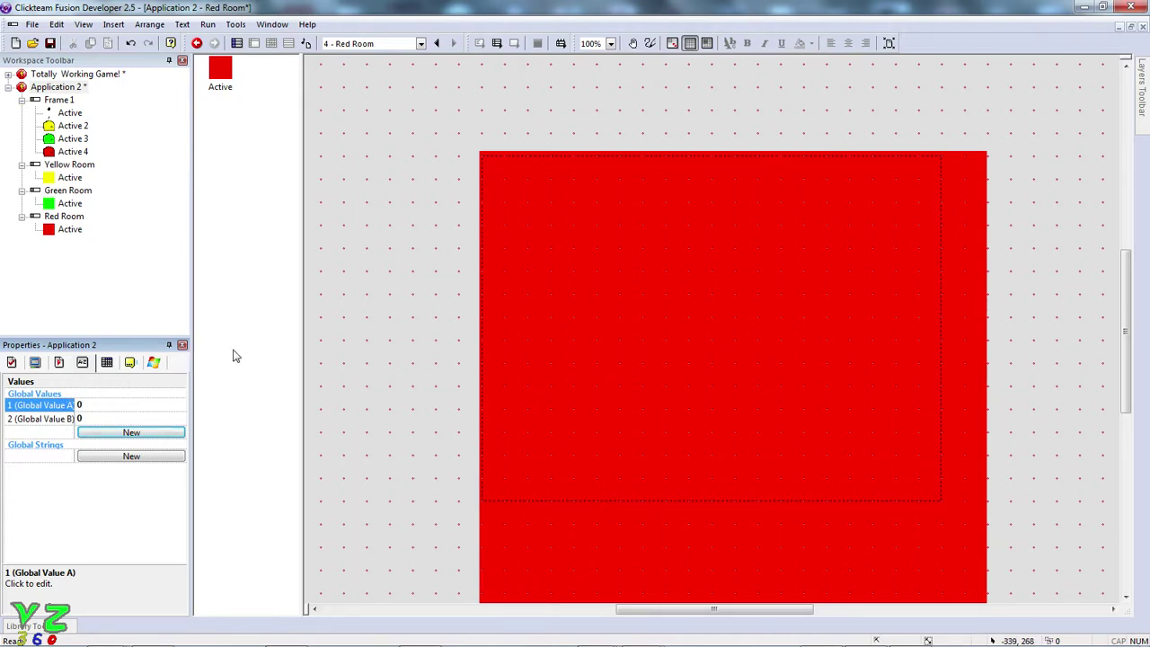
# - Switch to Paint and redo the undone strokes that draw two open containers and a numeral 1 inside the first
pyautogui.hotkey('alt', 'Tab')
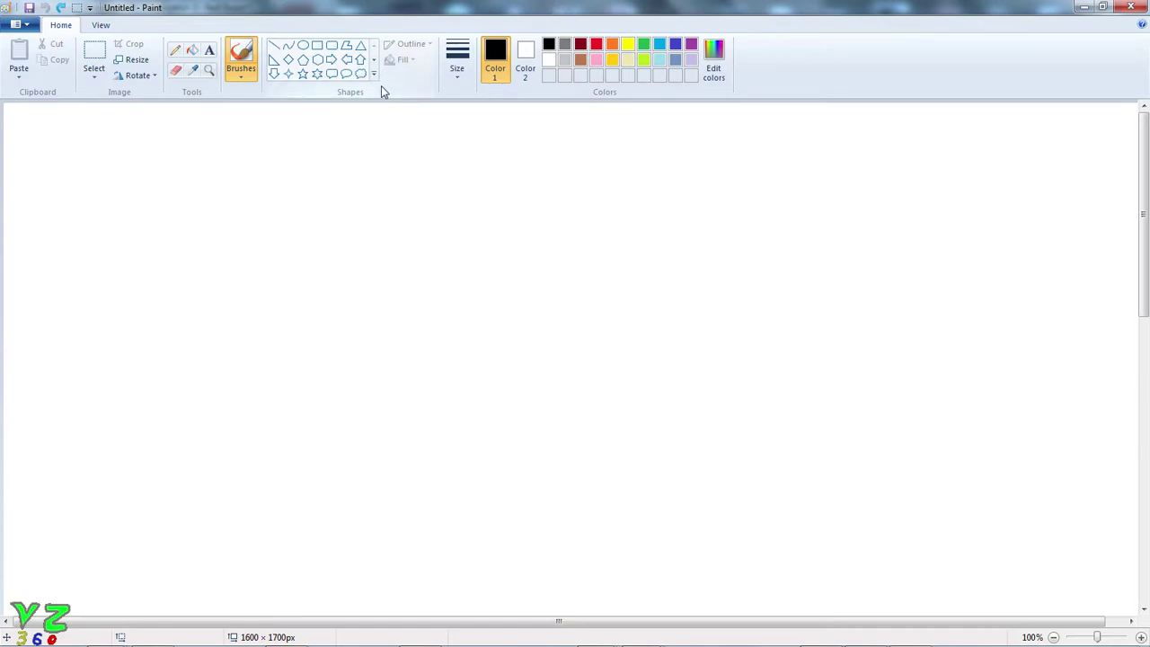
pyautogui.hotkey('ctrl', 'y')
pyautogui.hotkey('ctrl', 'y')
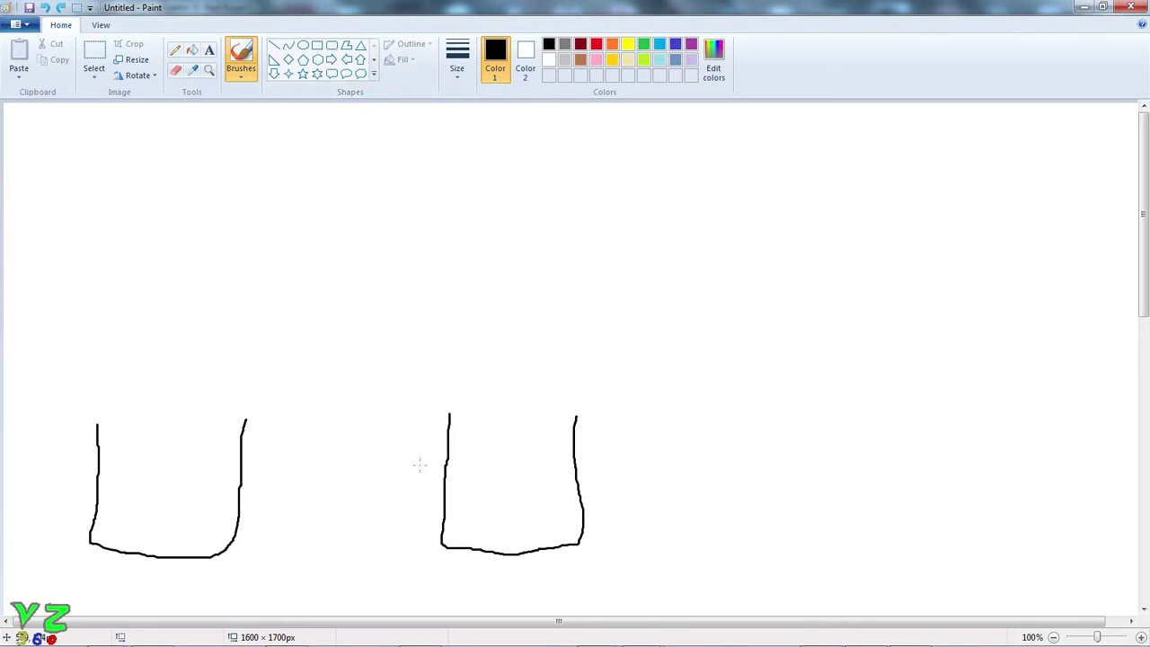
pyautogui.hotkey('ctrl', 'y')
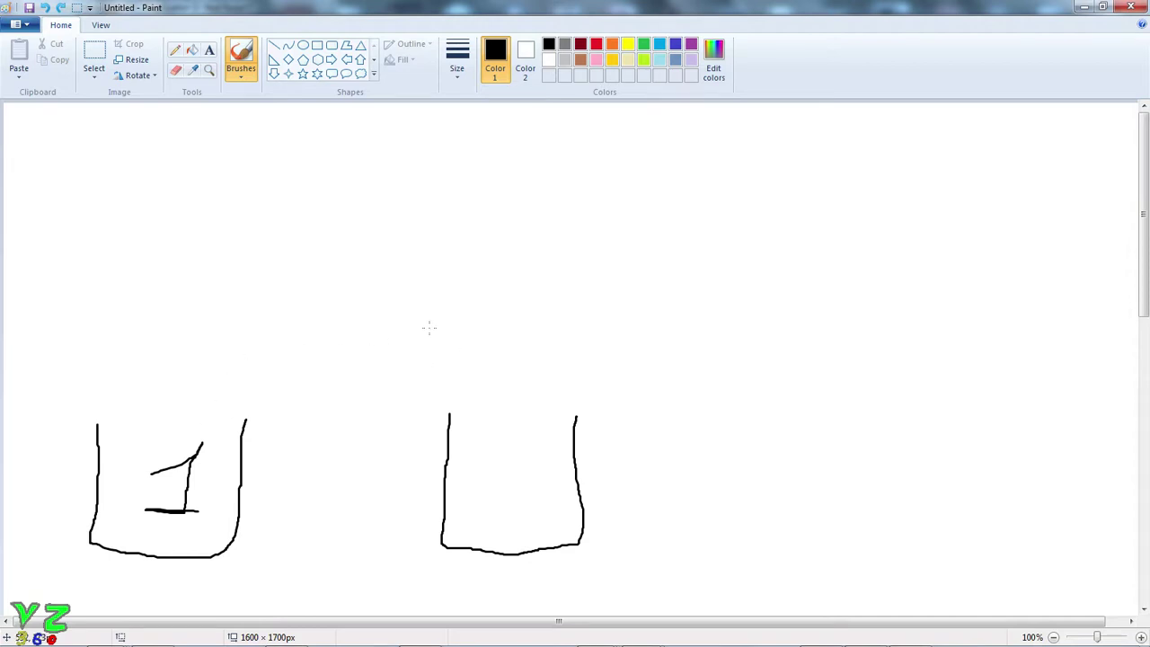
# - Redo the strokes that write a 2 in the second container and draw the crossed-out dashed line between both containers
pyautogui.hotkey('ctrl', 'y')
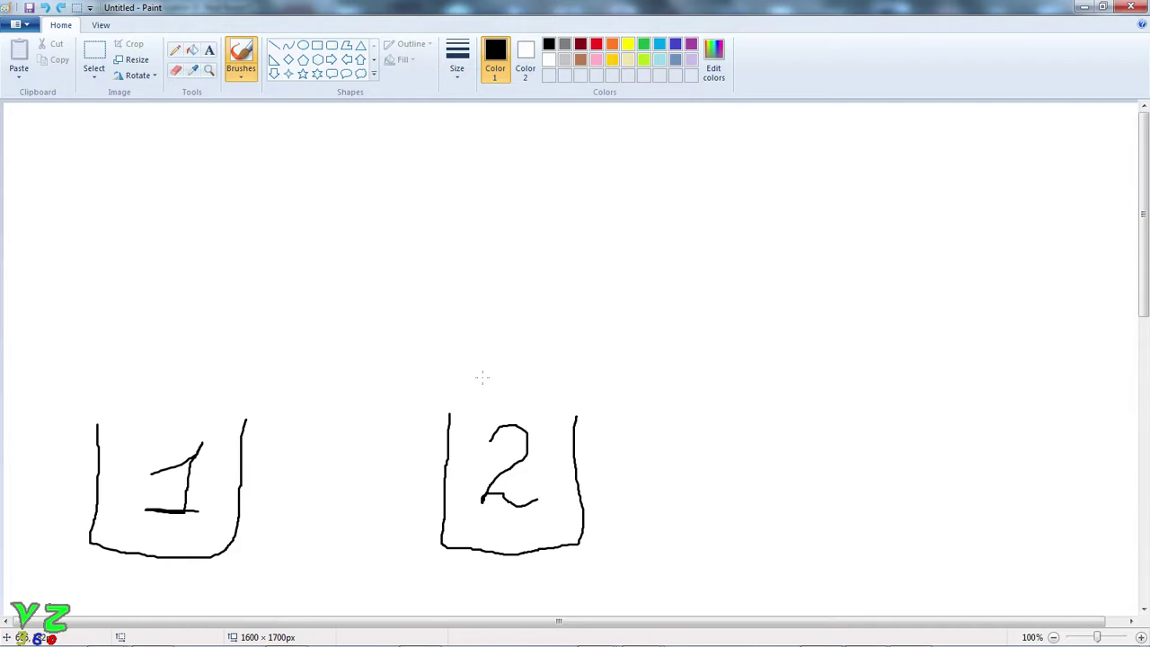
pyautogui.hotkey('ctrl', 'y')
pyautogui.hotkey('ctrl', 'y')
pyautogui.hotkey('ctrl', 'y')
pyautogui.hotkey('ctrl', 'y')
pyautogui.hotkey('ctrl', 'y')
pyautogui.hotkey('ctrl', 'y')
pyautogui.hotkey('ctrl', 'y')
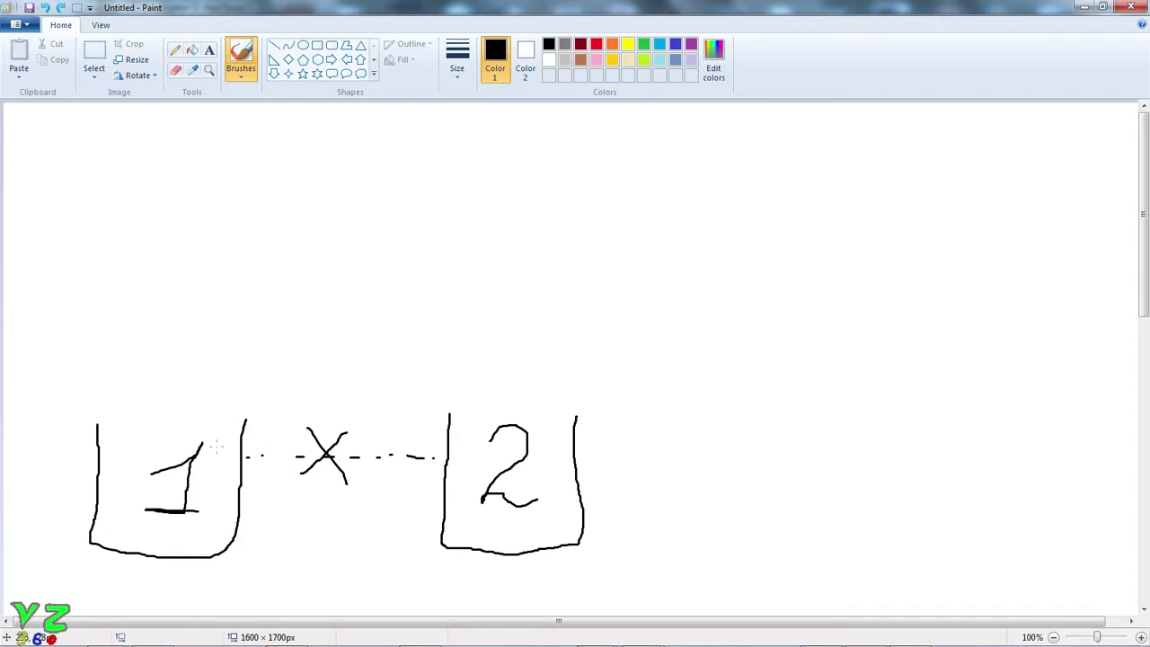
# - Redo the strokes of the GLOBALS ellipse above the containers, with its ticked connecting lines to 1 and 2
pyautogui.scroll(-3, 303, 390)
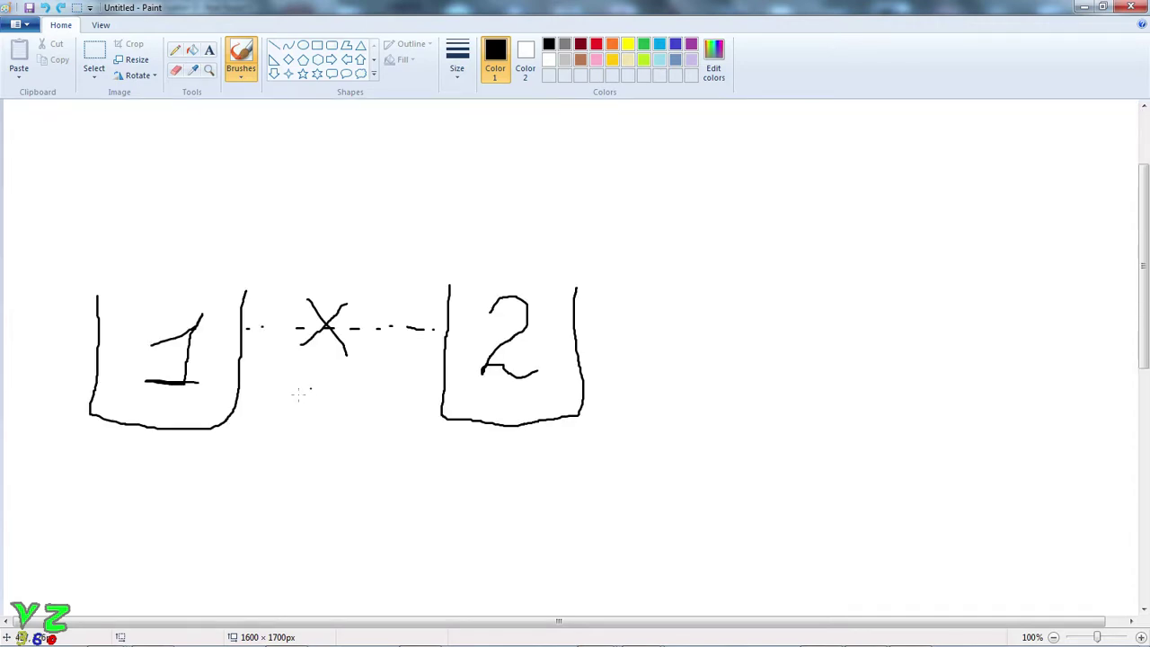
pyautogui.scroll(3, 314, 386)
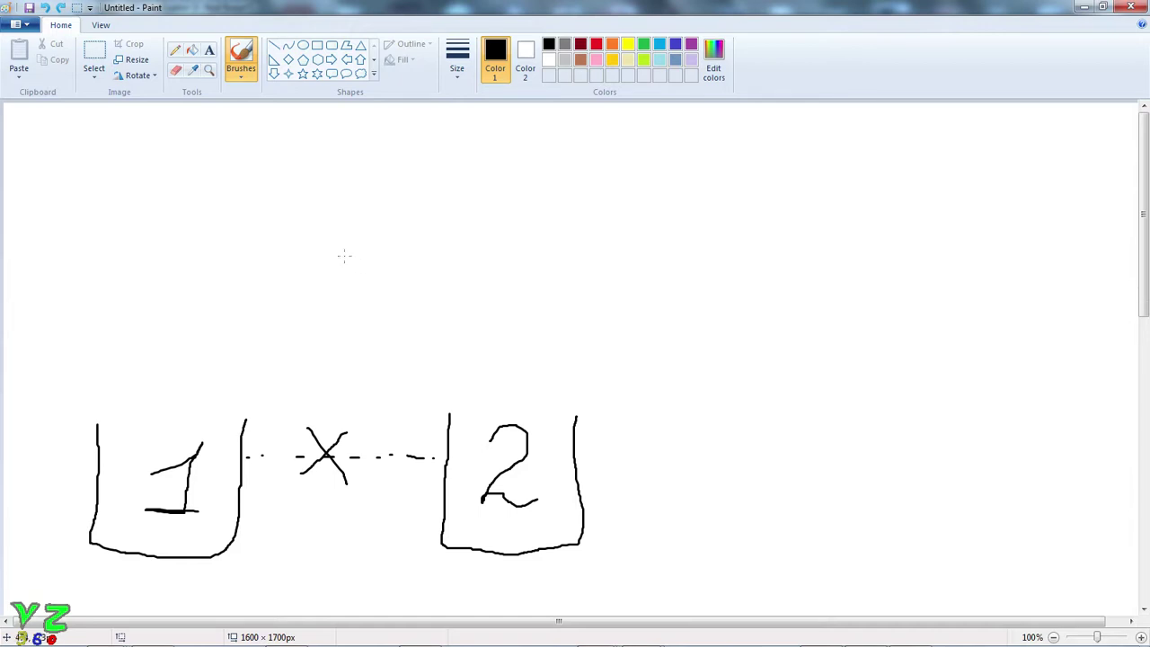
pyautogui.hotkey('ctrl', 'y')
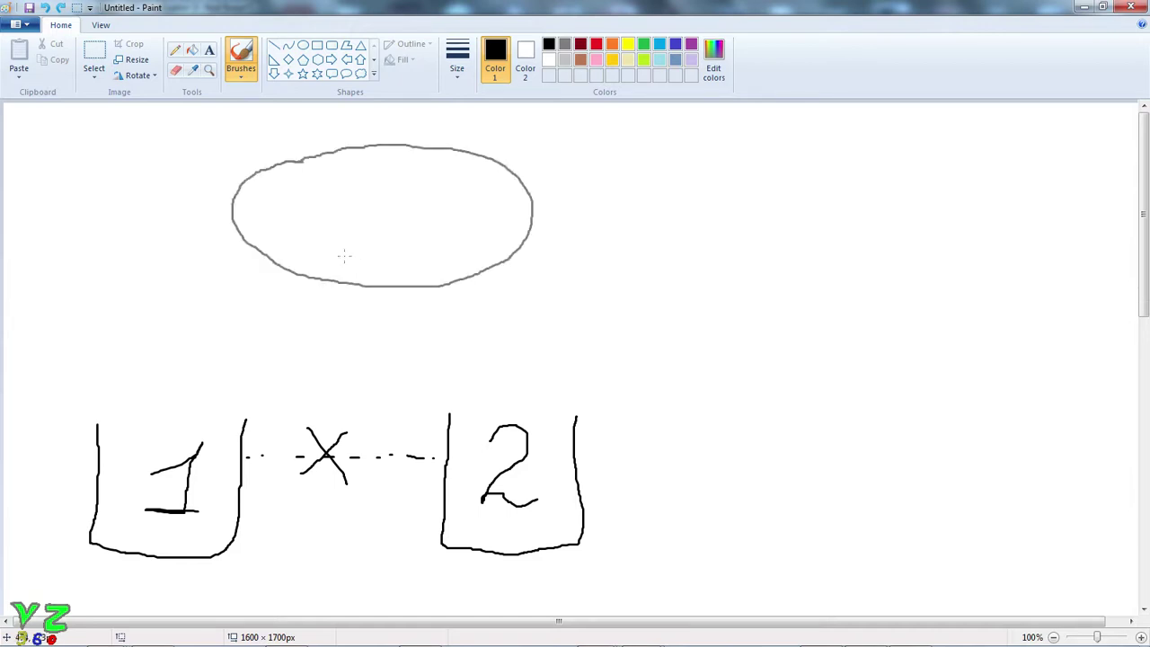
pyautogui.hotkey('ctrl', 'y')
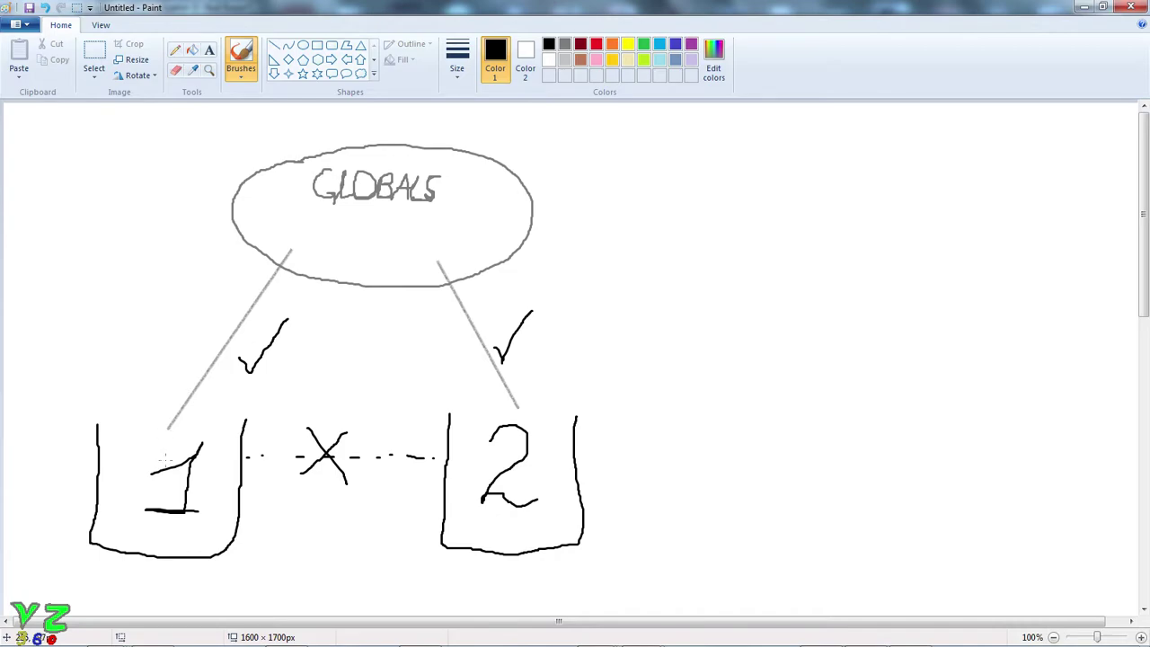
# - Switch to Clickteam Fusion and open Frame 1 of Application 2 in the frame editor
pyautogui.hotkey('alt', 'Tab')
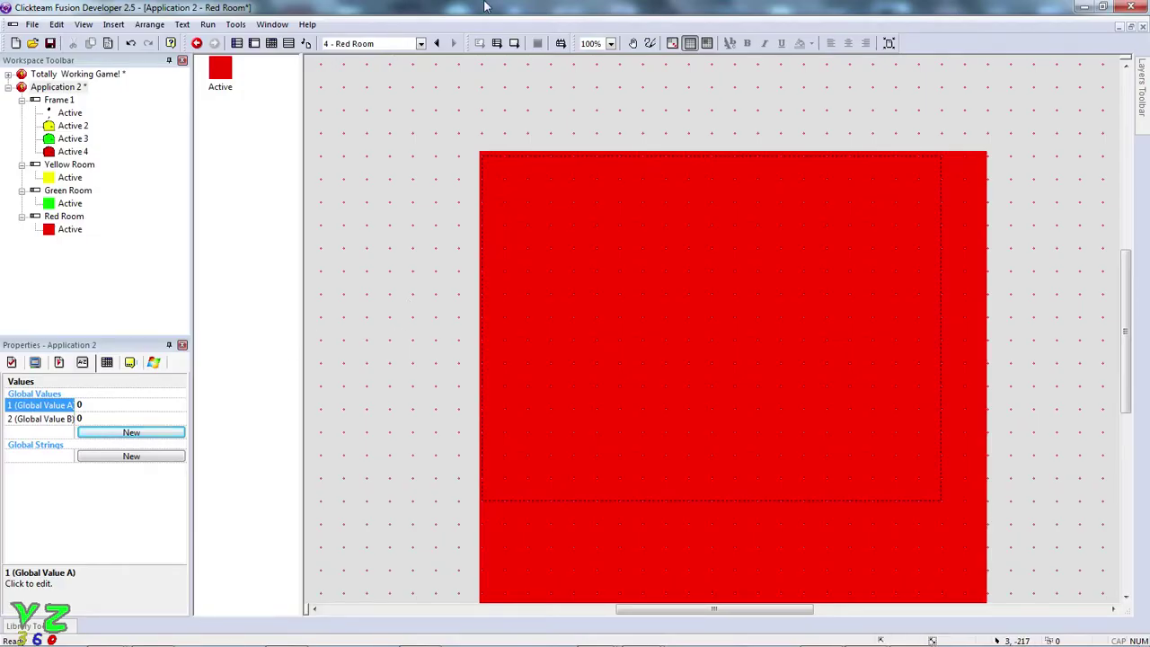
pyautogui.click(421, 105)
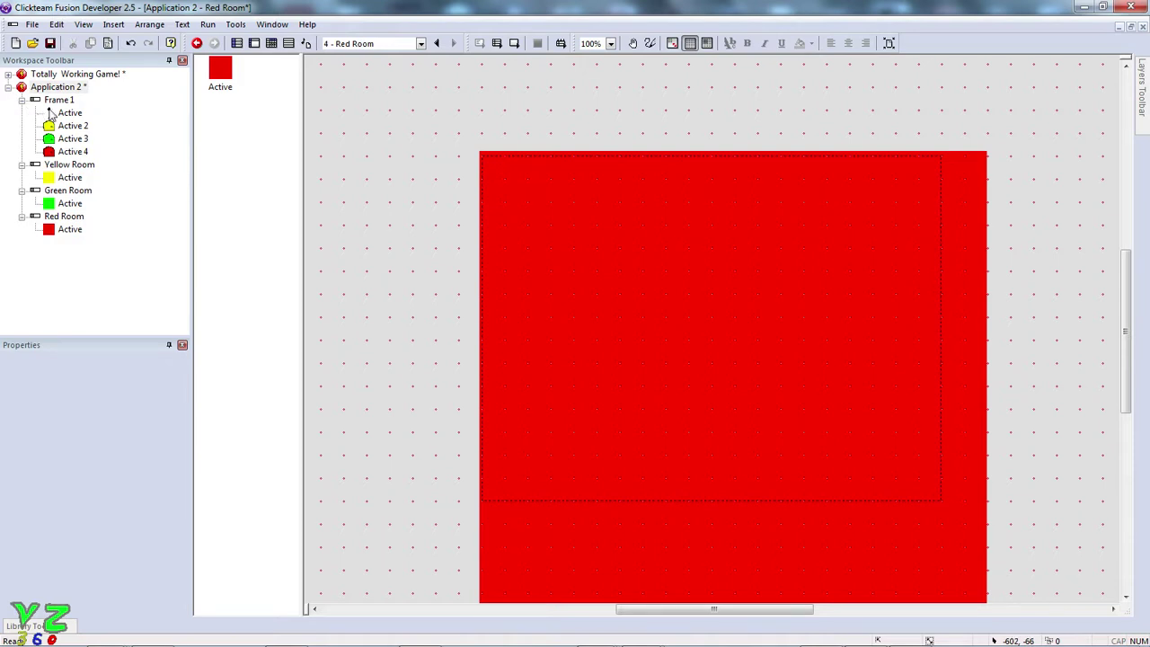
pyautogui.doubleClick(58, 100)
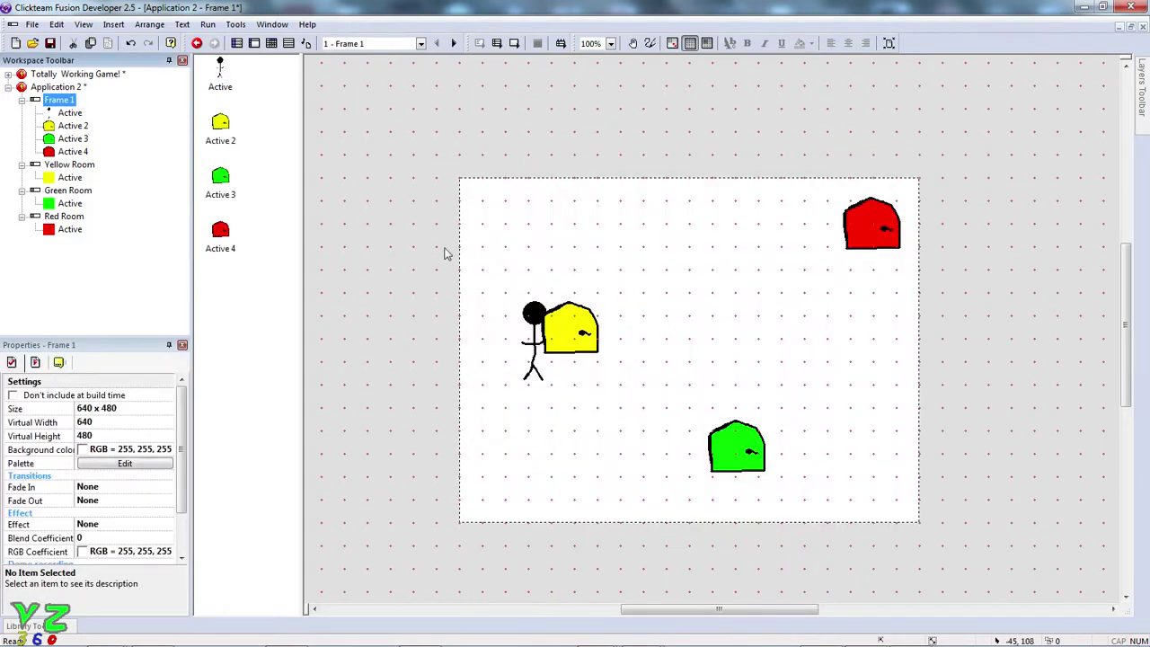
# - Rename the stick figure object in Frame 1 as Person
pyautogui.click(508, 296)
pyautogui.click(538, 329)
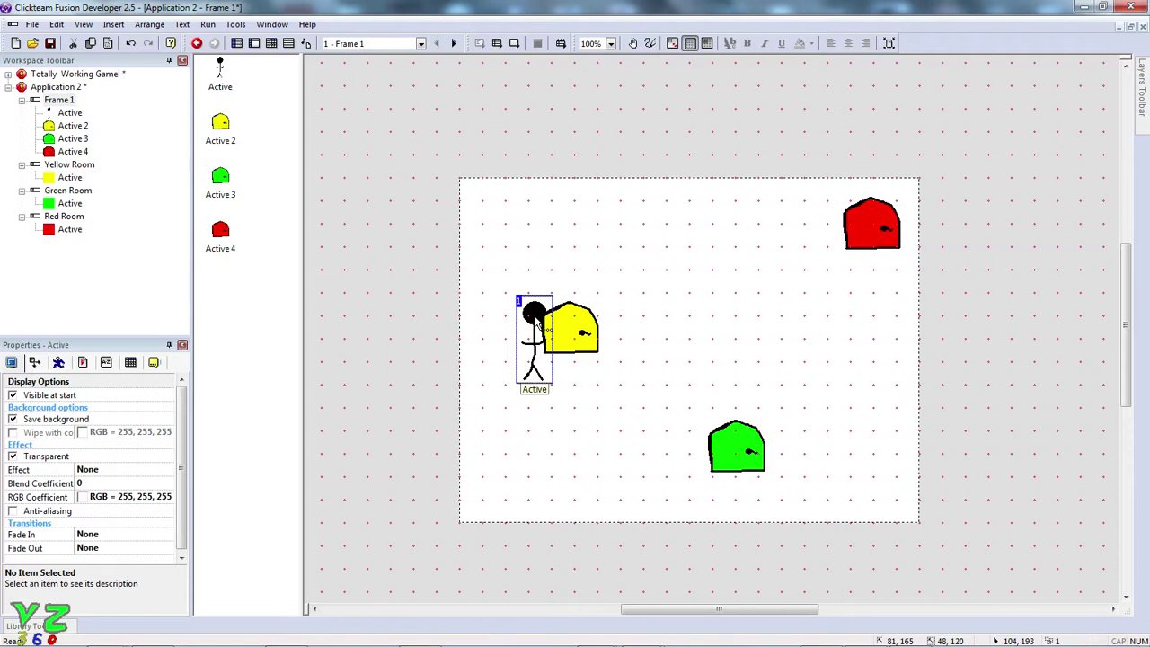
pyautogui.rightClick(521, 317)
pyautogui.click(581, 375)
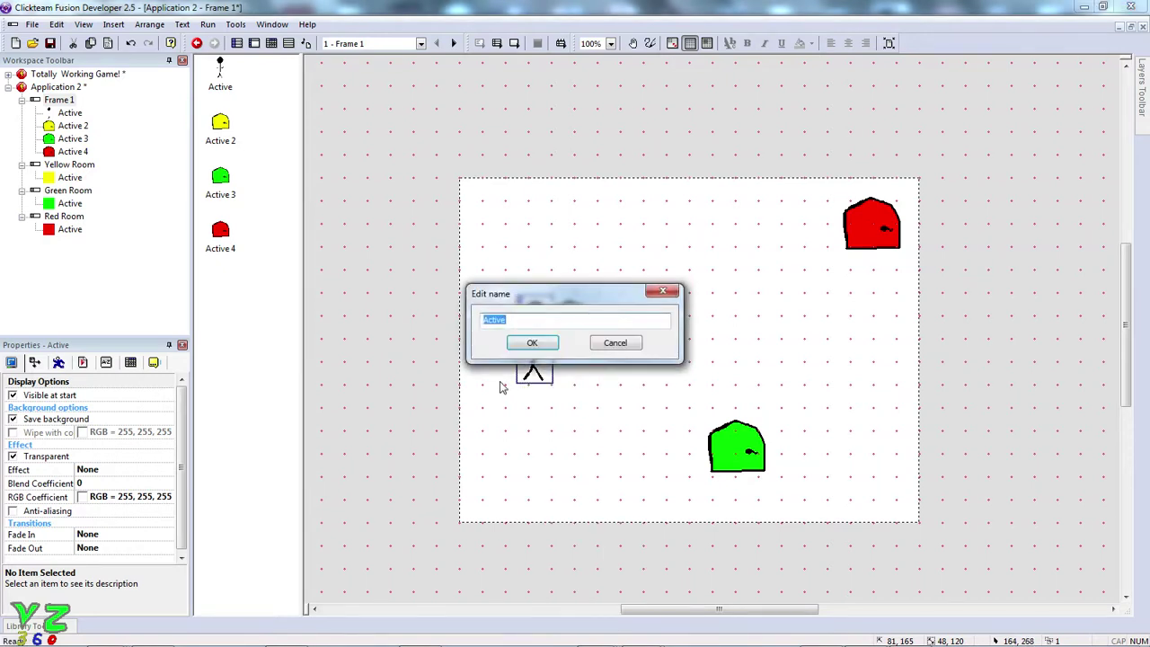
pyautogui.write('Person')
pyautogui.press('Return')
pyautogui.click(490, 396)
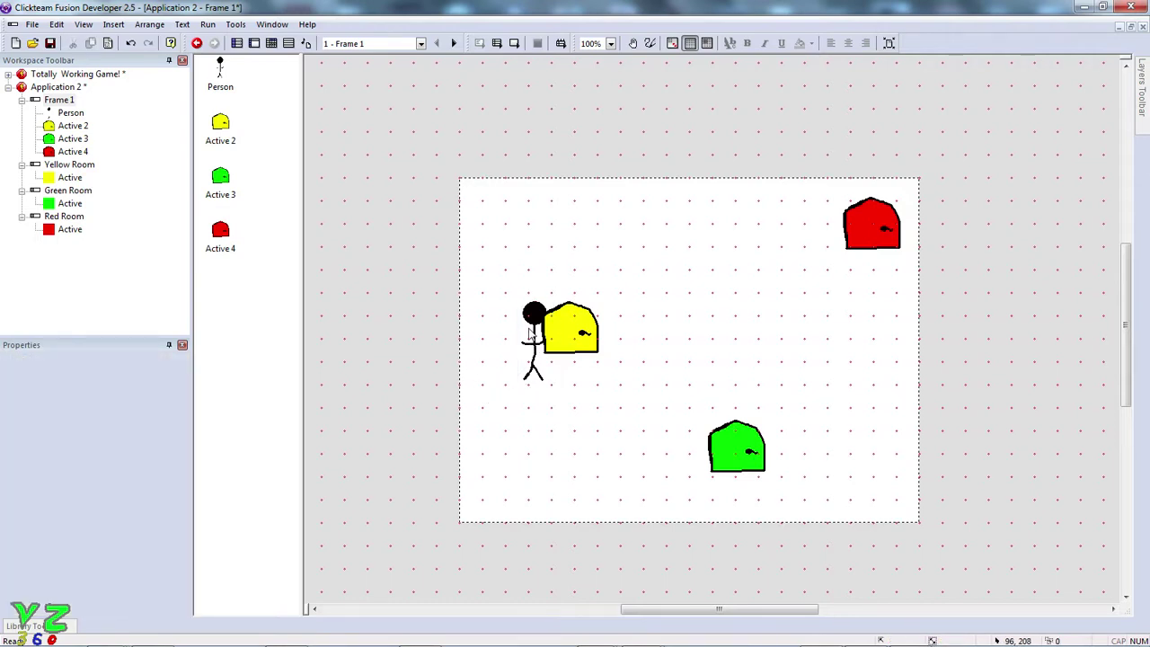
# - Open Frame 1's event editor and create an event with the condition Upon pressing "Space bar"
pyautogui.click(532, 346)
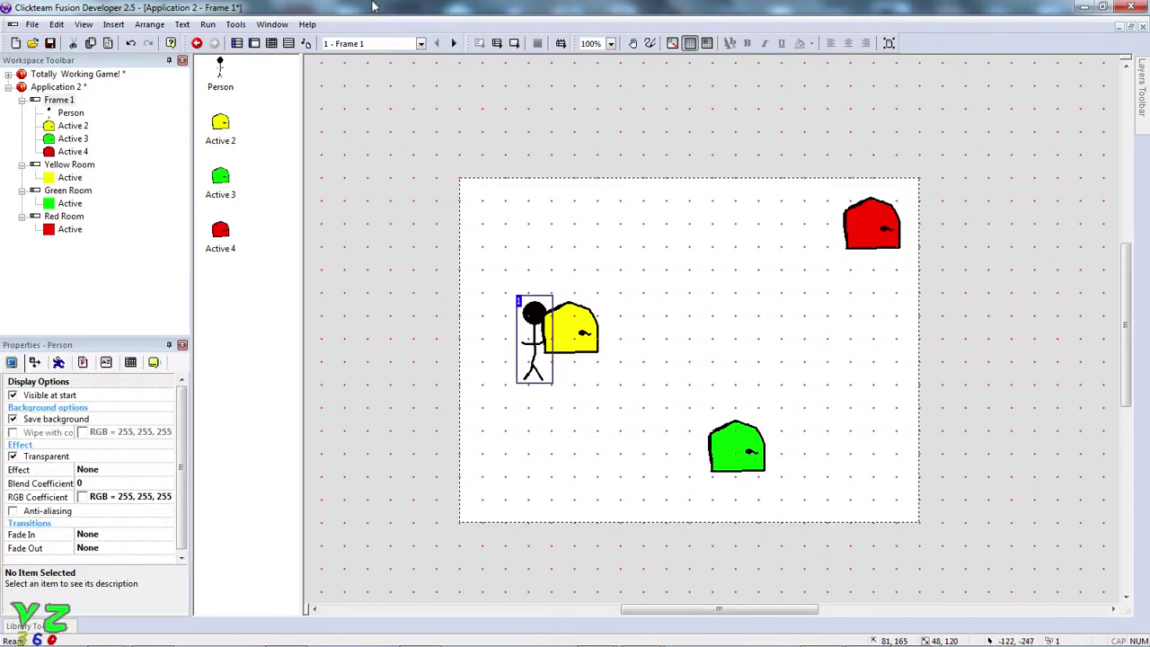
pyautogui.click(270, 43)
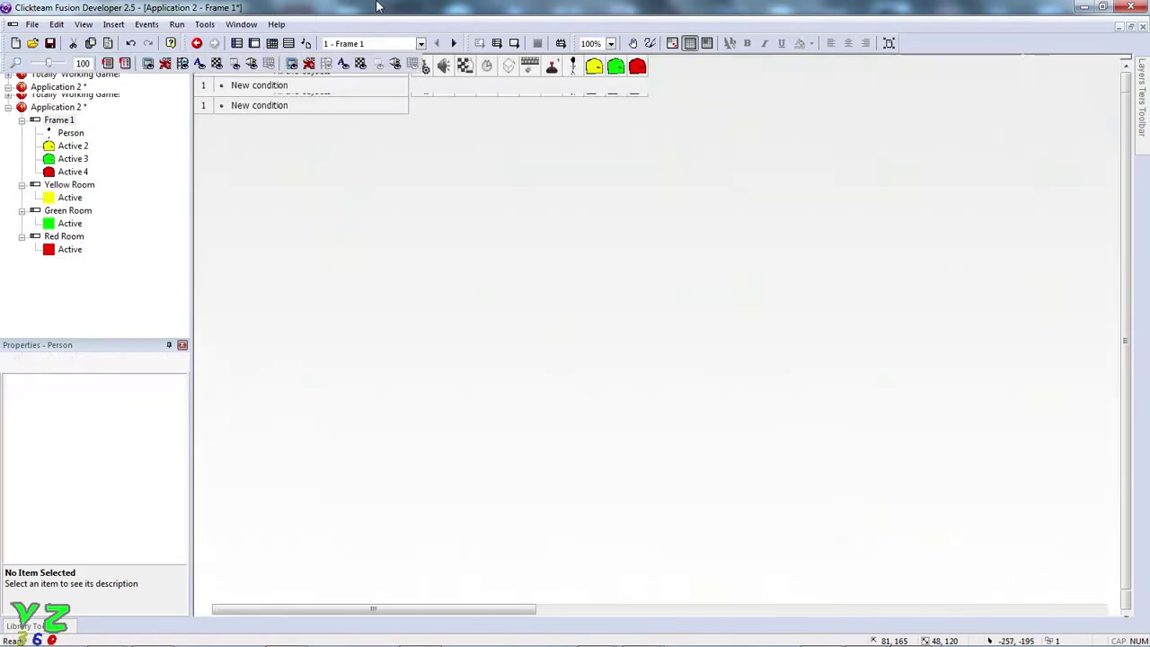
pyautogui.click(275, 108)
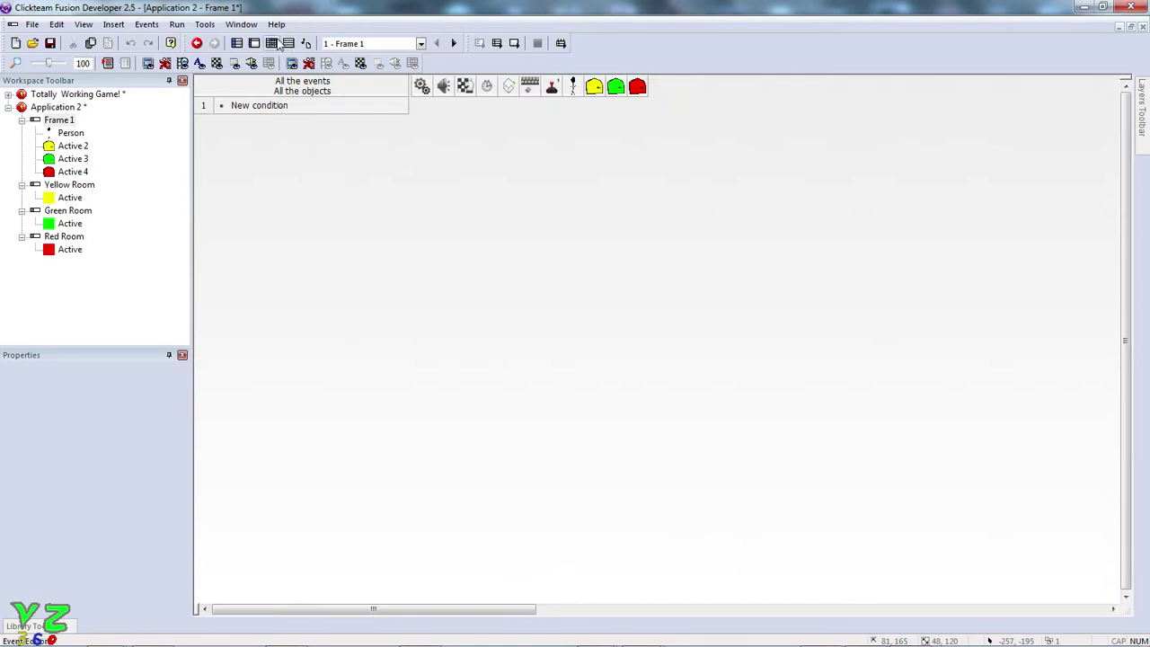
pyautogui.click(281, 107)
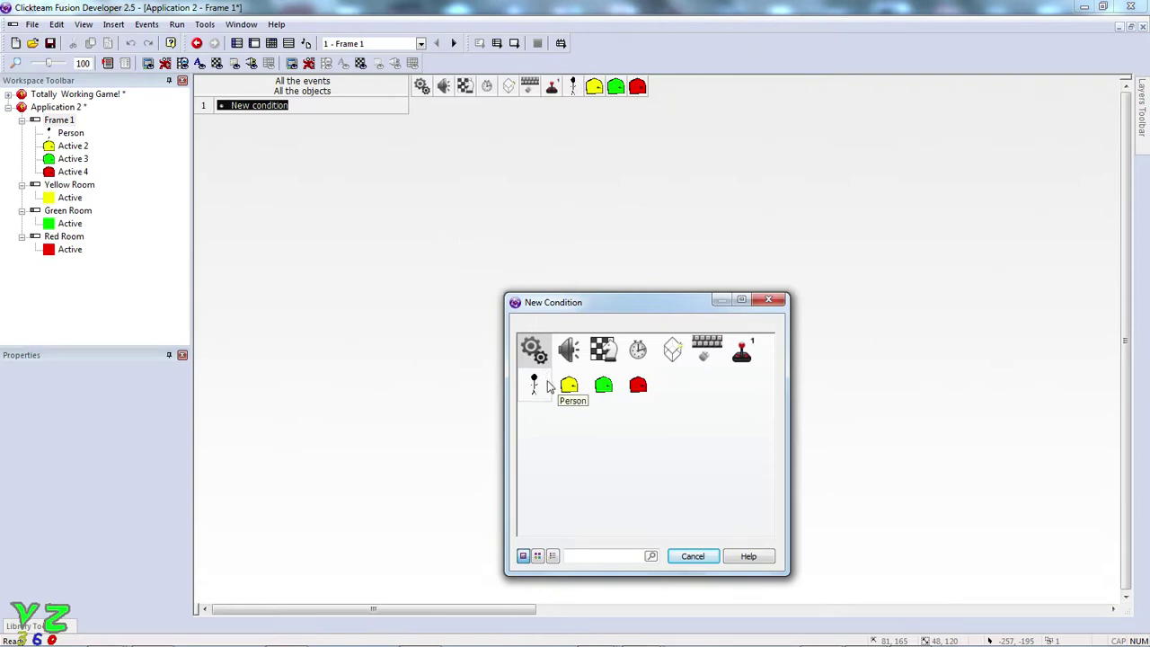
pyautogui.click(713, 352)
pyautogui.moveTo(743, 371)
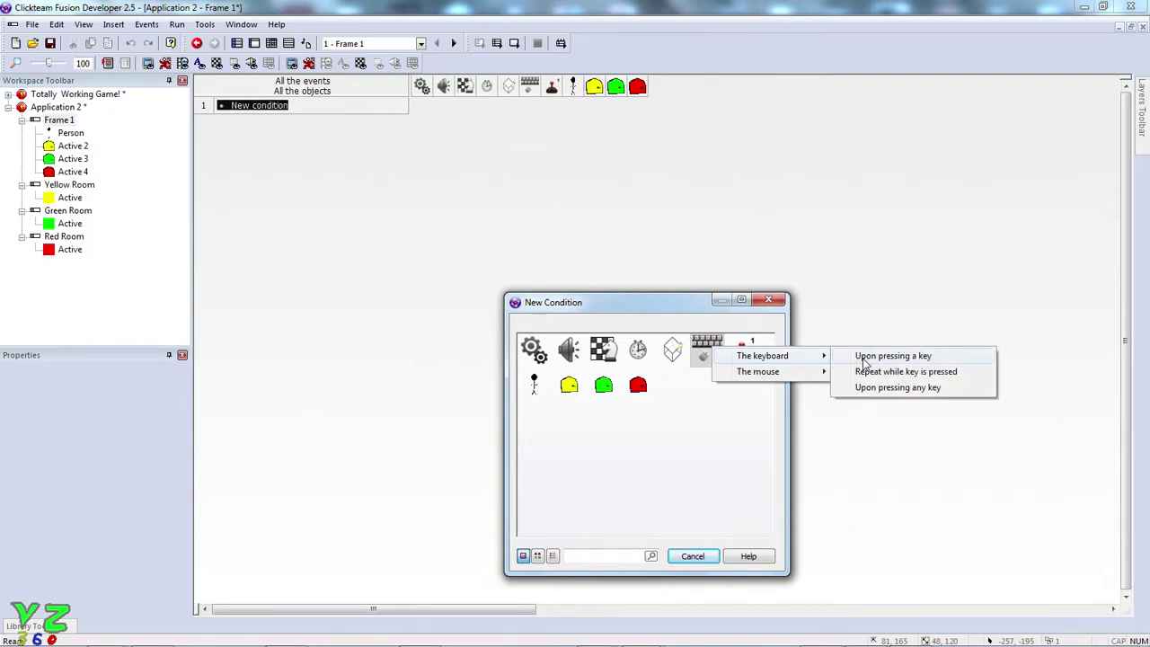
pyautogui.click(864, 360)
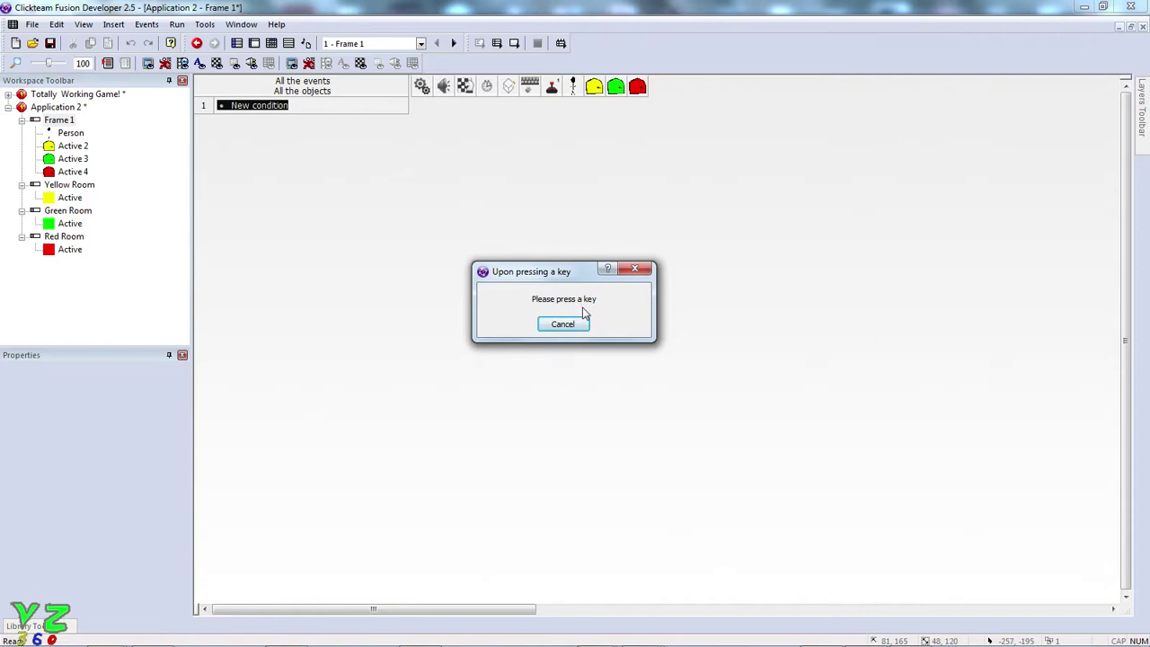
pyautogui.press('space')
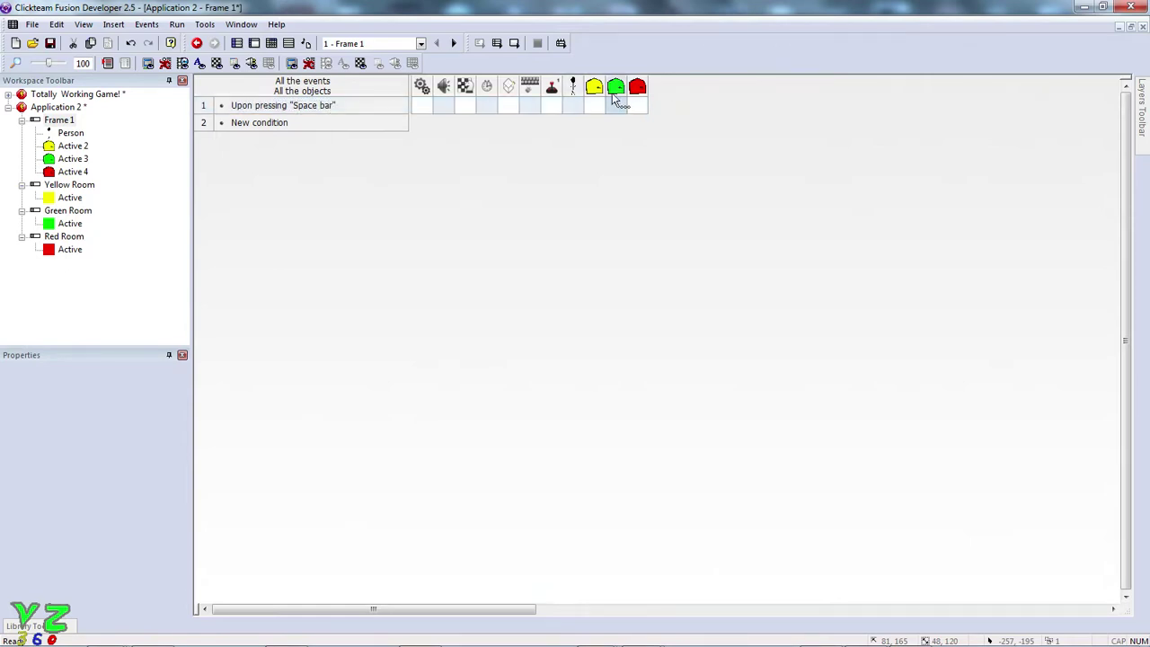
# - Insert a second condition into the Space bar event: Person is overlapping the yellow door (Active 2)
pyautogui.click(321, 106)
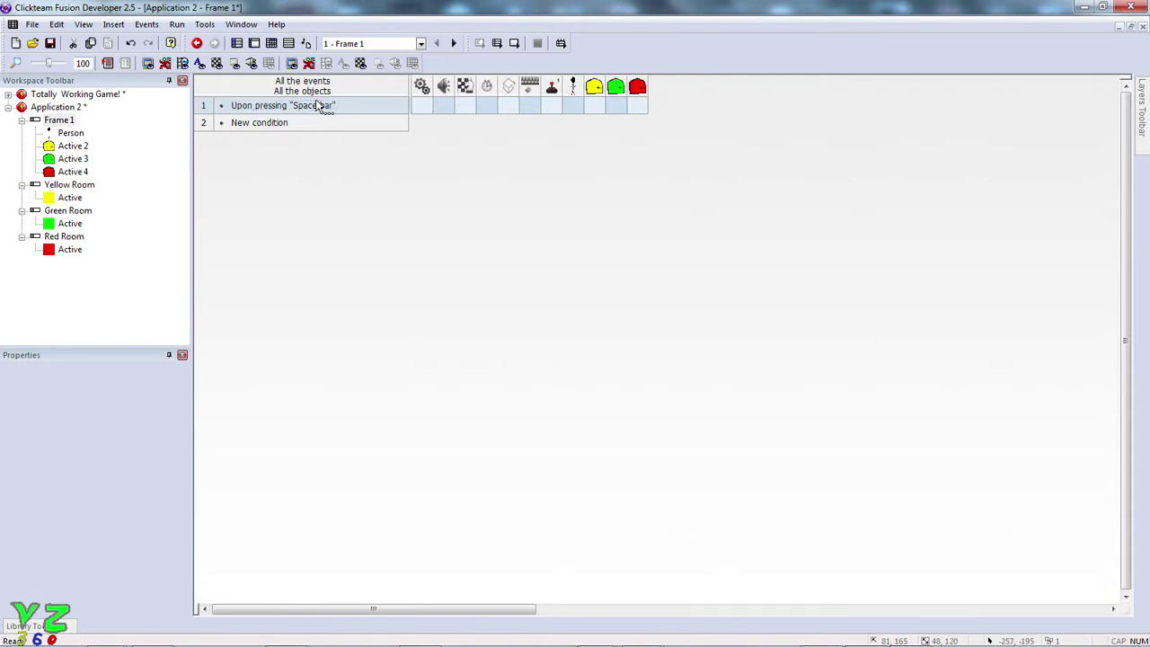
pyautogui.click(326, 106)
pyautogui.rightClick(314, 105)
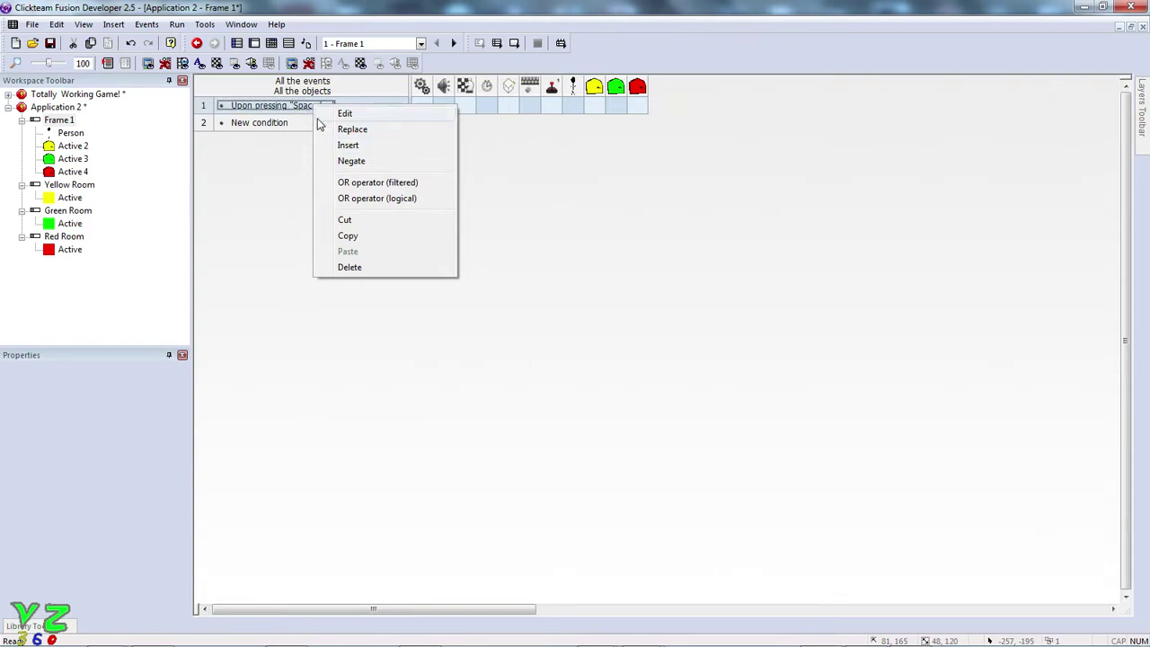
pyautogui.click(329, 146)
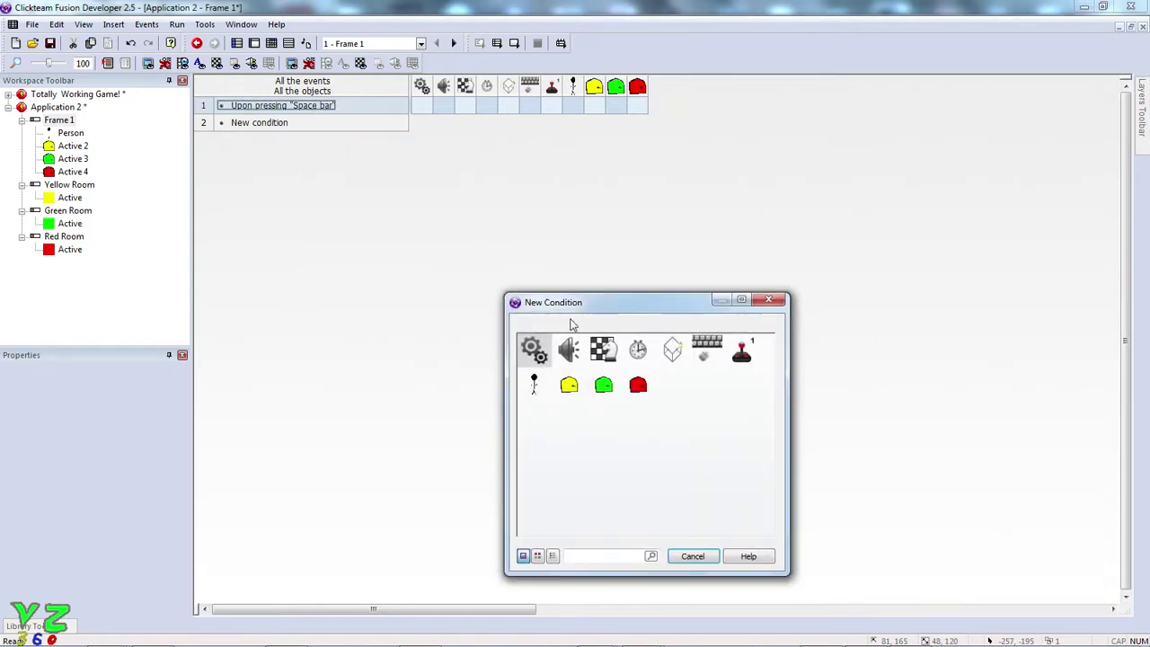
pyautogui.click(542, 384)
pyautogui.moveTo(587, 409)
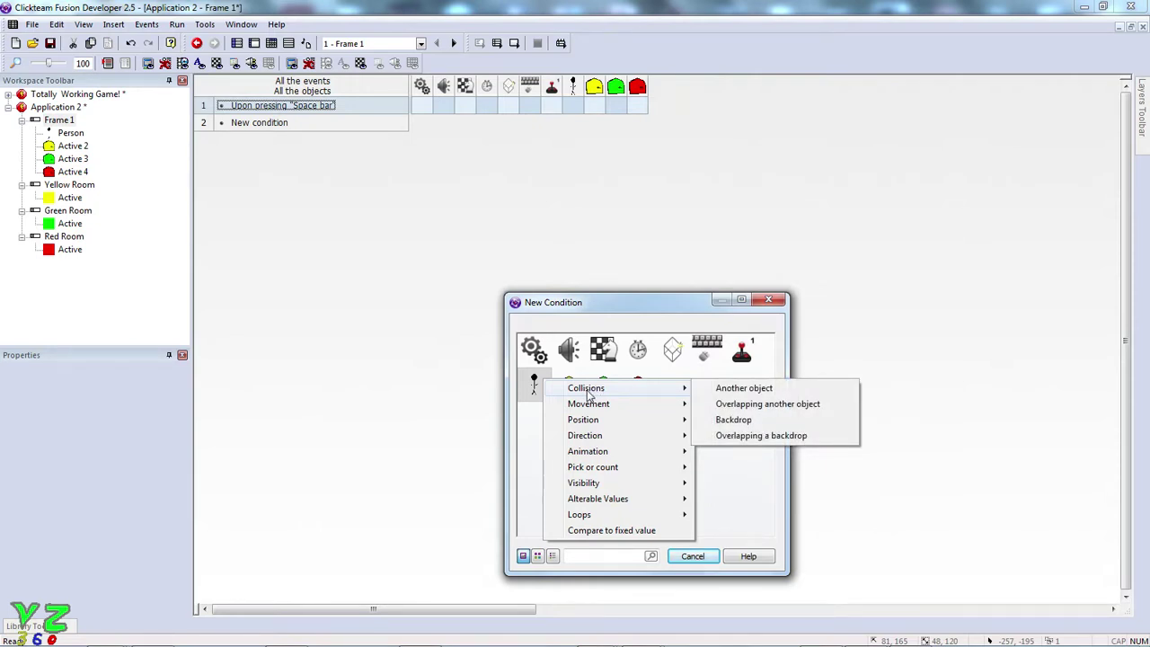
pyautogui.click(739, 407)
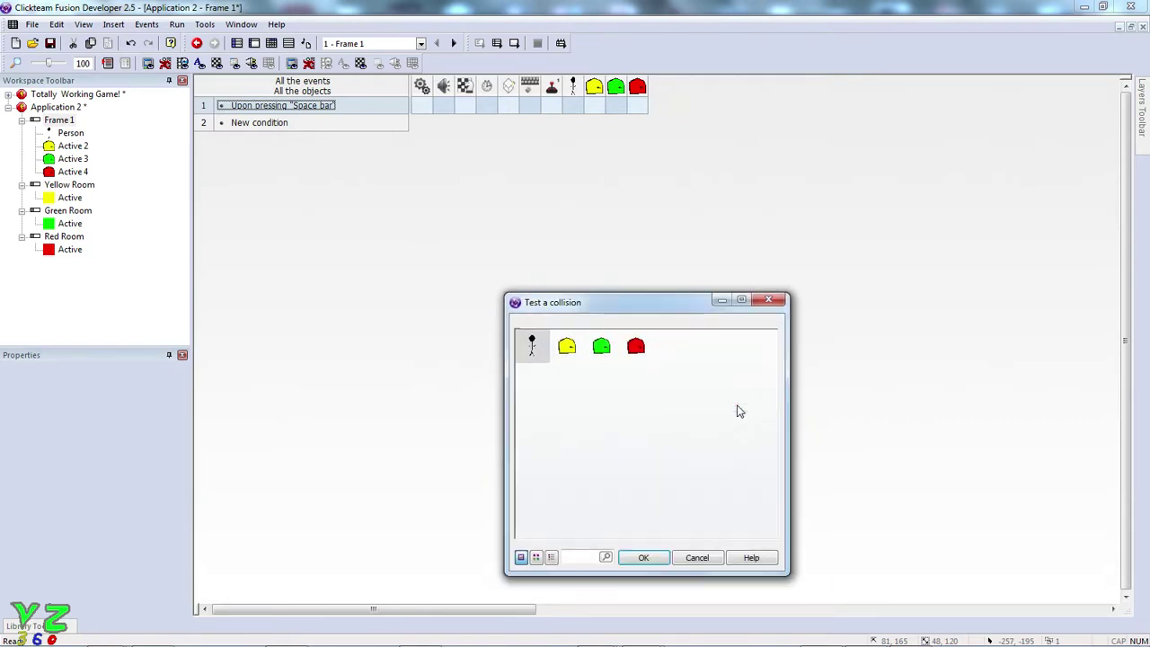
pyautogui.doubleClick(568, 346)
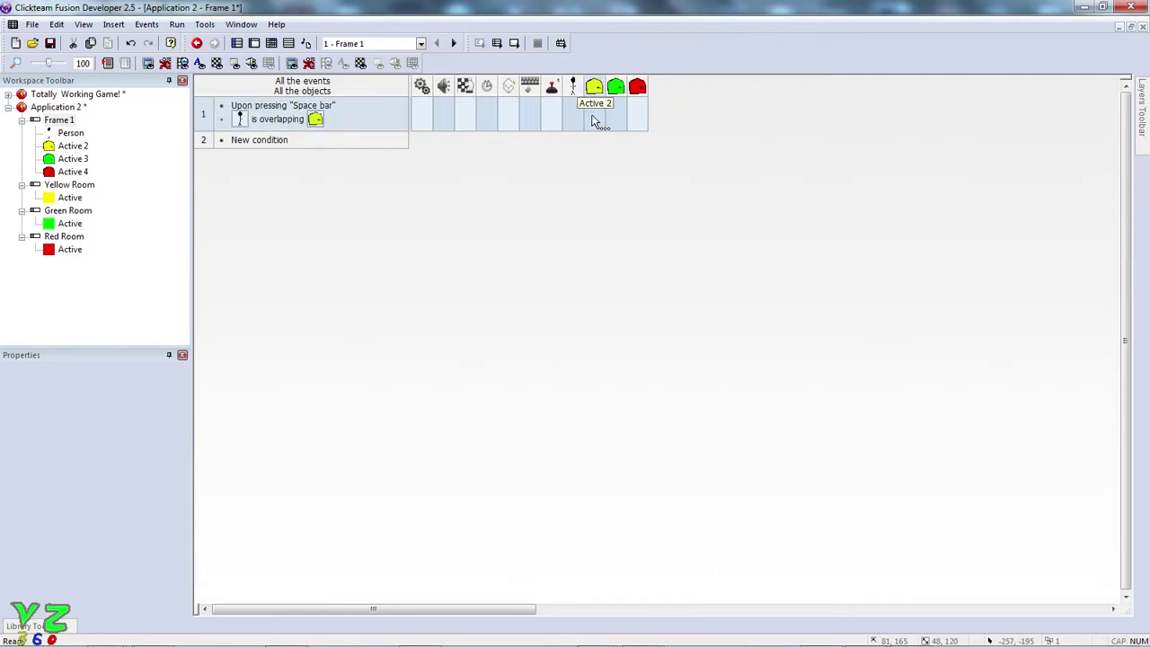
# - Add a Jump to frame action to event 1 that leads to Frame 2 - Yellow Room
pyautogui.click(462, 111)
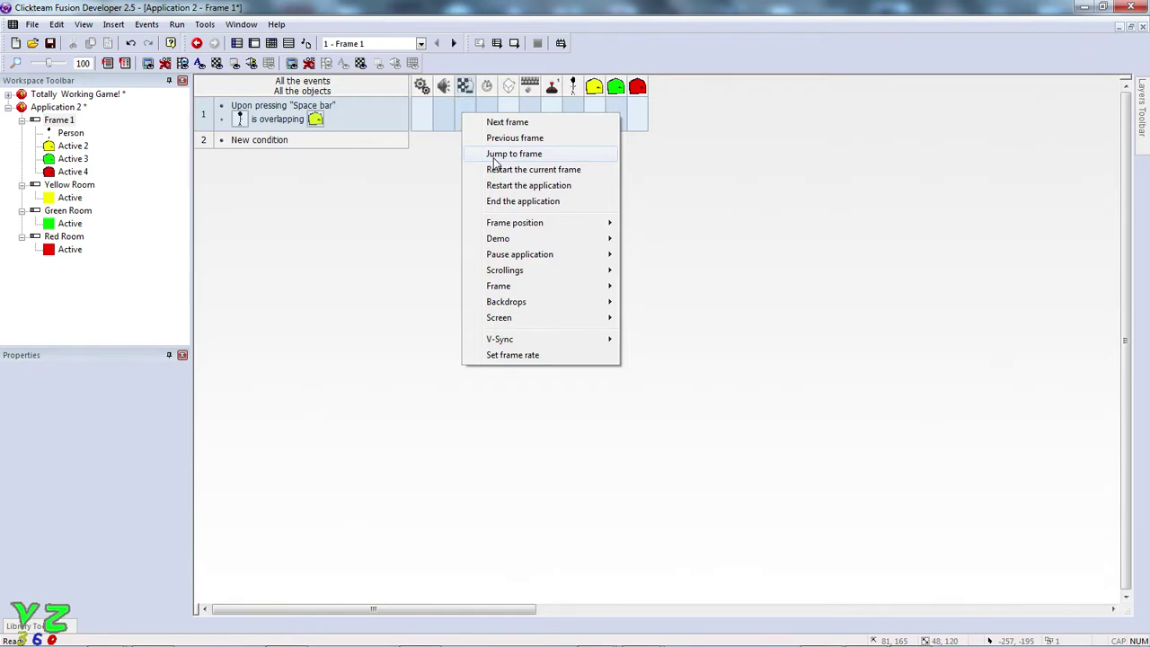
pyautogui.click(494, 154)
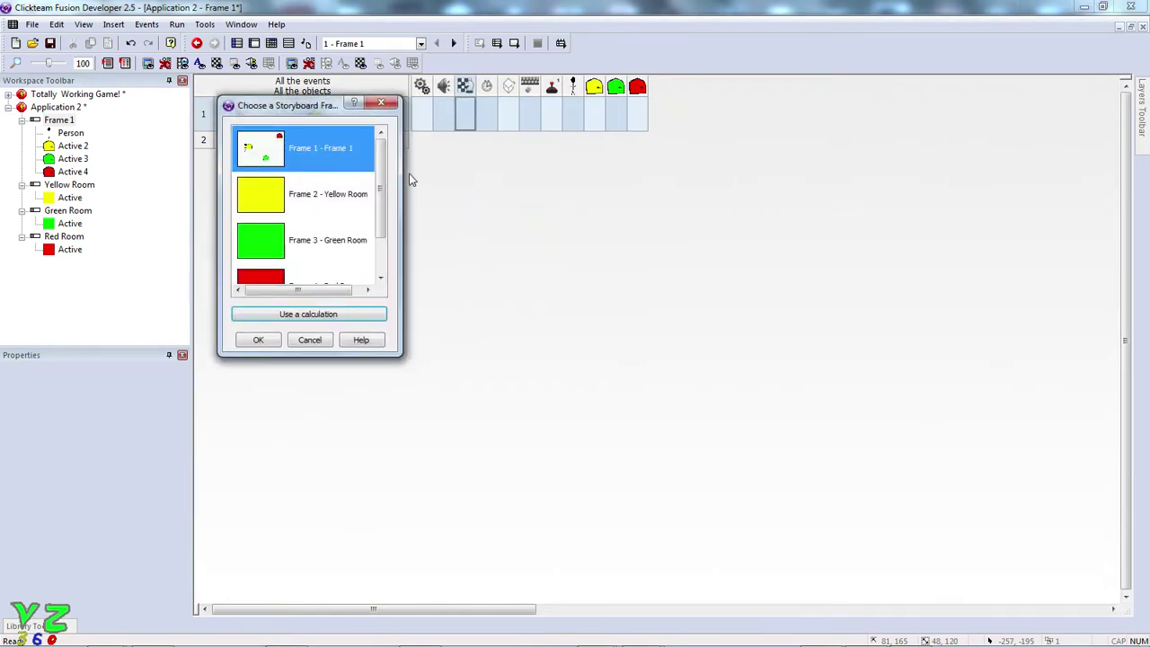
pyautogui.click(302, 205)
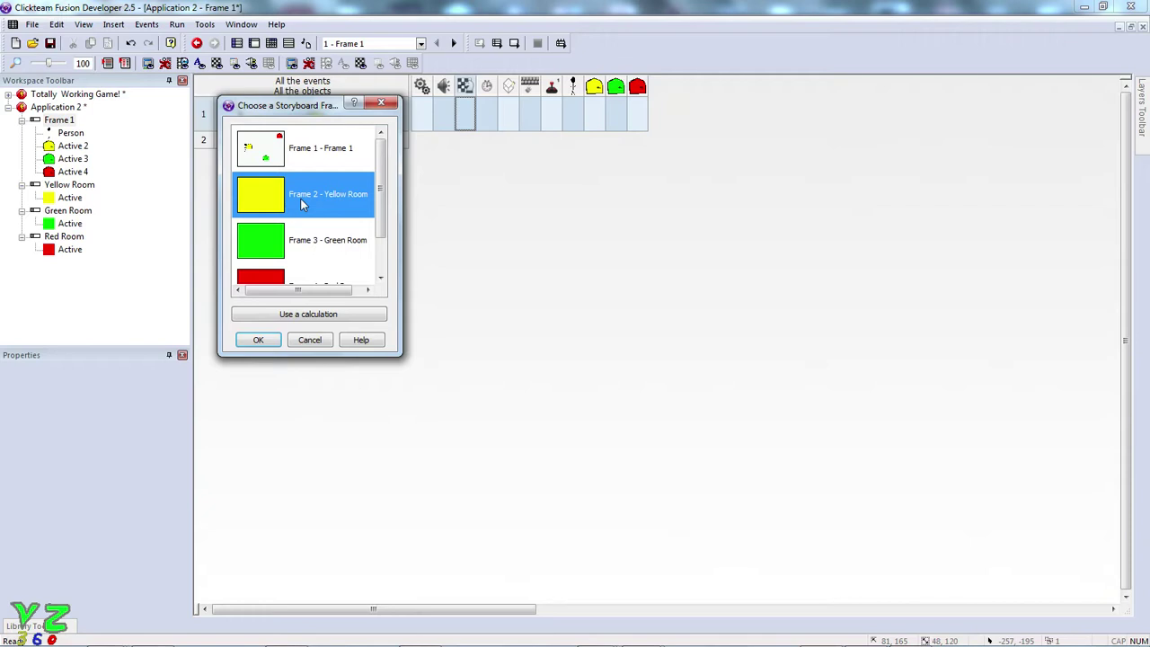
pyautogui.doubleClick(301, 200)
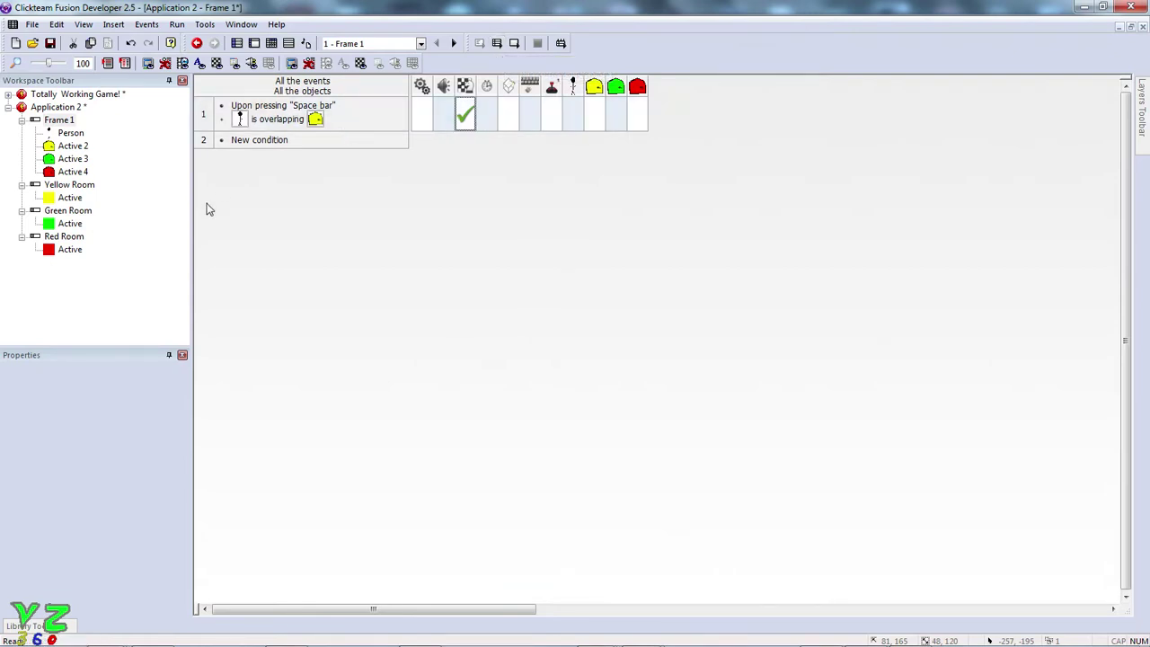
# - Show the global values in Application 2's properties
pyautogui.click(173, 200)
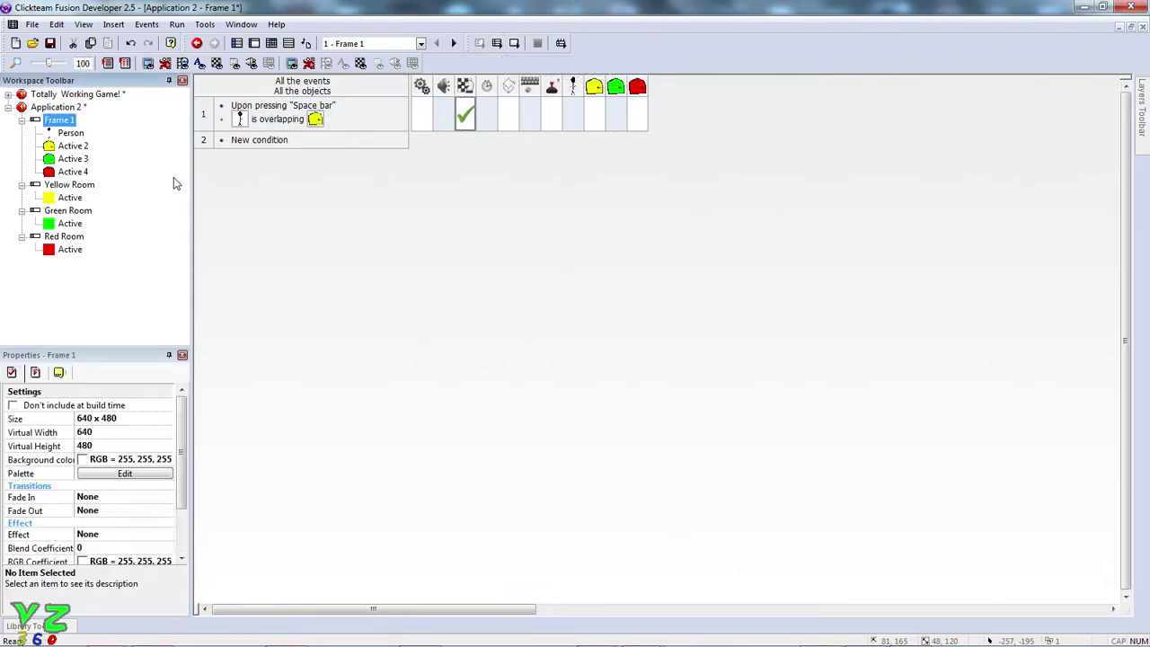
pyautogui.click(49, 108)
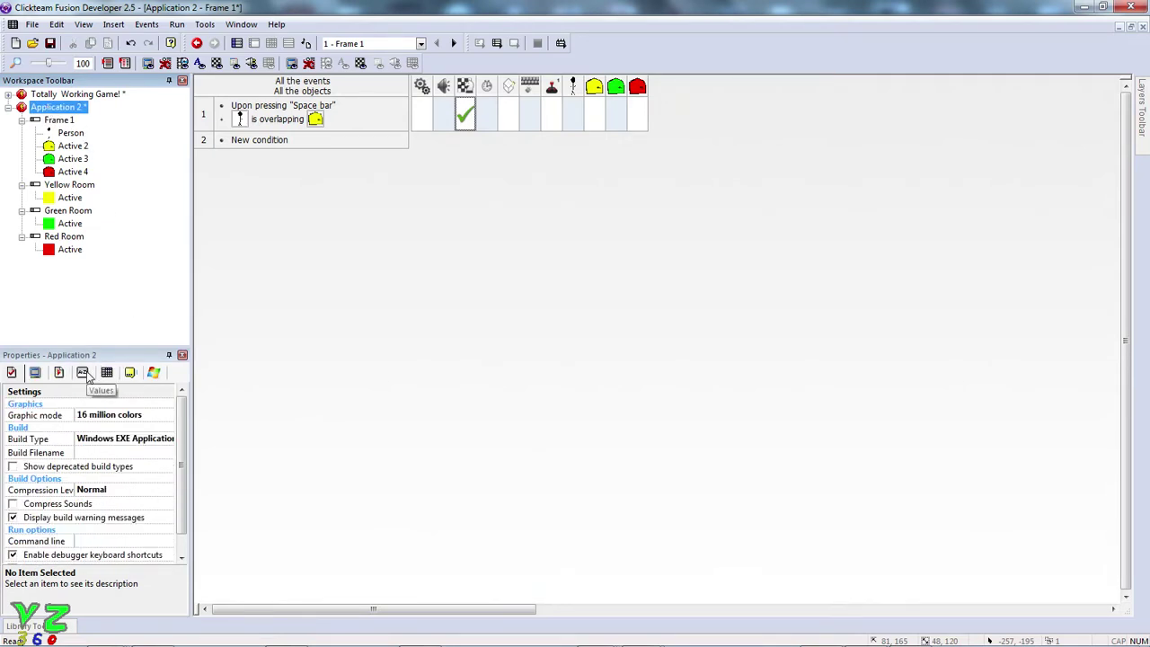
pyautogui.click(82, 373)
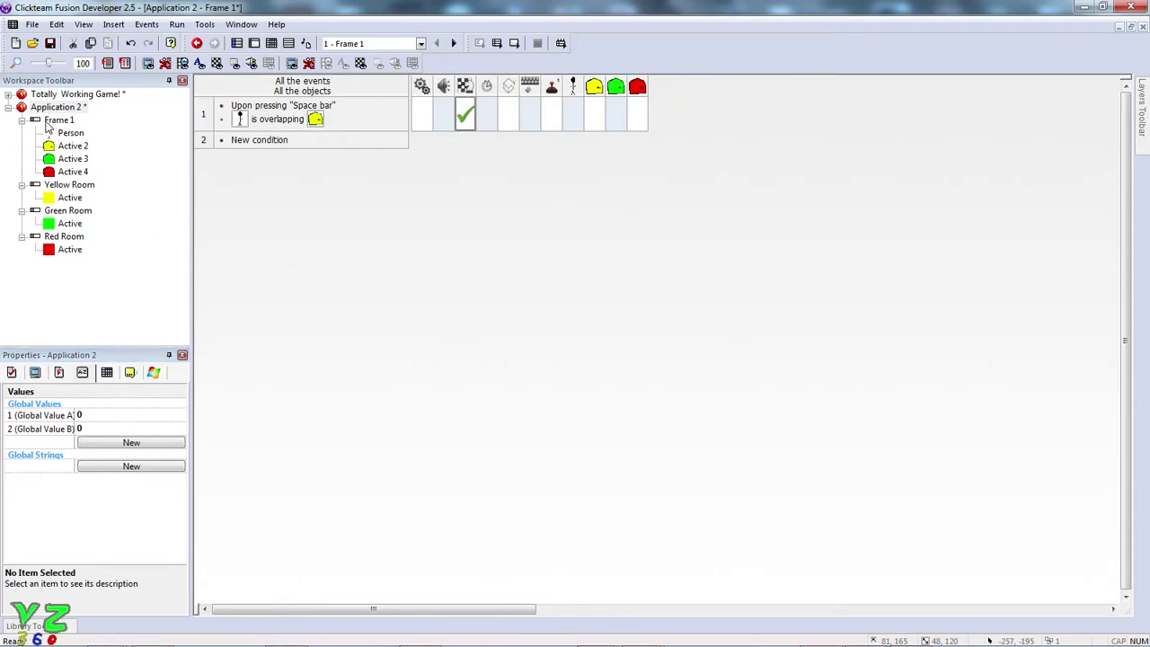
# - Look over the person and doors in Frame 1's layout and return to its event editor
pyautogui.doubleClick(49, 123)
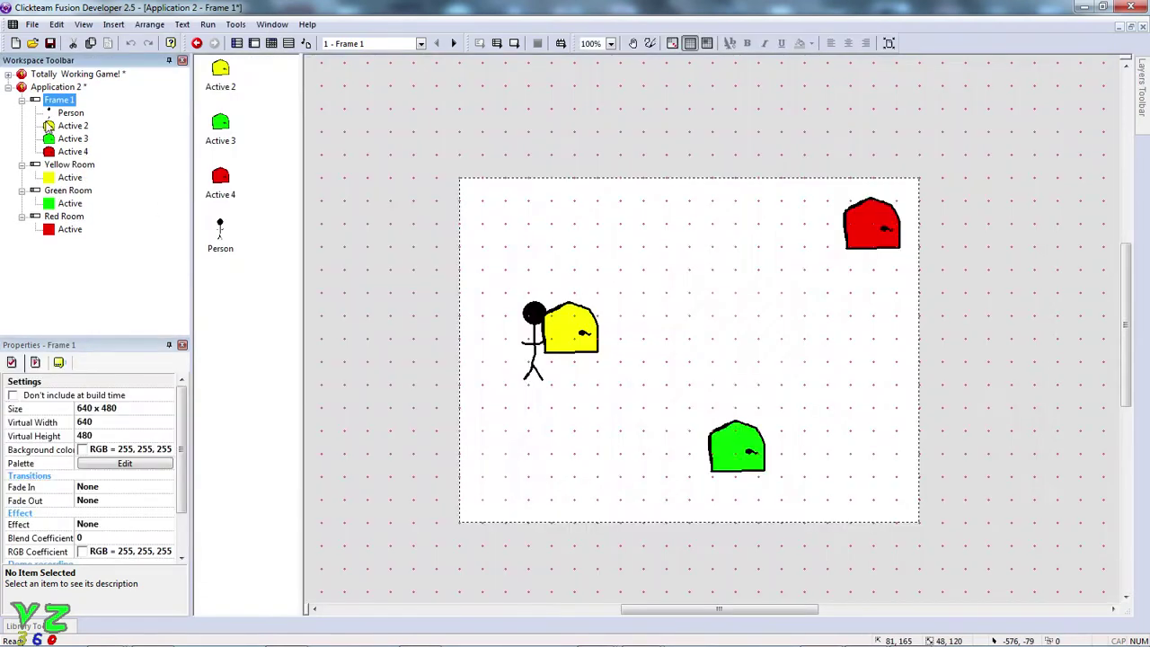
pyautogui.click(344, 147)
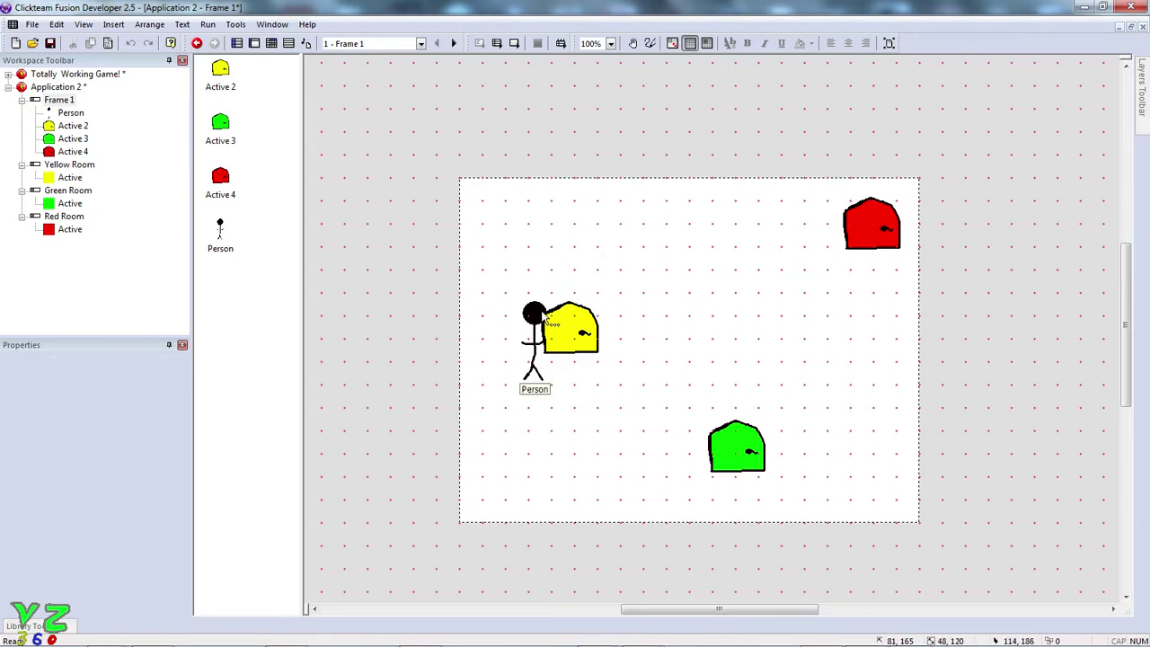
pyautogui.click(270, 44)
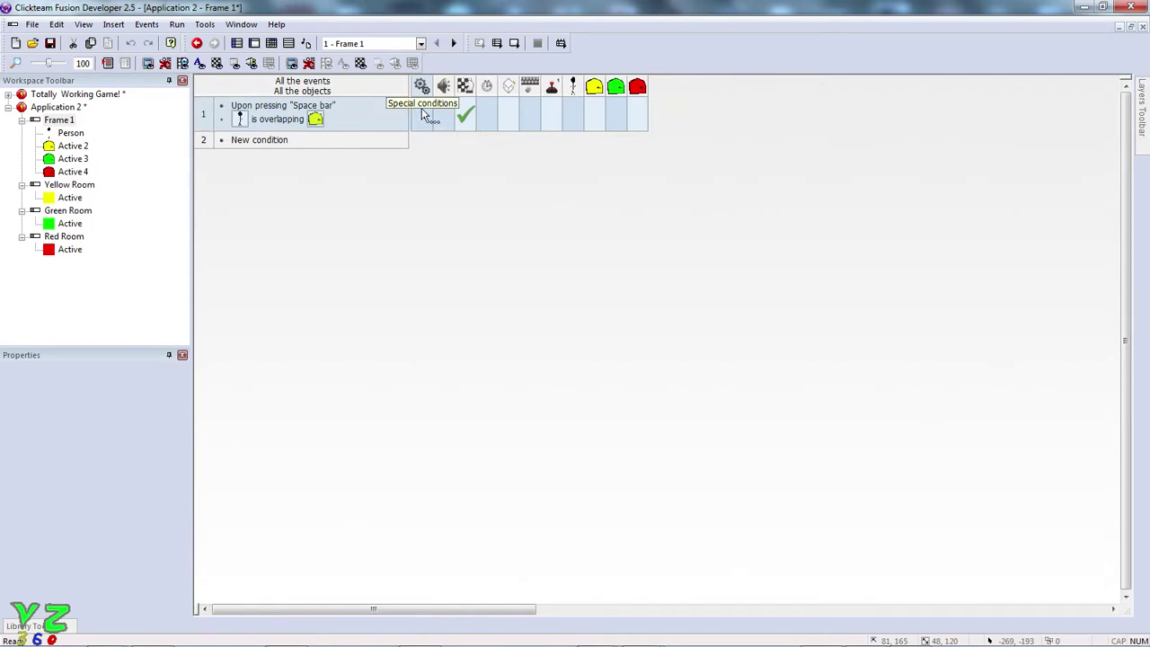
# - Rename Application 2's Global Value A to XPositionOfaPerson
pyautogui.click(163, 249)
pyautogui.click(59, 107)
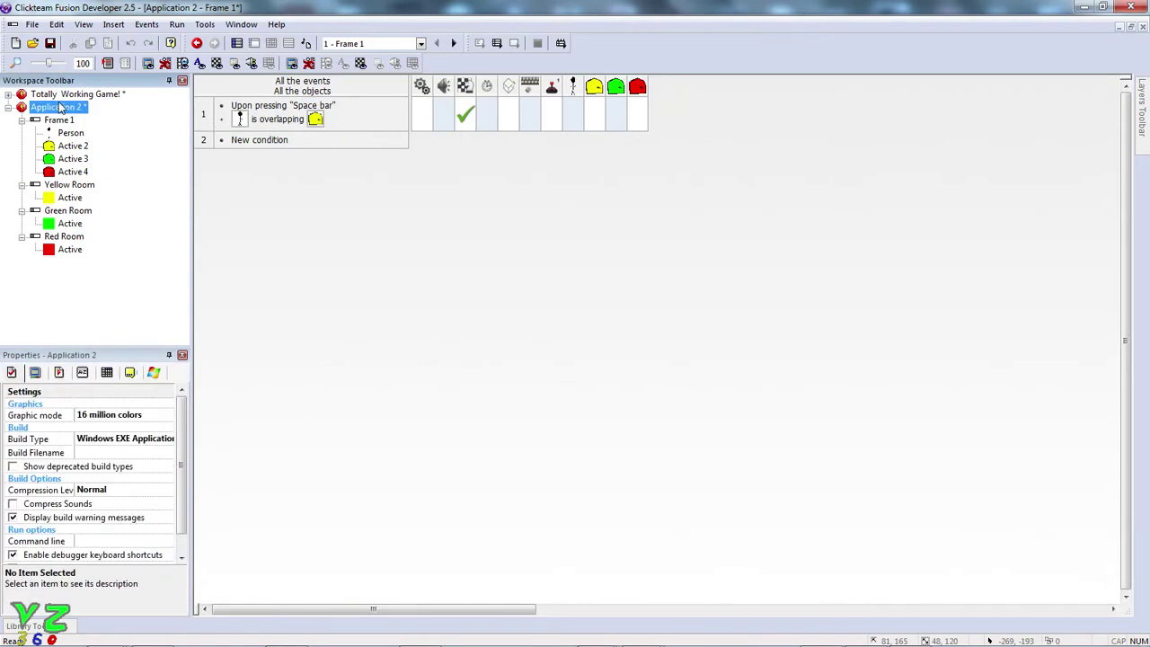
pyautogui.click(83, 373)
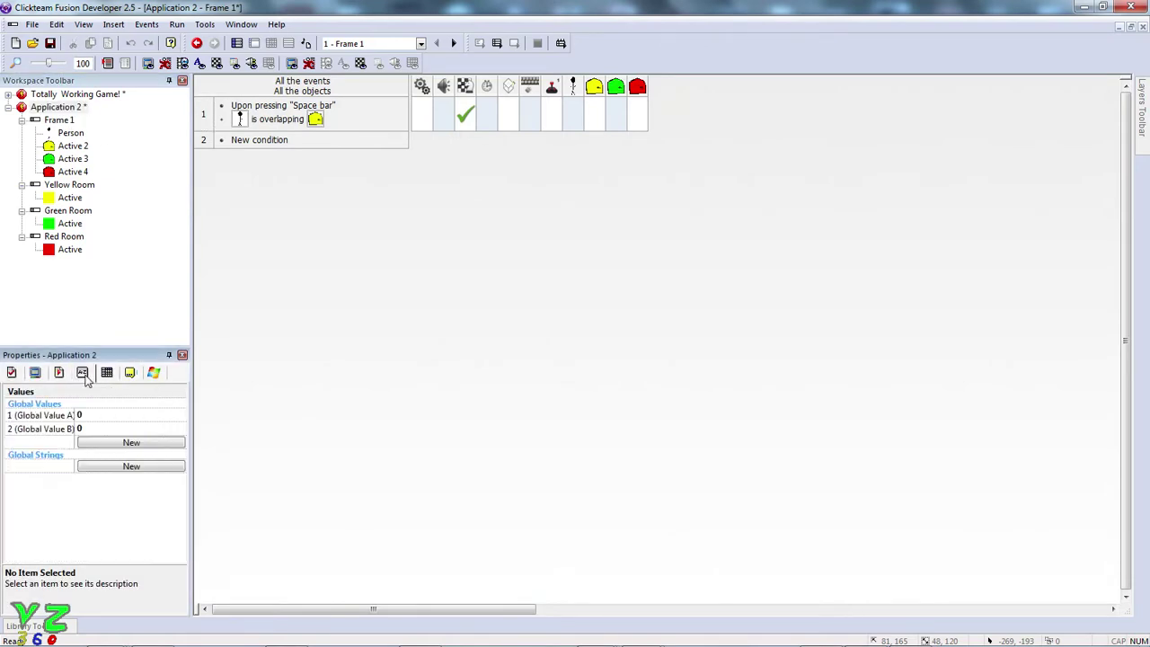
pyautogui.doubleClick(47, 417)
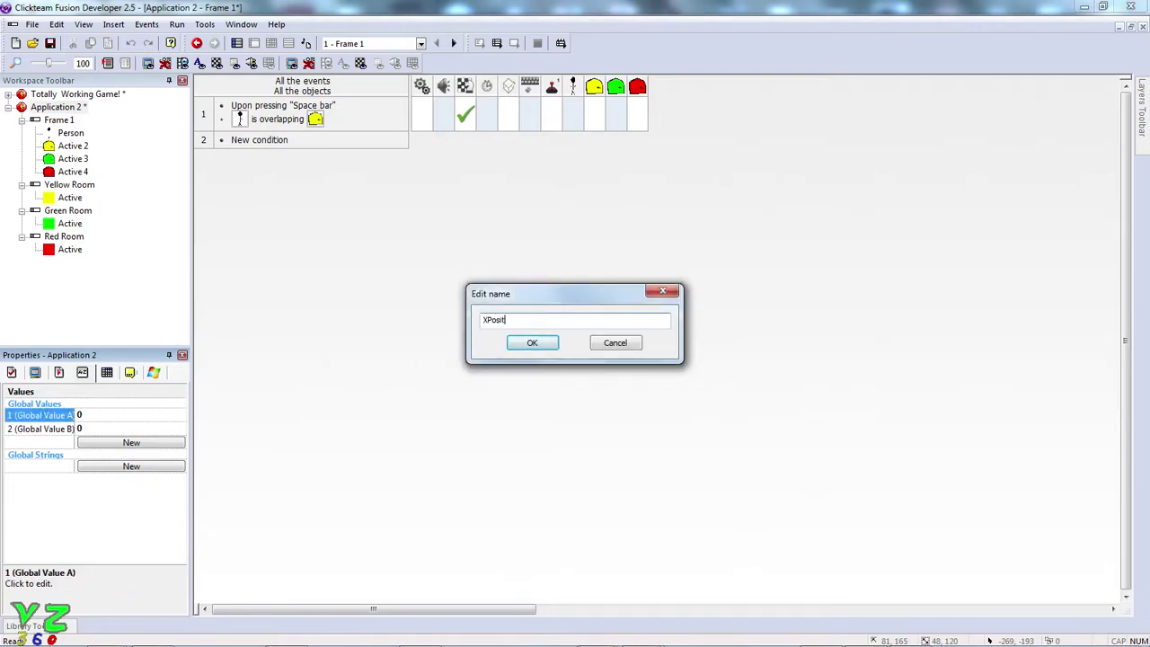
pyautogui.write('XPositionOfaPerson')
pyautogui.click(514, 346)
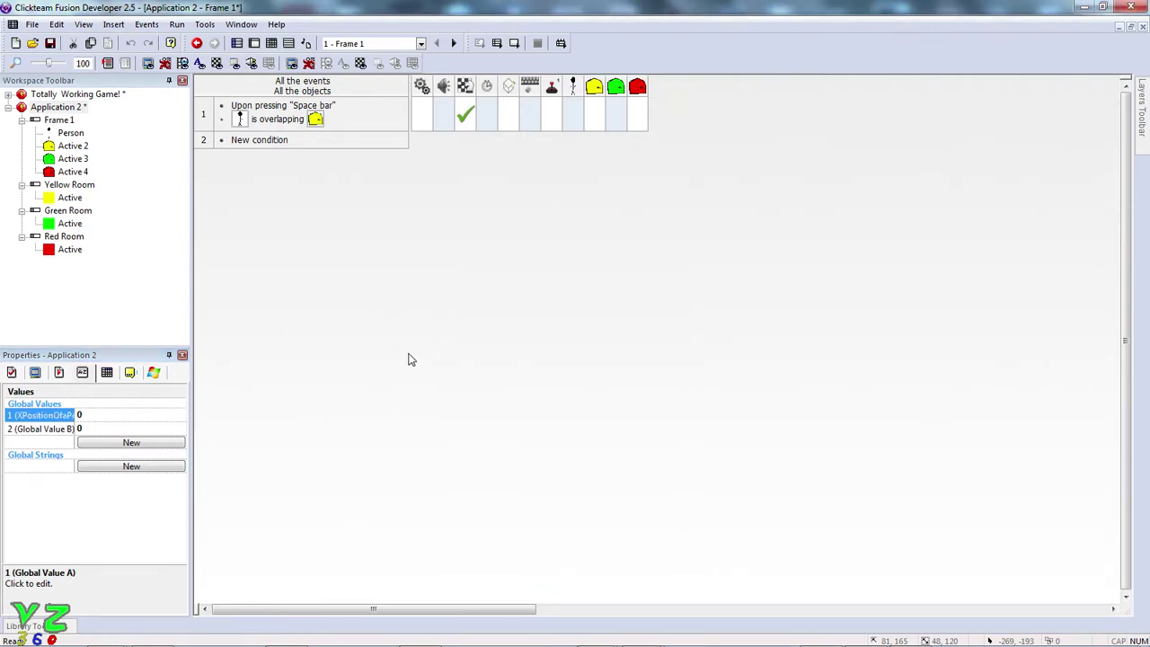
# - Rename Global Value B to YPositionOfaPerson
pyautogui.doubleClick(29, 430)
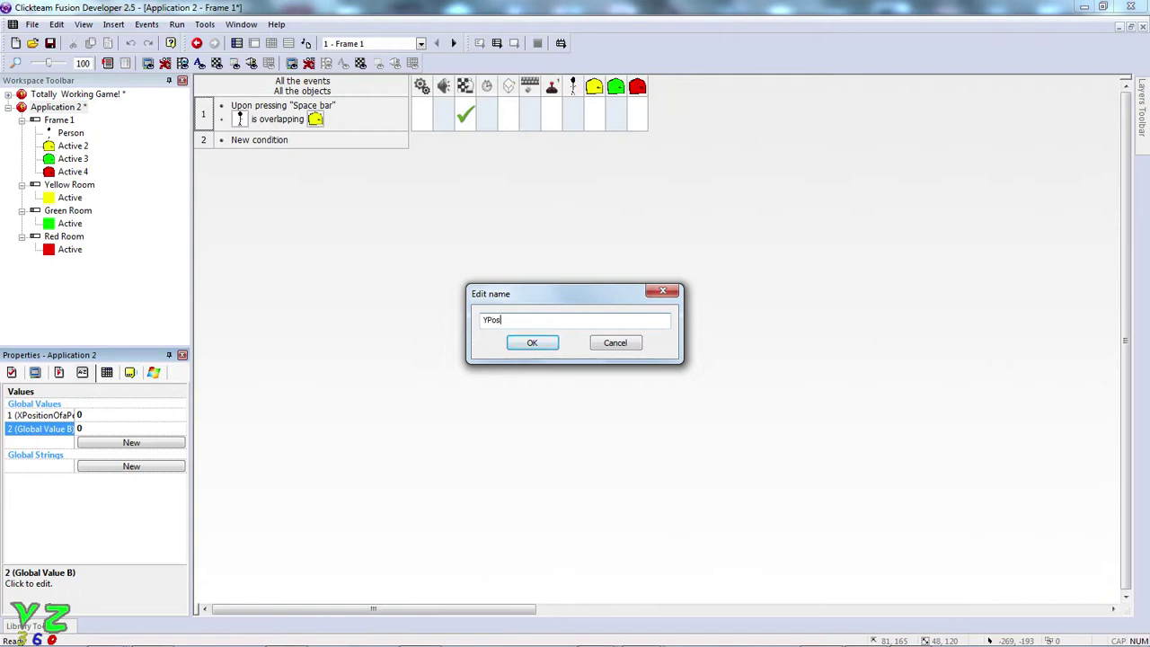
pyautogui.write('YPositionOfaPerson')
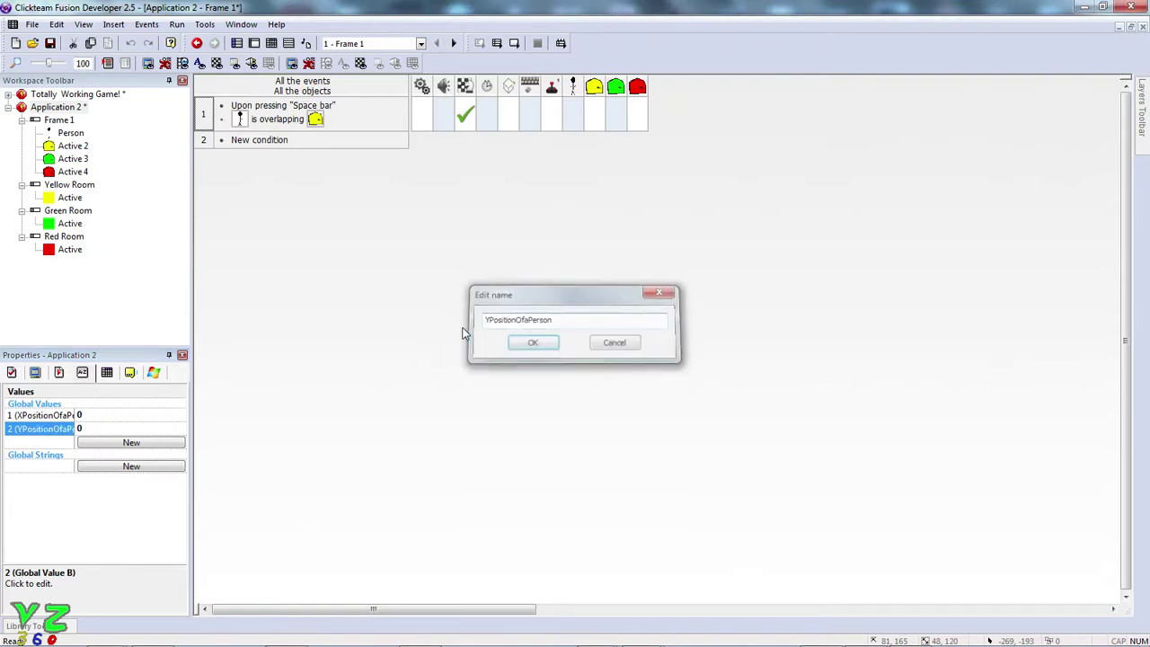
pyautogui.press('Return')
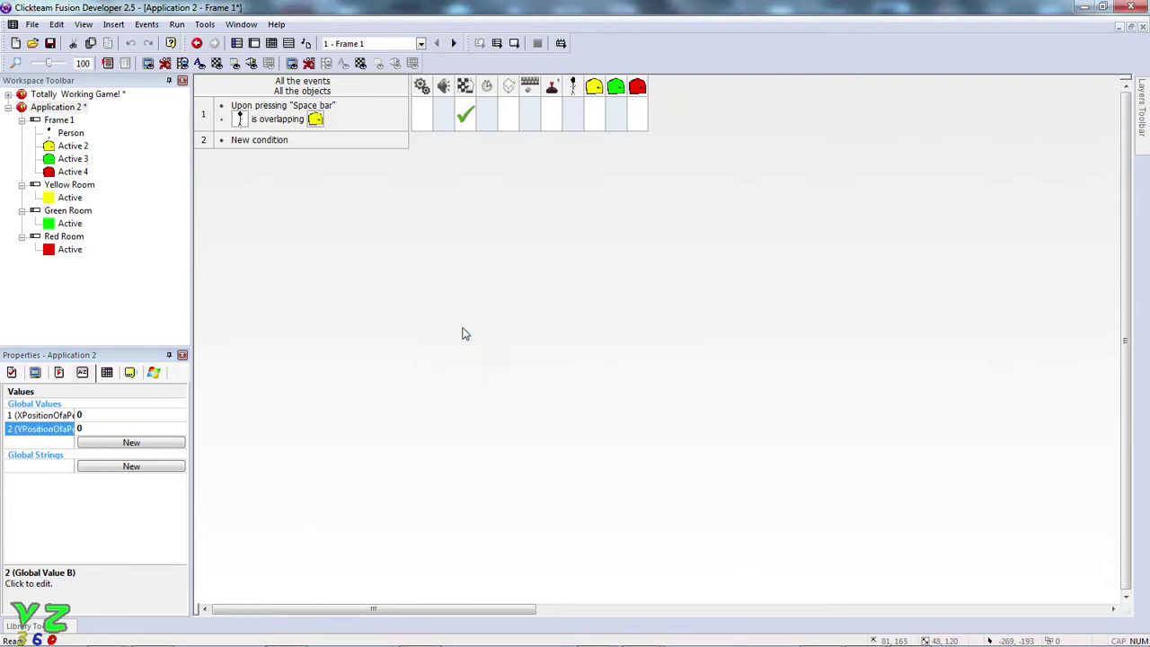
# - Add an action to event 1 that sets the global value XPositionOfaPerson to the Person's X coordinate, X( "Person" )
pyautogui.rightClick(423, 114)
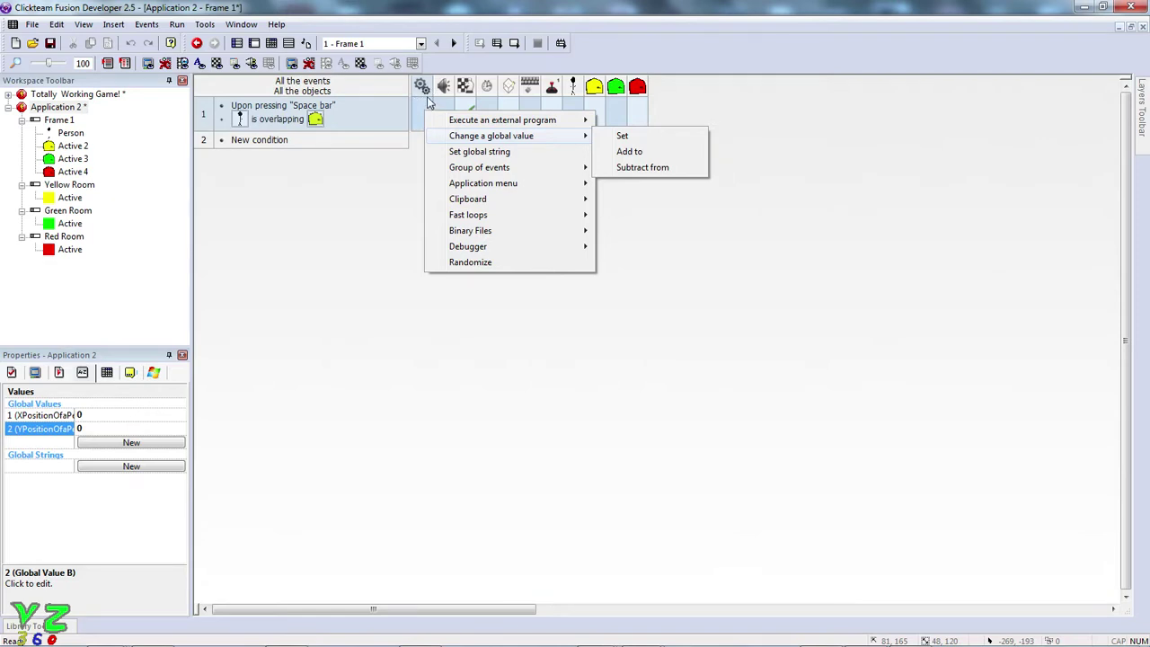
pyautogui.click(618, 136)
pyautogui.click(568, 207)
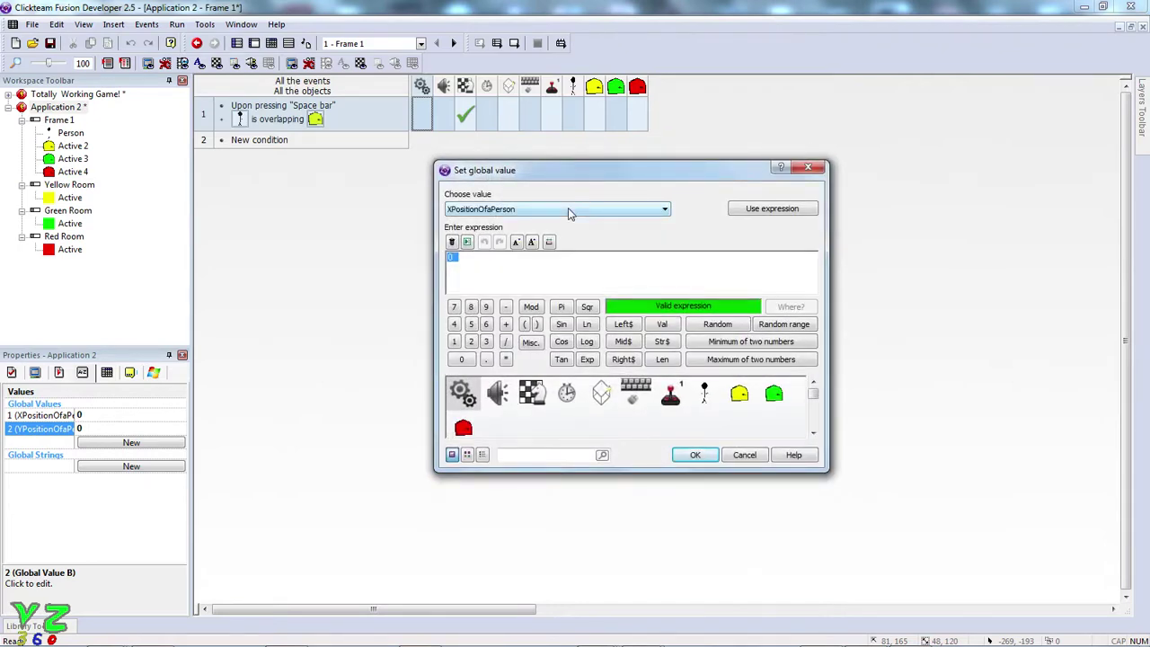
pyautogui.click(704, 396)
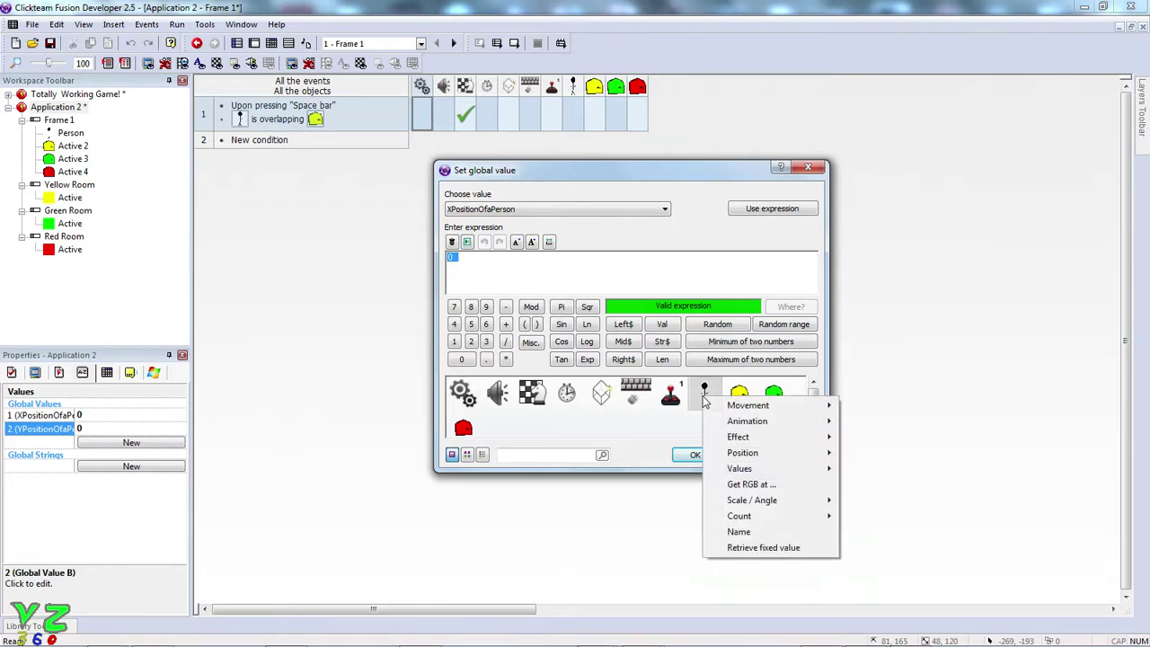
pyautogui.moveTo(764, 459)
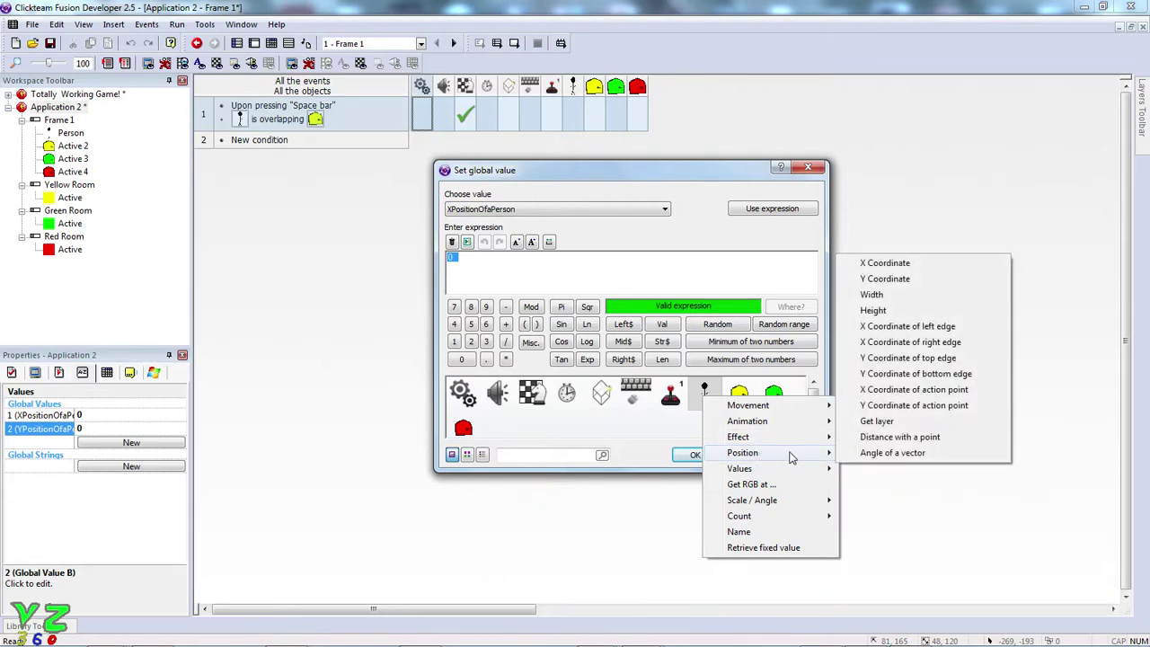
pyautogui.click(910, 263)
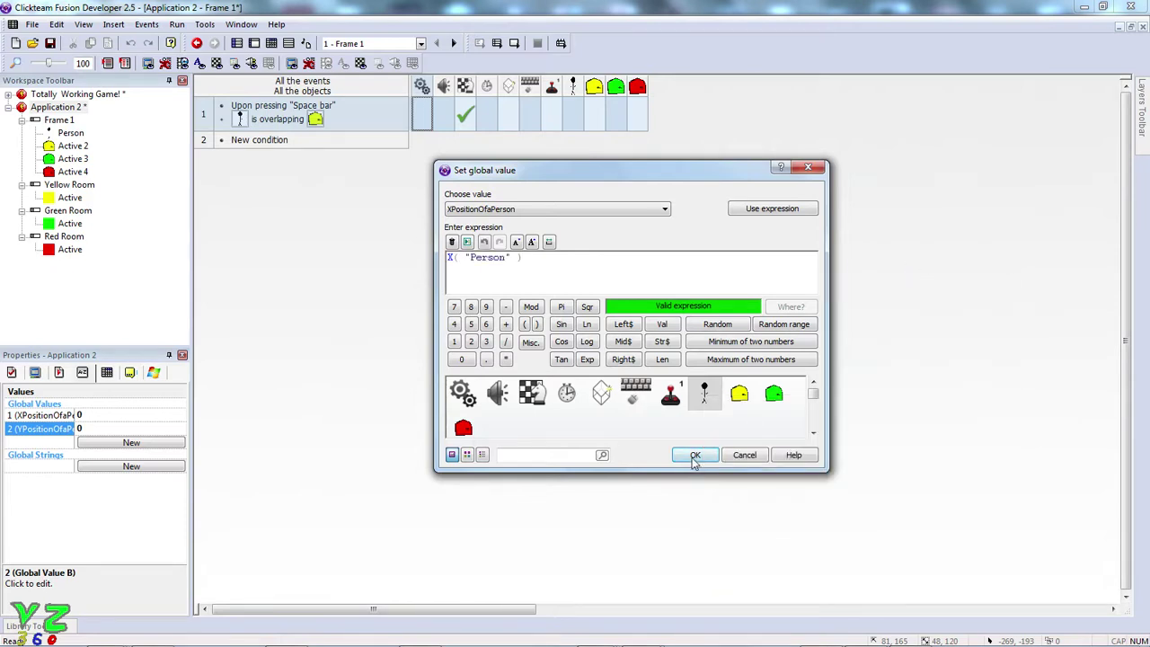
pyautogui.click(696, 456)
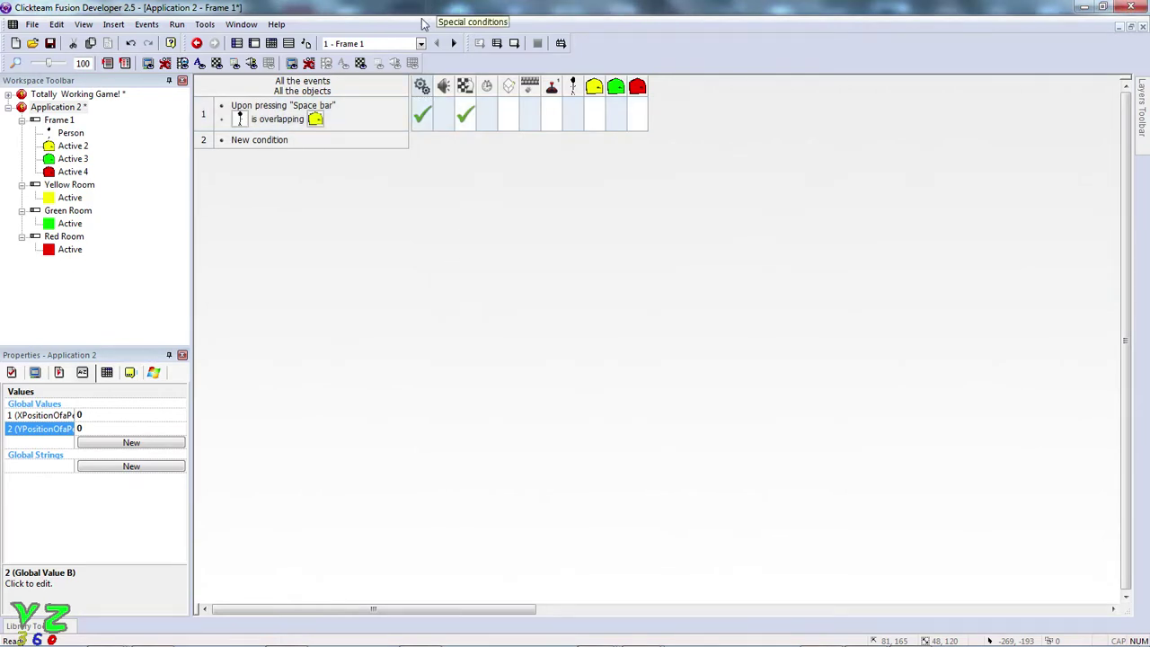
# - Add a second global value action to event 1 that sets YPositionOfaPerson to the Person's Y coordinate, Y( "Person" )
pyautogui.moveTo(422, 120)
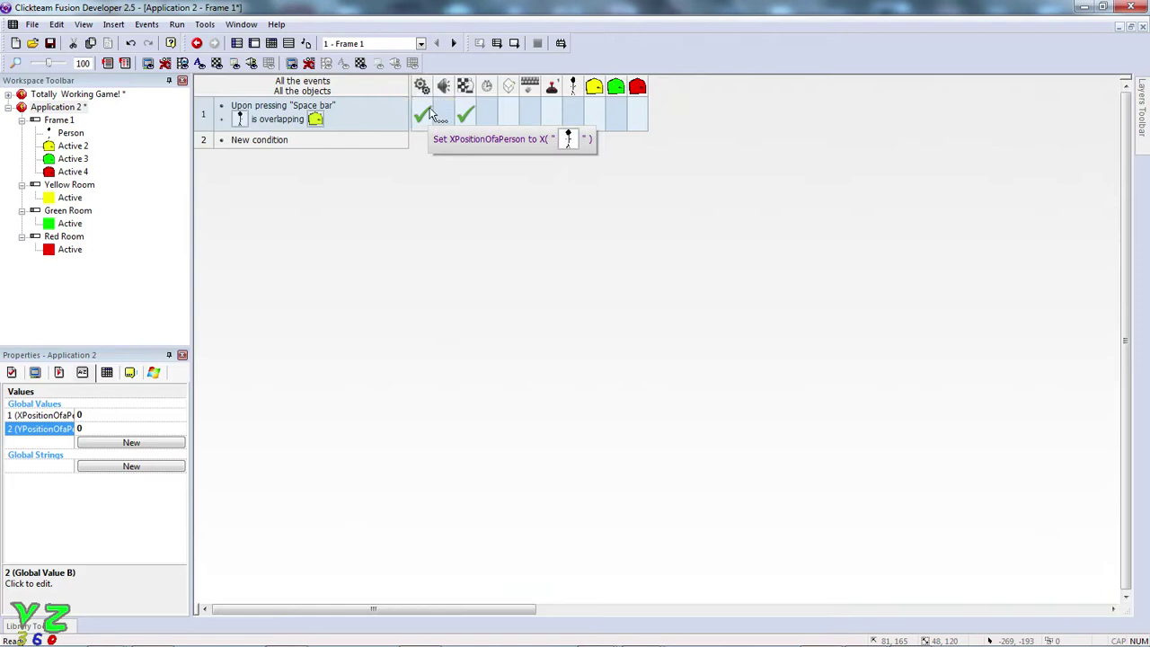
pyautogui.rightClick(427, 109)
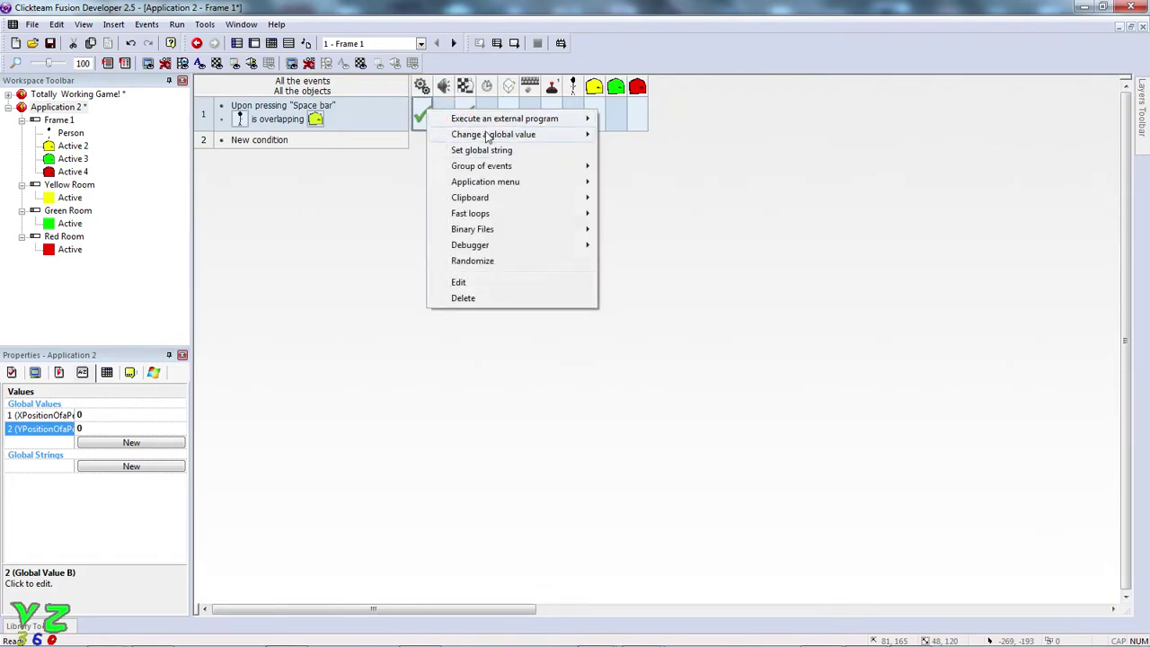
pyautogui.moveTo(490, 135)
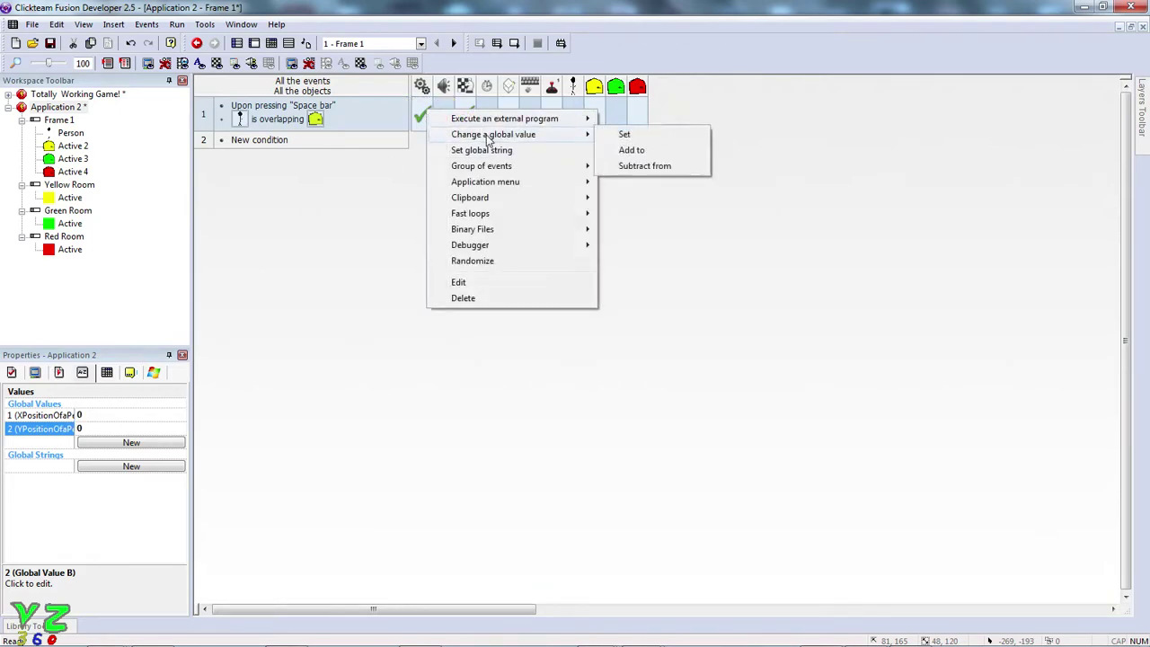
pyautogui.click(681, 142)
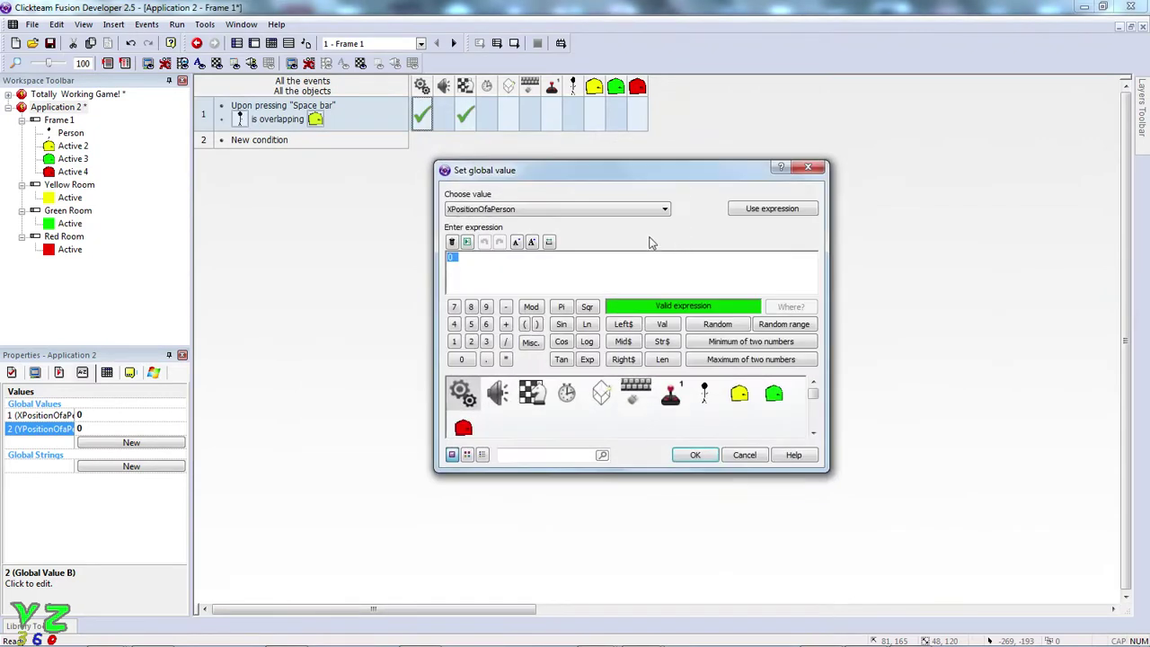
pyautogui.click(603, 210)
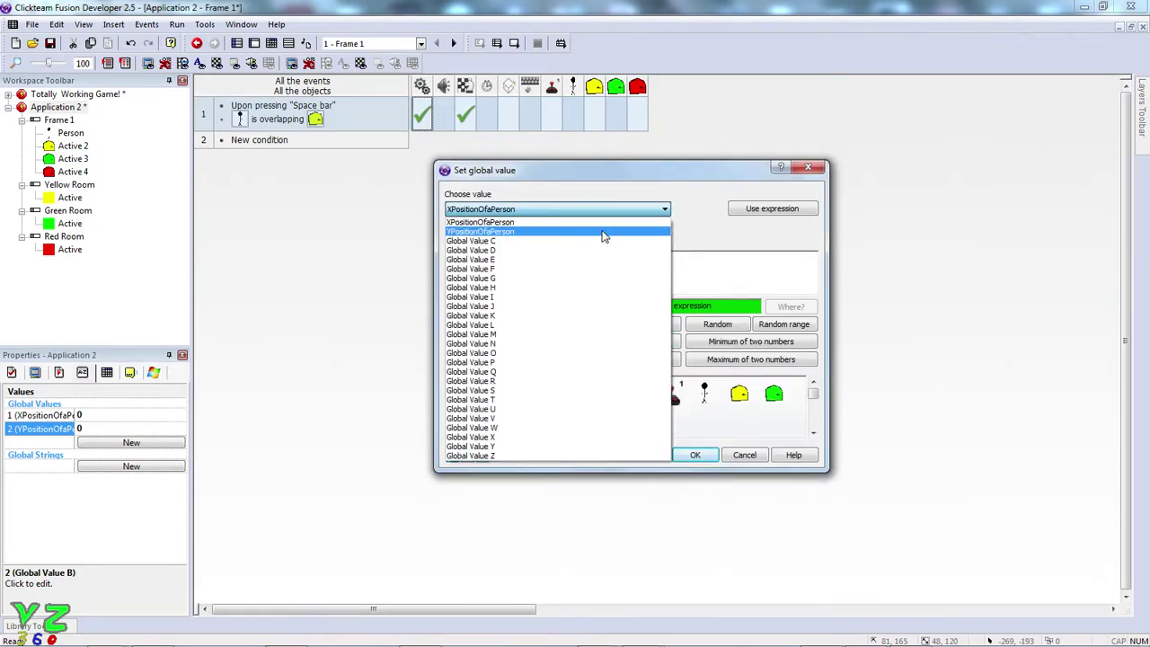
pyautogui.click(605, 230)
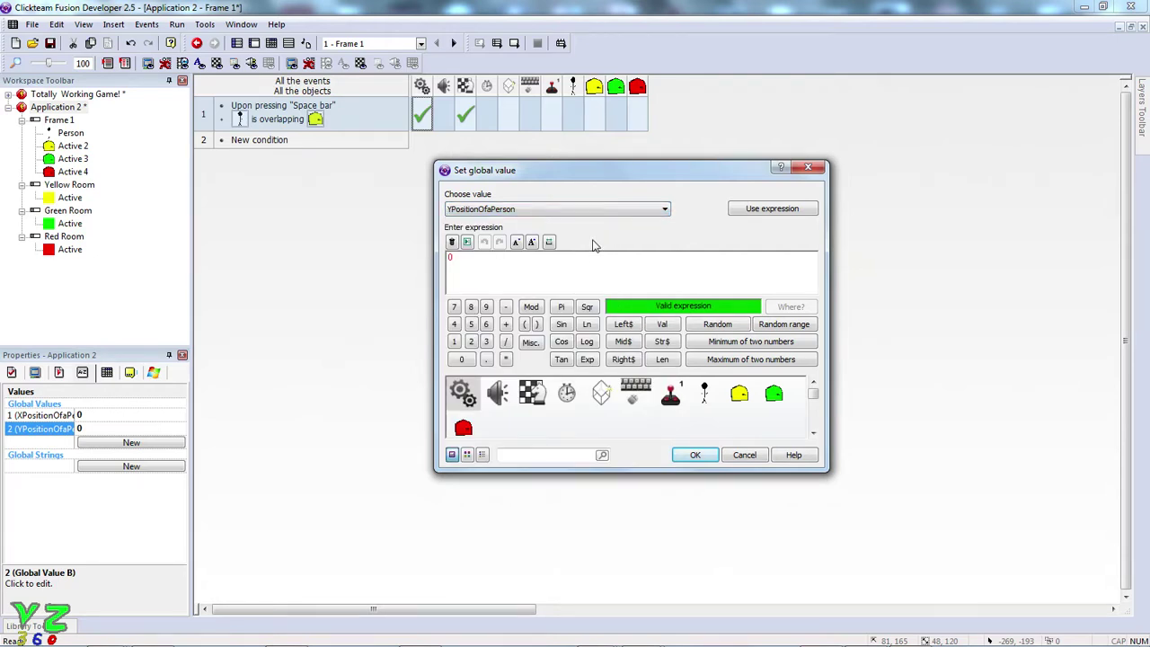
pyautogui.click(706, 394)
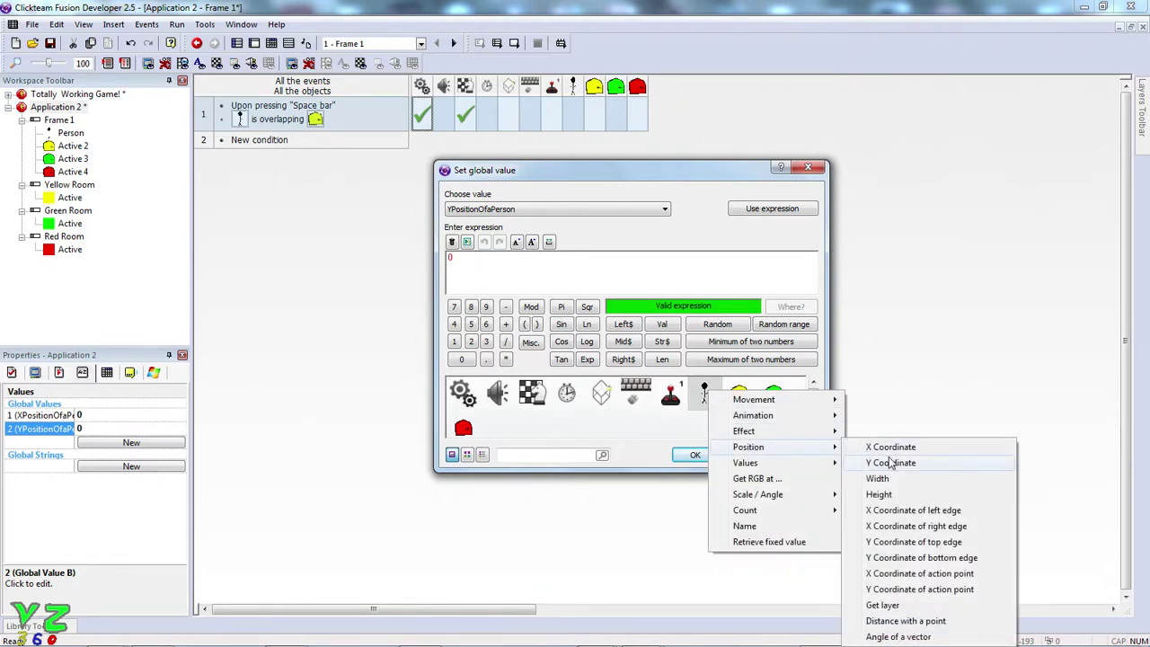
pyautogui.click(891, 462)
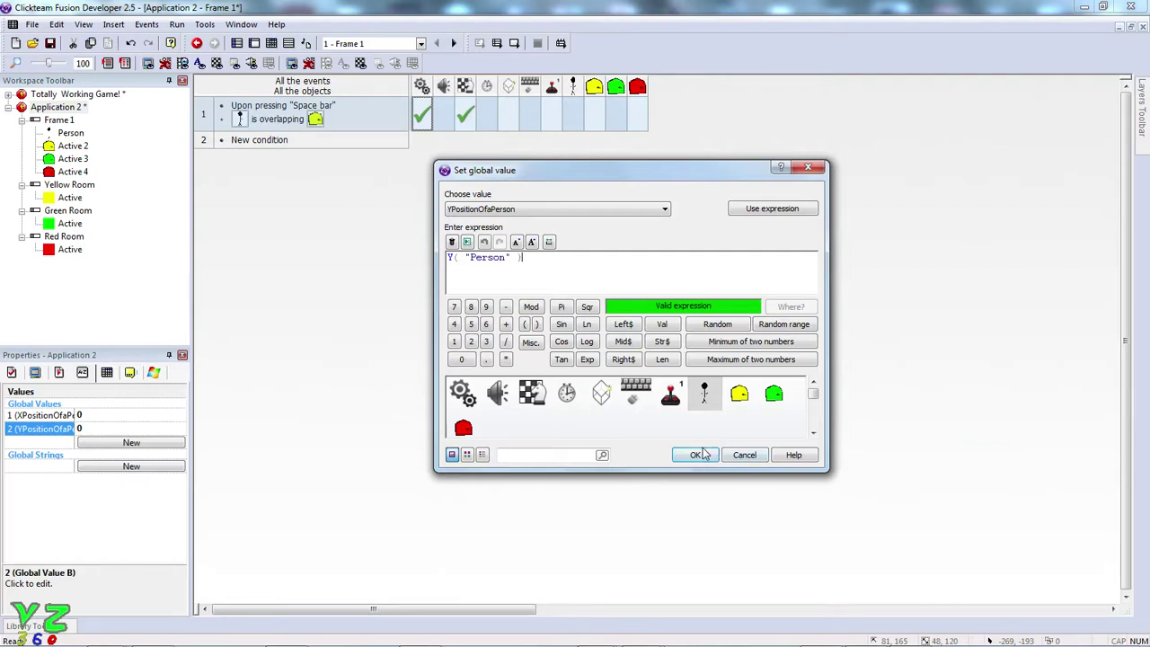
pyautogui.click(708, 401)
pyautogui.moveTo(775, 457)
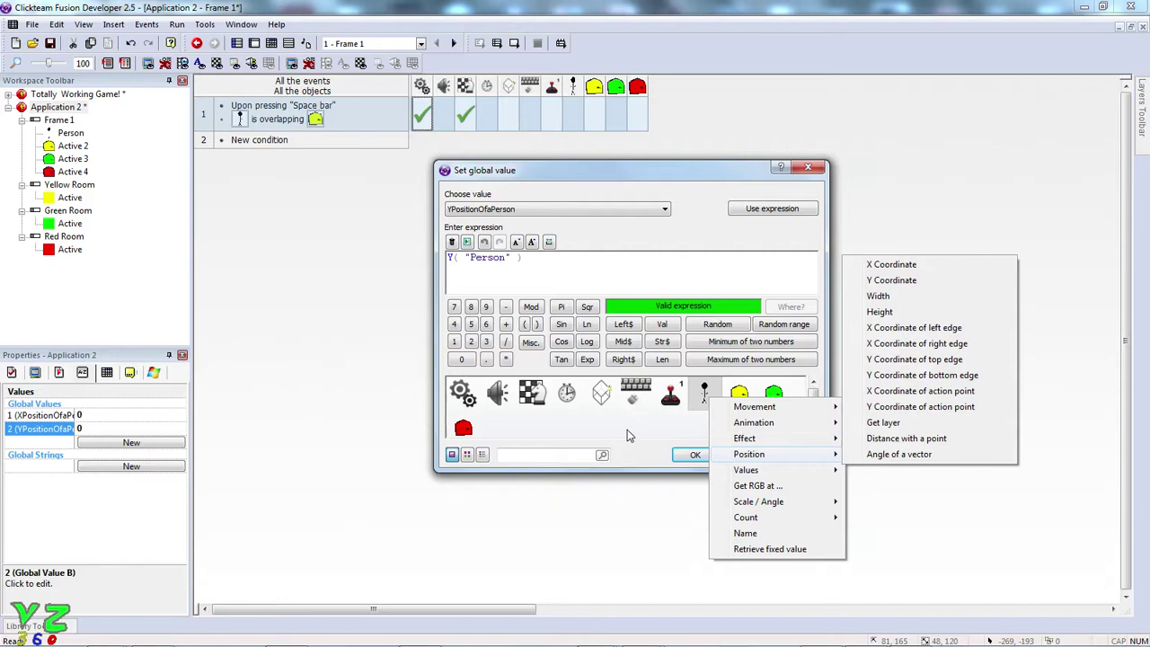
pyautogui.click(678, 434)
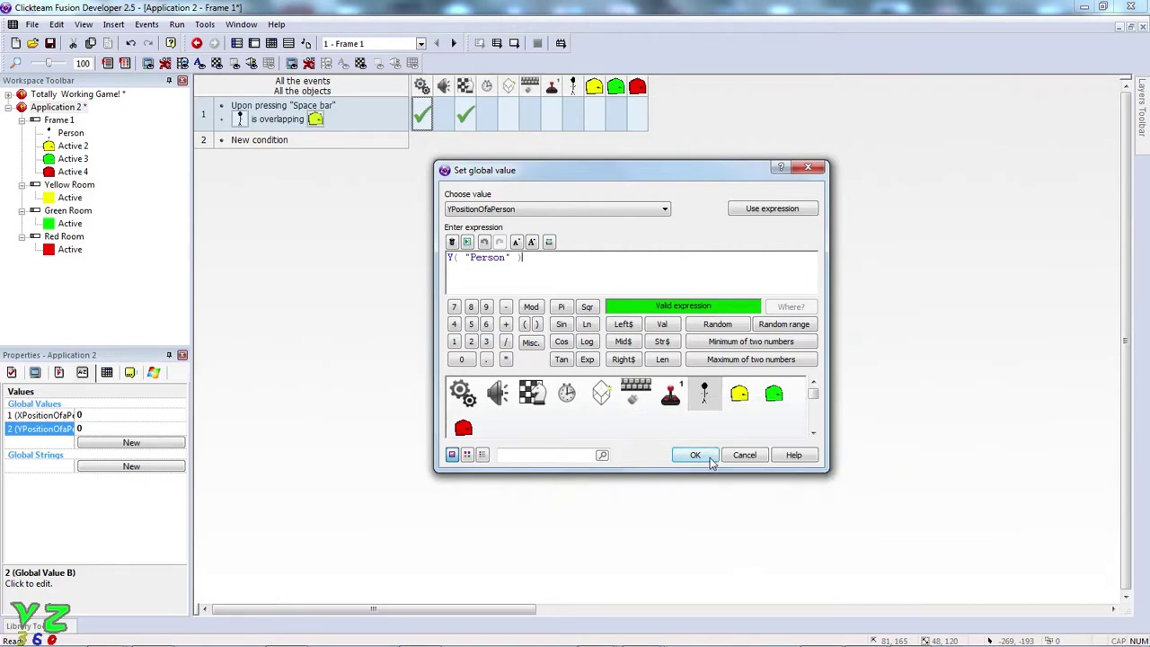
pyautogui.click(696, 456)
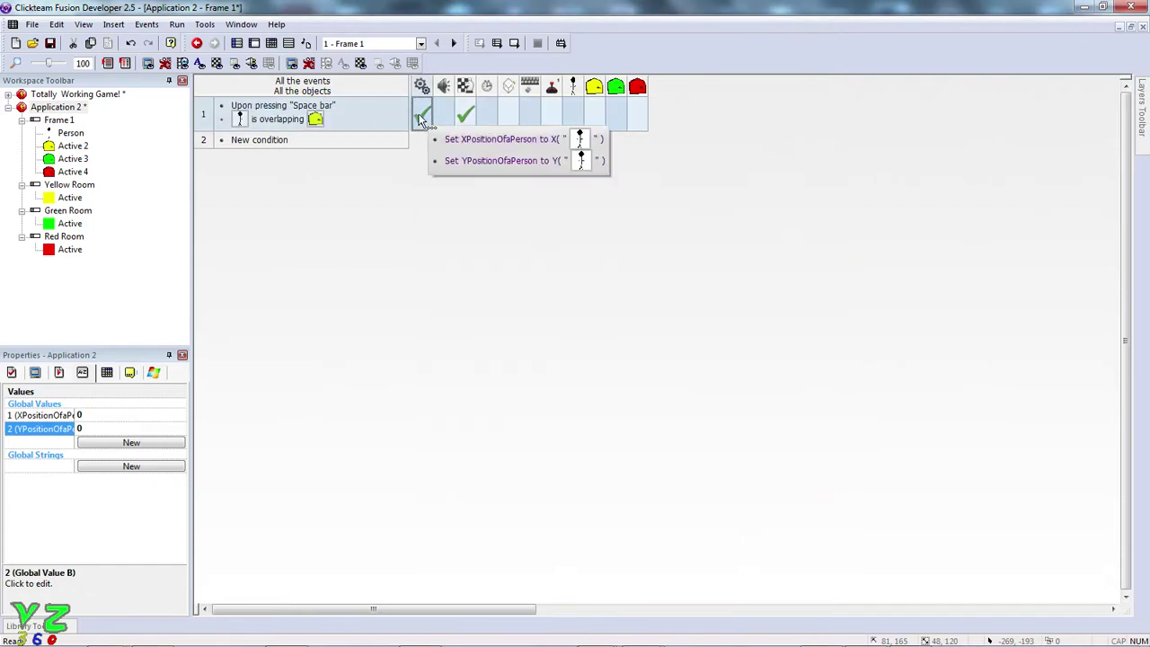
pyautogui.click(421, 119)
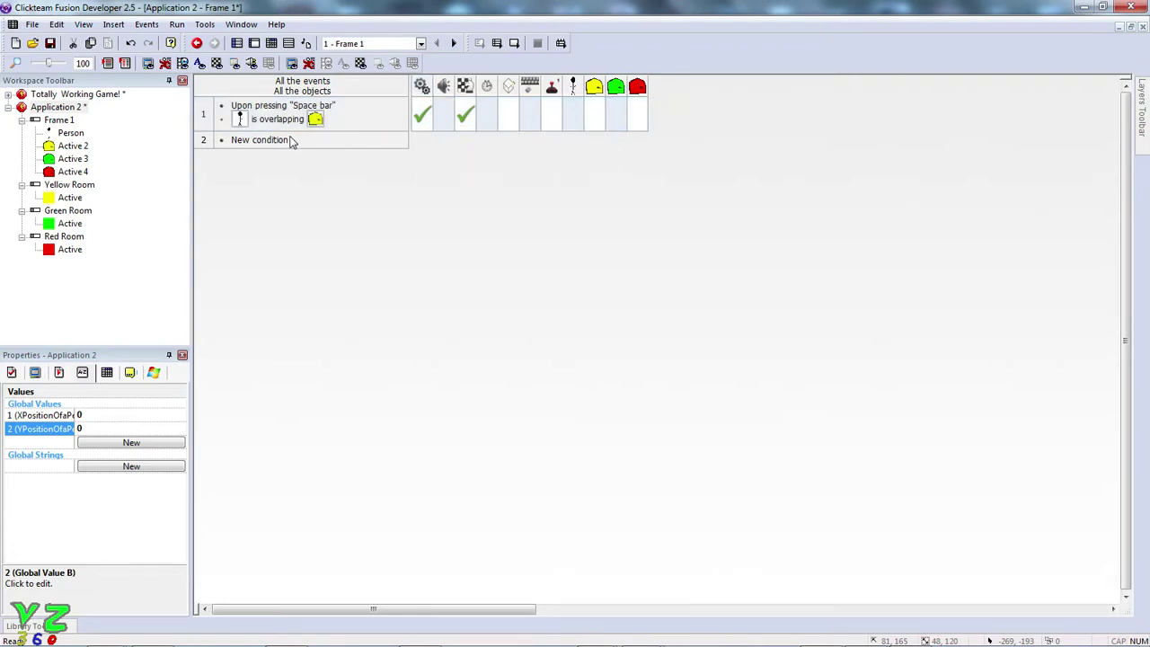
# - Copy event 1 with its conditions and actions and paste it twice, as events 2 and 3
pyautogui.click(208, 113)
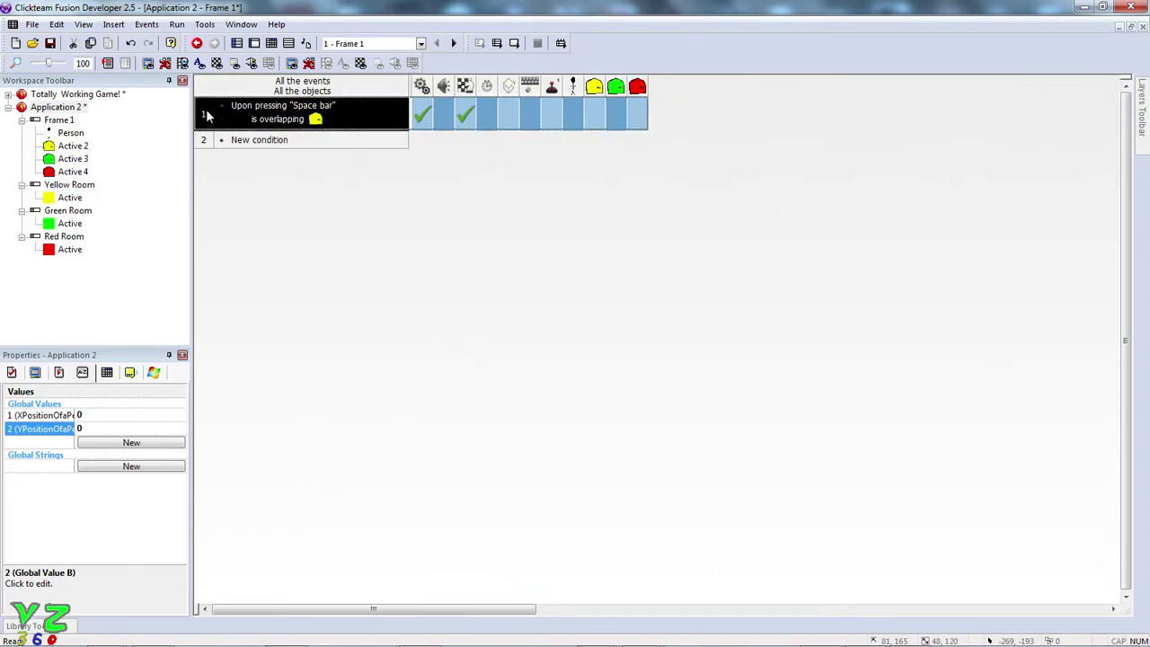
pyautogui.click(207, 115)
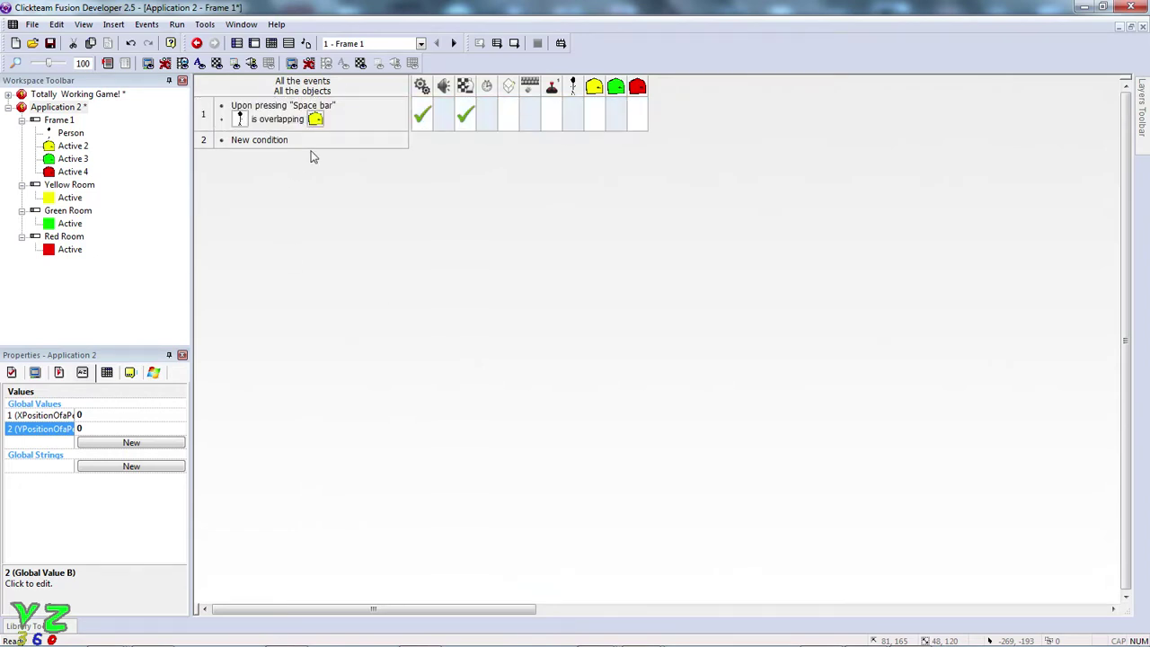
pyautogui.click(204, 117)
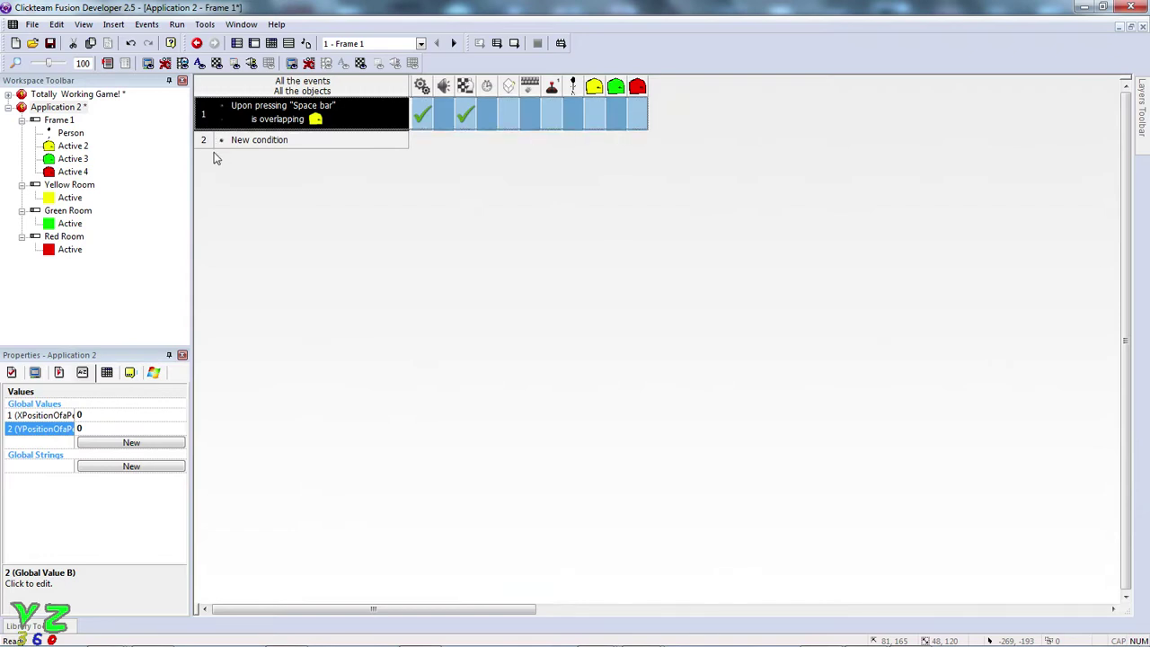
pyautogui.click(207, 143)
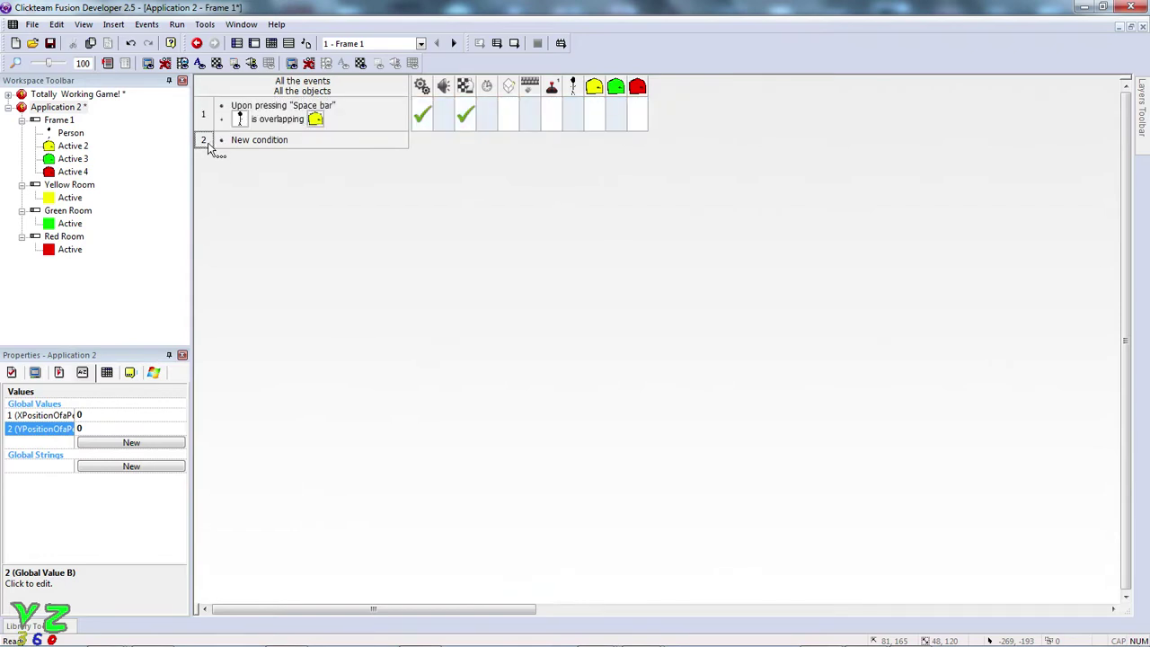
pyautogui.click(208, 124)
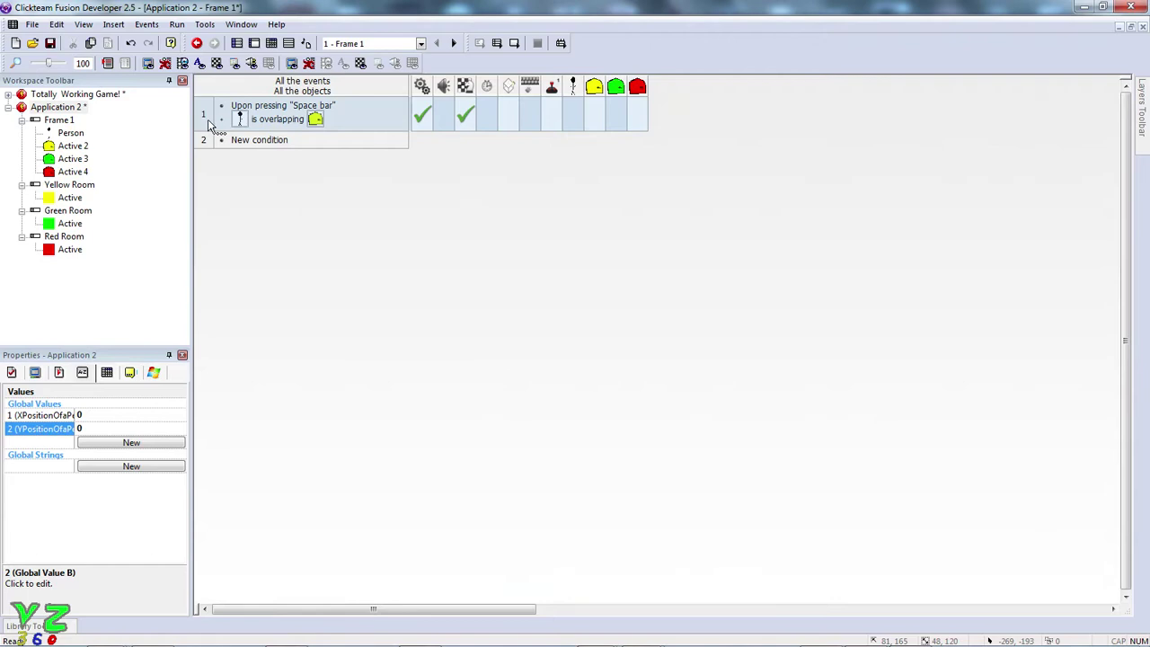
pyautogui.click(206, 120)
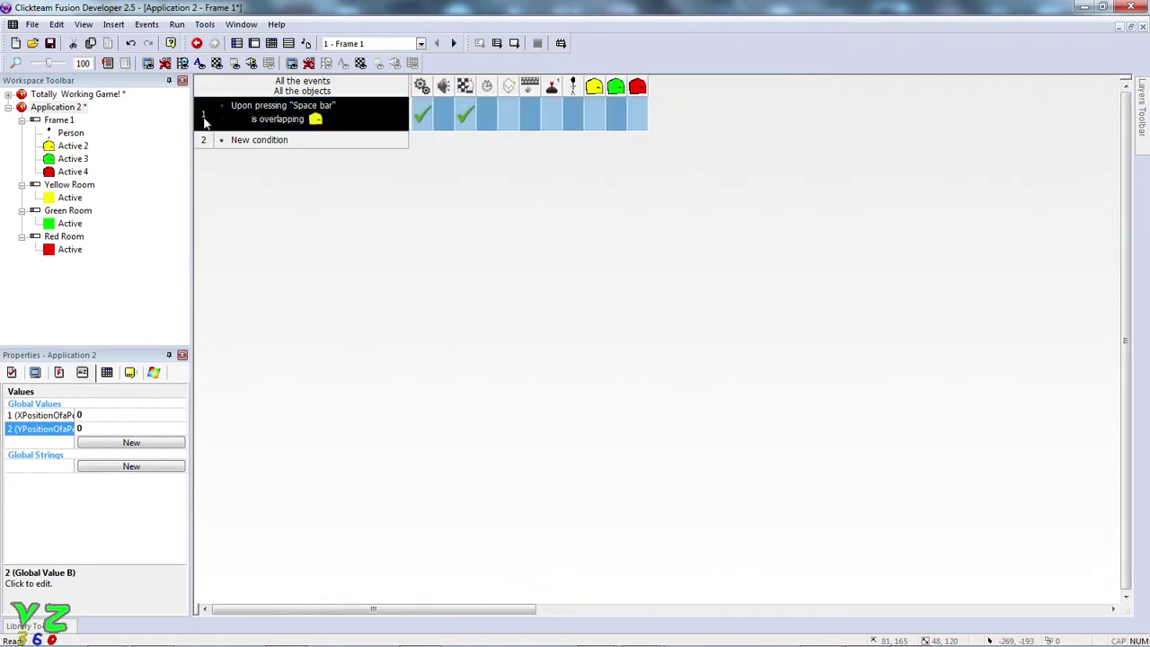
pyautogui.click(206, 140)
pyautogui.hotkey('ctrl', 'v')
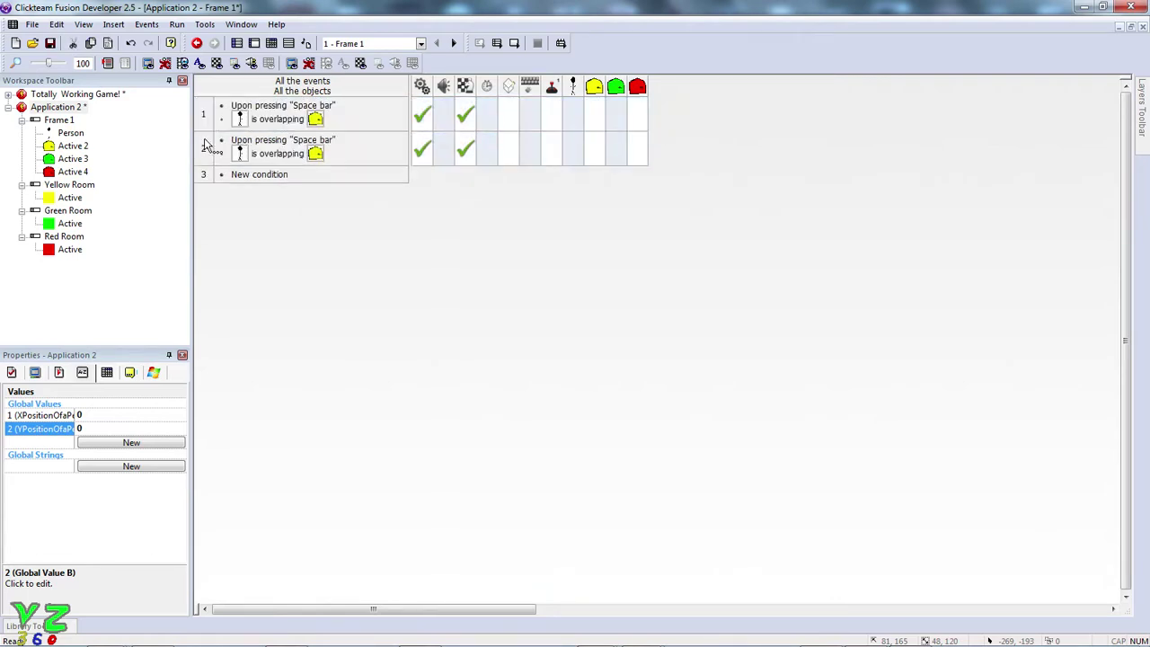
pyautogui.click(203, 175)
pyautogui.hotkey('ctrl', 'v')
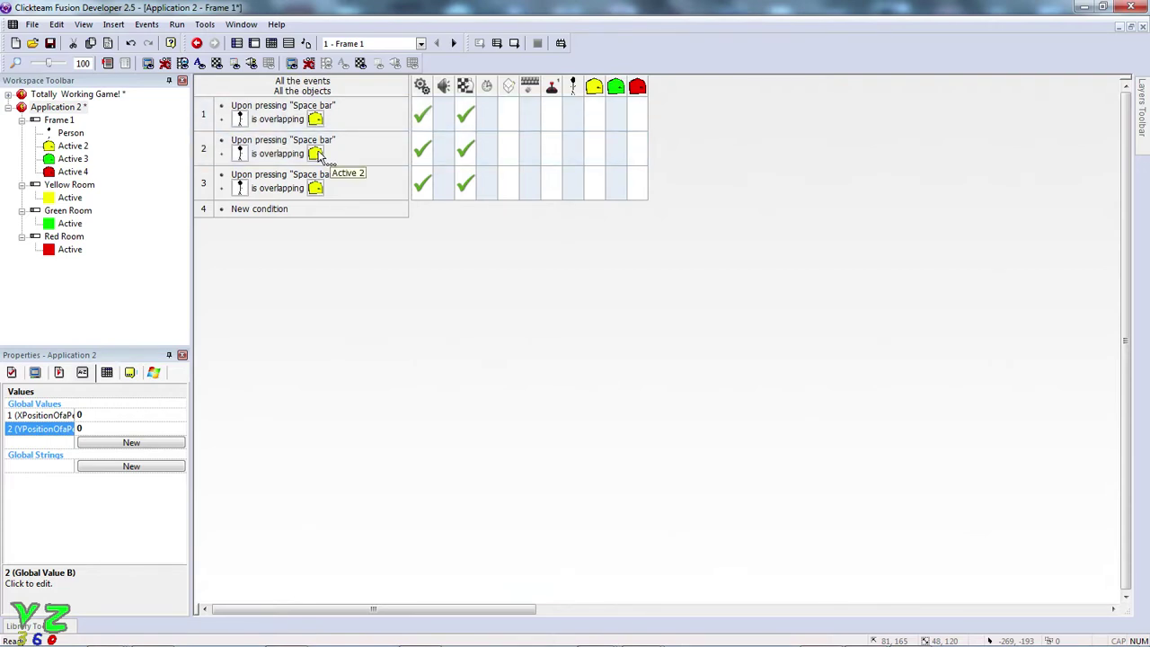
# - Change event 2's overlap condition to test the Person against the green door (Active 3)
pyautogui.doubleClick(320, 156)
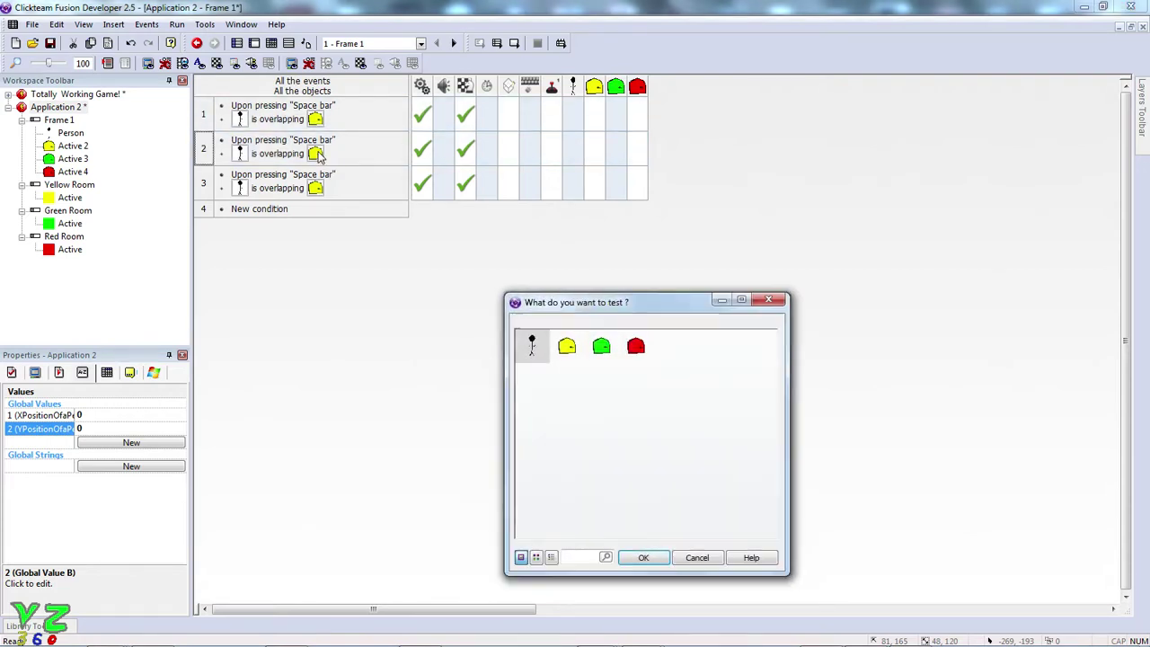
pyautogui.doubleClick(593, 351)
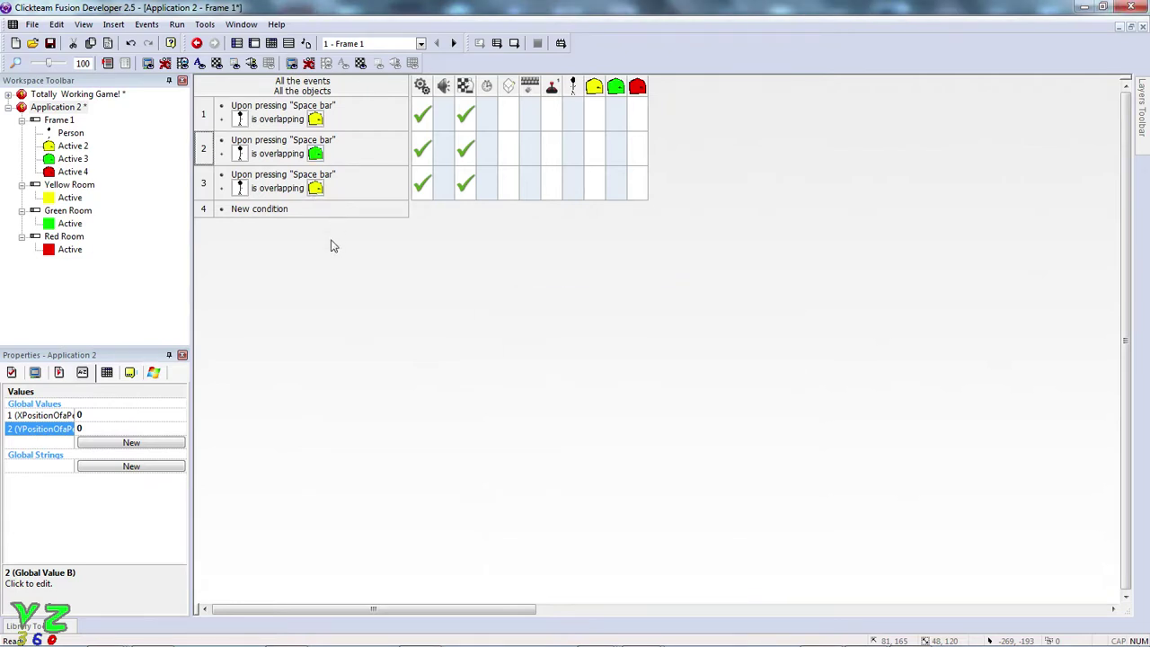
# - Change event 3's overlap condition to test the Person against the red door (Active 4)
pyautogui.doubleClick(315, 190)
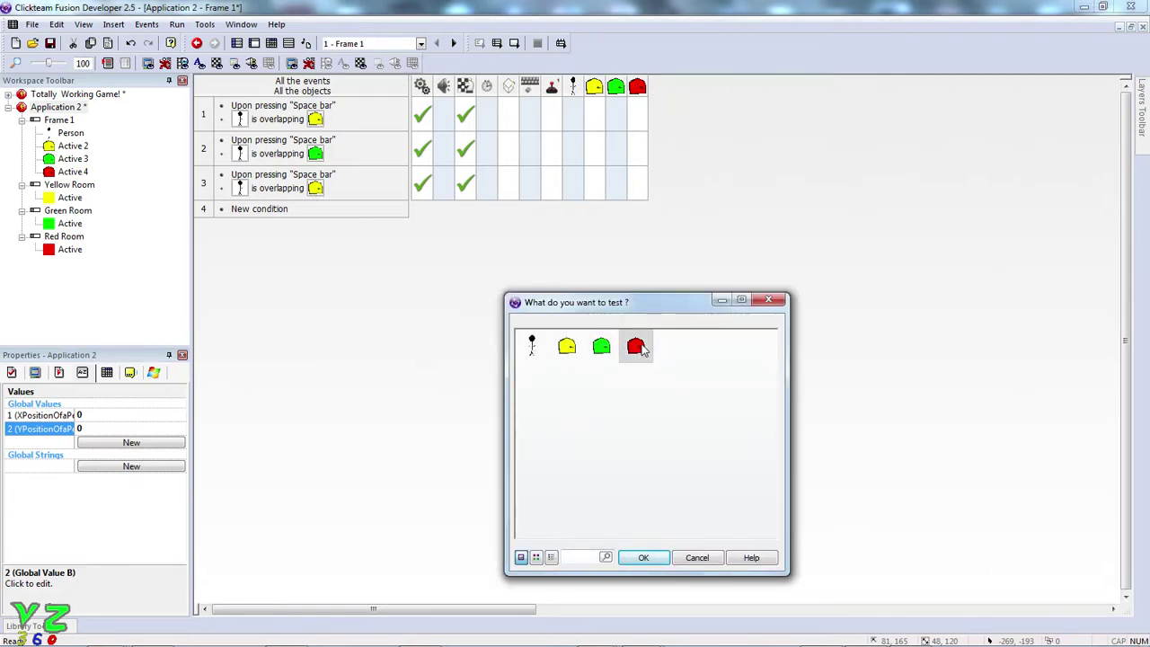
pyautogui.doubleClick(636, 347)
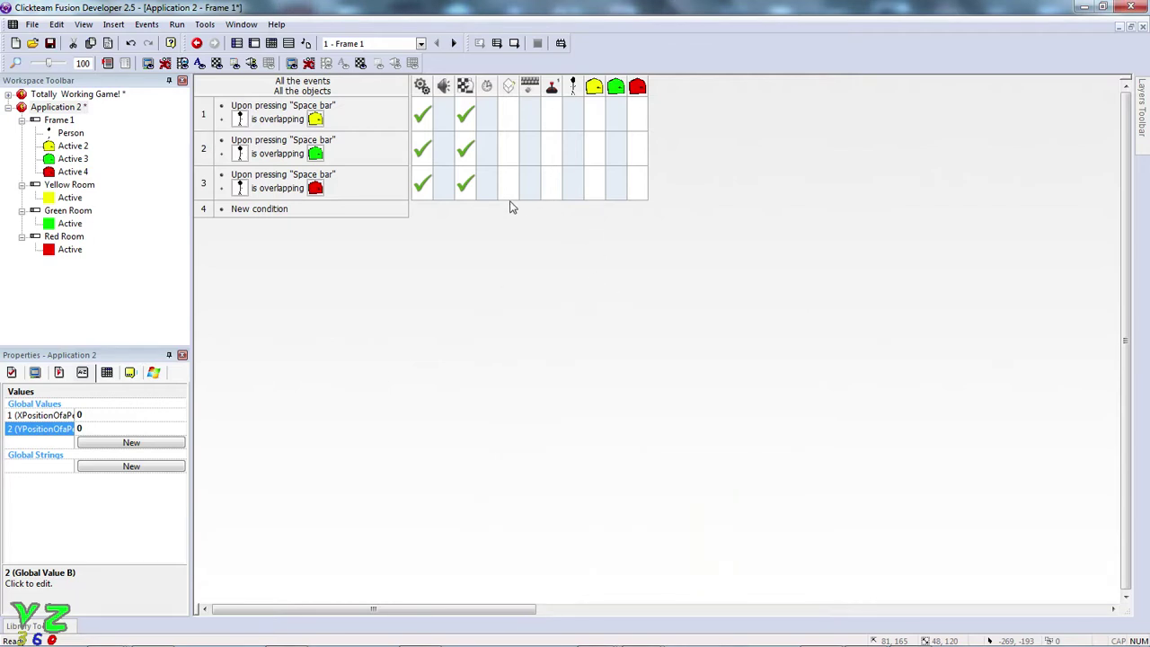
# - Edit event 2's jump-to-frame action so the green door leads to Frame 3 - Green Room
pyautogui.rightClick(467, 147)
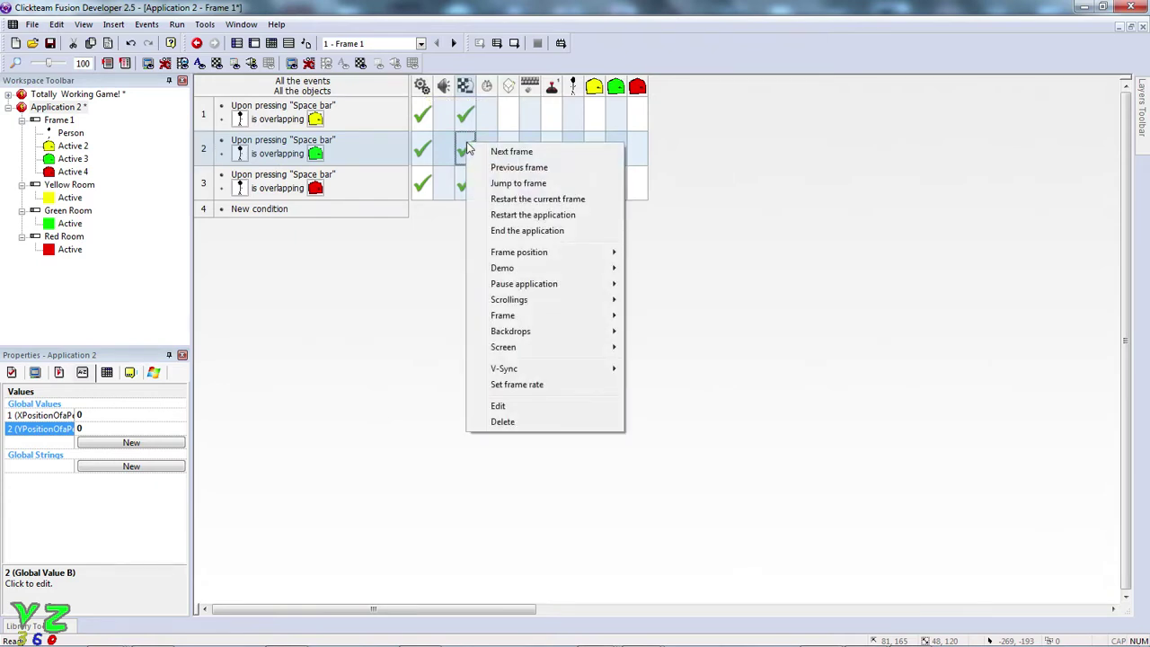
pyautogui.click(528, 409)
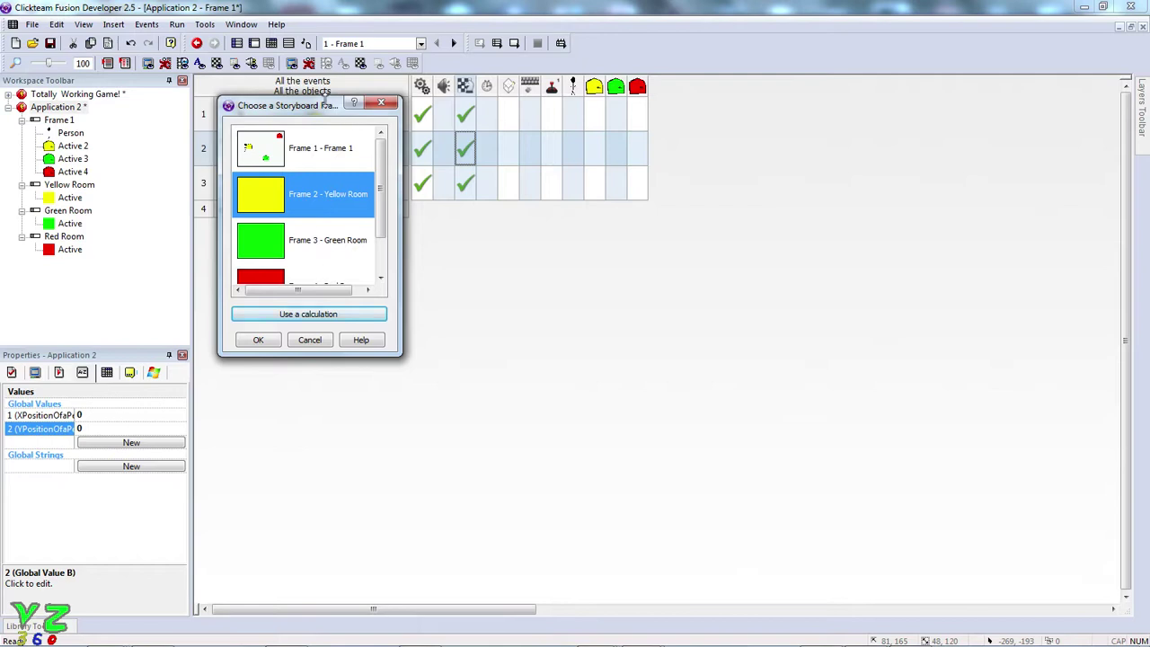
pyautogui.moveTo(323, 104); pyautogui.dragTo(569, 184)
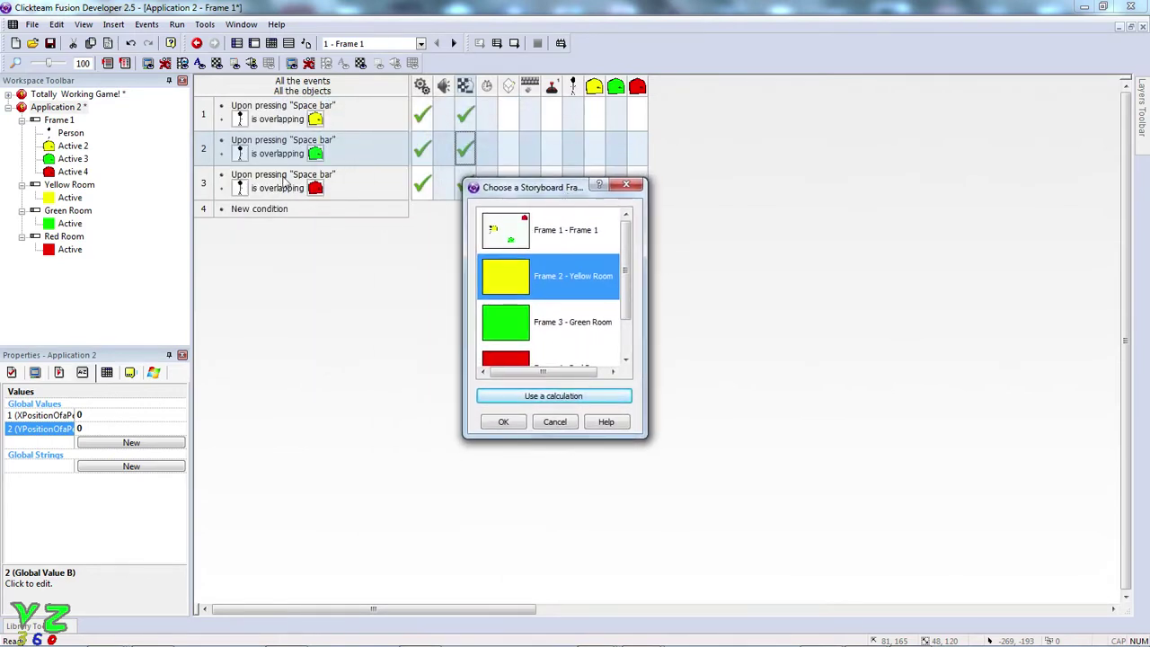
pyautogui.click(541, 323)
pyautogui.doubleClick(540, 319)
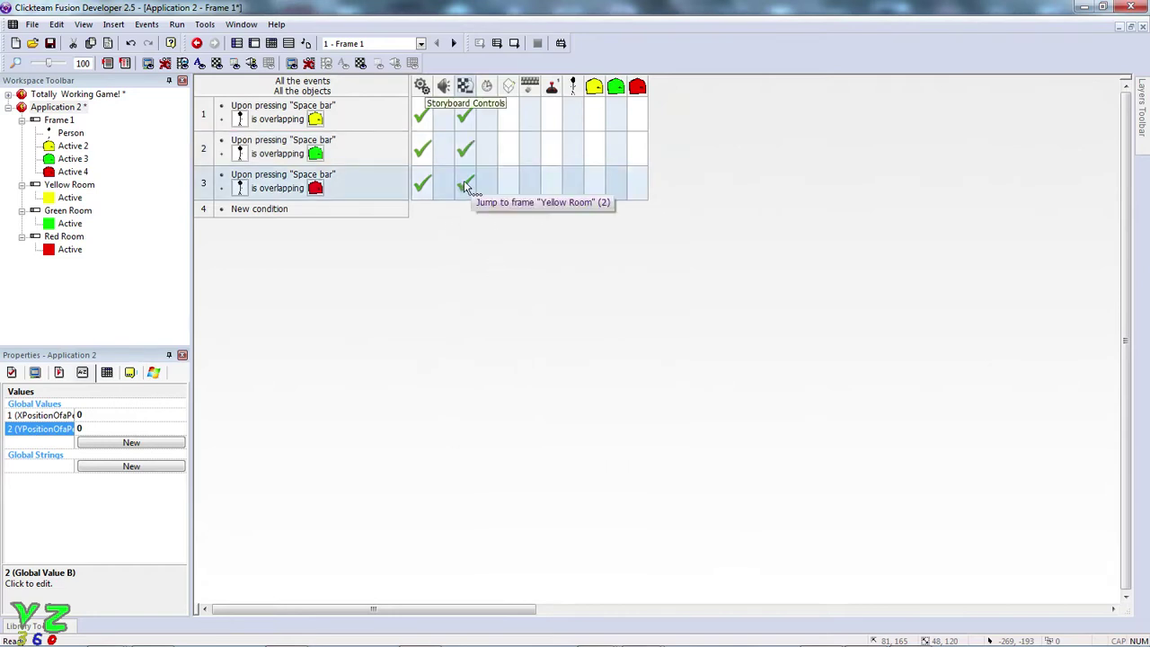
# - Edit event 3's jump-to-frame action so the red door leads to Frame 4 - Red Room
pyautogui.rightClick(465, 184)
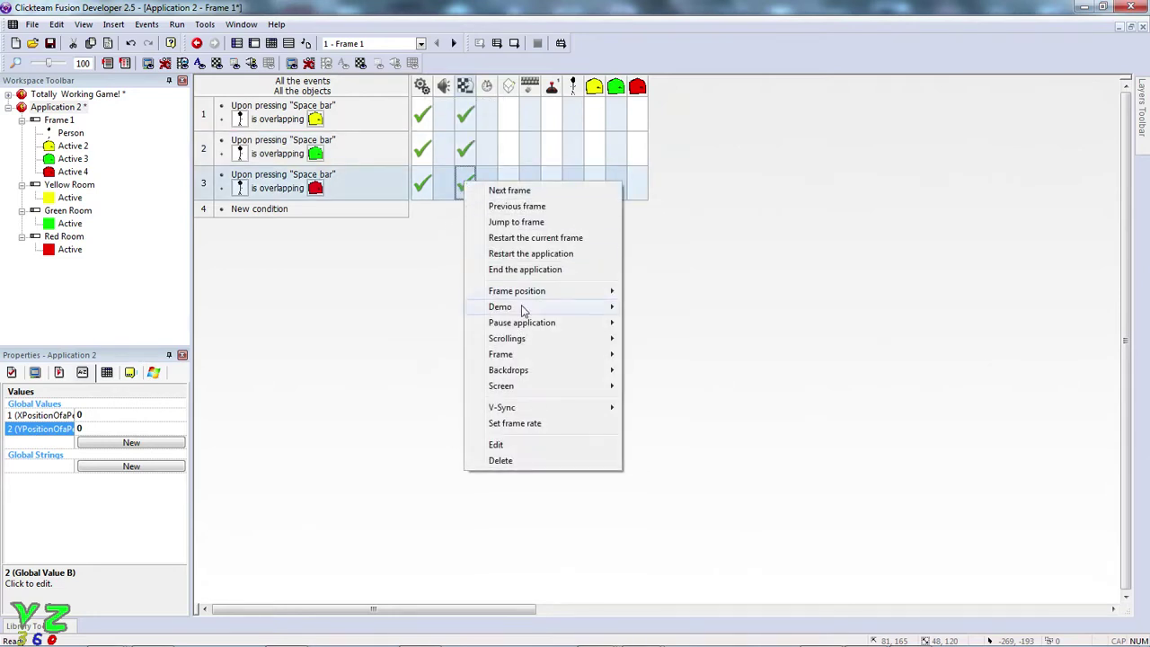
pyautogui.click(496, 445)
pyautogui.scroll(-1, 521, 344)
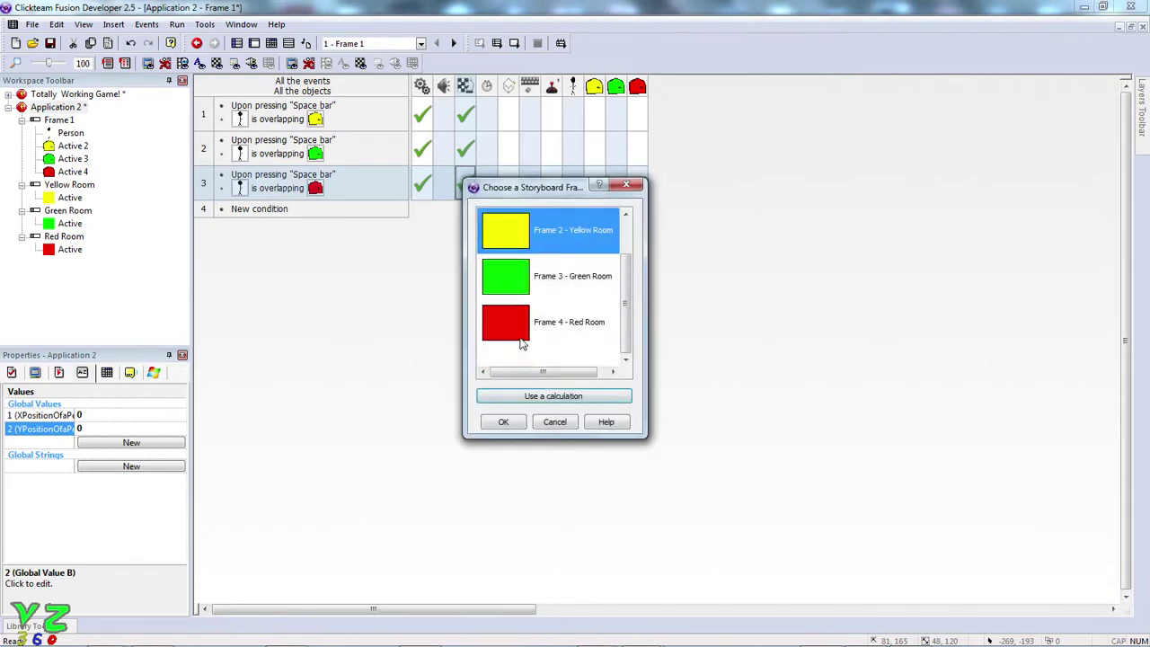
pyautogui.doubleClick(520, 331)
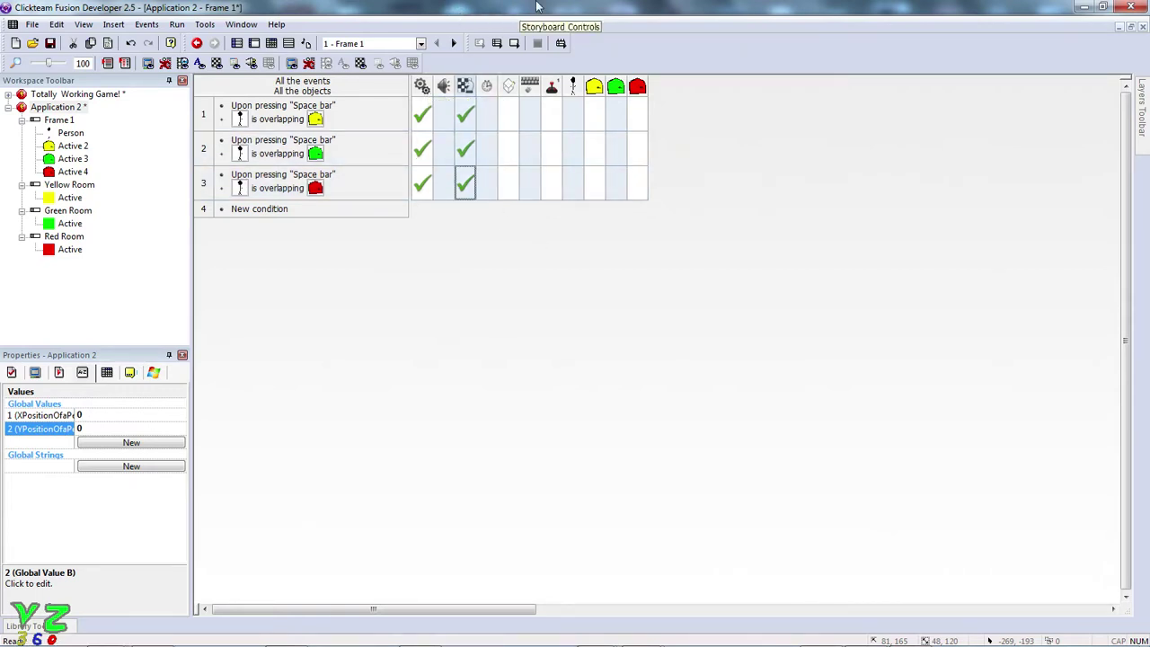
pyautogui.click(158, 173)
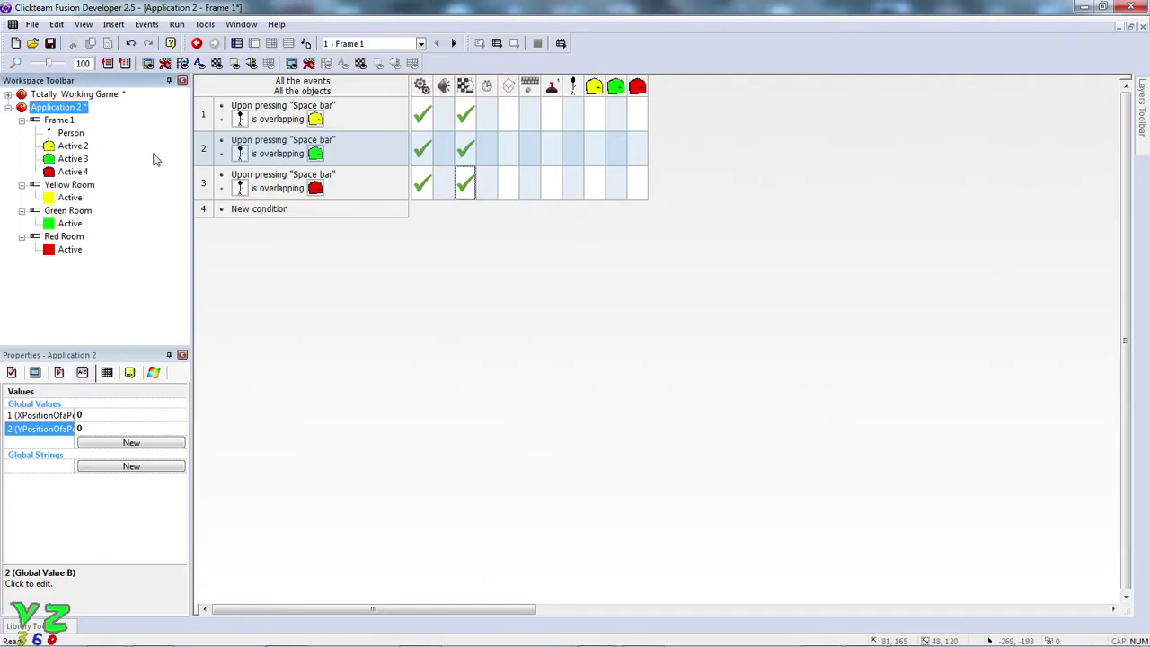
pyautogui.click(458, 238)
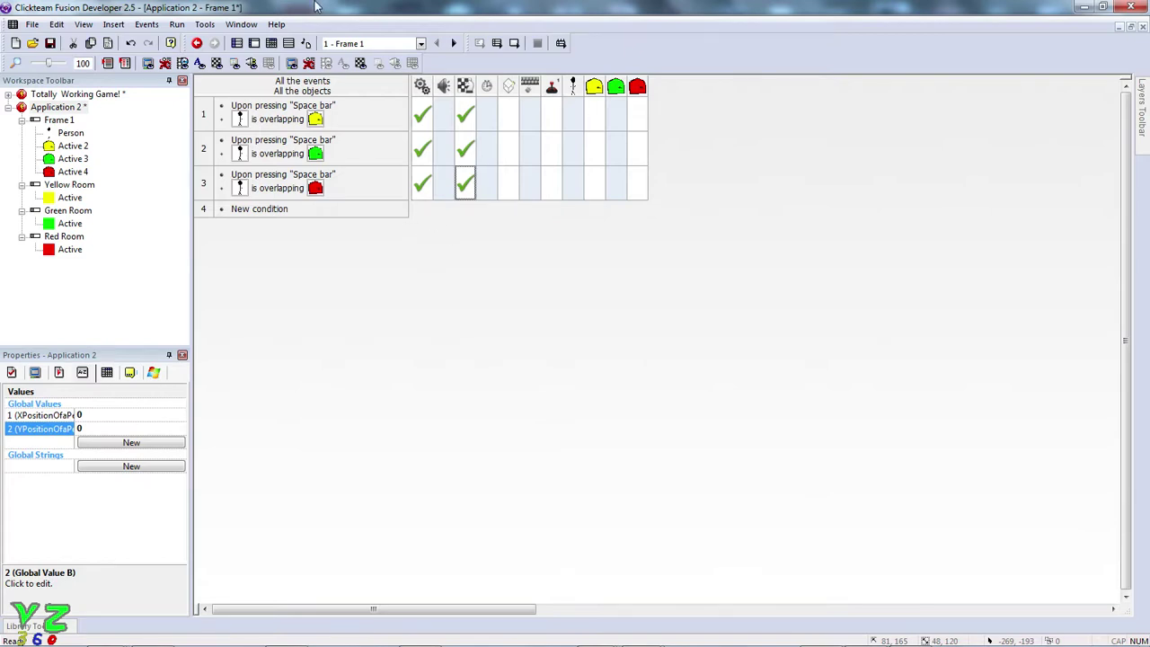
# - Return to Frame 1's layout and set the Person's movement type to Eight Directions
pyautogui.click(272, 44)
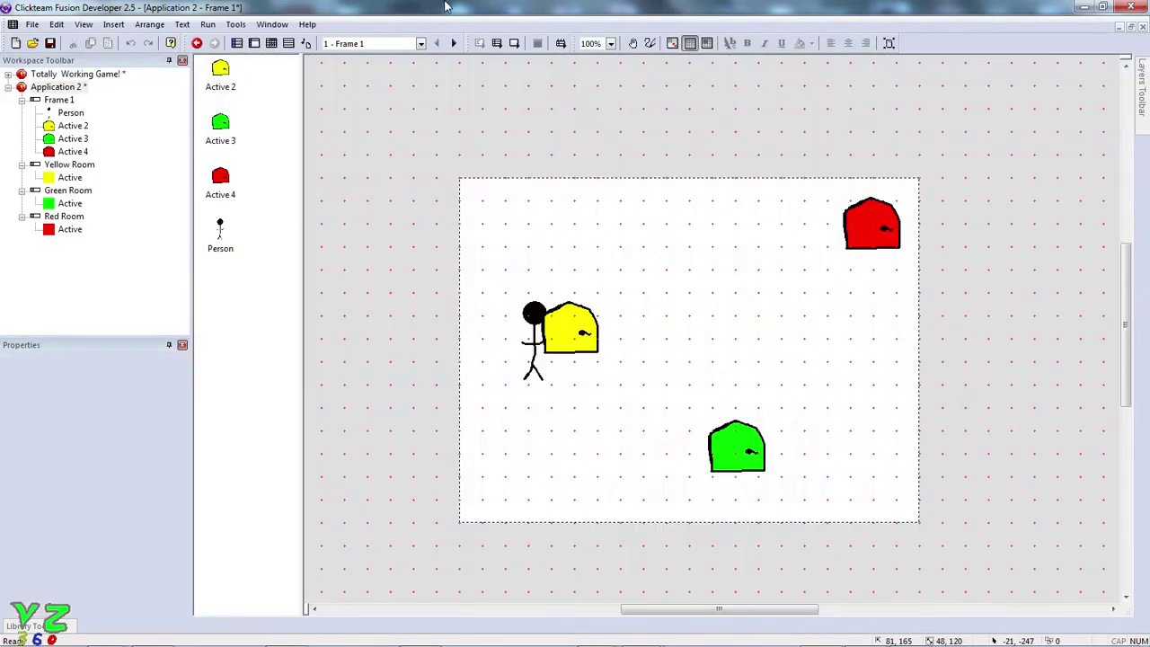
pyautogui.click(544, 321)
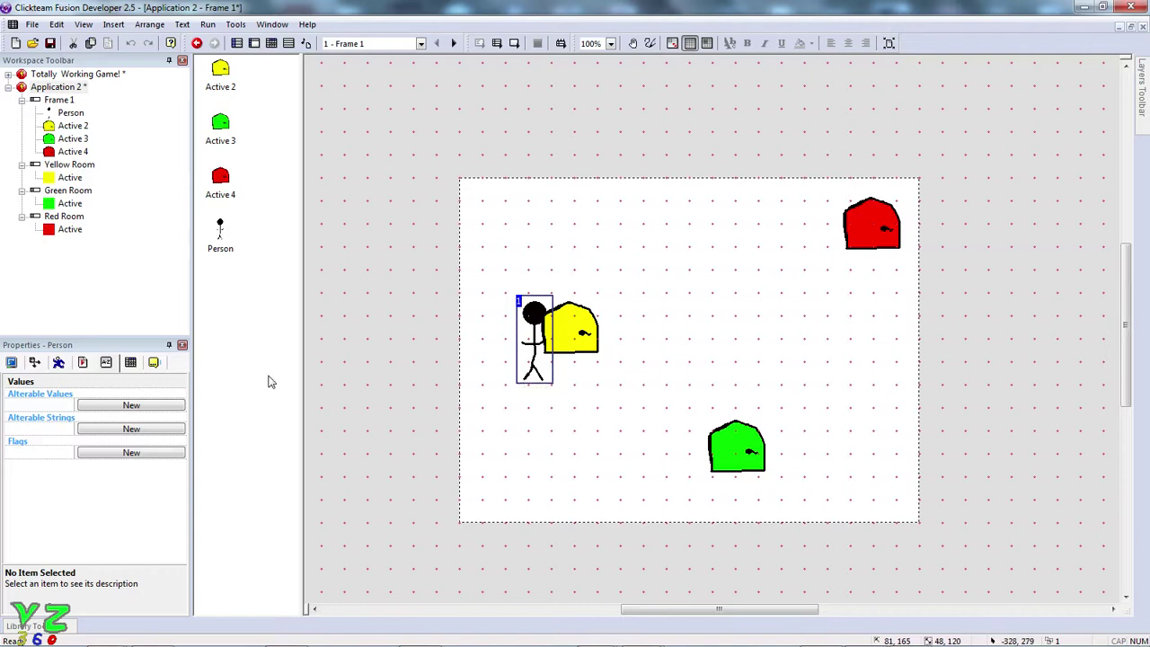
pyautogui.click(60, 363)
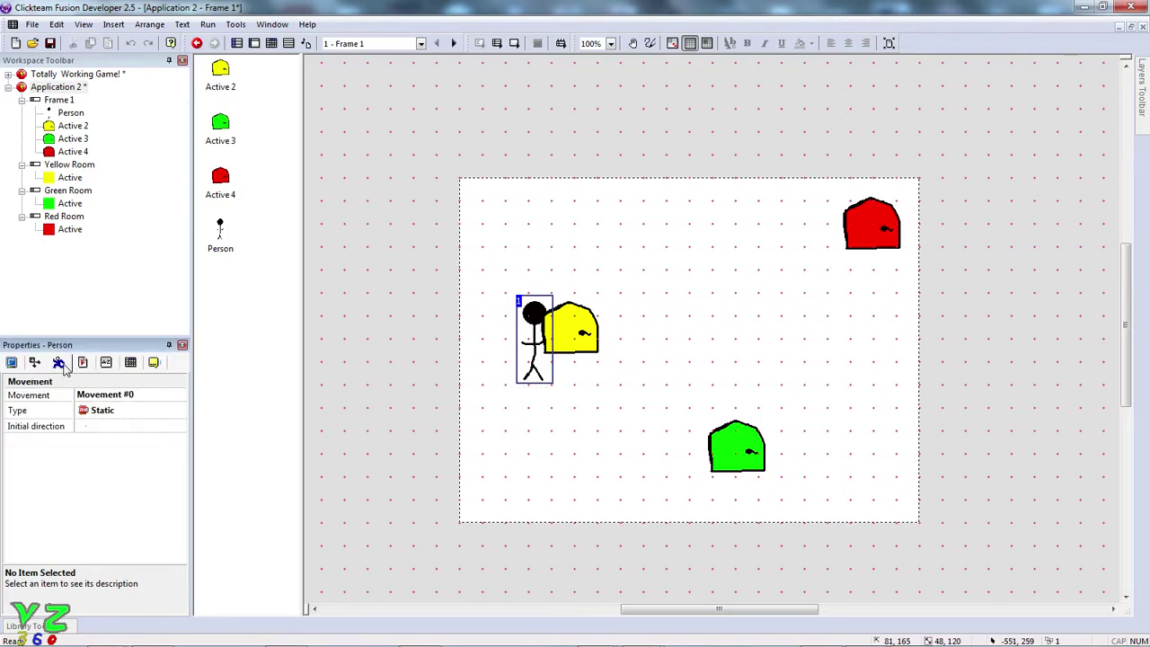
pyautogui.click(113, 414)
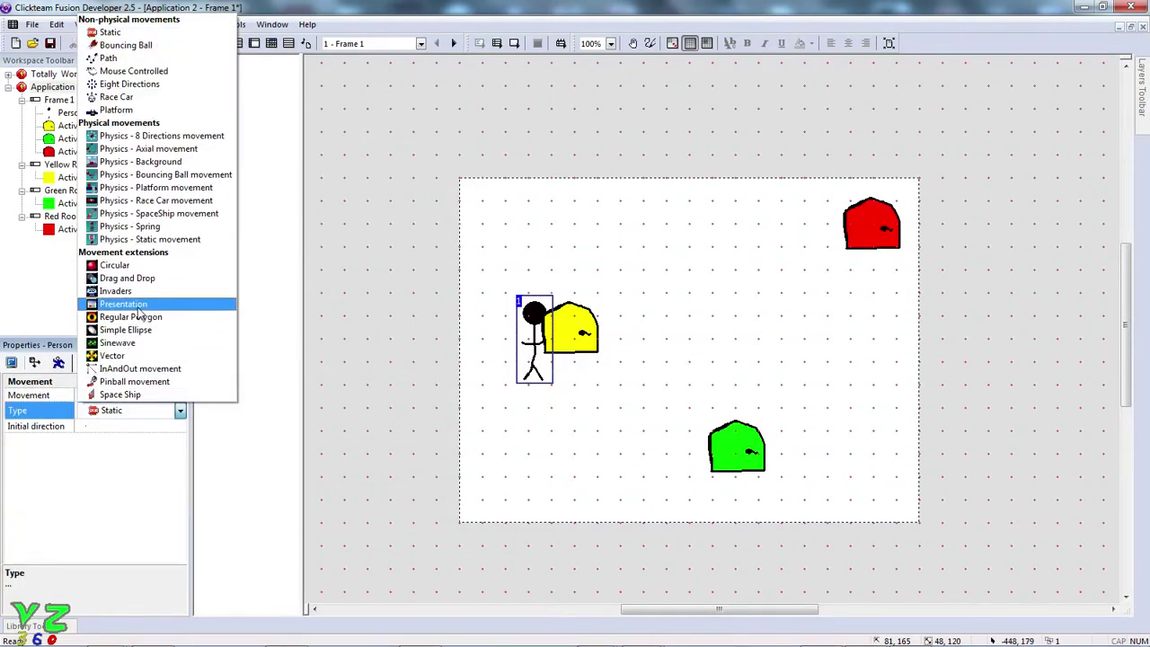
pyautogui.click(170, 90)
pyautogui.click(357, 200)
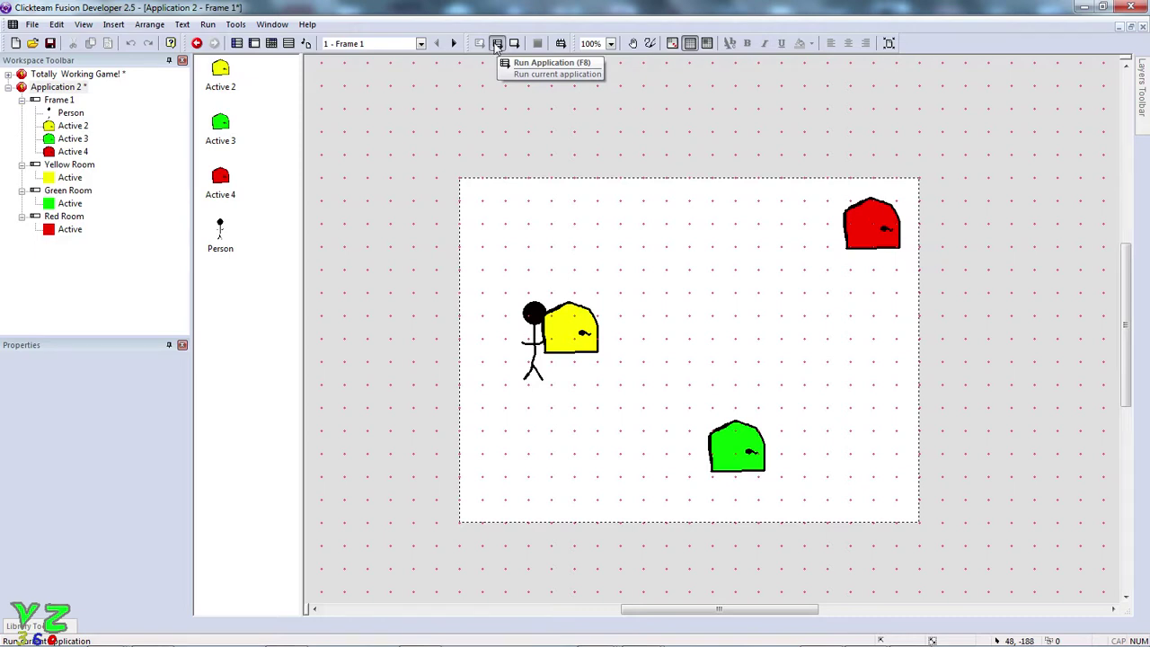
# - Run the application and walk the Person from the yellow door up towards the red door
pyautogui.click(497, 44)
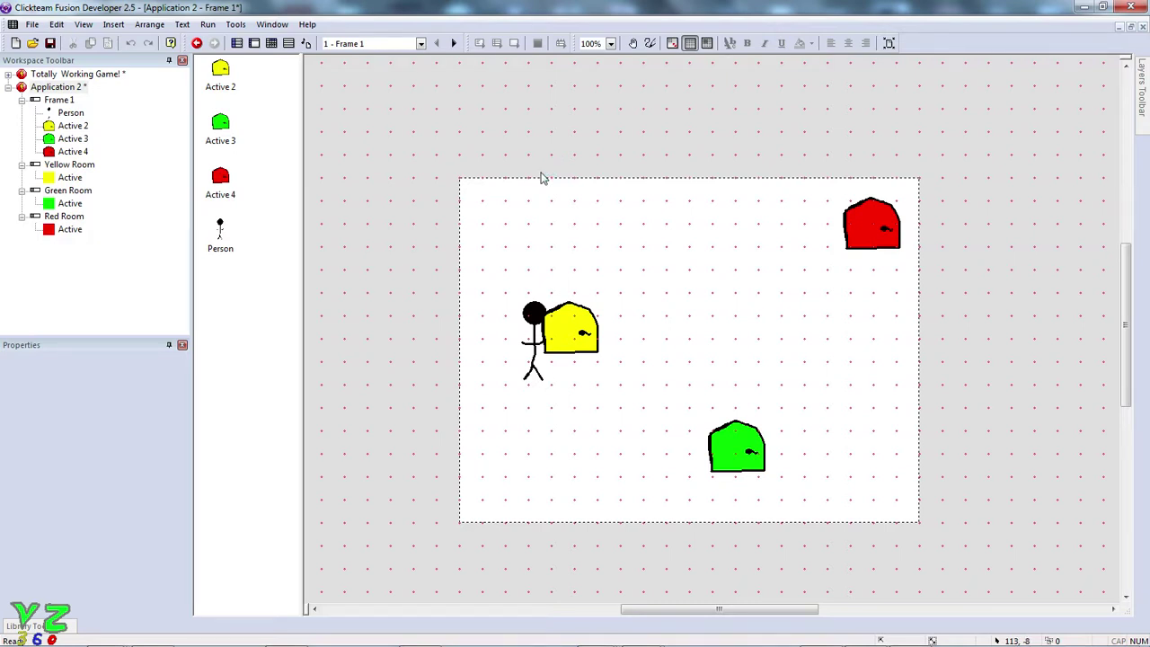
pyautogui.scroll(-2, 542, 177)
pyautogui.scroll(2, 542, 177)
pyautogui.click(707, 42)
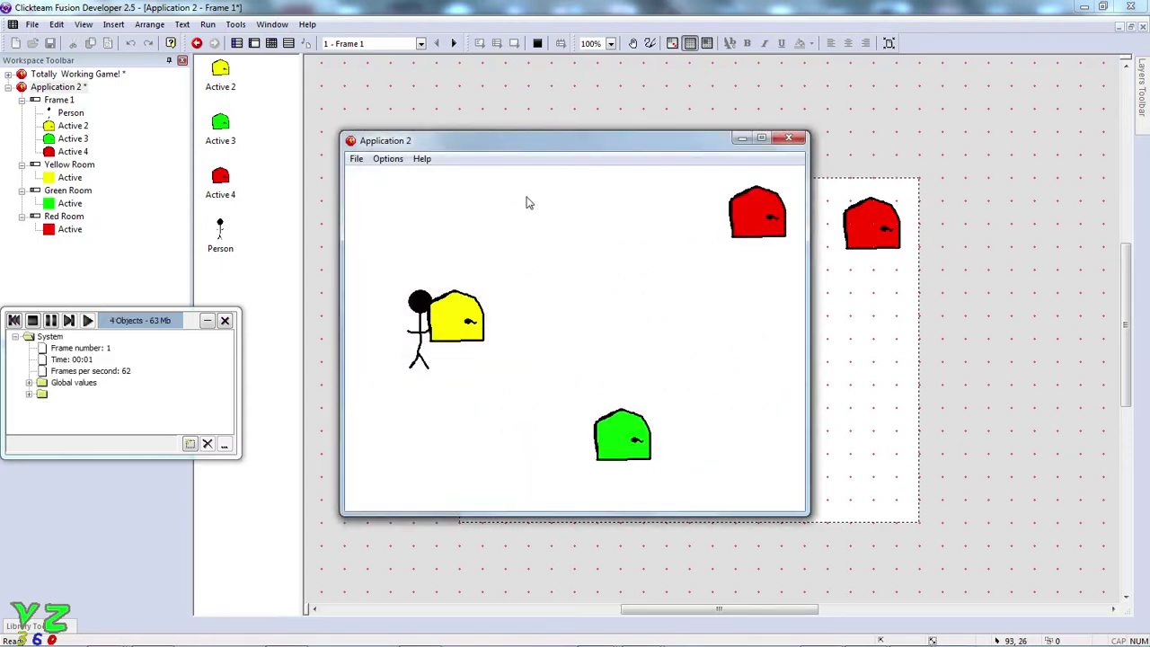
pyautogui.press('Right')
pyautogui.press('Up')
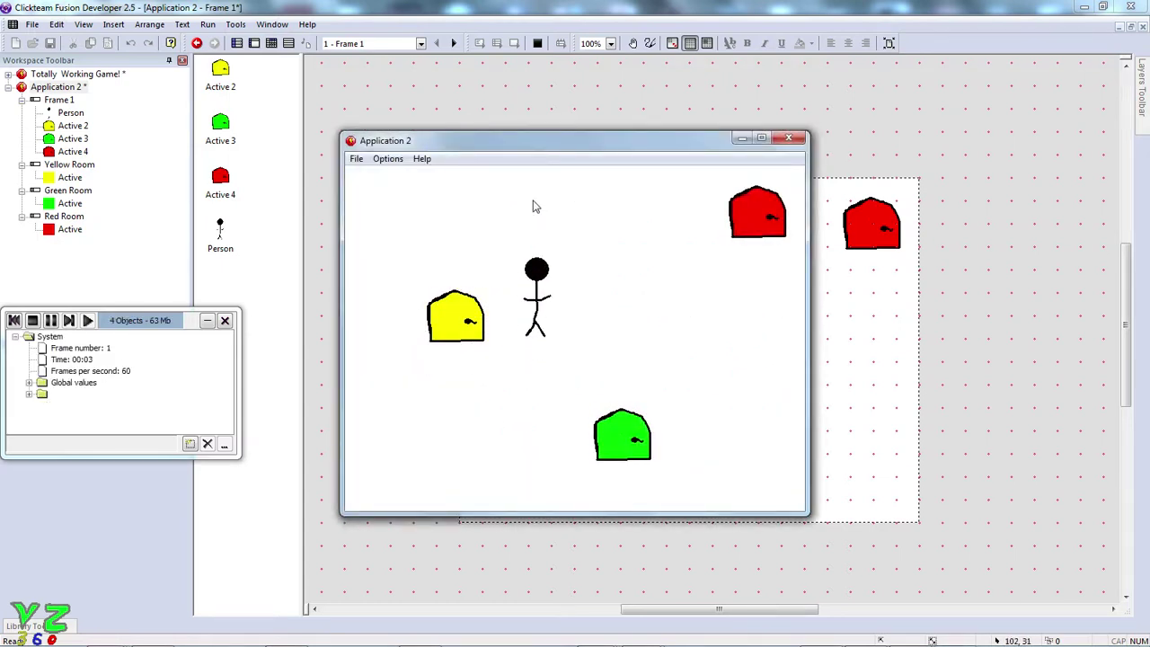
pyautogui.press('Down')
pyautogui.press('Up')
pyautogui.press('Up')
pyautogui.press('Left')
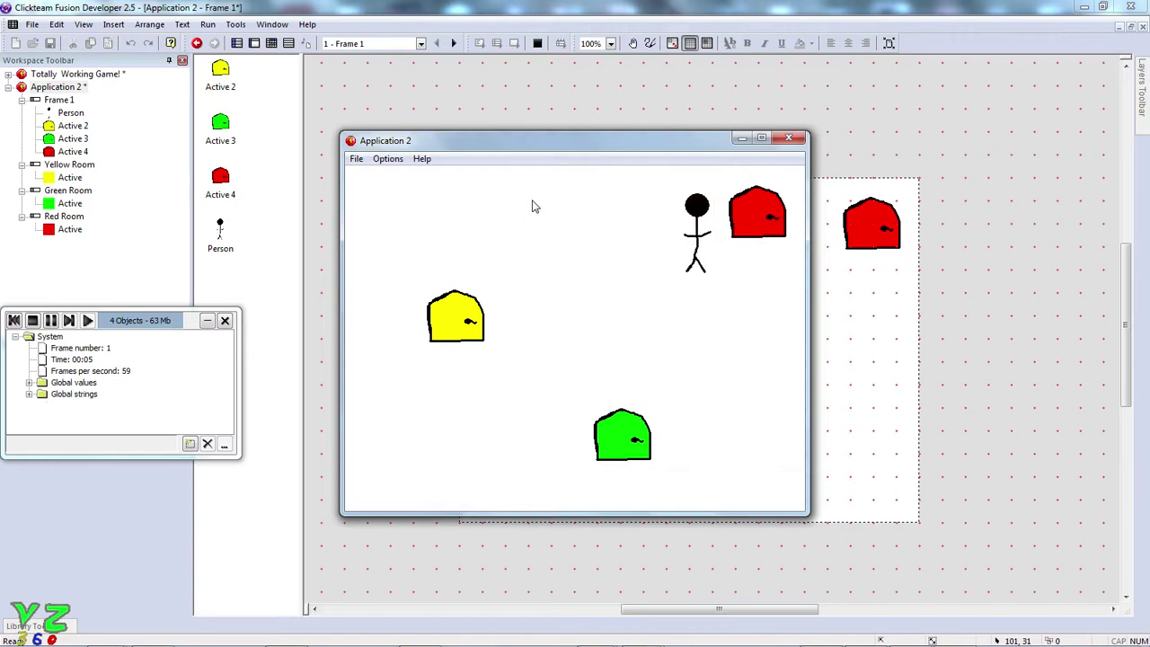
# - Walk the Person onto the green door, enter it to test the jump to the Green Room, and close the test run
pyautogui.press('Down')
pyautogui.press('Down')
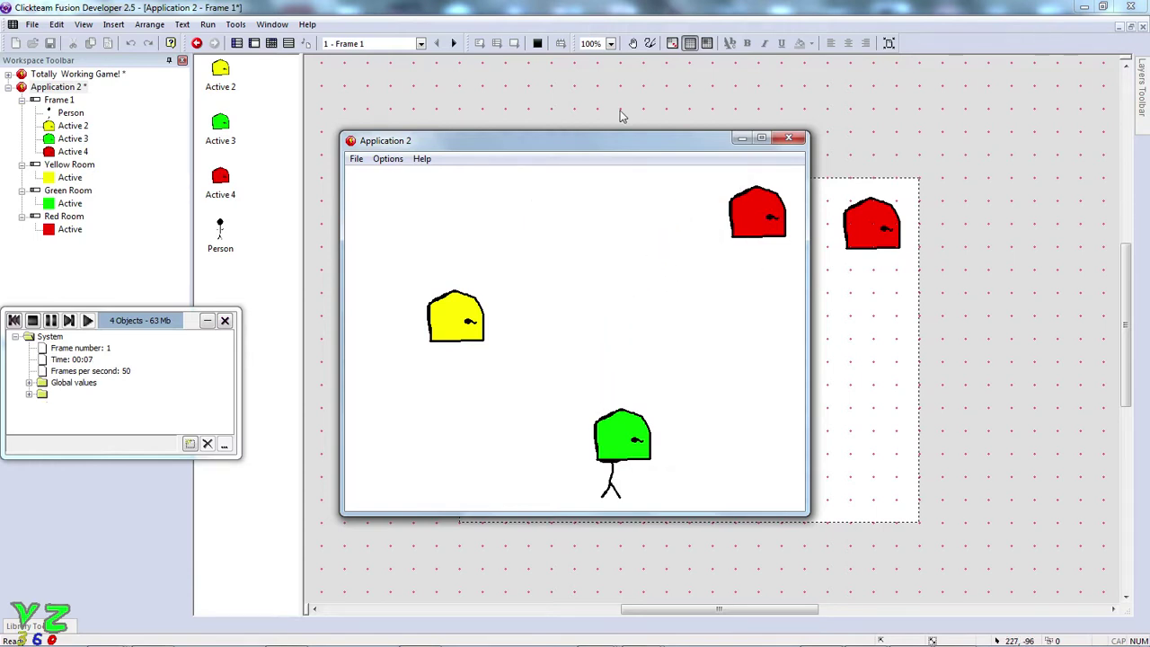
pyautogui.press('Up')
pyautogui.press('Right')
pyautogui.press('Up')
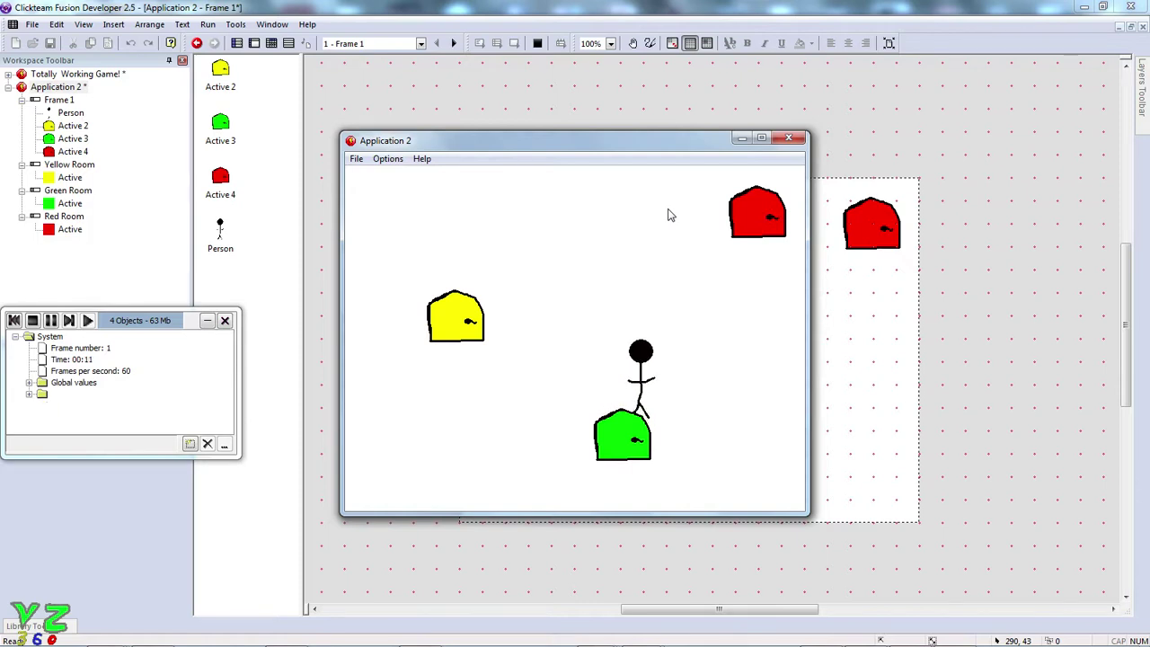
pyautogui.press('Down')
pyautogui.press('Right')
pyautogui.press('Up')
pyautogui.press('Down')
pyautogui.press('Left')
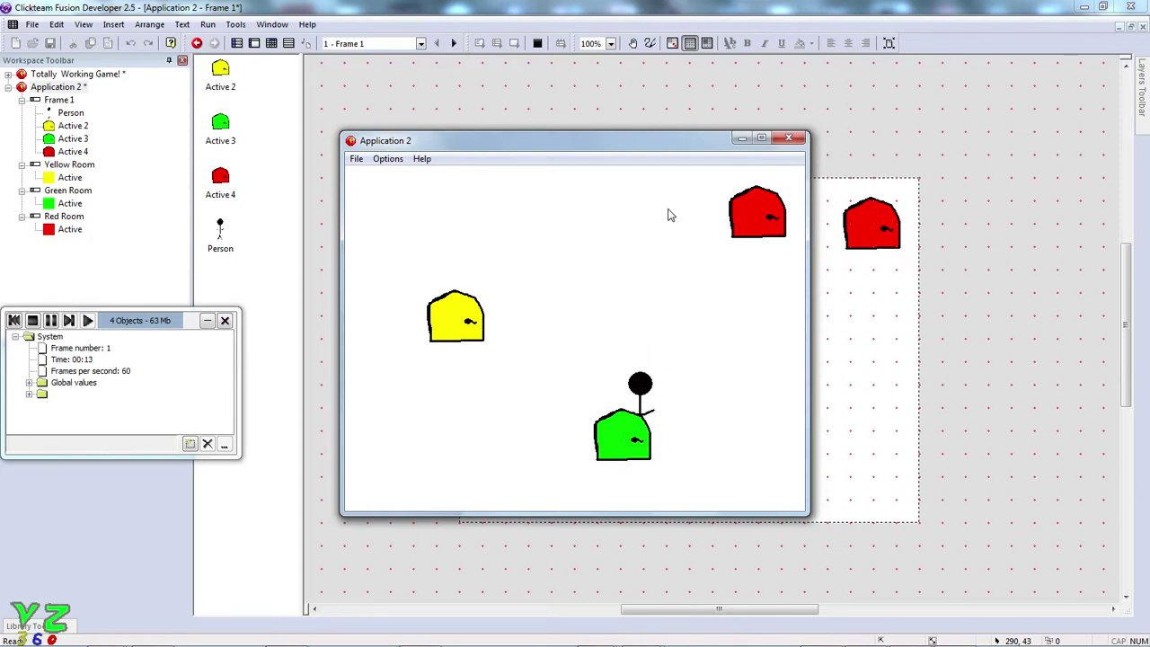
pyautogui.press('Up')
pyautogui.press('Down')
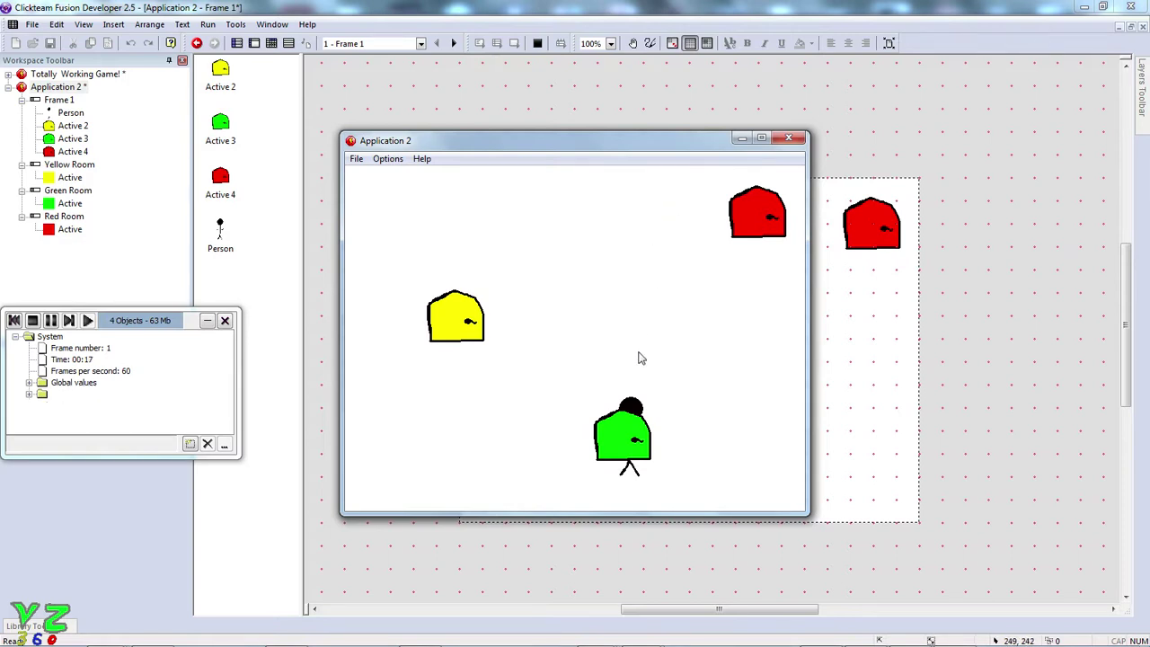
pyautogui.press('Up')
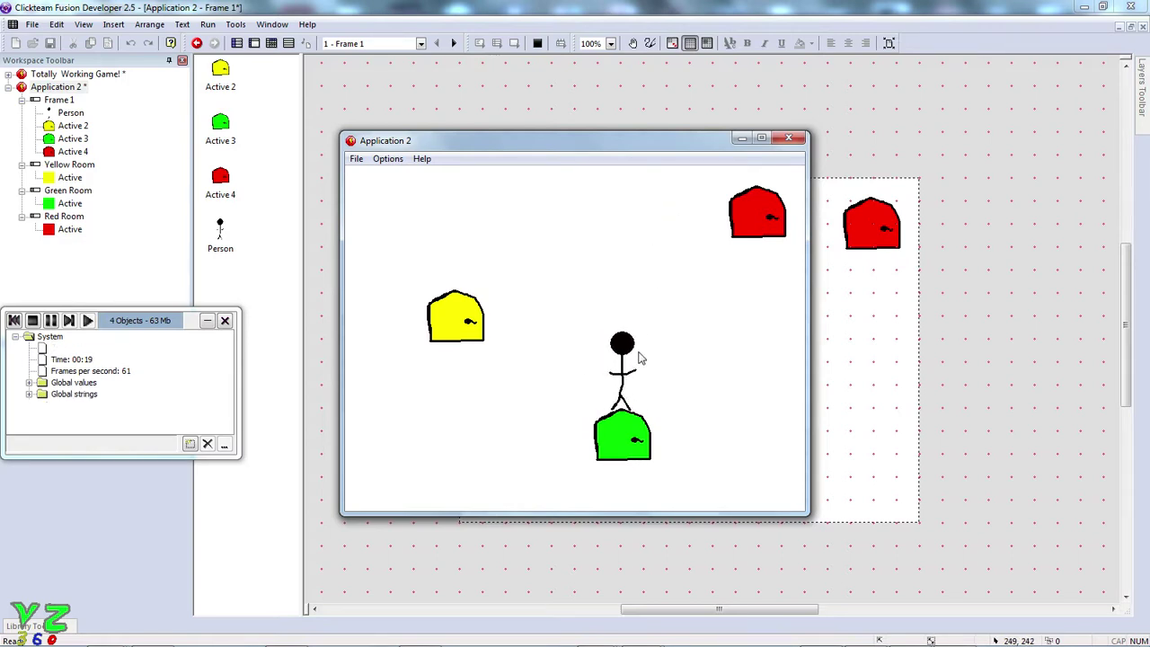
pyautogui.press('Down')
pyautogui.press('Right')
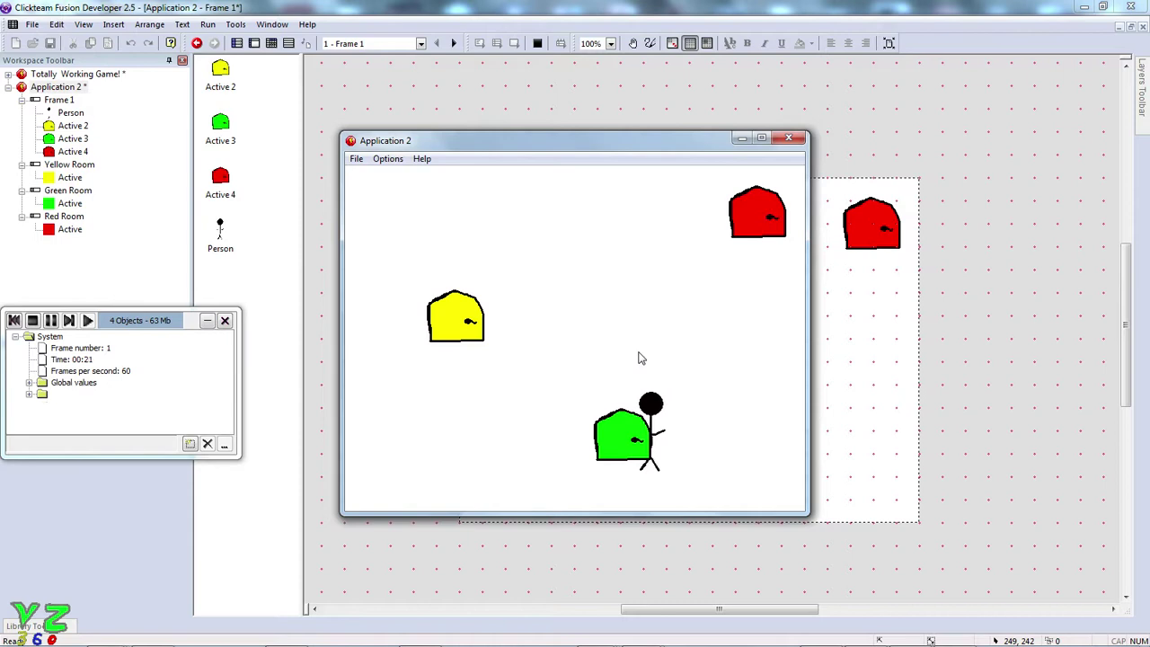
pyautogui.press('Left')
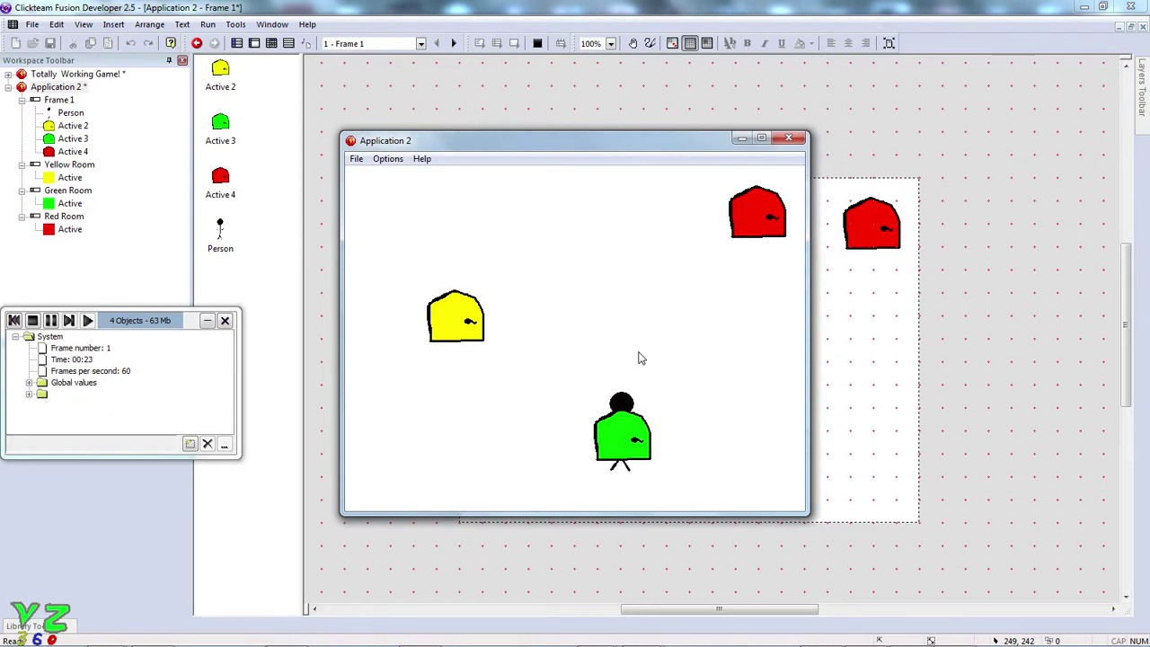
pyautogui.press('space')
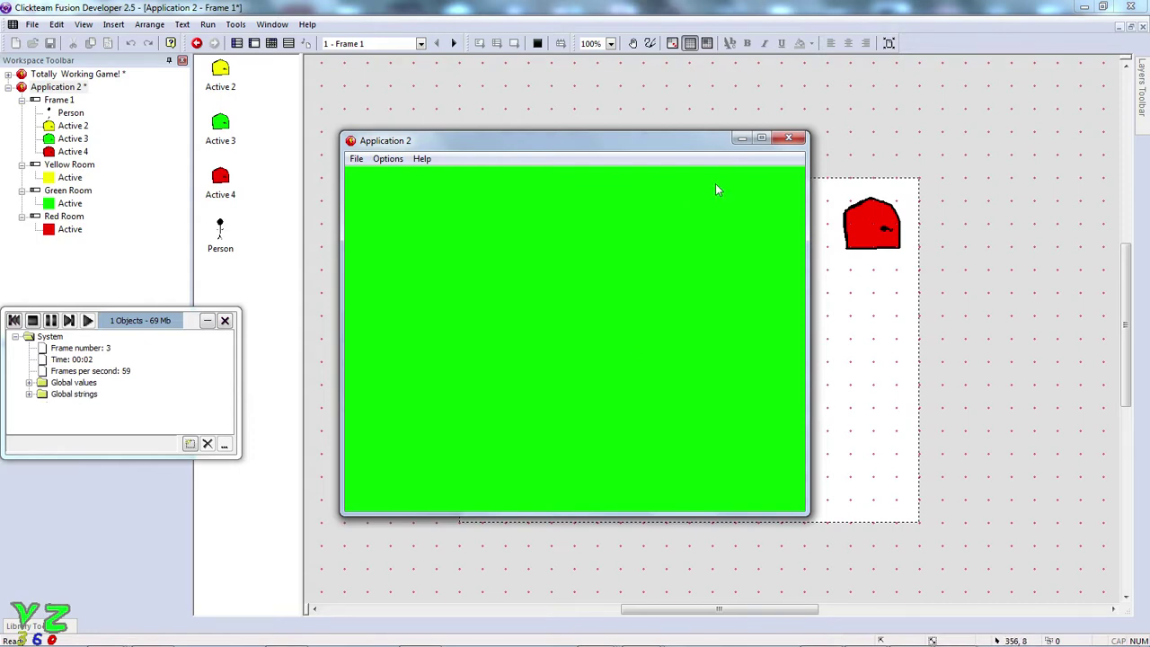
pyautogui.click(789, 137)
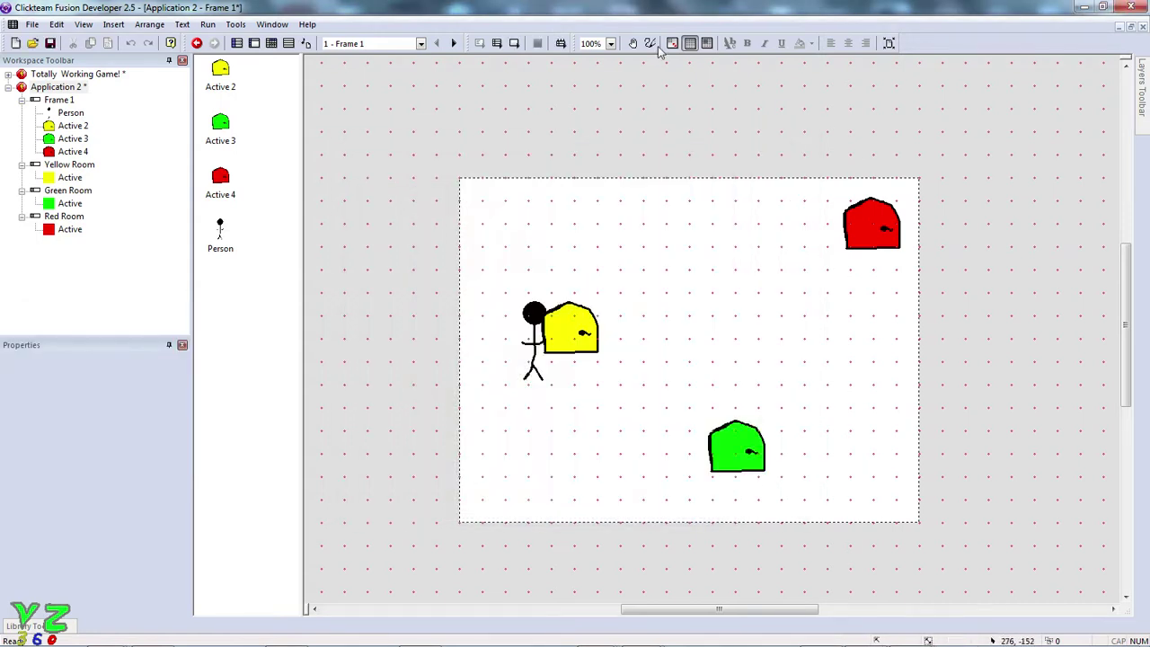
pyautogui.click(58, 86)
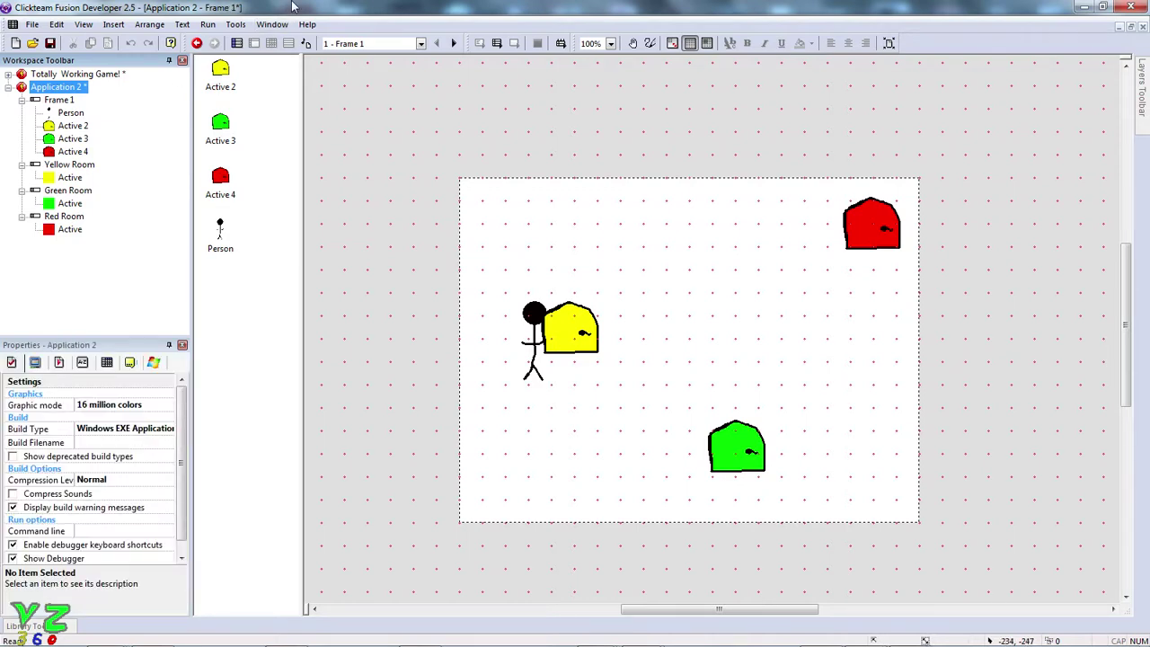
pyautogui.click(333, 106)
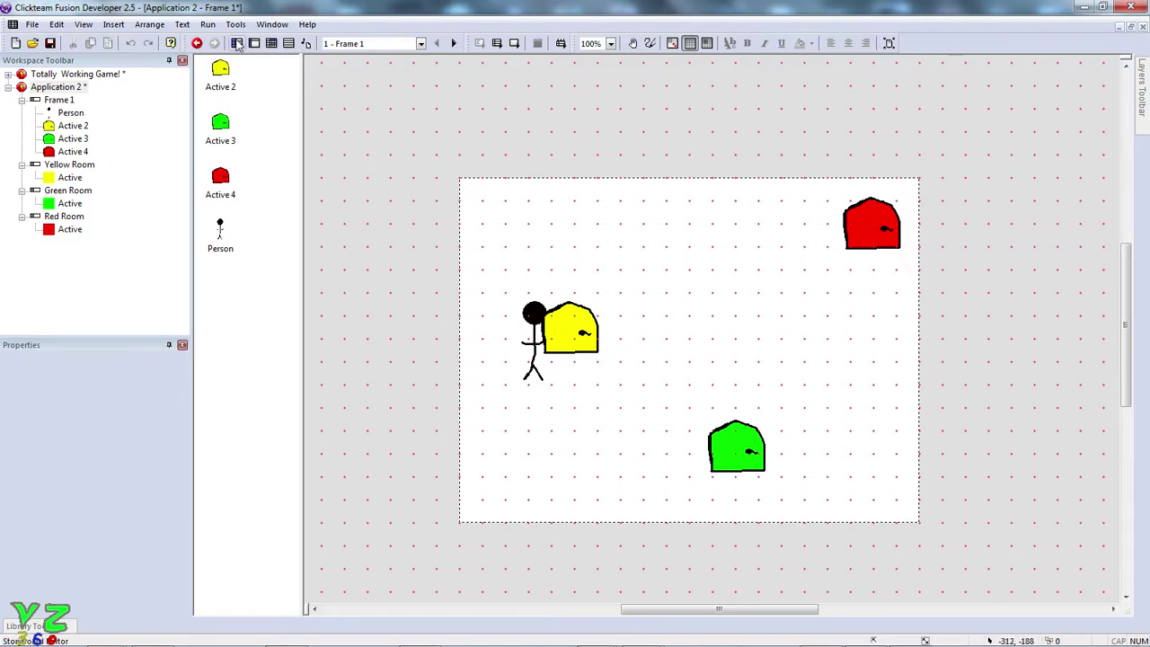
# - Add an event condition to the Yellow Room that triggers upon pressing the Space bar
pyautogui.click(77, 170)
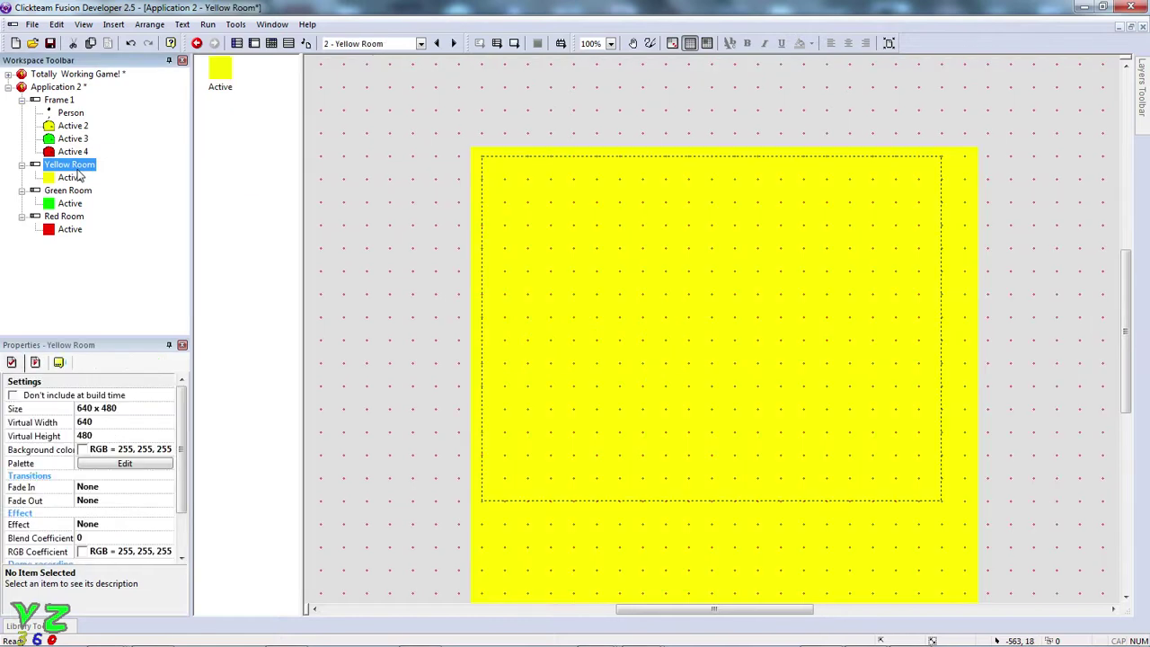
pyautogui.click(392, 175)
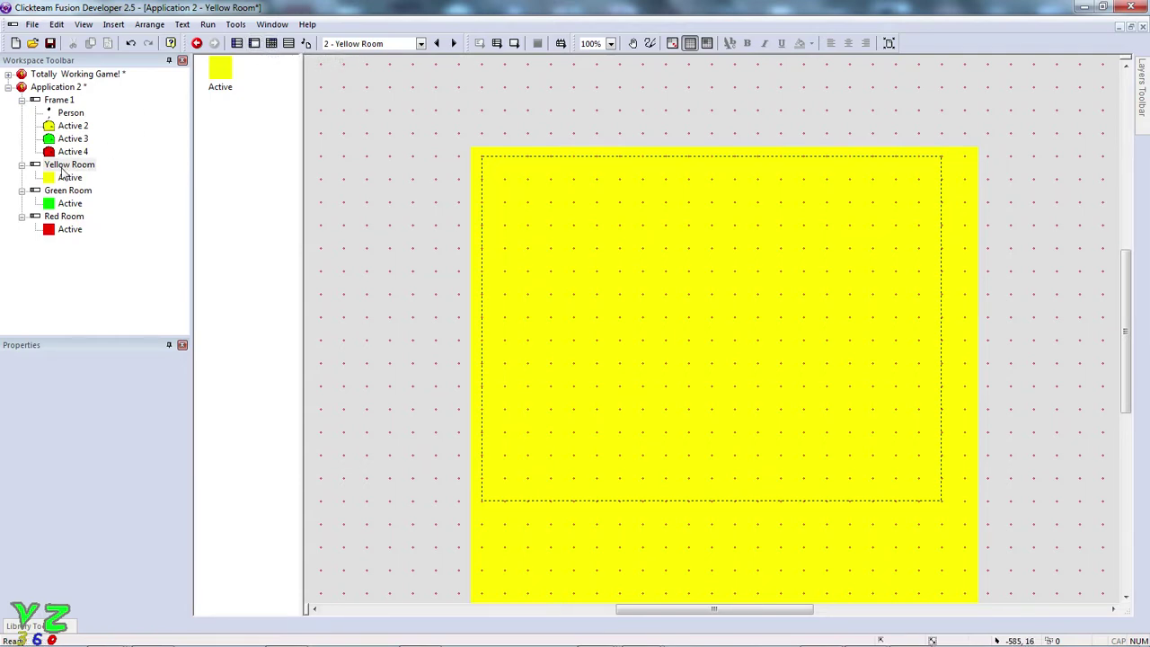
pyautogui.click(272, 45)
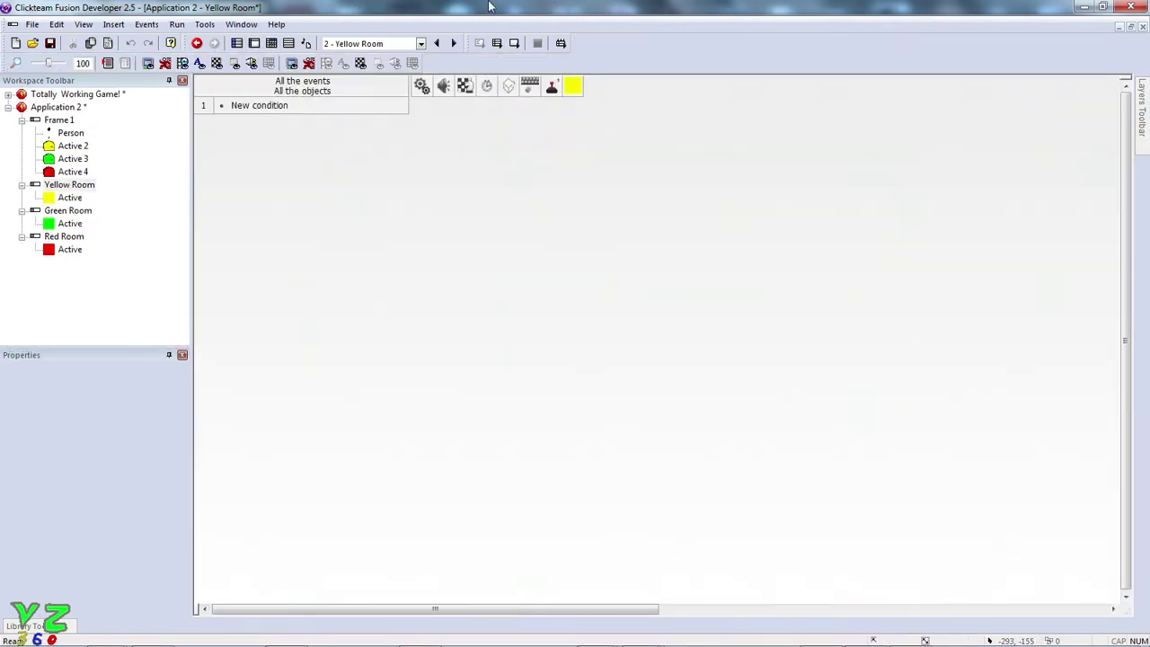
pyautogui.click(252, 106)
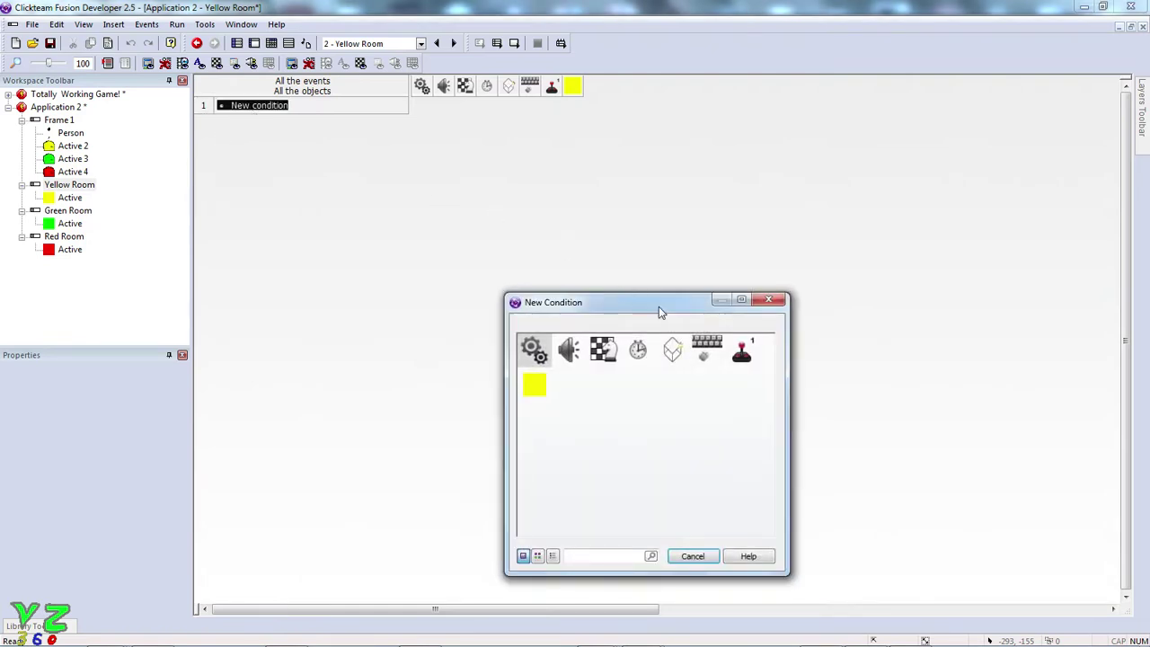
pyautogui.click(702, 348)
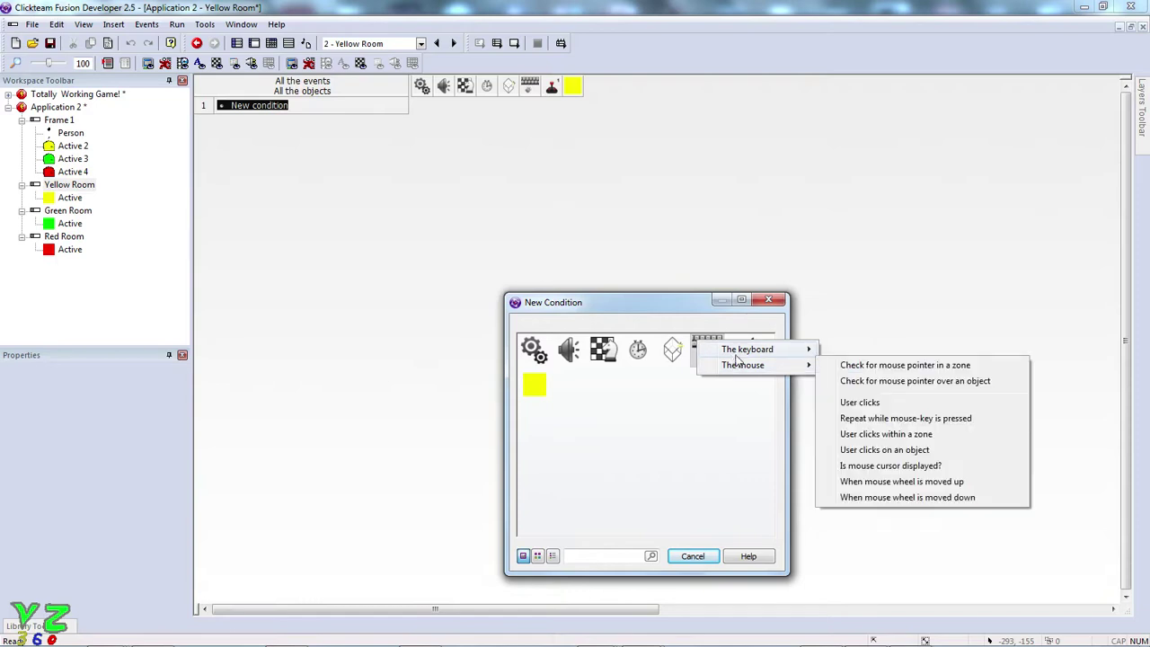
pyautogui.moveTo(746, 350)
pyautogui.click(856, 351)
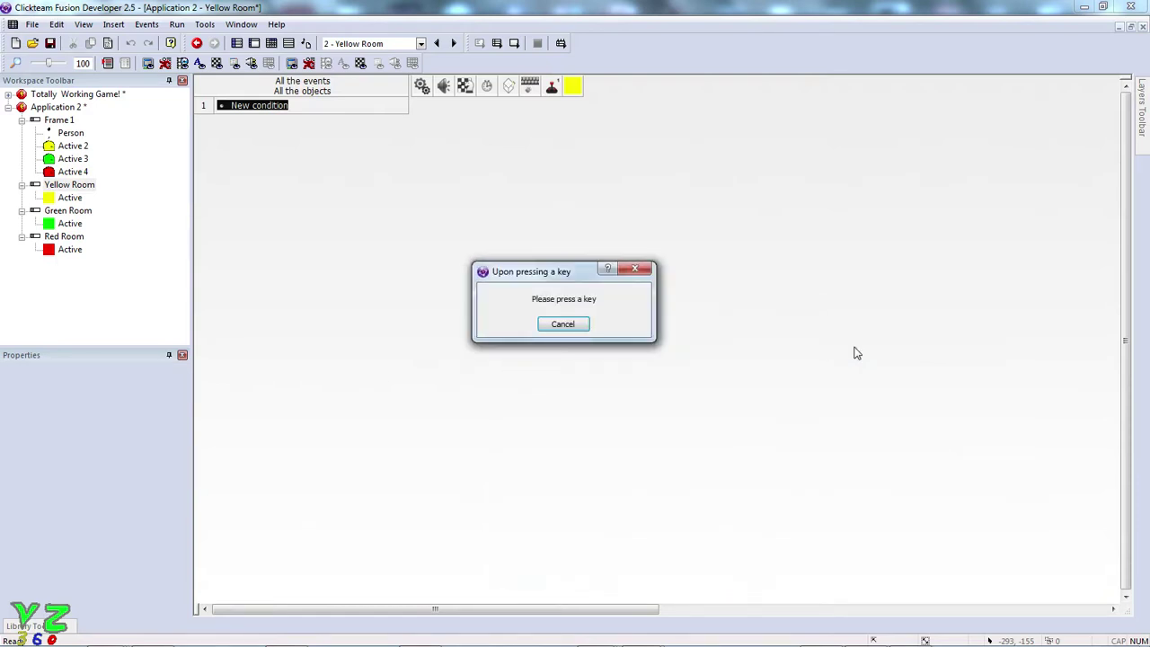
pyautogui.press('space')
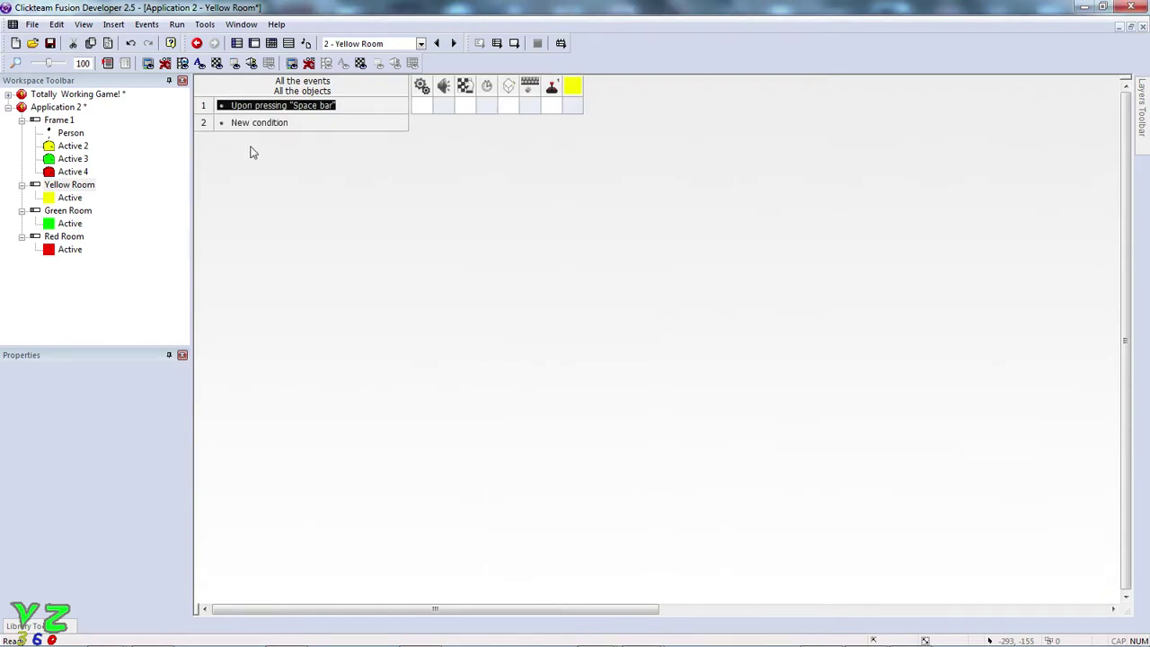
# - Give the Yellow Room's Space bar event a jump-to-frame action leading to Frame 1
pyautogui.click(463, 105)
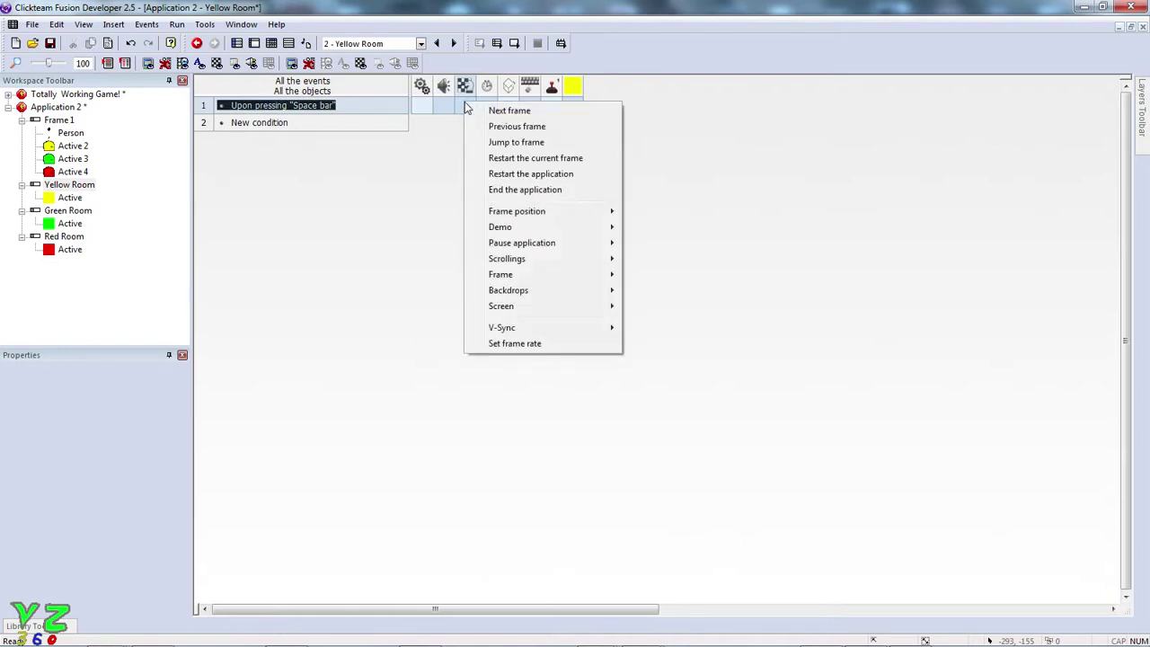
pyautogui.click(503, 142)
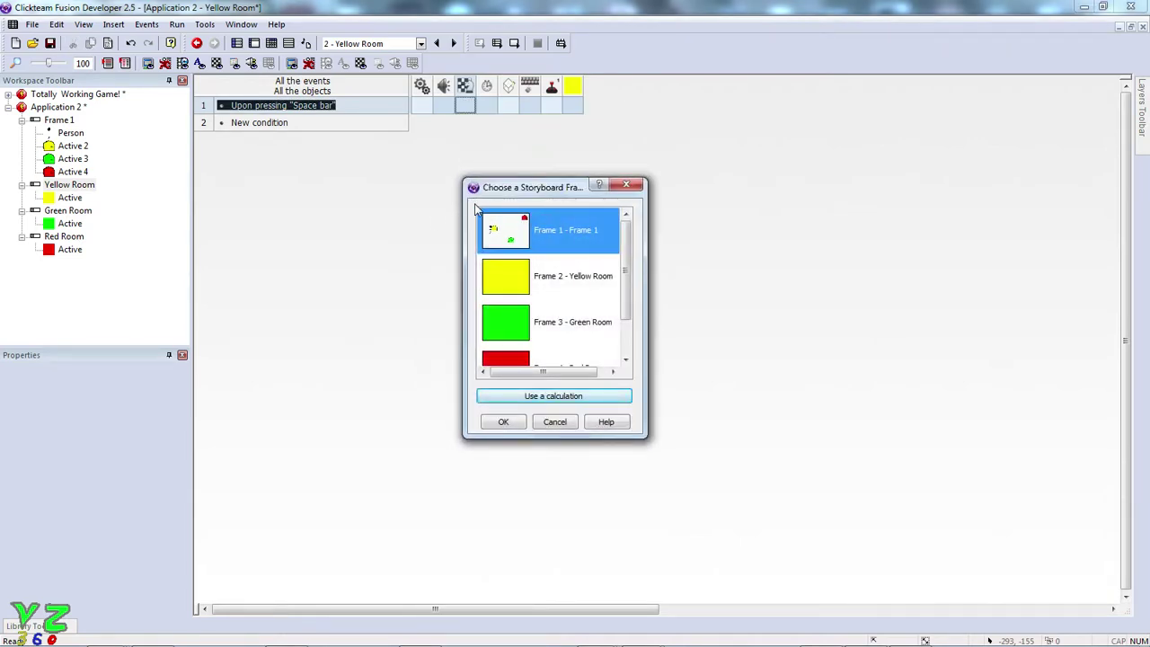
pyautogui.click(503, 422)
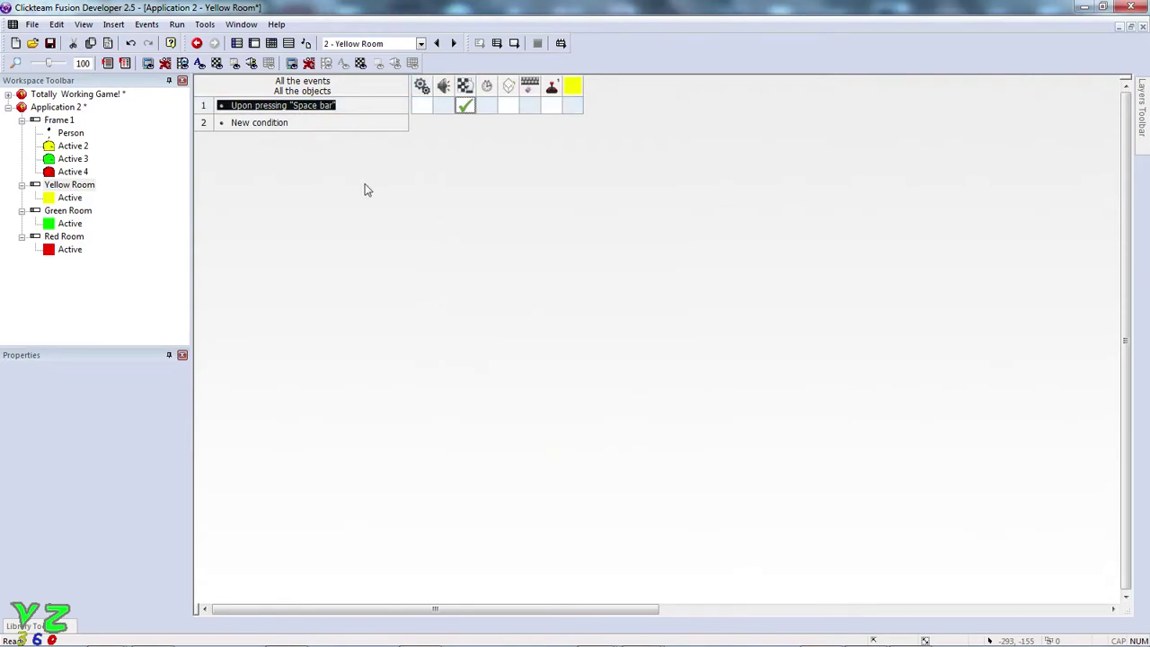
# - Copy the Yellow Room's whole Space bar event and paste it into the Green Room's events
pyautogui.click(205, 106)
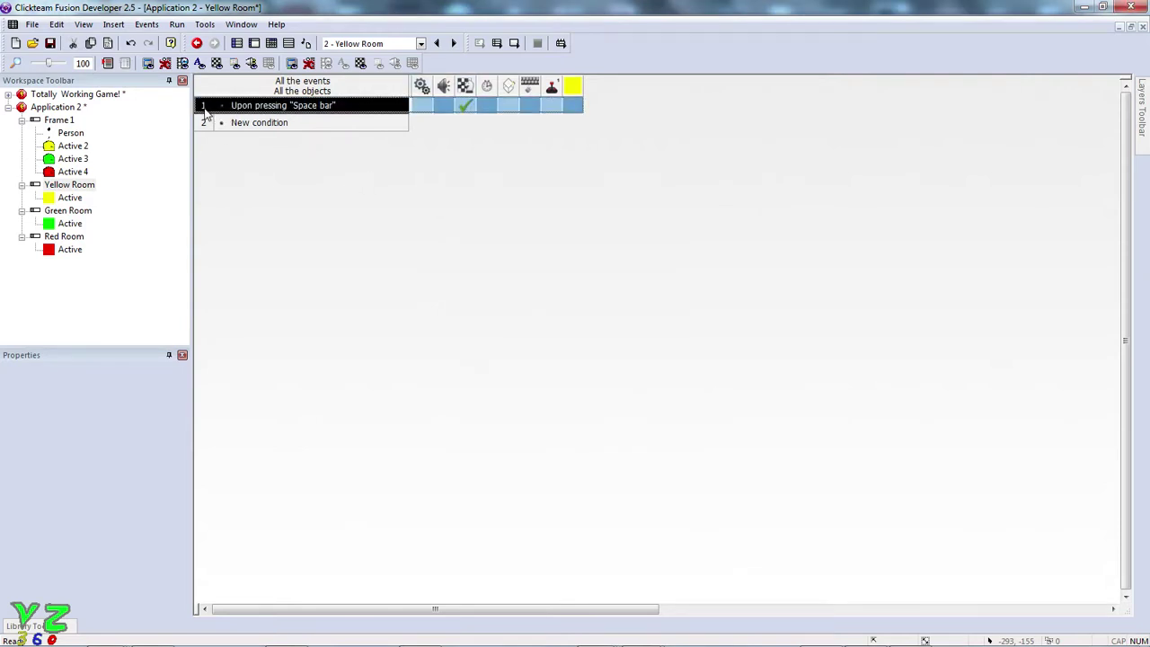
pyautogui.click(67, 212)
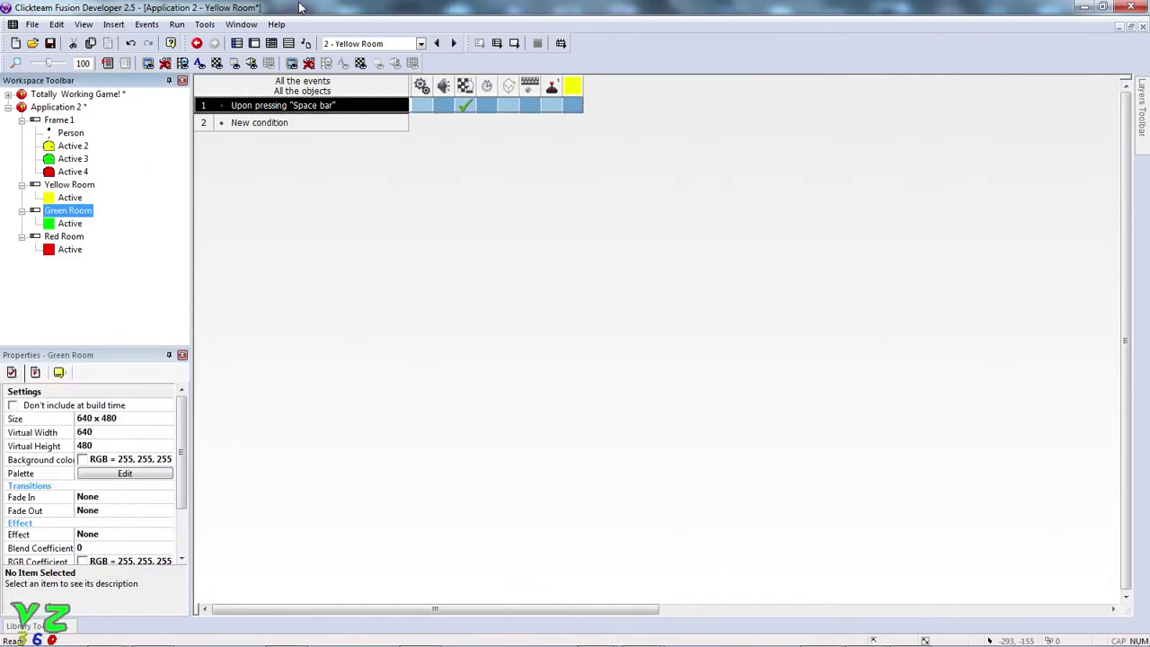
pyautogui.click(272, 43)
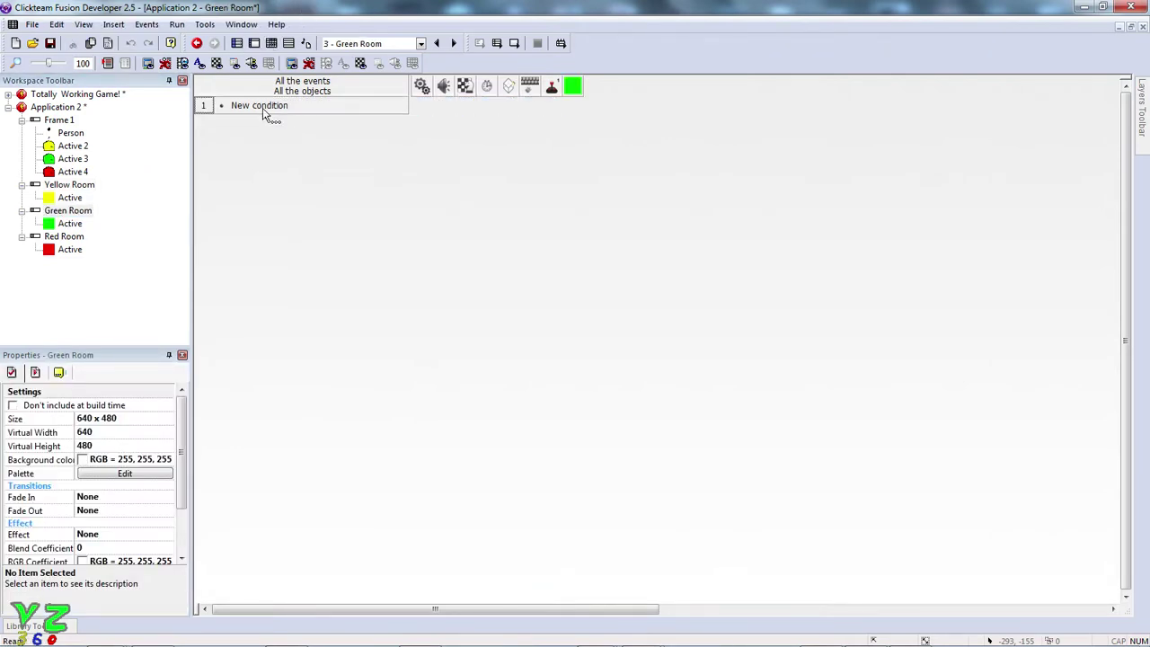
pyautogui.hotkey('ctrl', 'v')
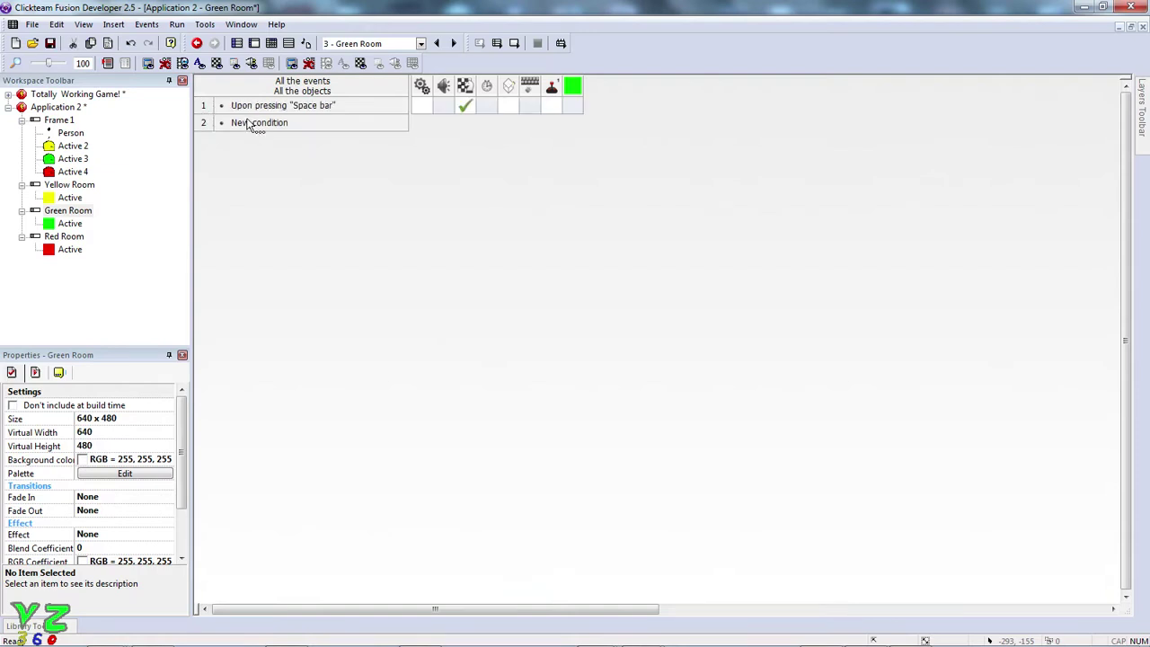
# - Paste the copied Space bar event into the Red Room's events
pyautogui.click(58, 236)
pyautogui.click(272, 43)
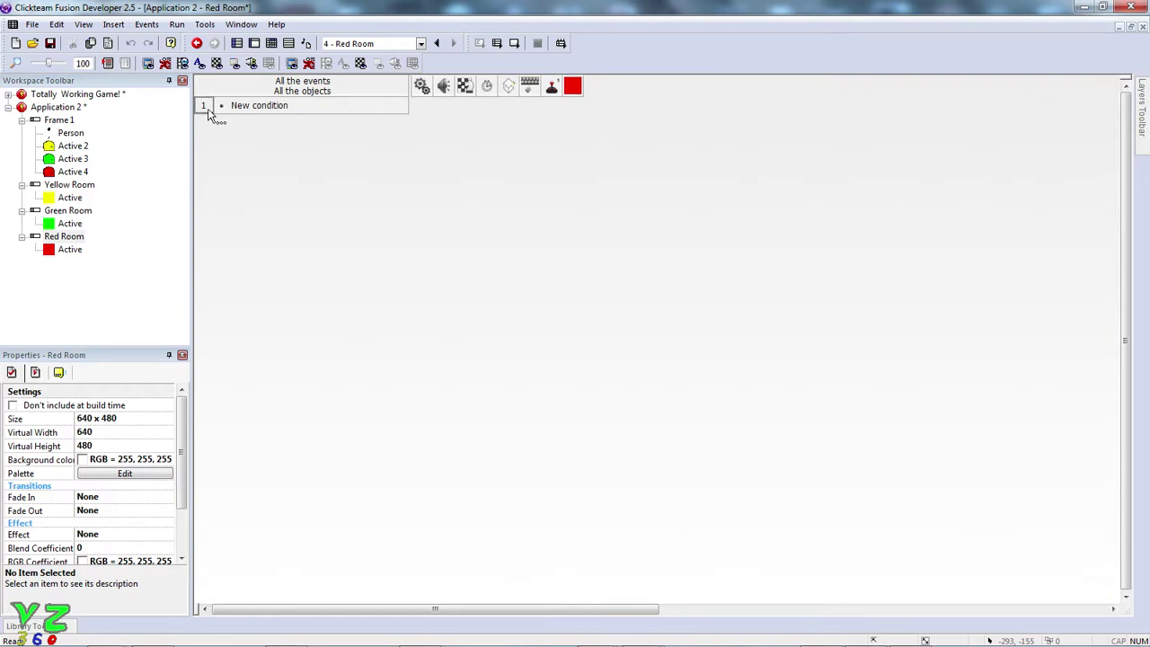
pyautogui.hotkey('ctrl', 'v')
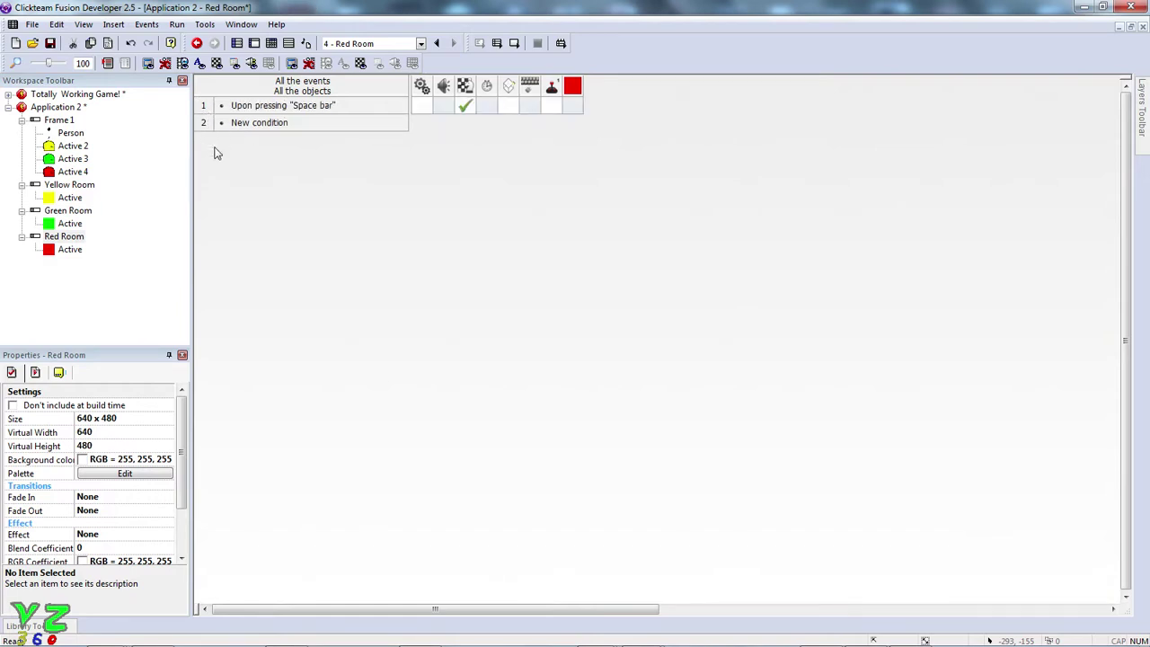
pyautogui.doubleClick(335, 7)
pyautogui.moveTo(422, 185)
pyautogui.mouseDown()
pyautogui.moveTo(634, 217)
pyautogui.moveTo(796, 432)
pyautogui.moveTo(783, 449)
pyautogui.moveTo(671, 382)
pyautogui.moveTo(398, 80)
pyautogui.moveTo(476, 4)
pyautogui.mouseUp()
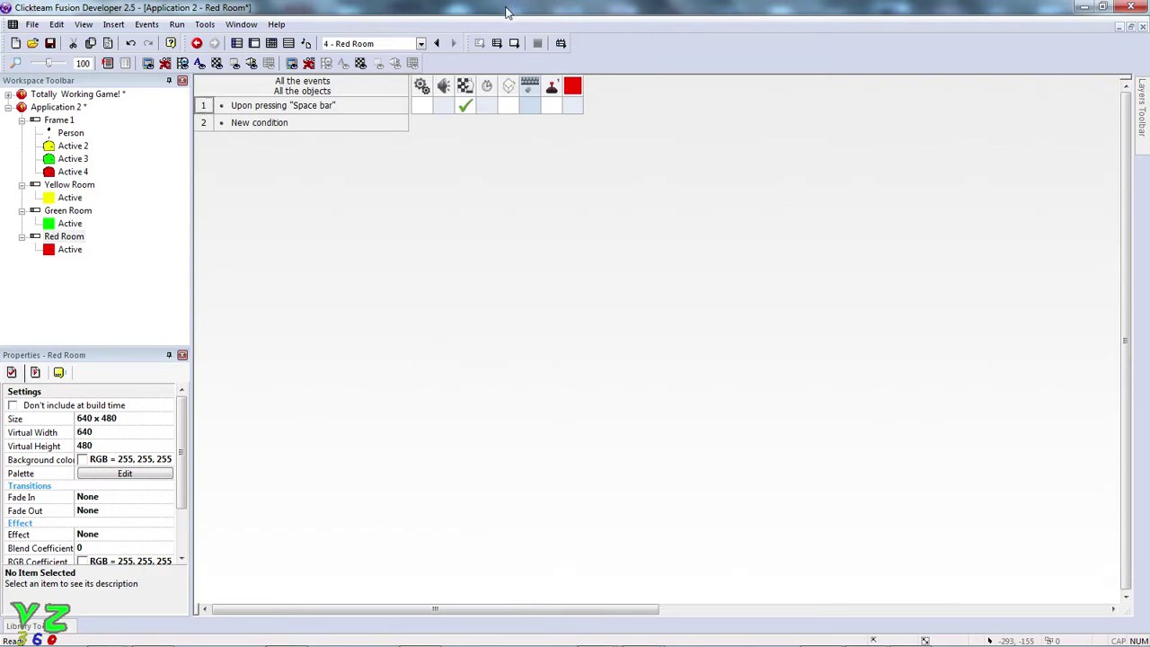
pyautogui.click(94, 149)
pyautogui.click(353, 199)
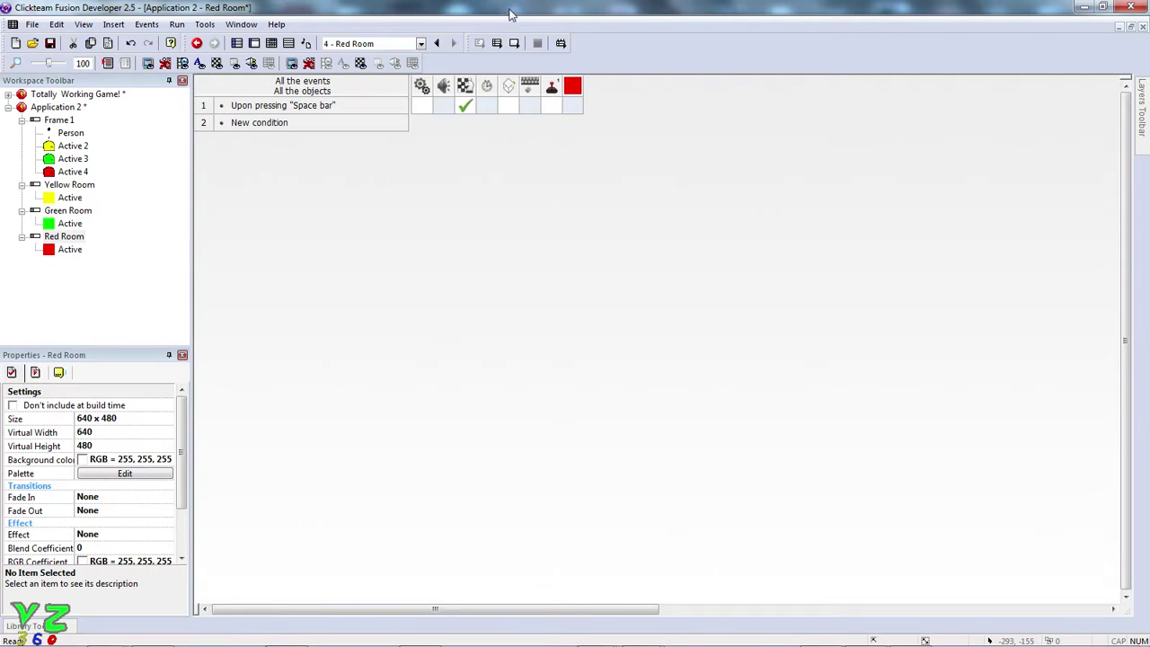
# - Run the application and walk the Person around the yellow door and down onto the green door
pyautogui.click(512, 44)
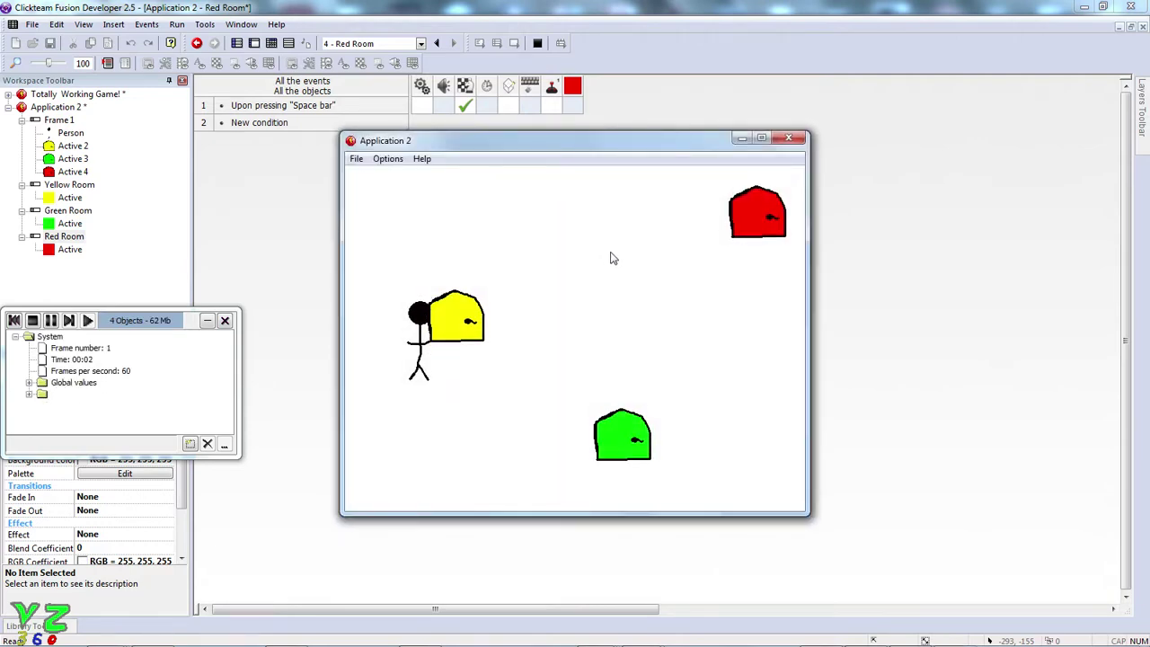
pyautogui.press('Right')
pyautogui.press('Up')
pyautogui.press('Right')
pyautogui.press('Up')
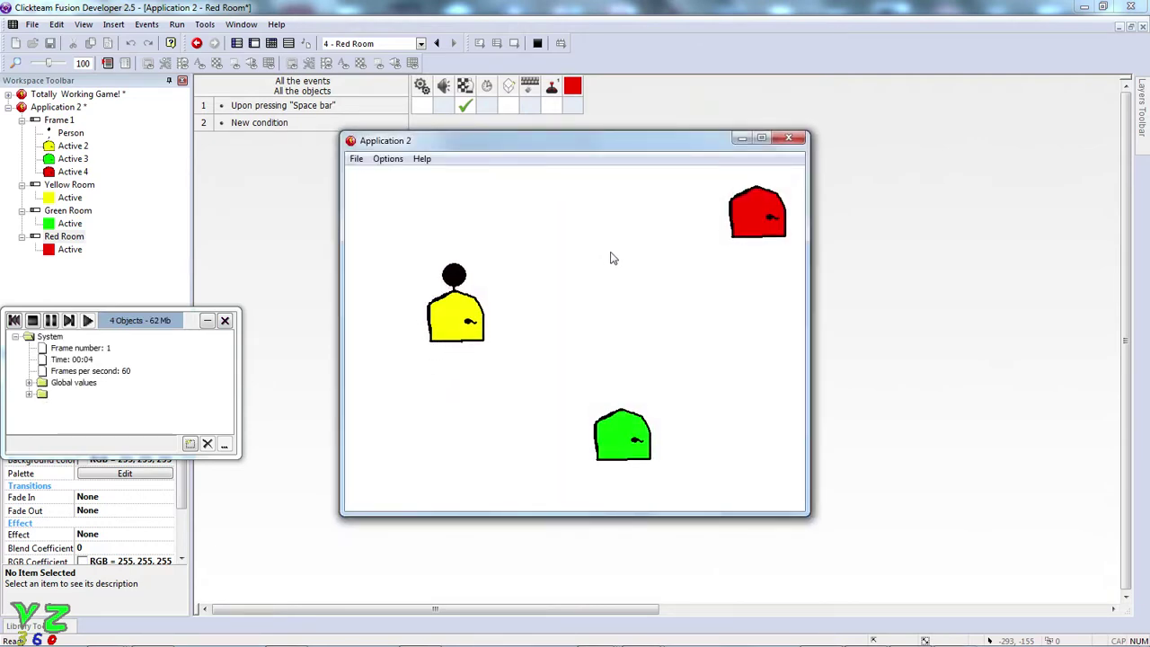
pyautogui.press('Left')
pyautogui.press('Down')
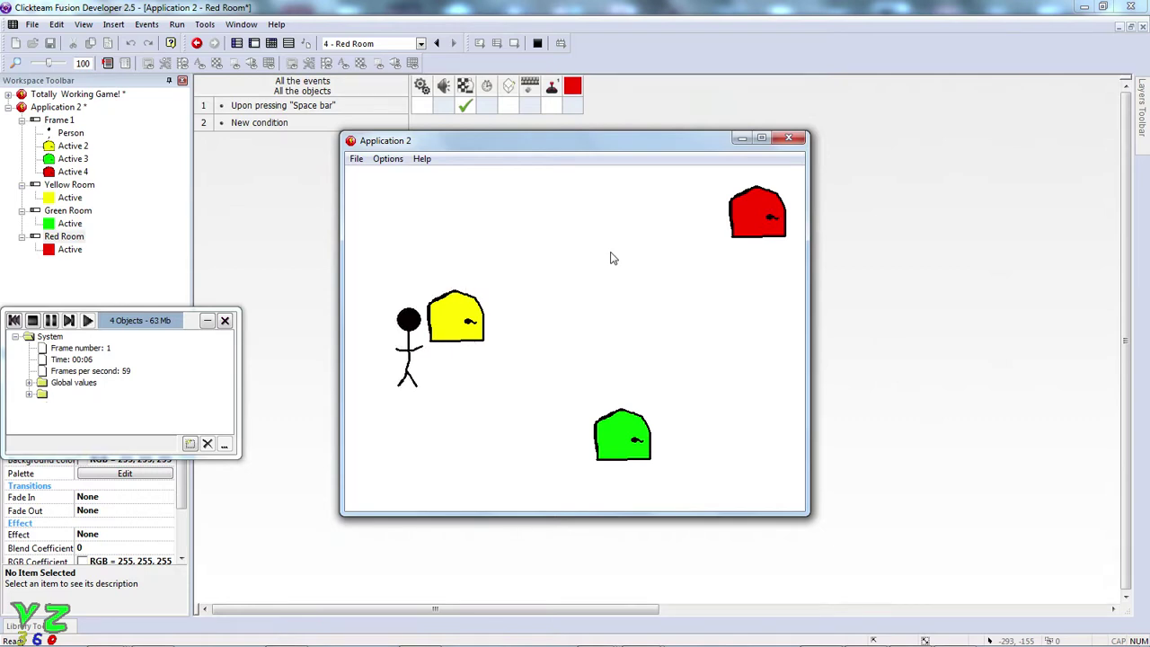
pyautogui.press('Up')
pyautogui.press('Right')
pyautogui.press('Down')
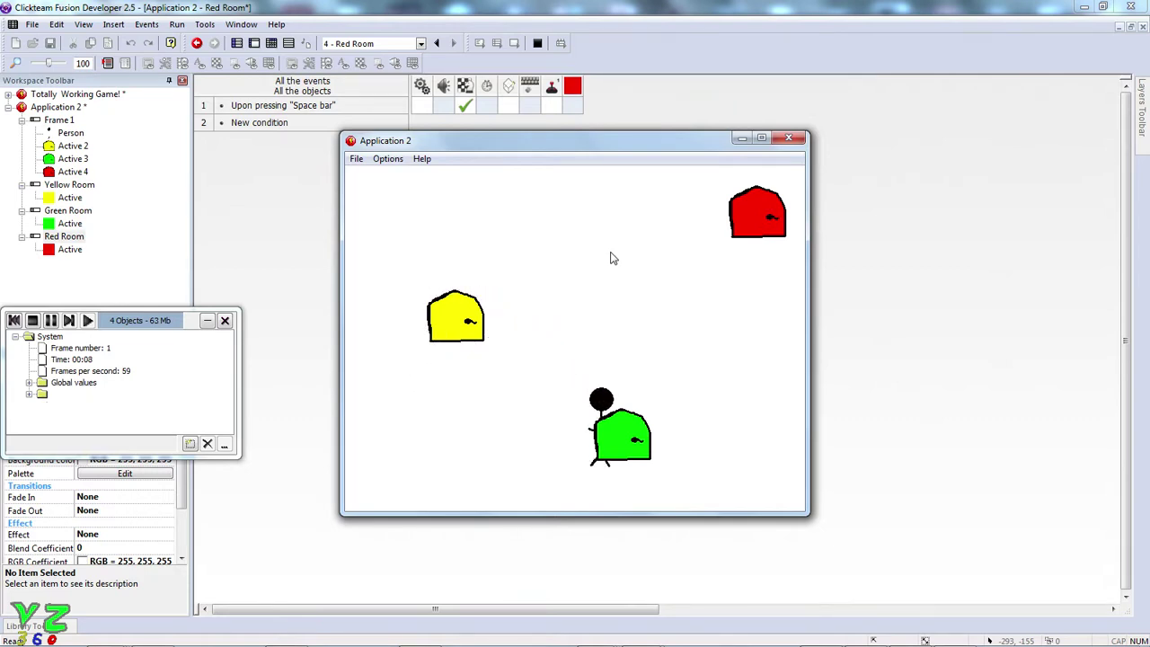
pyautogui.press('Right')
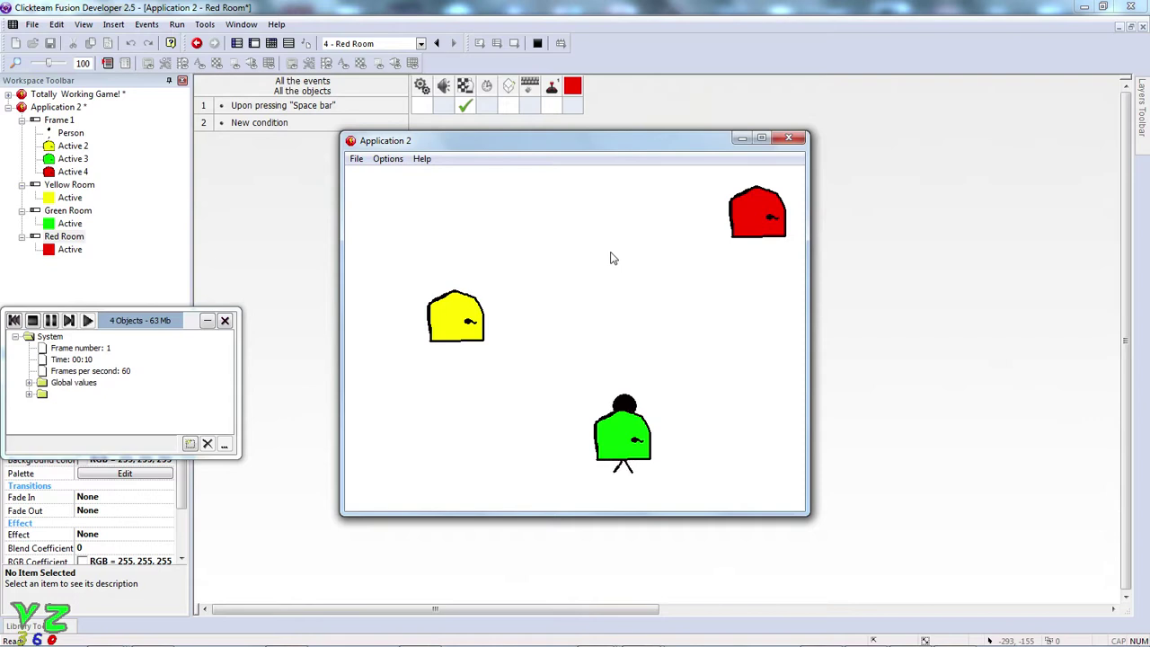
pyautogui.press('Left')
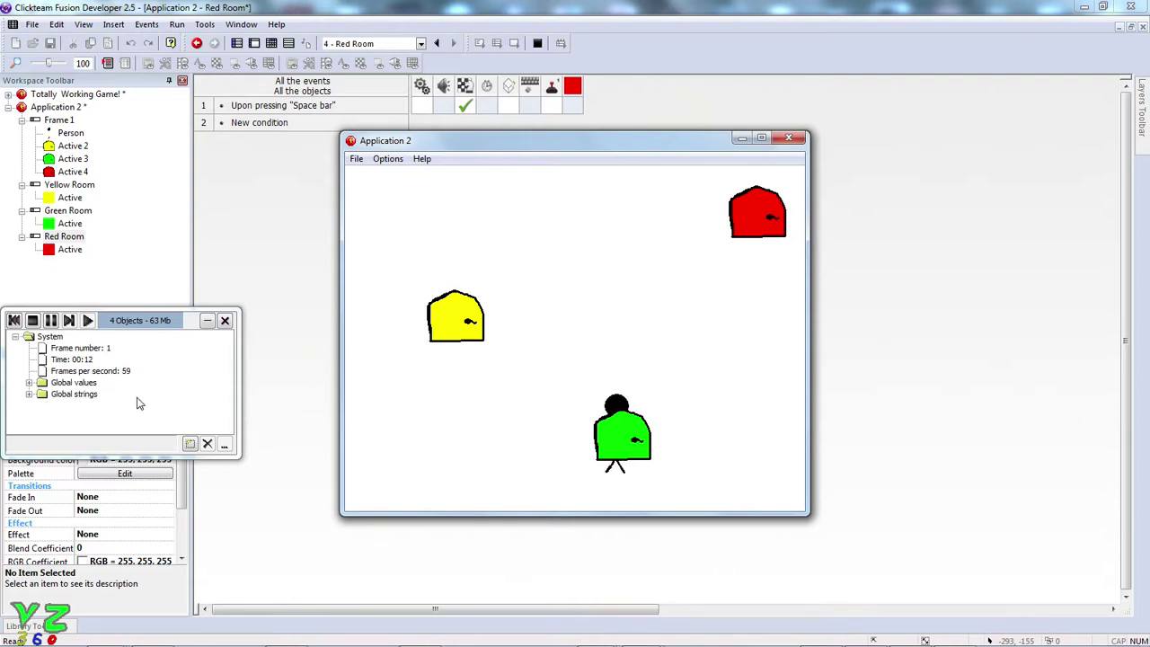
# - Expand the global values in the debugger to watch the Person's stored X and Y positions, and return to the running application
pyautogui.click(124, 392)
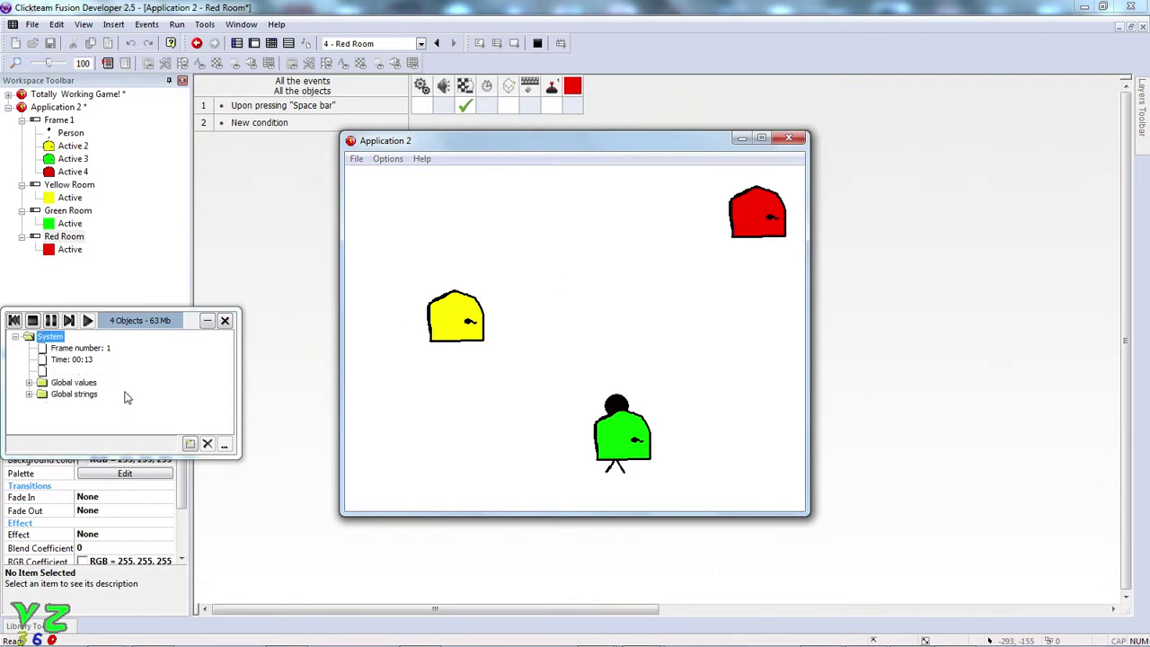
pyautogui.click(29, 383)
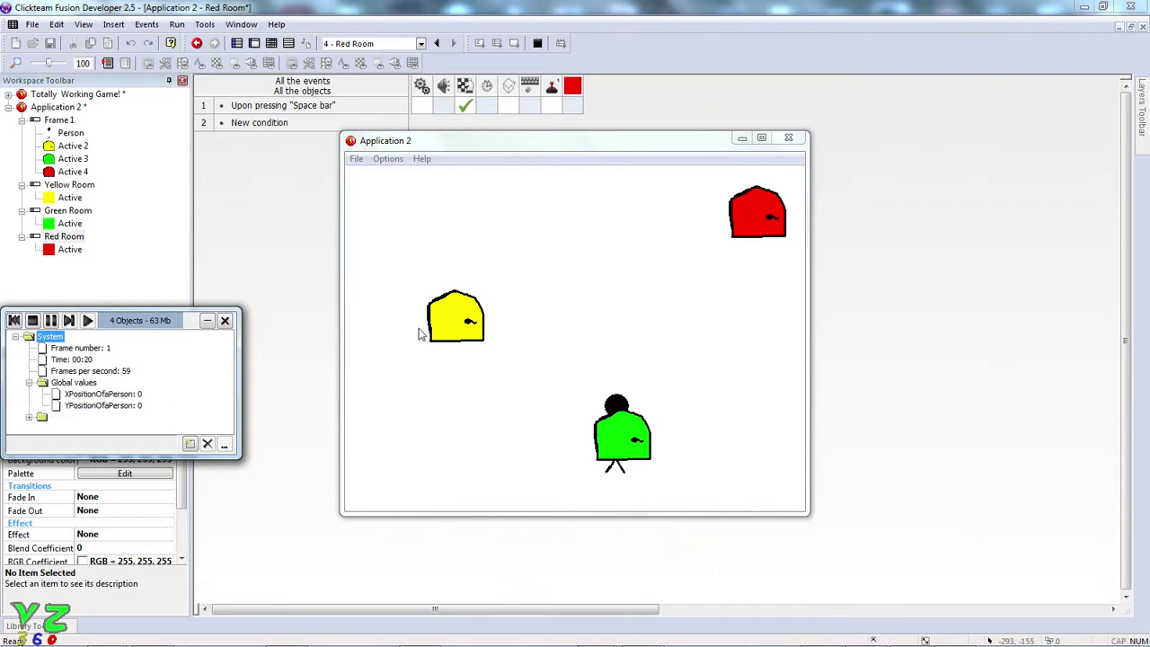
pyautogui.click(582, 367)
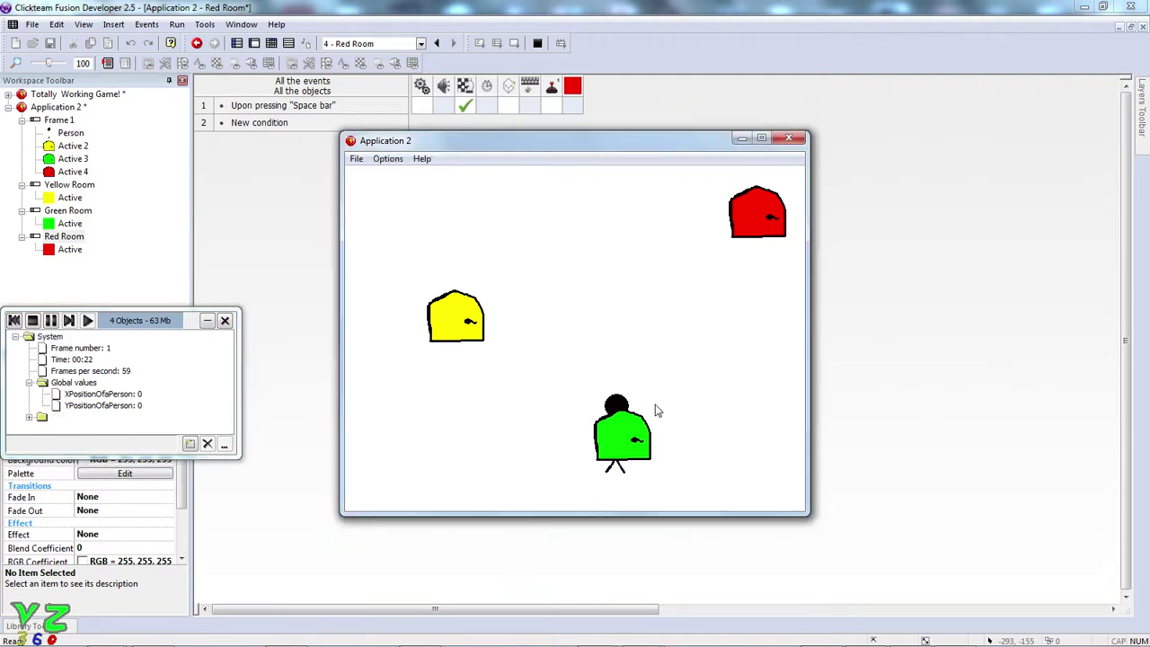
# - Test entering the green door and returning from the Green Room to Frame 1, and close the test run
pyautogui.press('space')
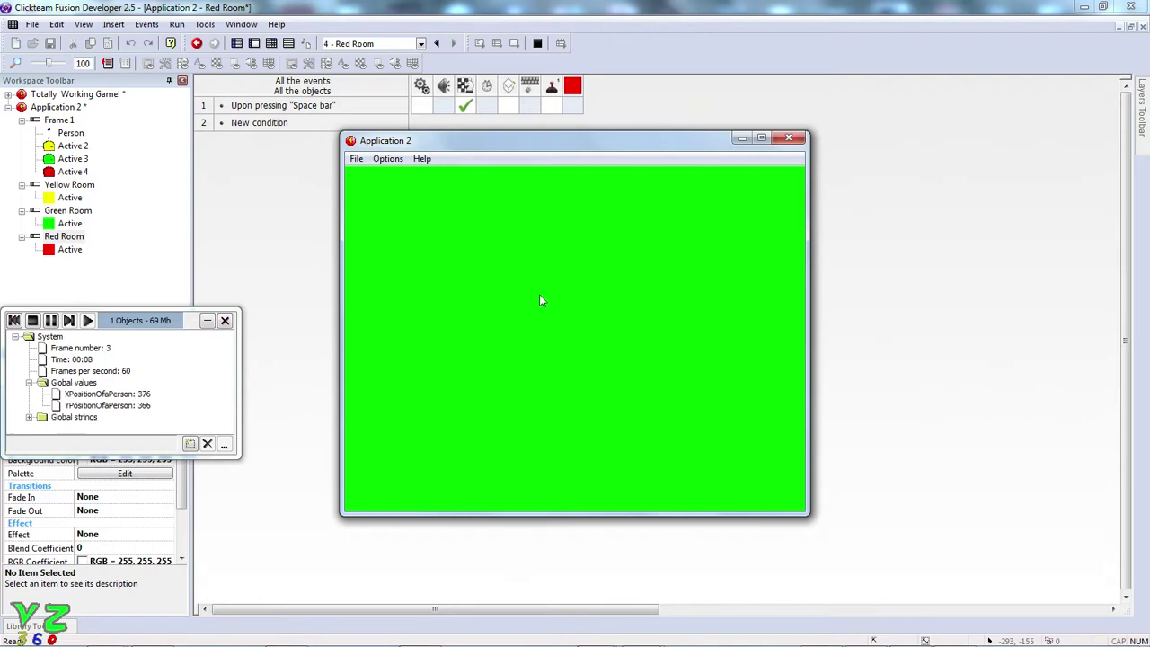
pyautogui.press('space')
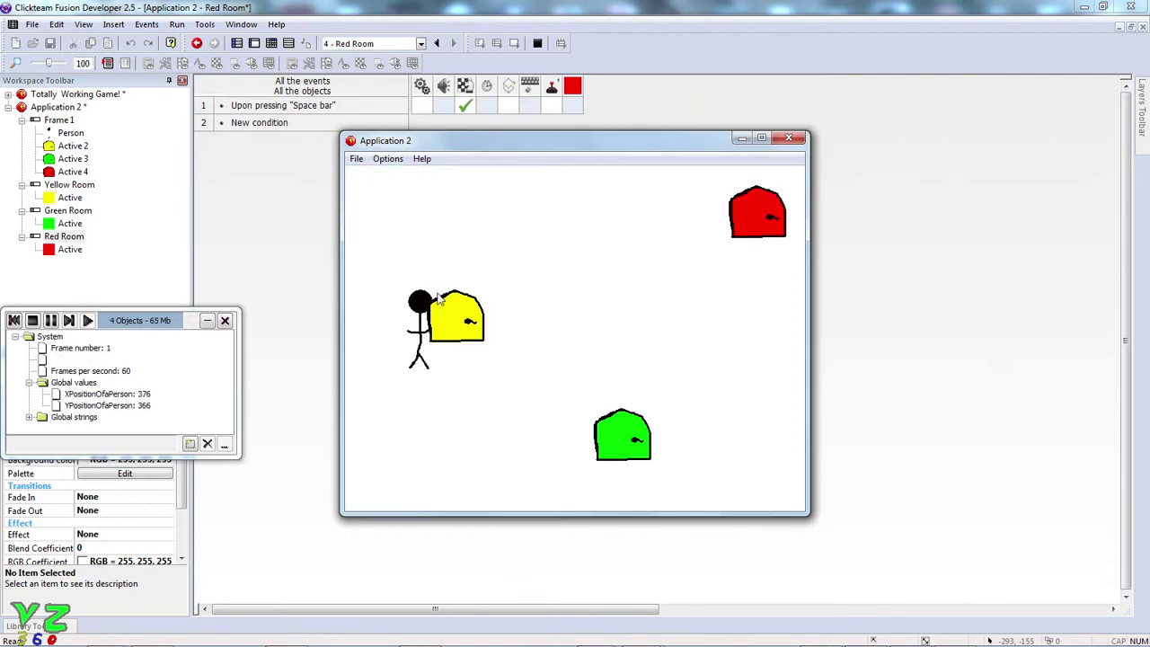
pyautogui.click(789, 138)
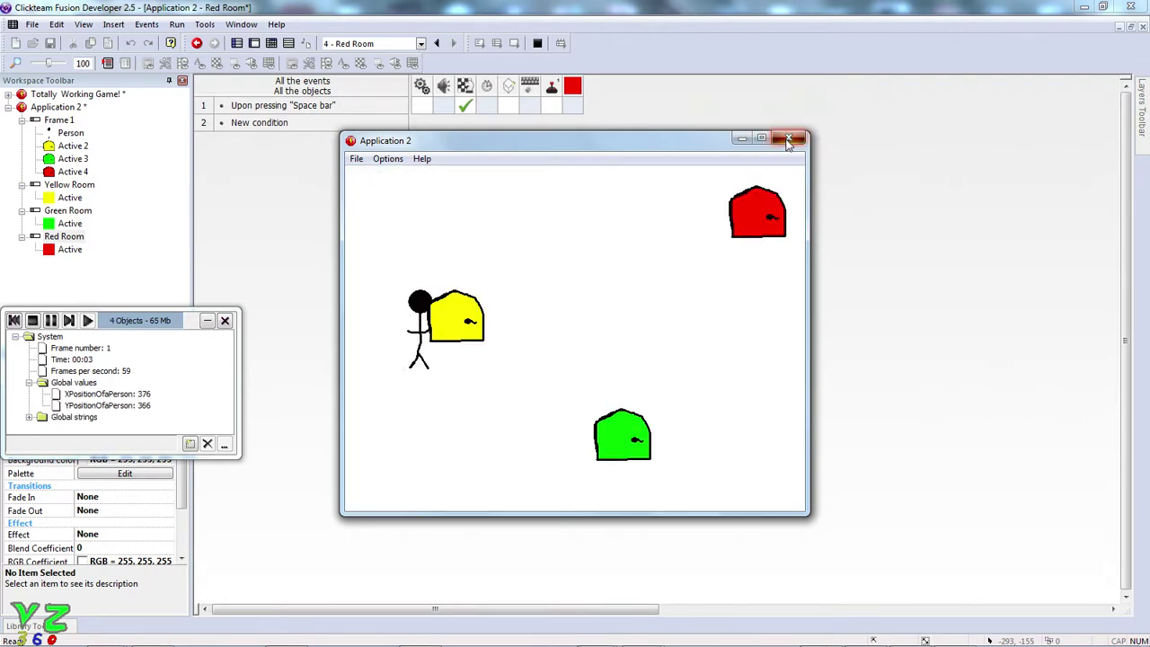
# - Add a Start of Frame condition as a new event in Frame 1's events
pyautogui.click(103, 130)
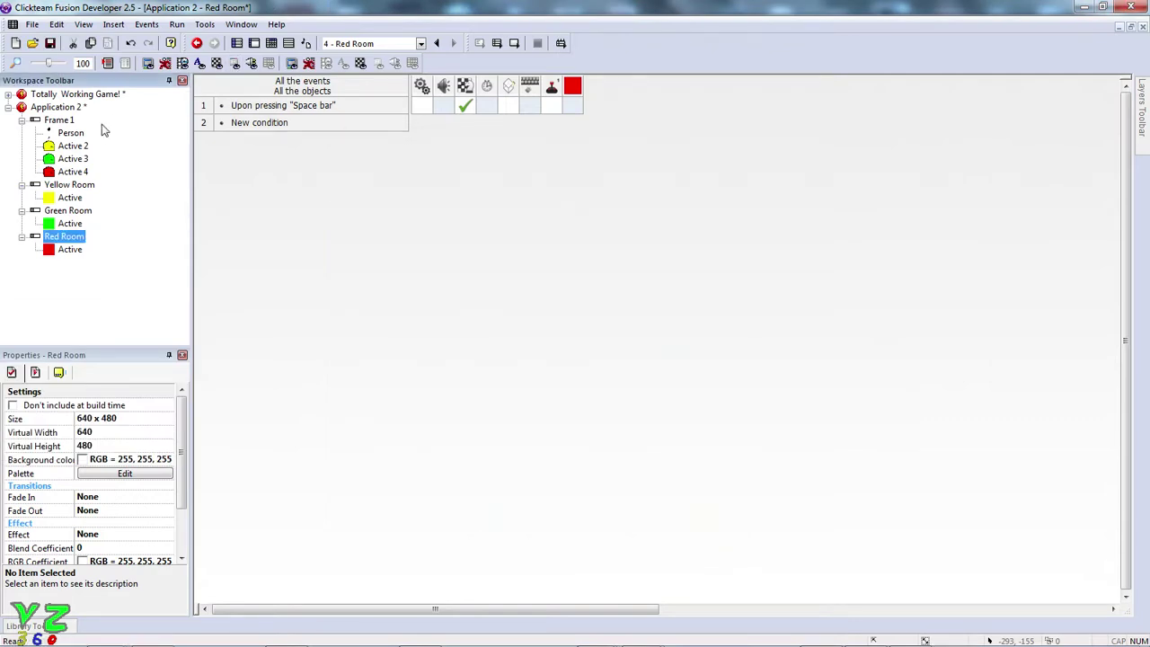
pyautogui.doubleClick(58, 121)
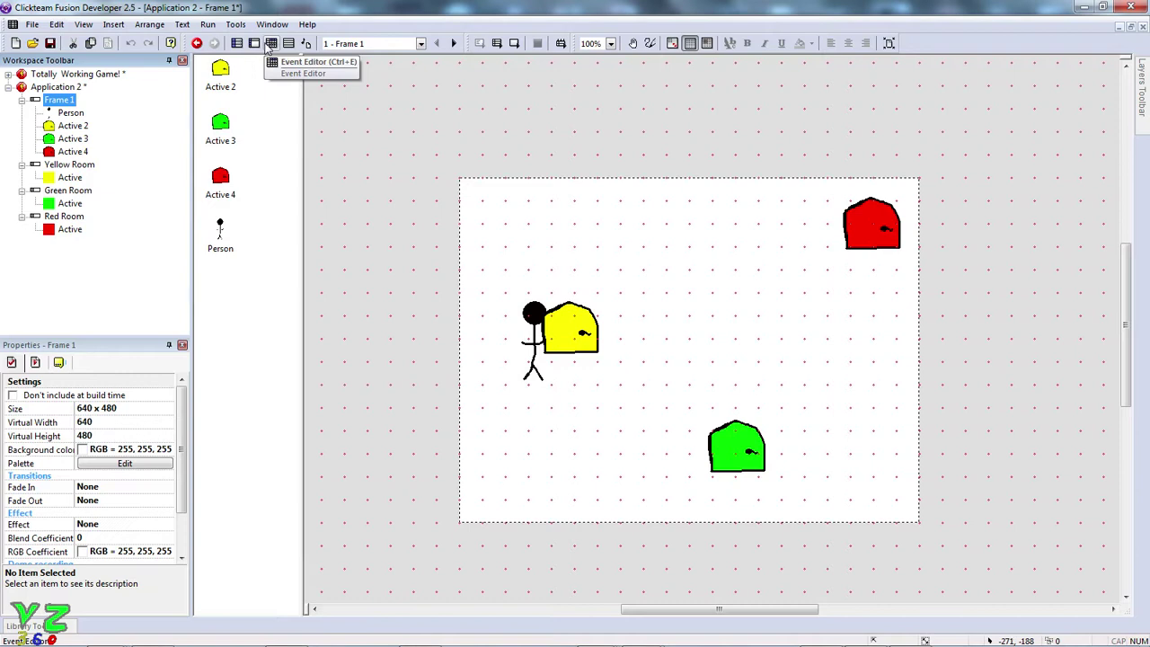
pyautogui.click(269, 46)
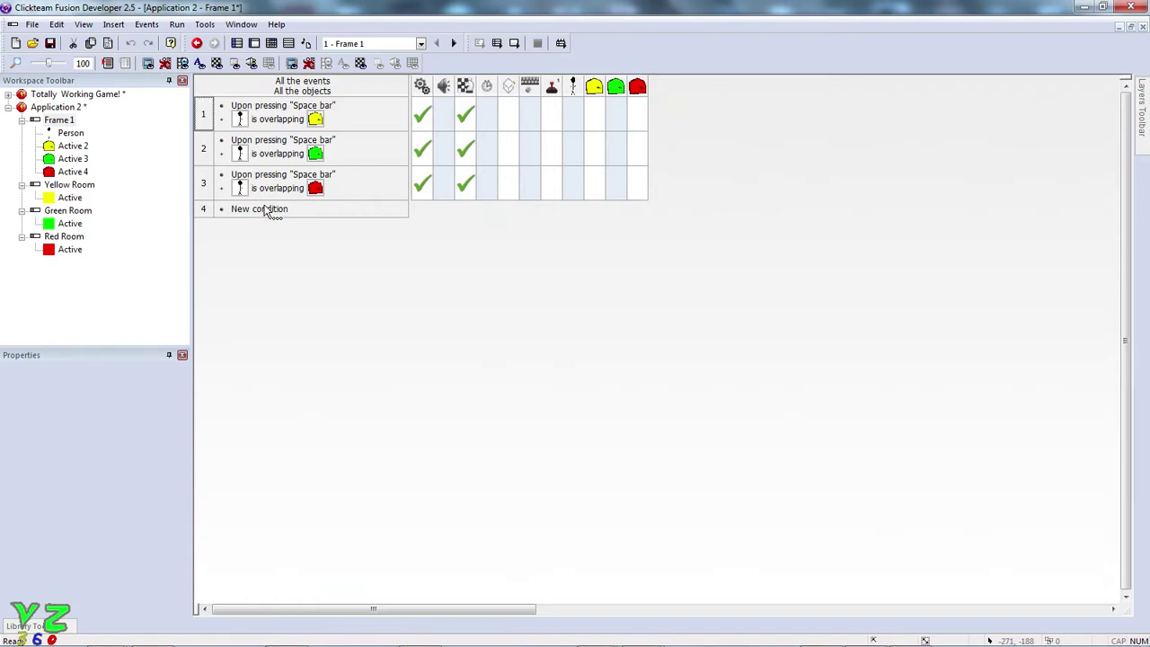
pyautogui.doubleClick(269, 209)
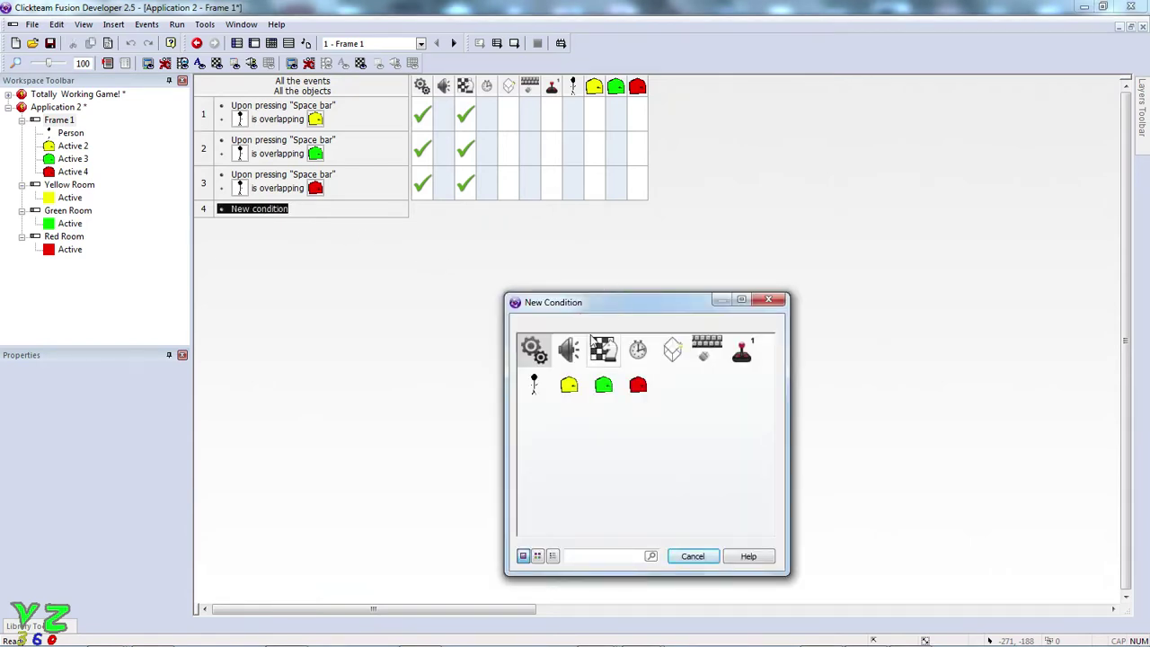
pyautogui.click(600, 349)
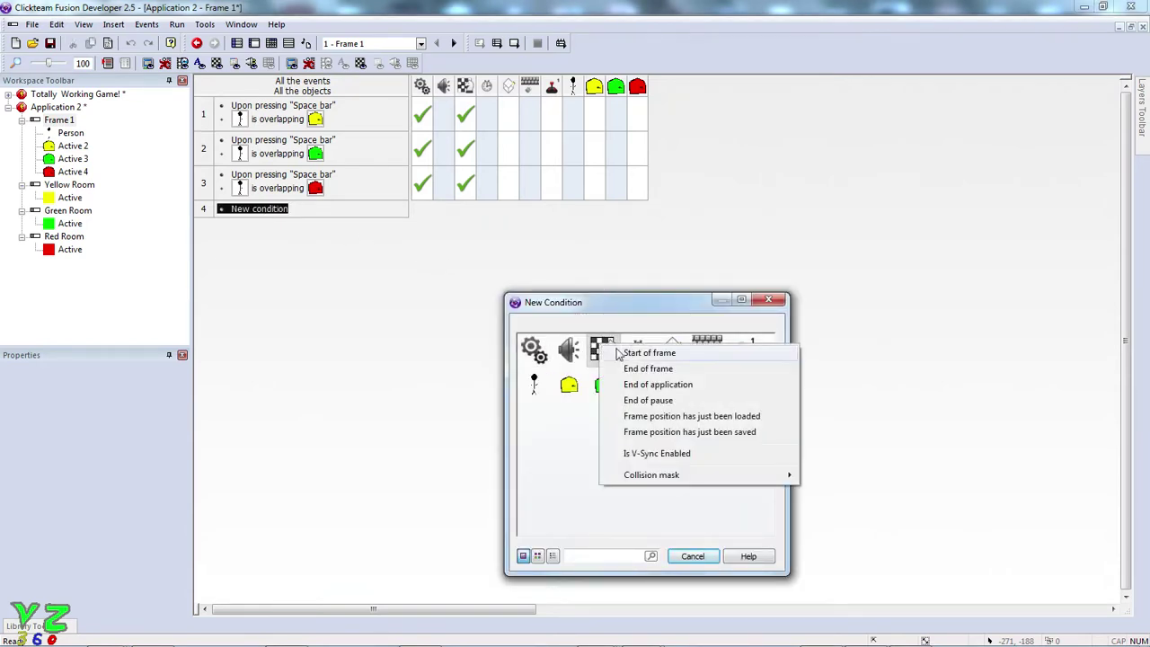
pyautogui.click(648, 353)
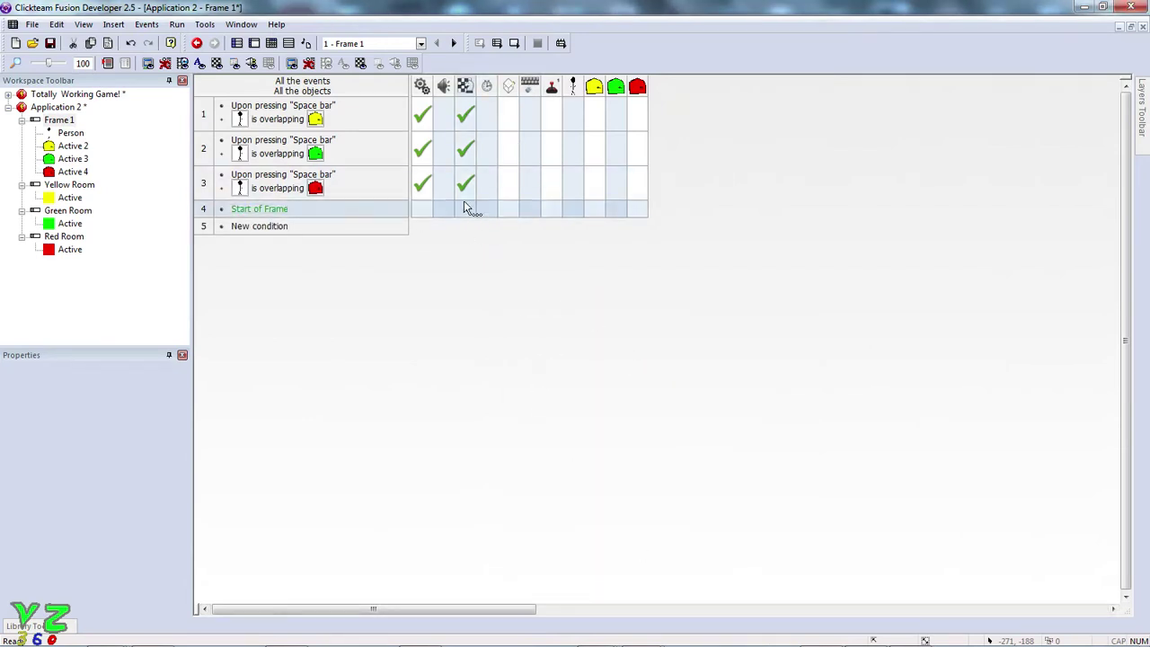
# - Add an action to the Start of Frame event that sets the Person's X coordinate to the global value XPositionOfaPerson
pyautogui.click(576, 216)
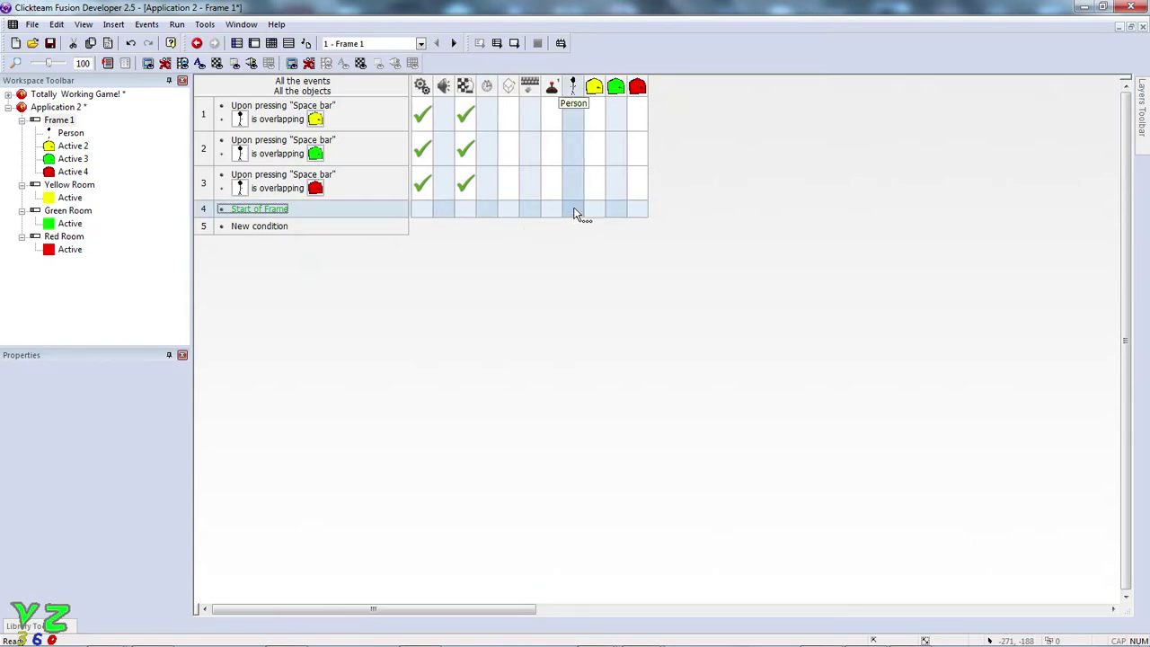
pyautogui.click(576, 214)
pyautogui.moveTo(612, 248)
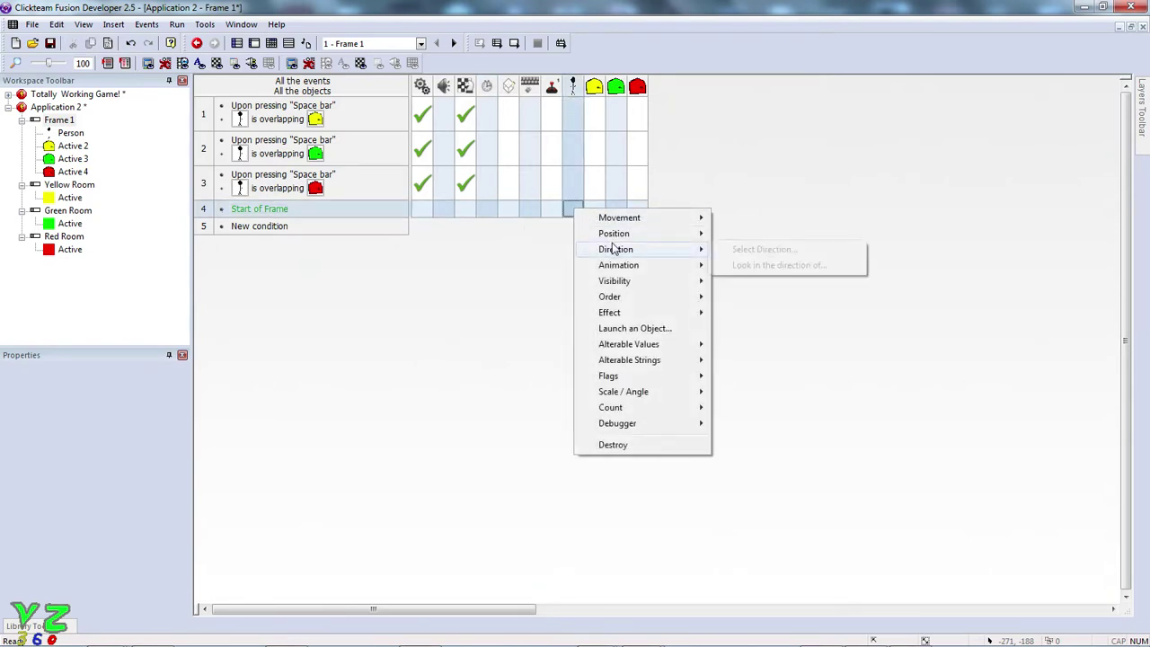
pyautogui.moveTo(613, 270)
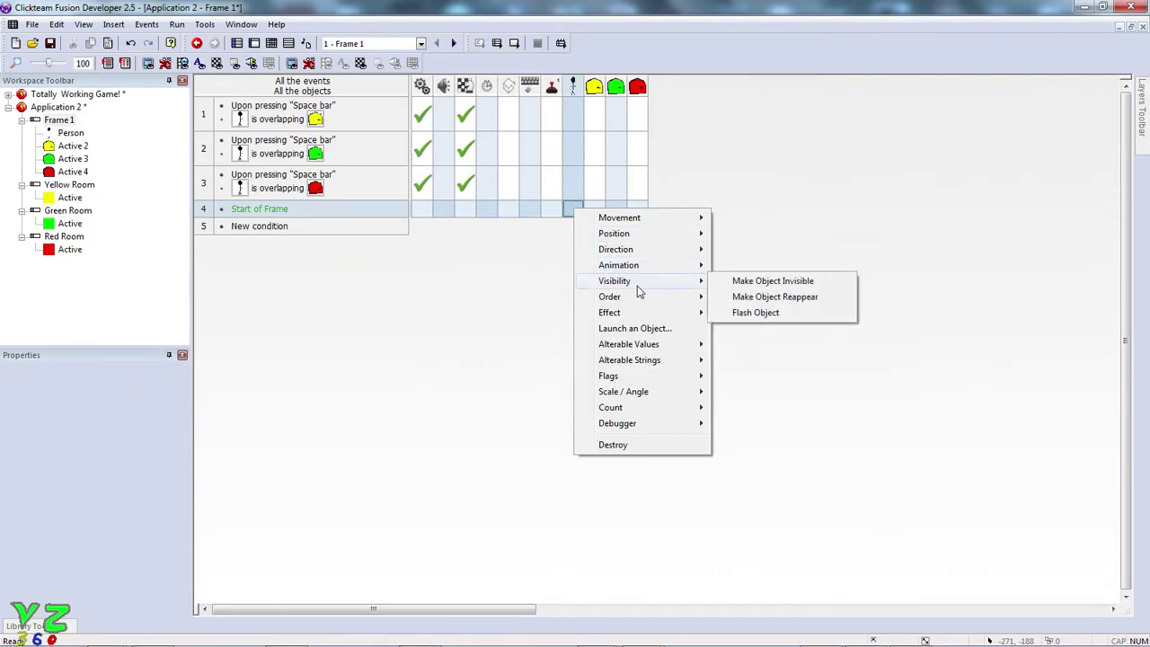
pyautogui.moveTo(666, 240)
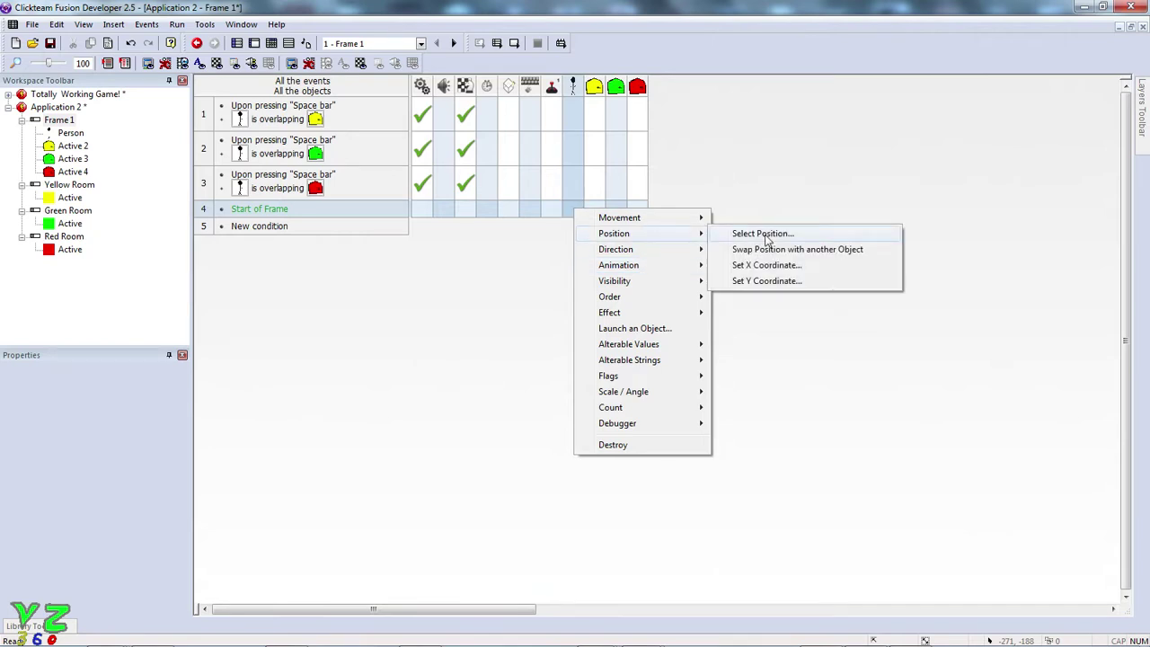
pyautogui.click(764, 266)
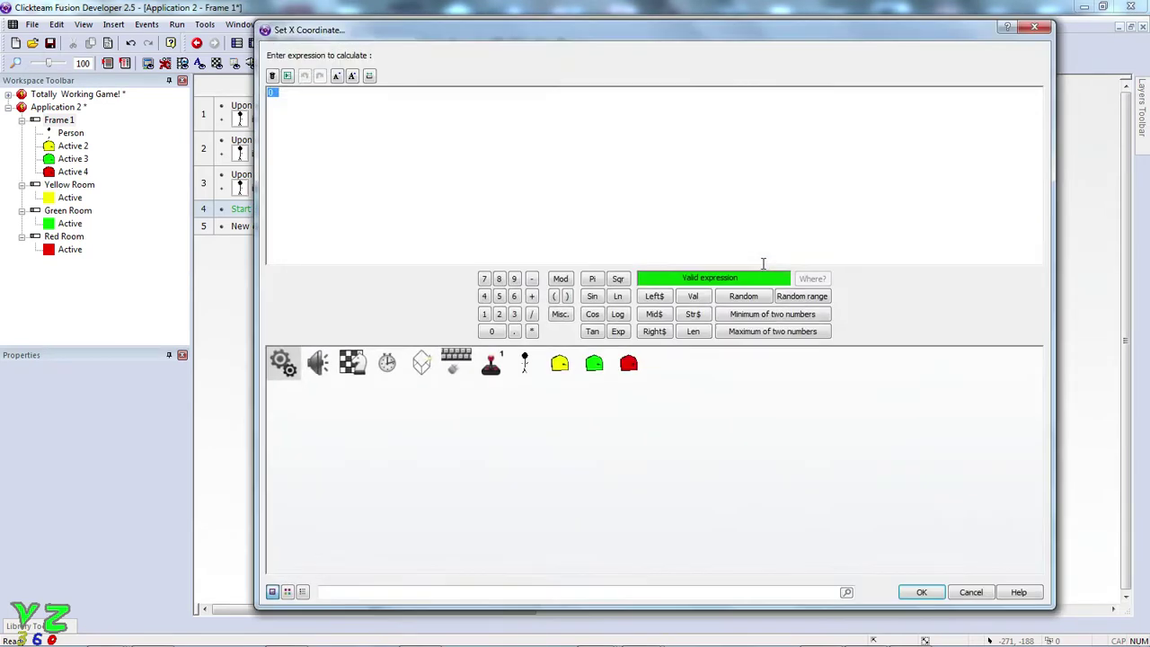
pyautogui.click(278, 361)
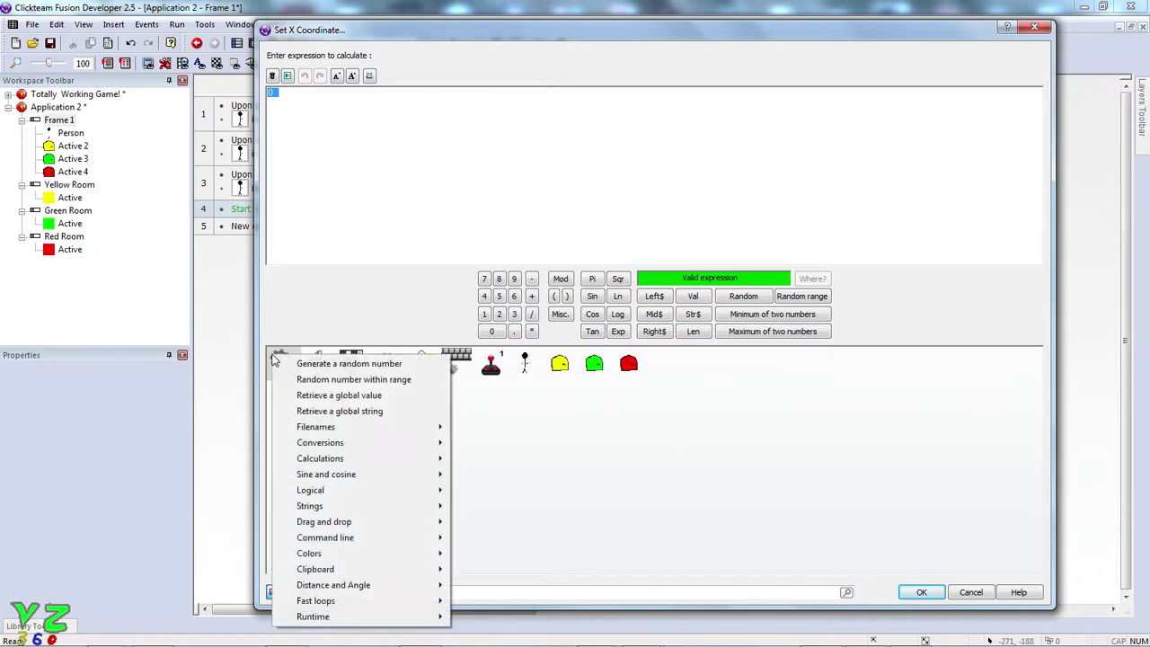
pyautogui.click(297, 396)
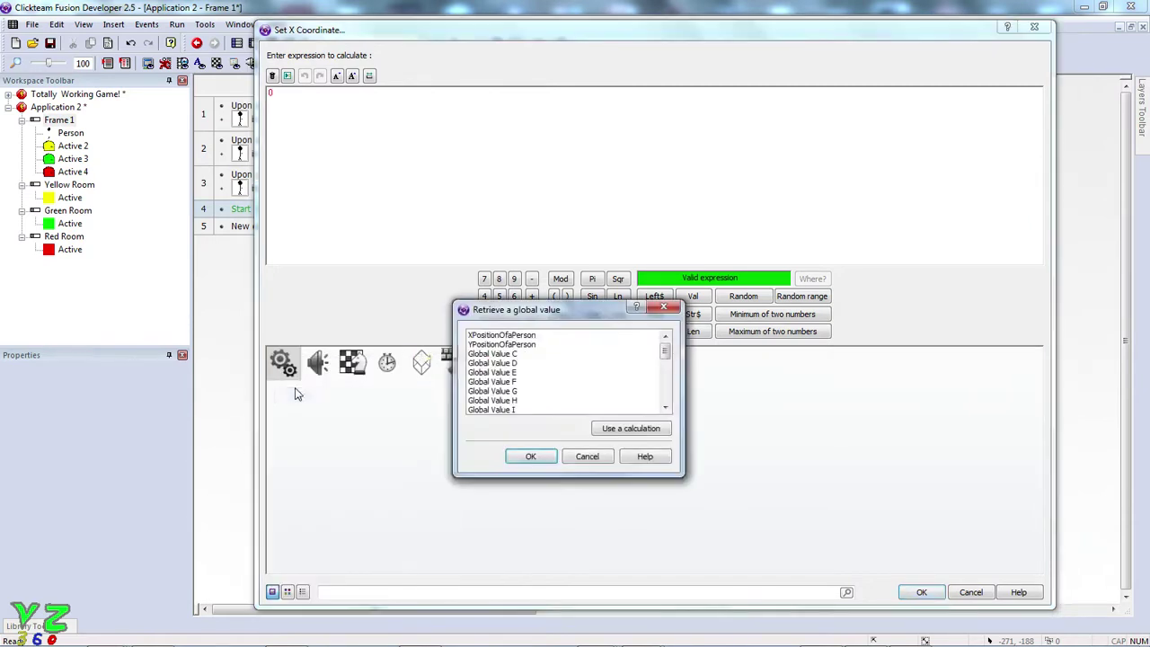
pyautogui.doubleClick(539, 335)
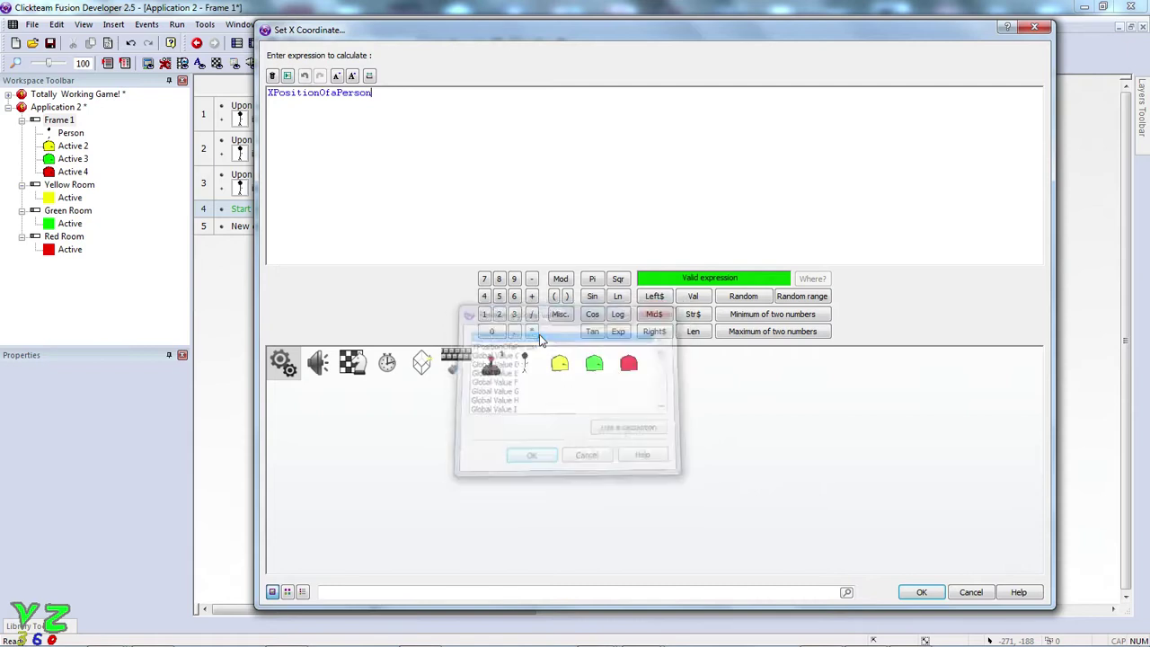
pyautogui.click(922, 591)
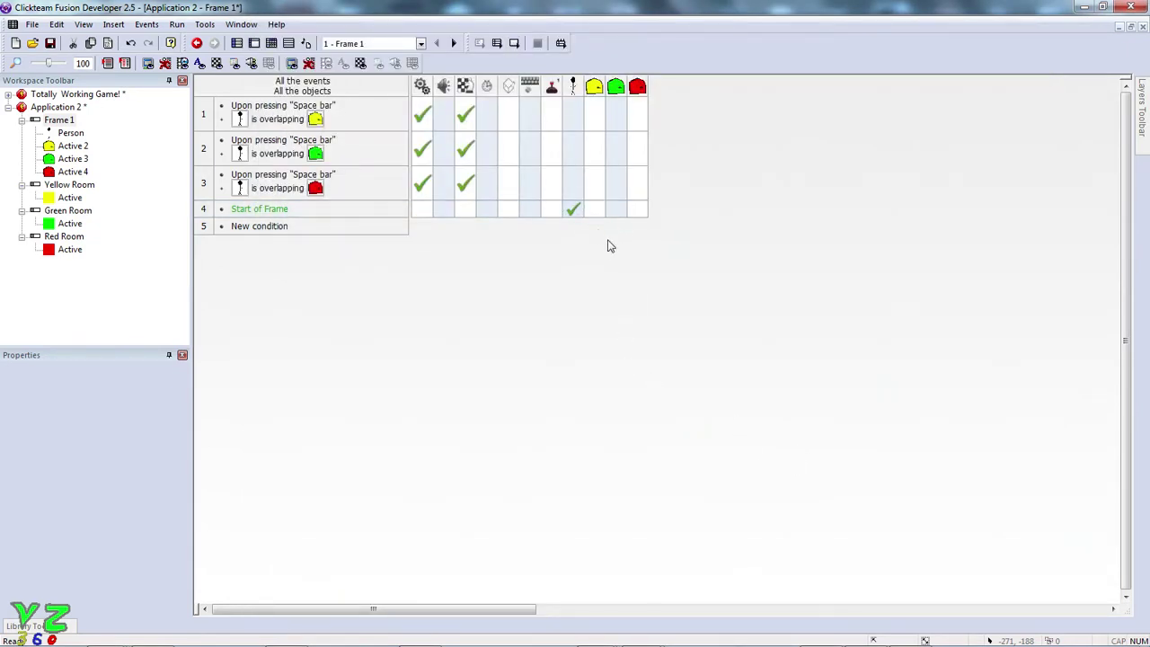
# - Add a second Start of Frame action that sets the Person's Y coordinate to the global value YPositionOfaPerson
pyautogui.rightClick(568, 210)
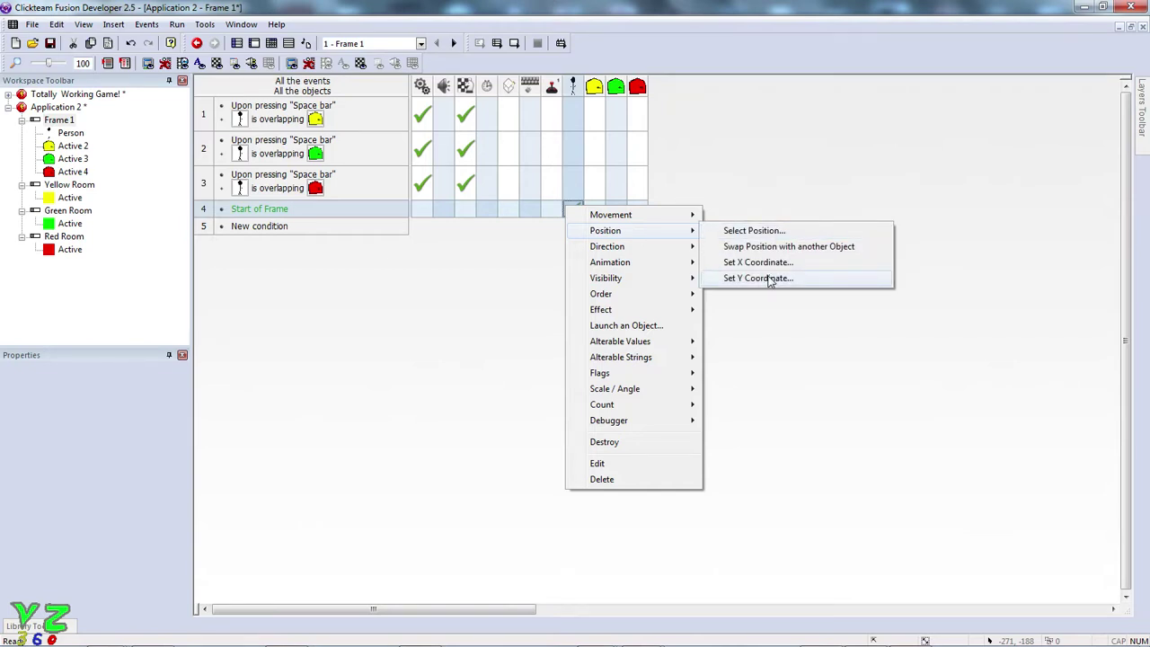
pyautogui.click(757, 278)
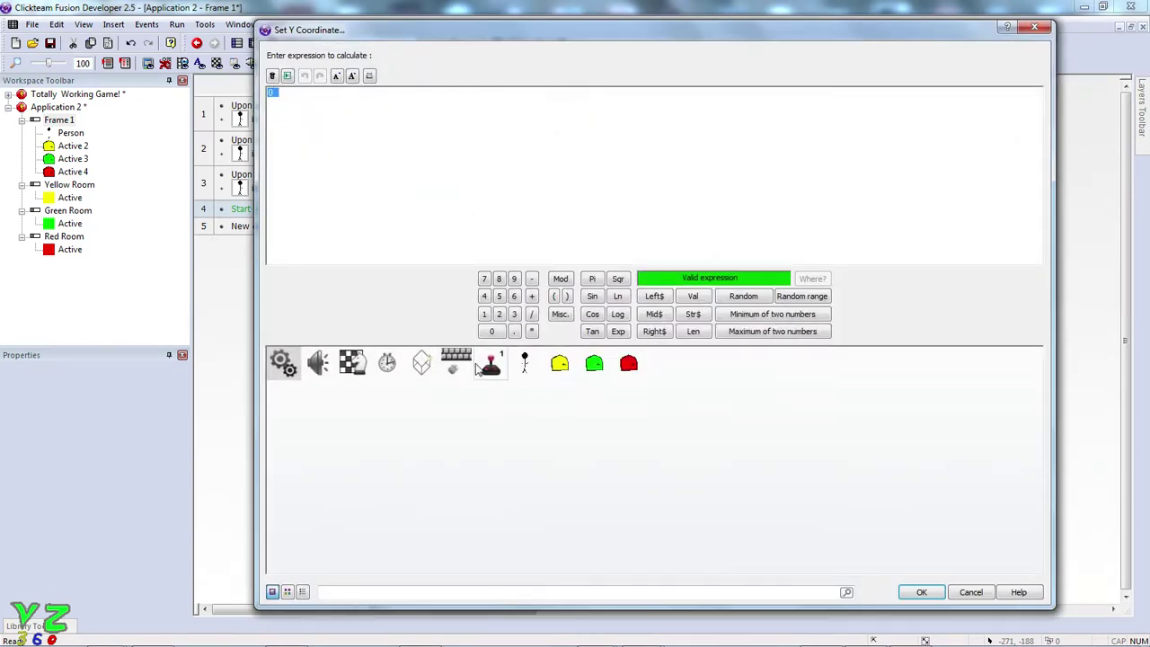
pyautogui.click(279, 367)
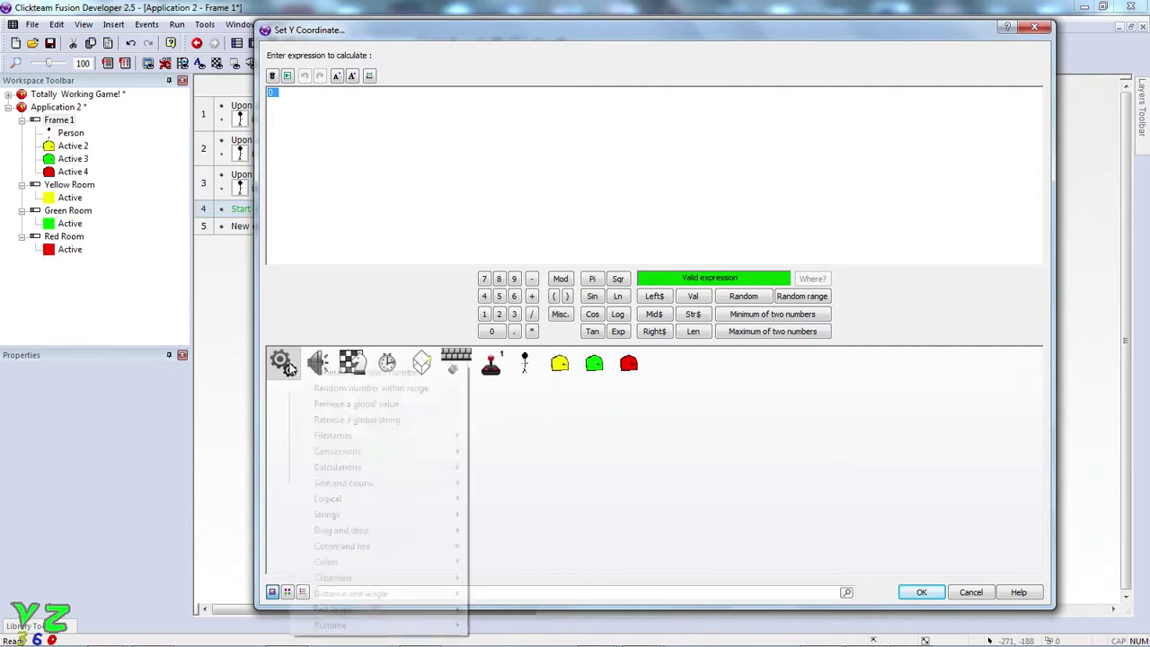
pyautogui.click(394, 408)
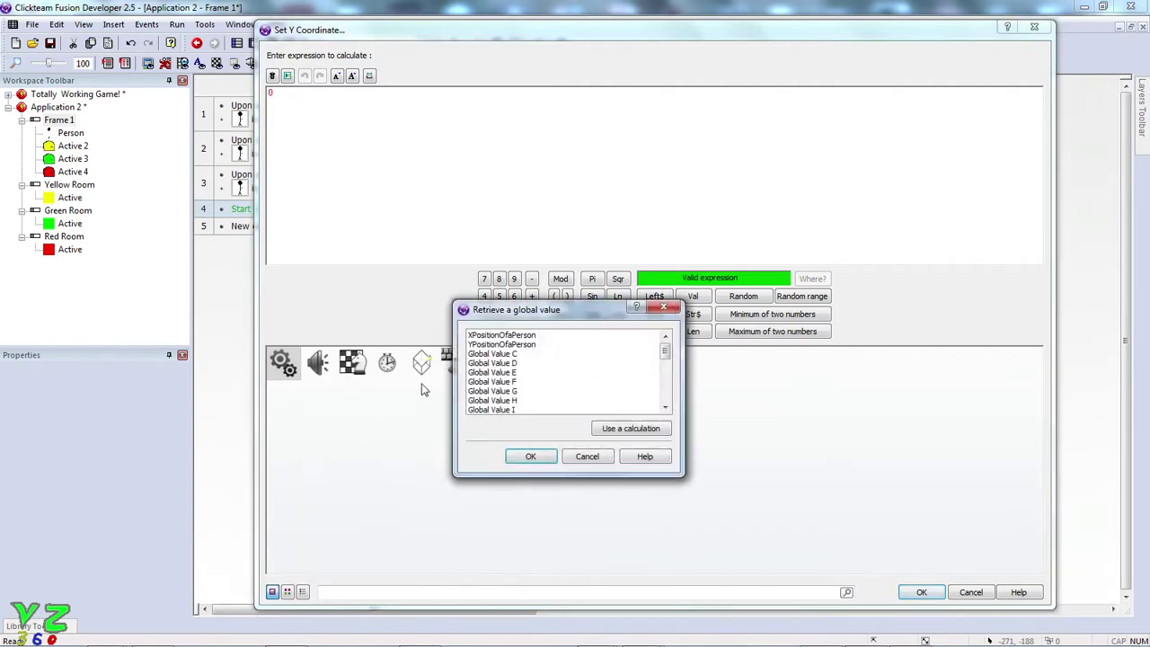
pyautogui.doubleClick(525, 346)
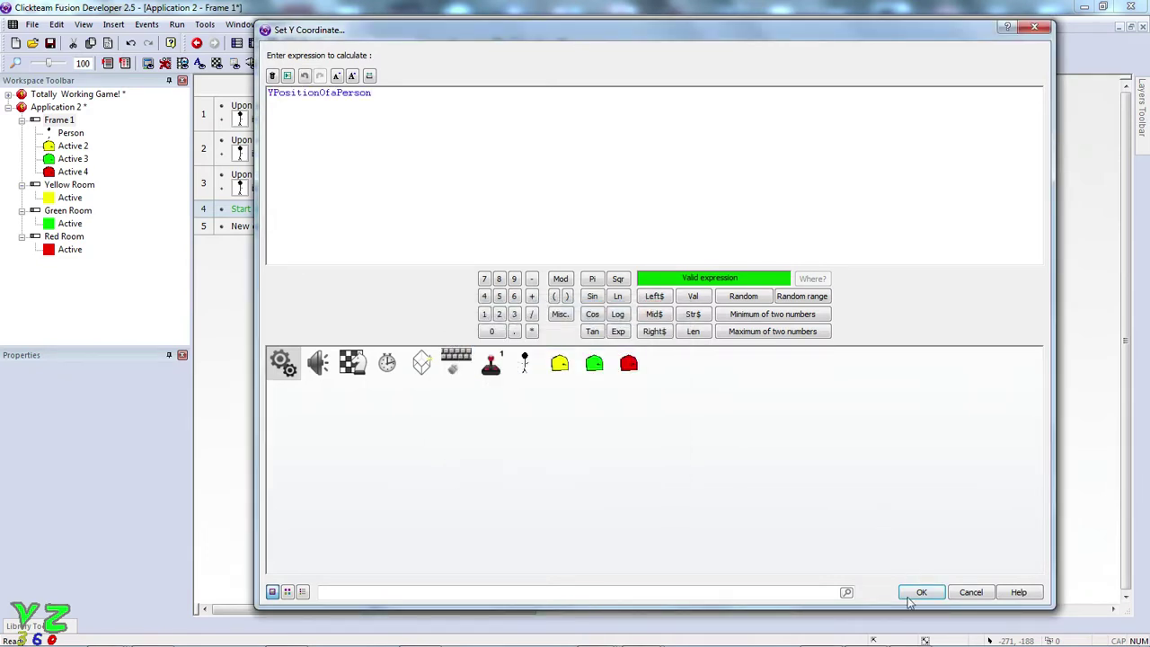
pyautogui.click(913, 594)
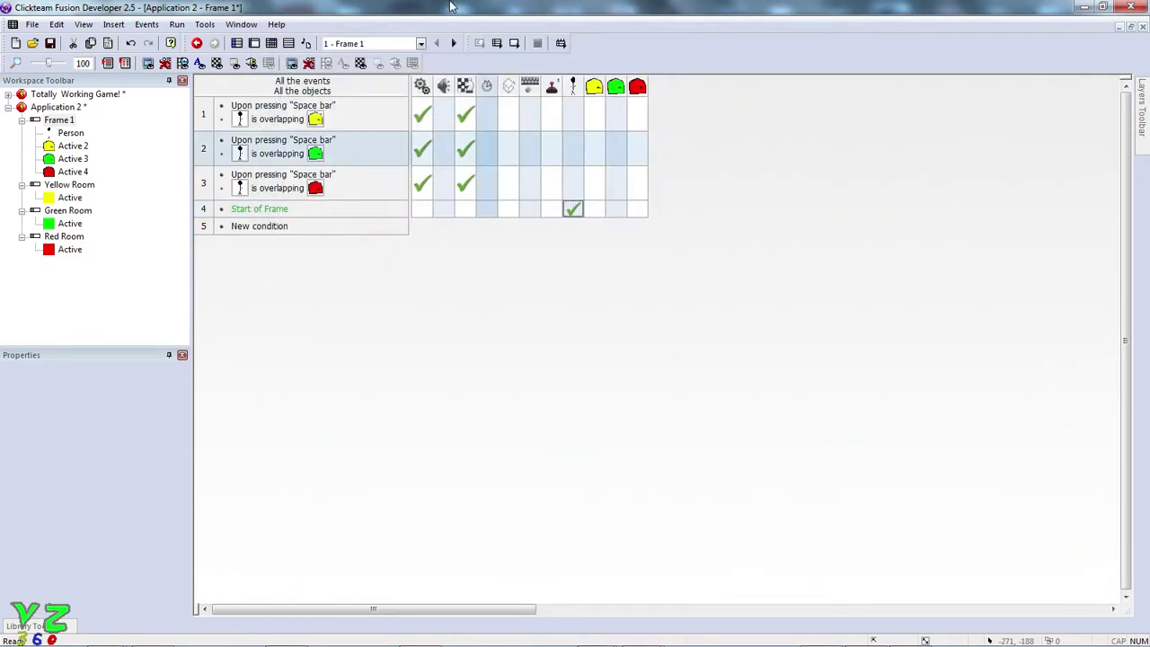
# - Return to Frame 1's layout and check the application's global values and the Person's X and Y position
pyautogui.click(113, 192)
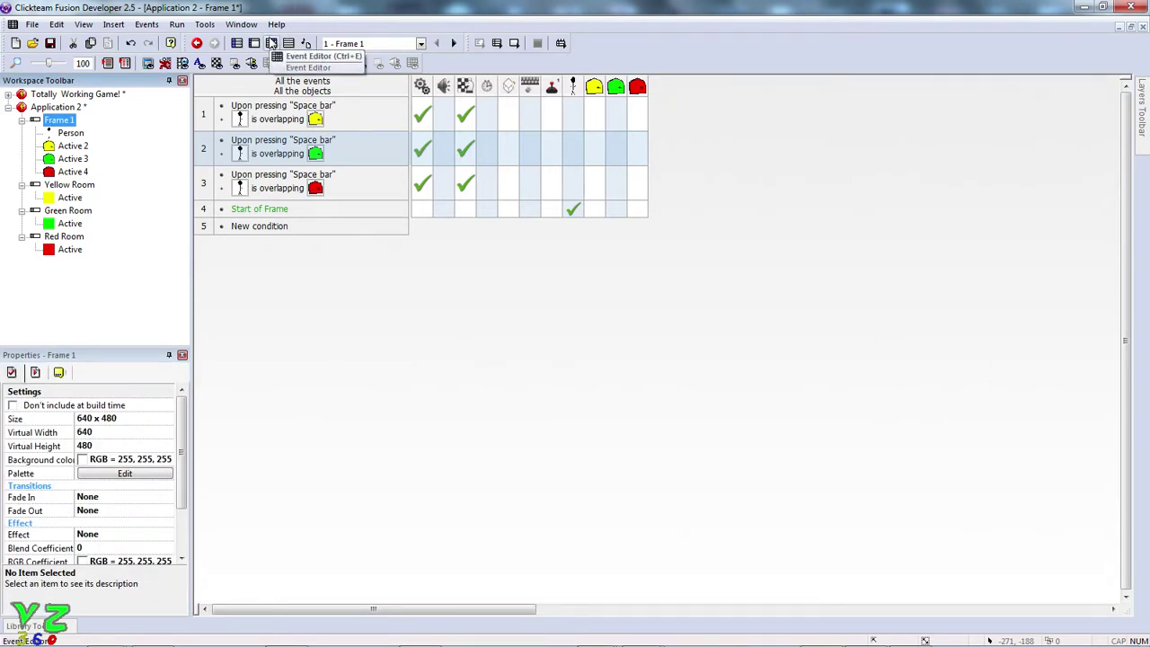
pyautogui.click(254, 43)
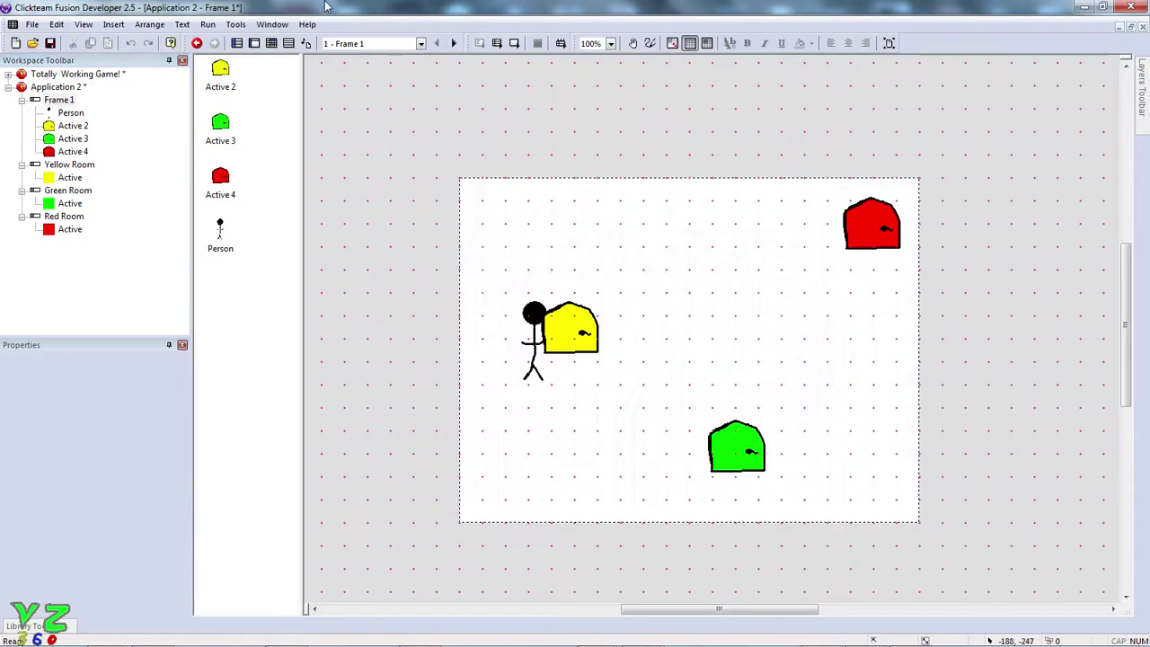
pyautogui.click(532, 323)
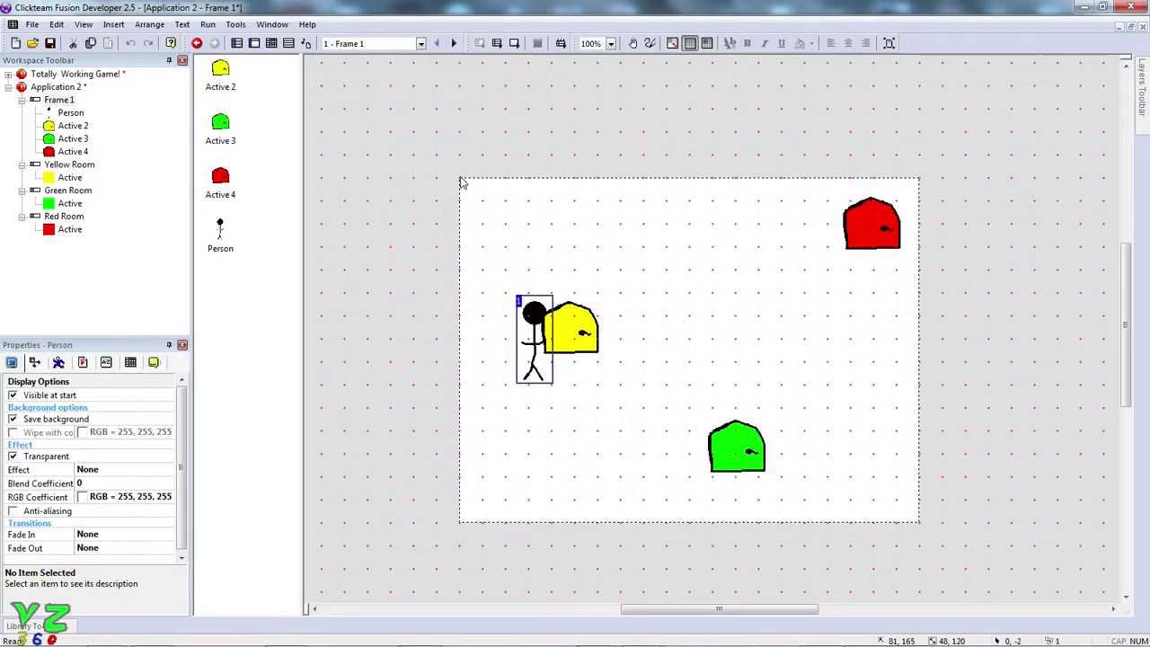
pyautogui.click(60, 100)
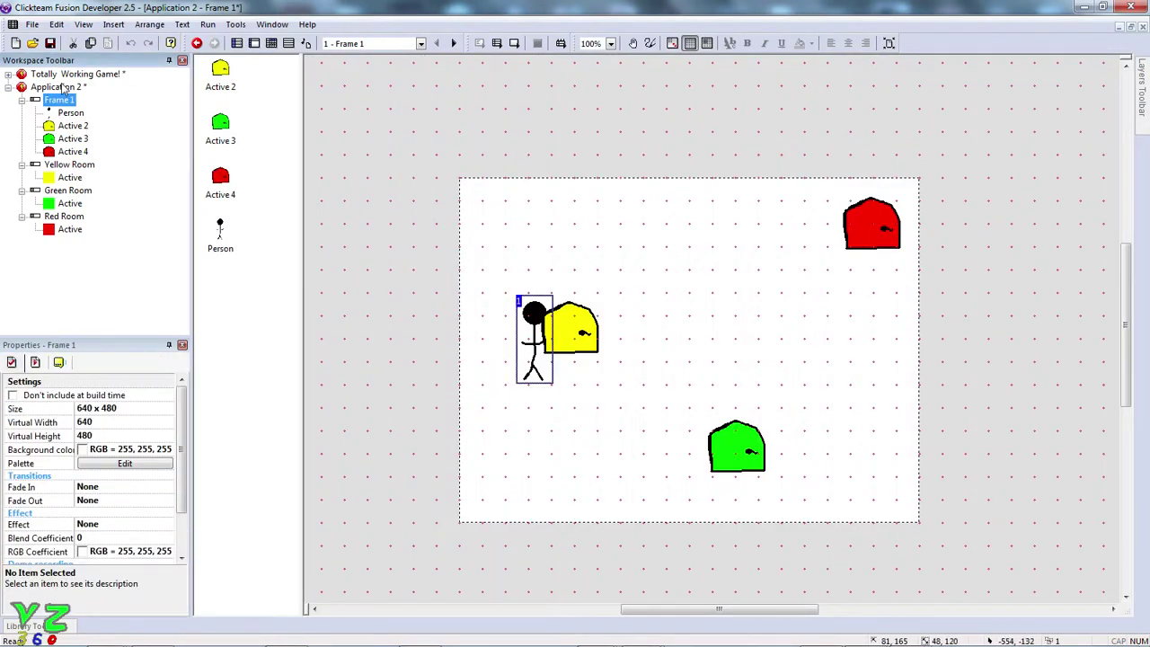
pyautogui.click(62, 86)
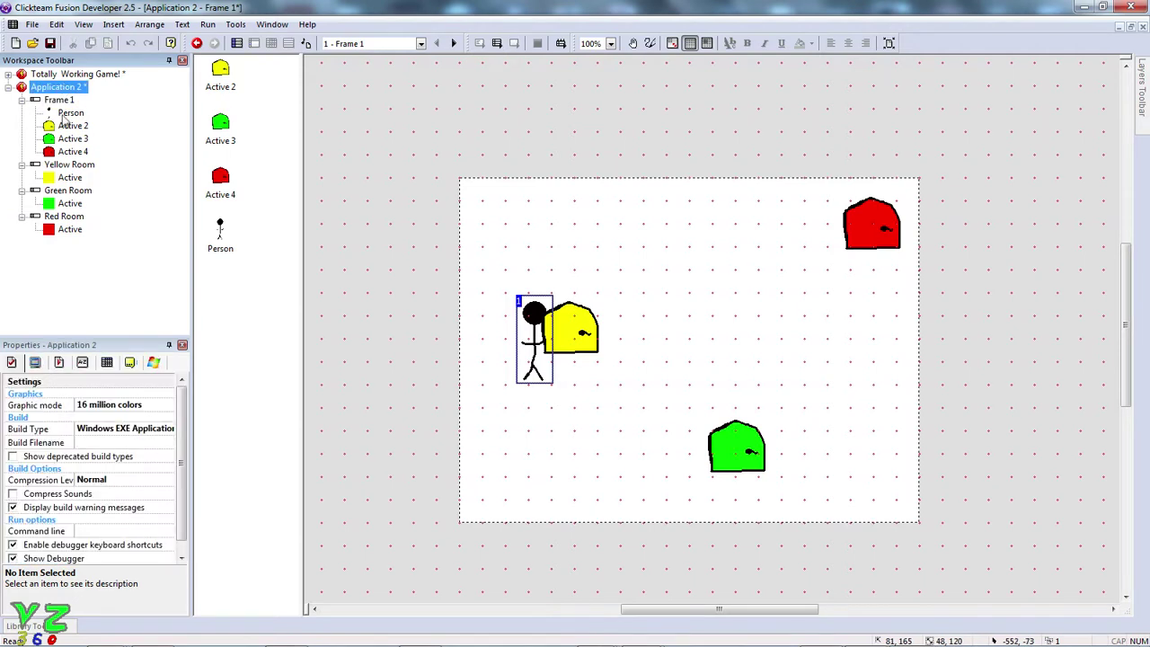
pyautogui.click(82, 364)
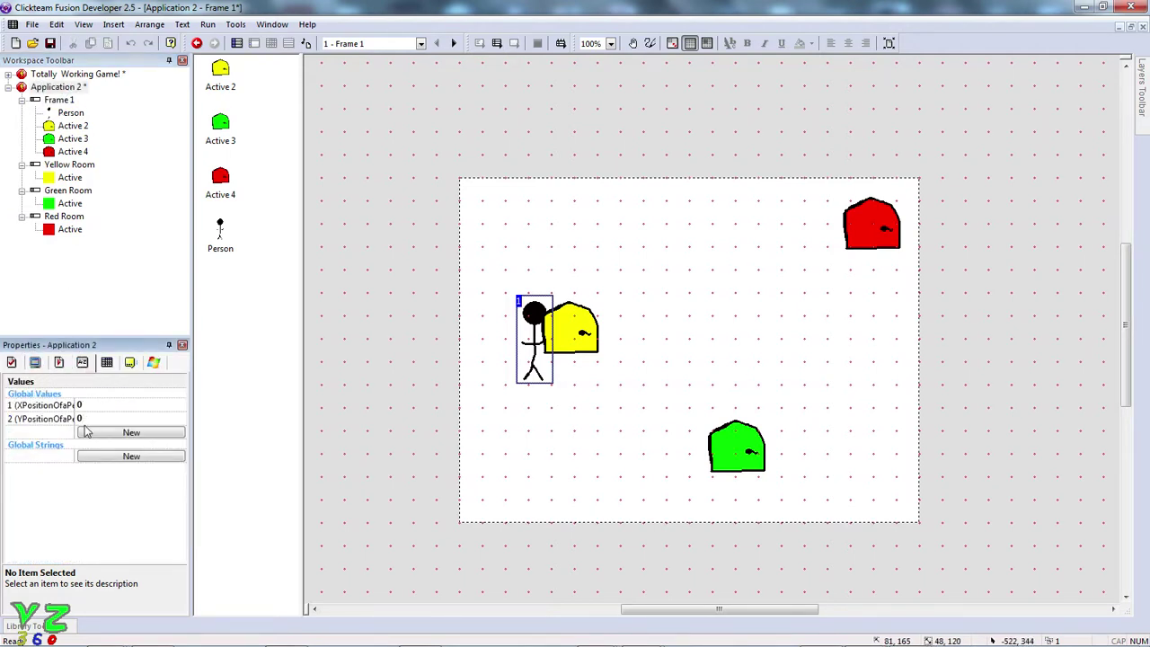
pyautogui.click(544, 316)
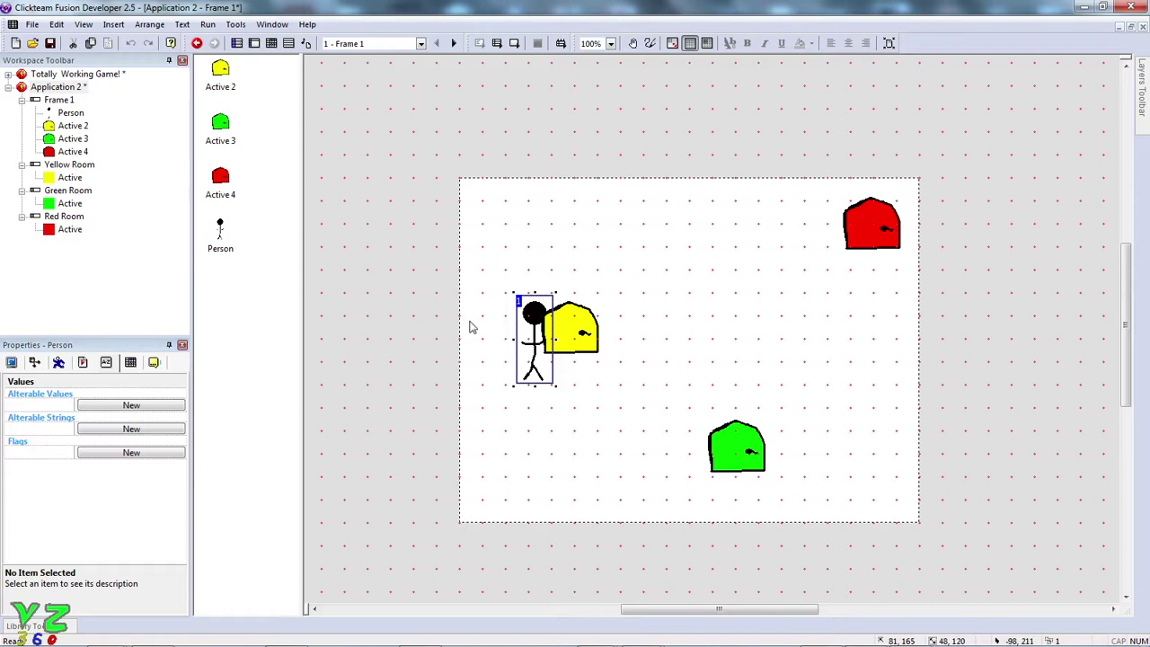
pyautogui.click(35, 363)
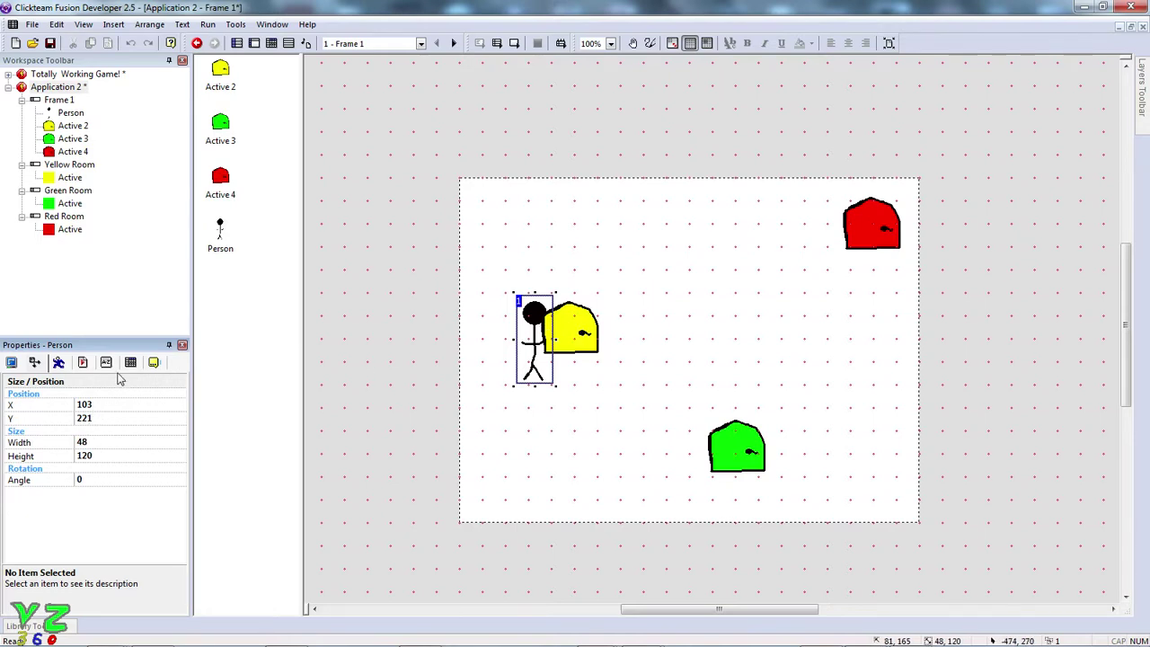
# - Set the application's initial global values to 103 for XPositionOfaPerson and 221 for YPositionOfaPerson
pyautogui.click(27, 90)
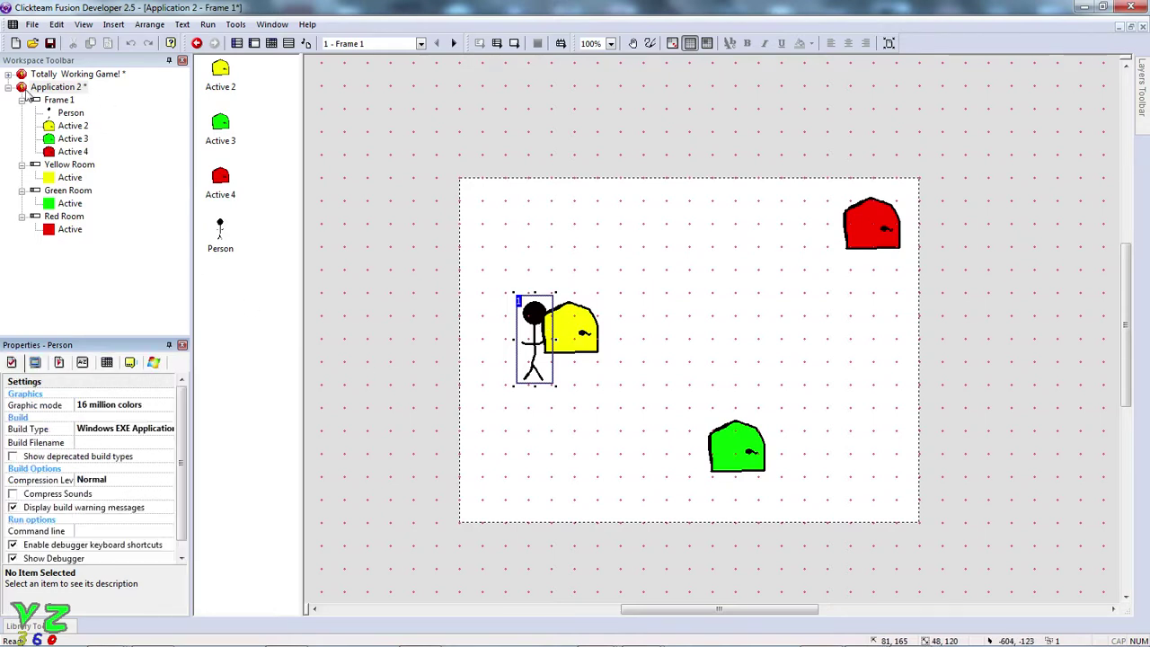
pyautogui.click(83, 362)
pyautogui.click(100, 406)
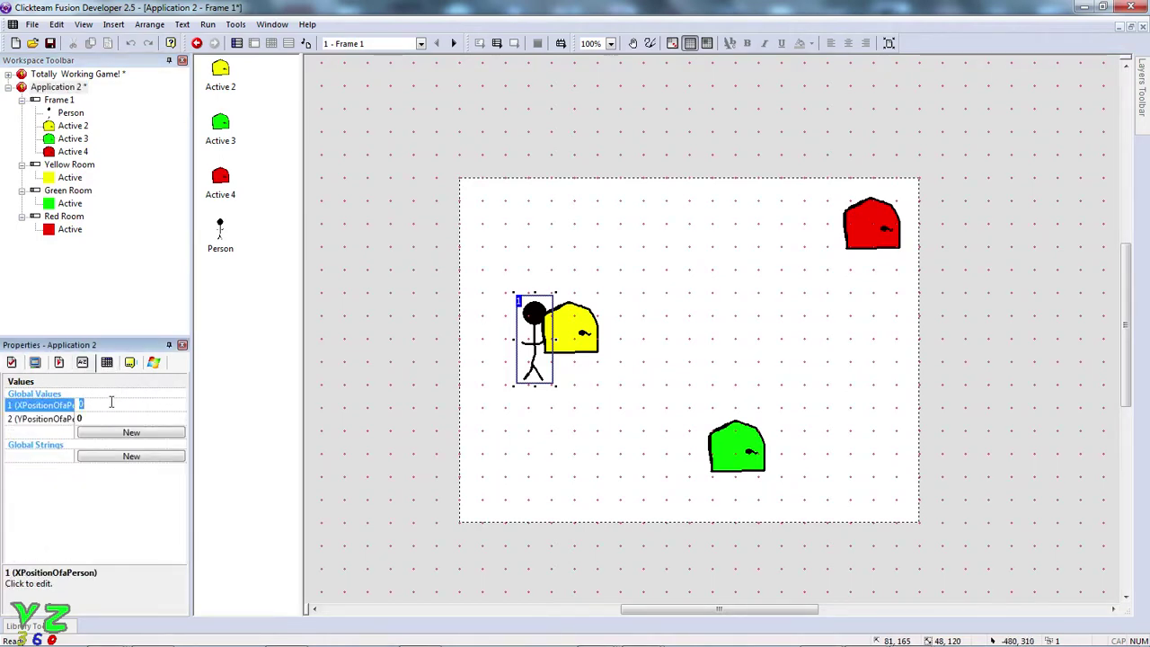
pyautogui.write('103')
pyautogui.click(99, 418)
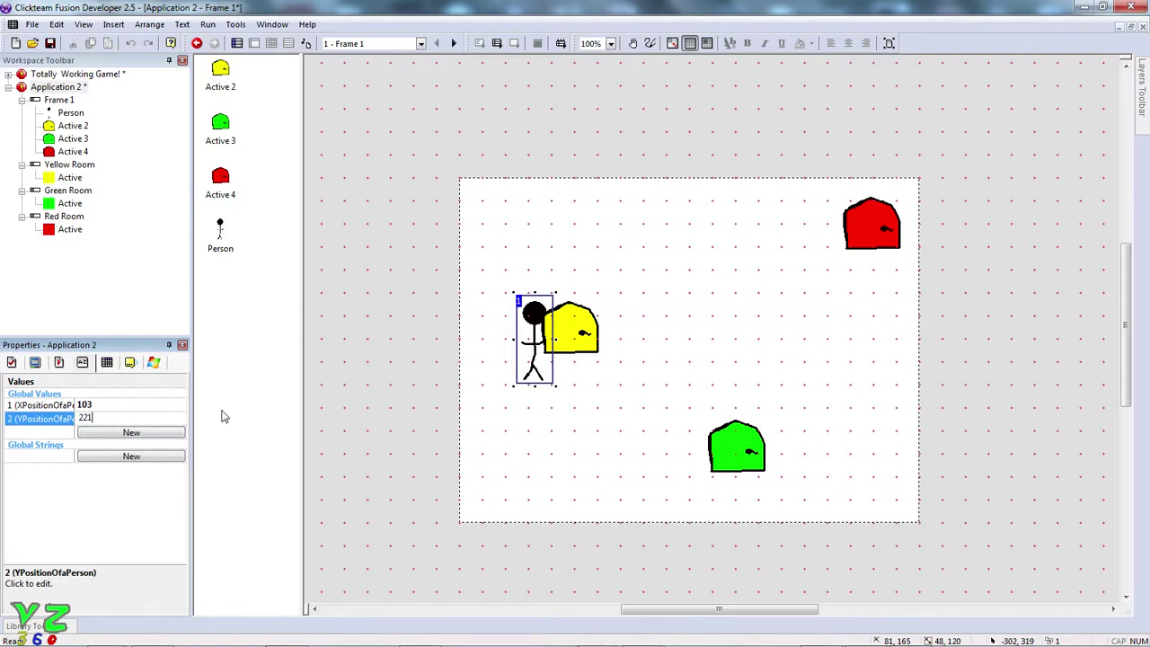
pyautogui.click(387, 404)
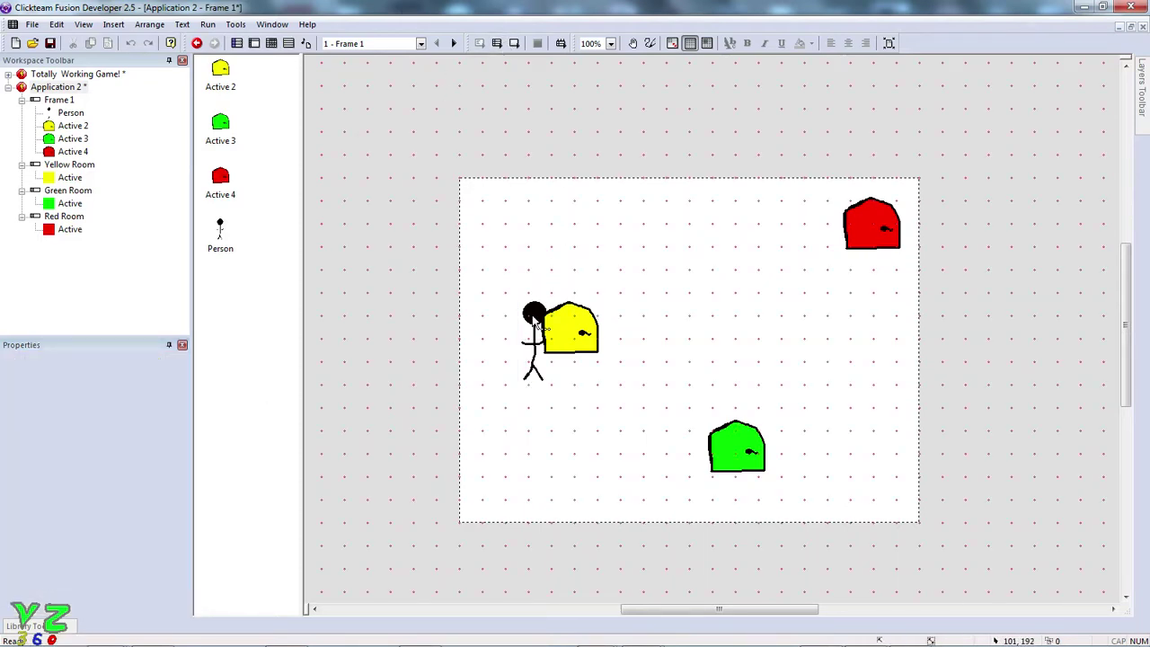
# - Bring the Person object to the front of the drawing order in Frame 1
pyautogui.click(535, 326)
pyautogui.rightClick(534, 323)
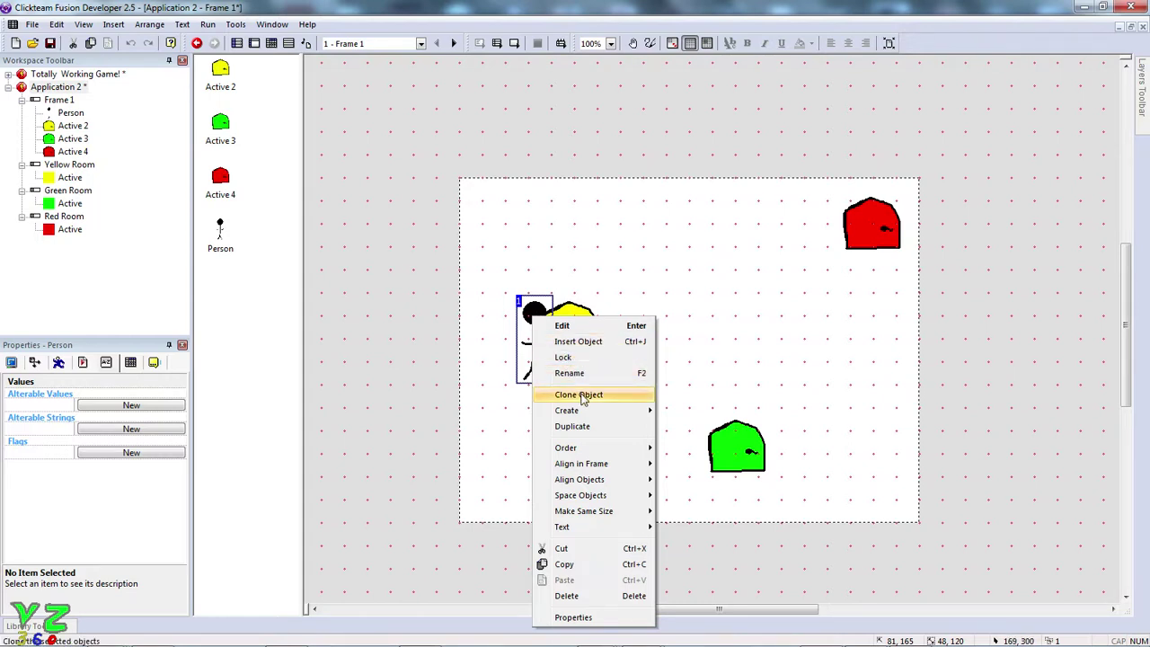
pyautogui.moveTo(598, 451)
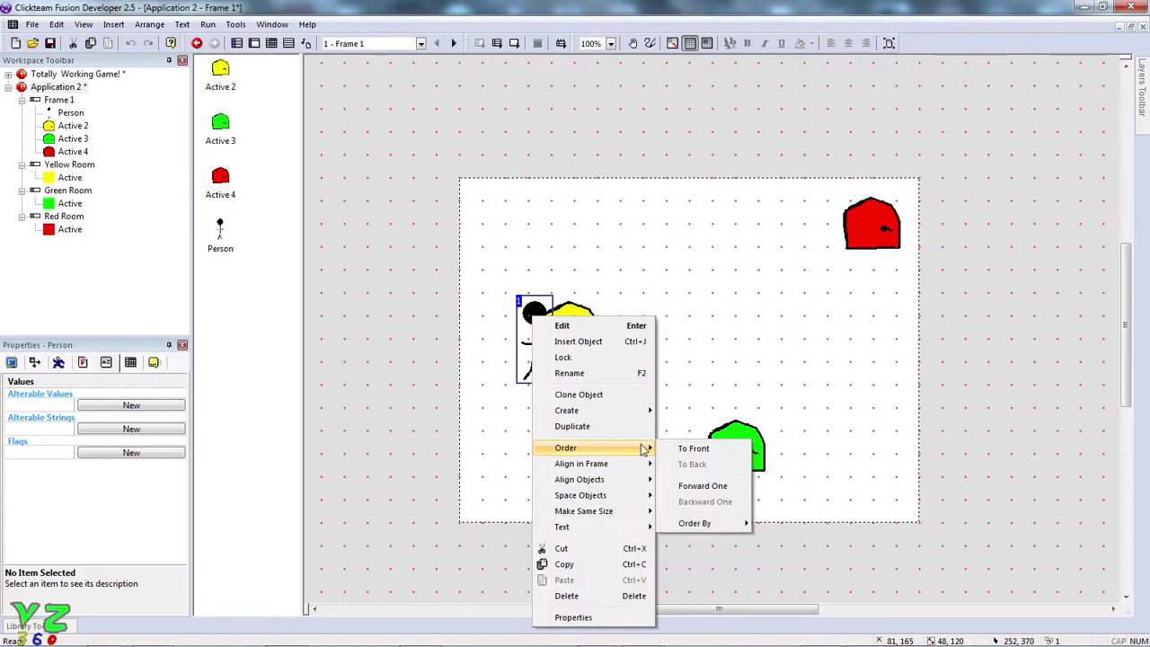
pyautogui.click(690, 449)
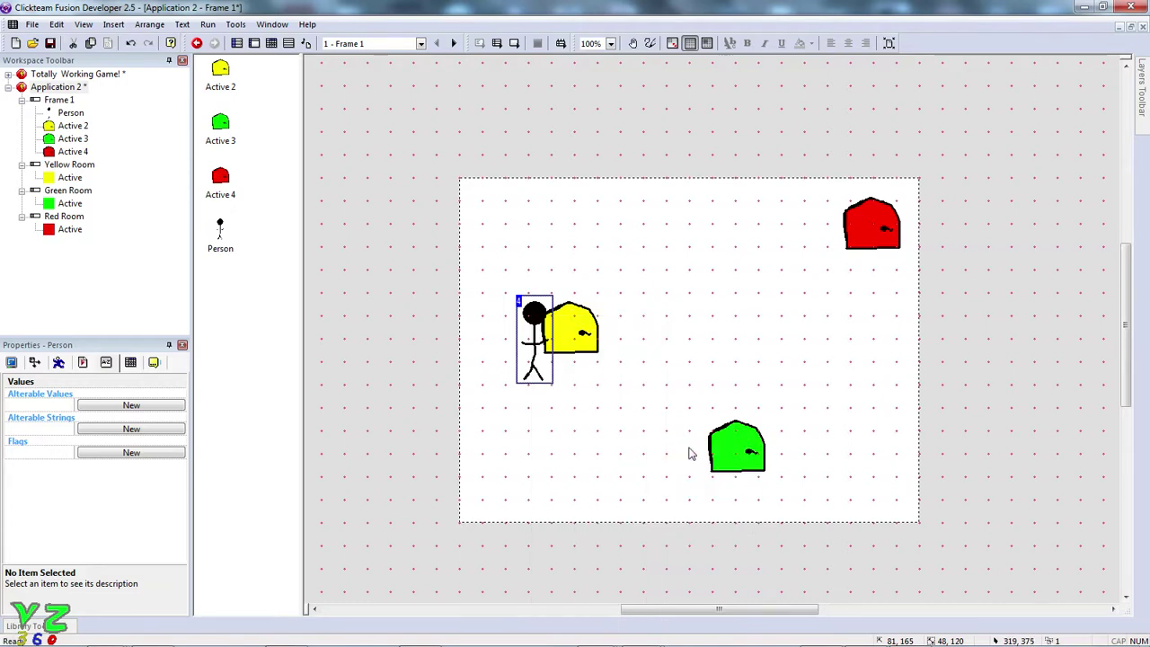
pyautogui.click(591, 217)
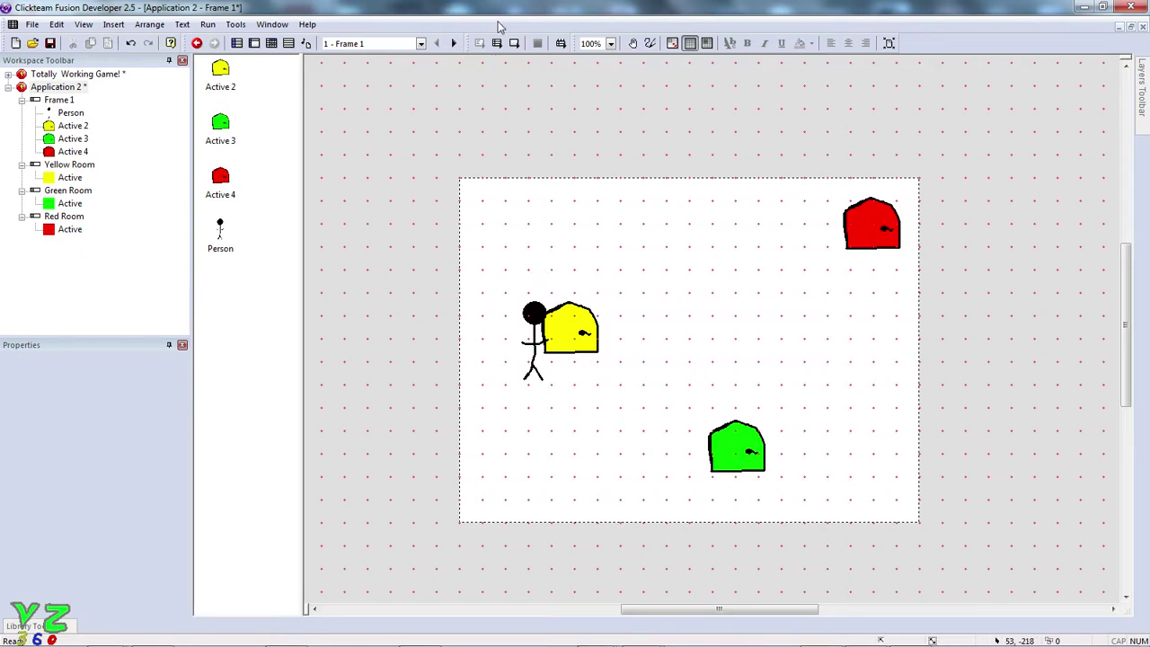
# - Run the application, walk the Person in front of the yellow door and enter the Yellow Room
pyautogui.click(497, 43)
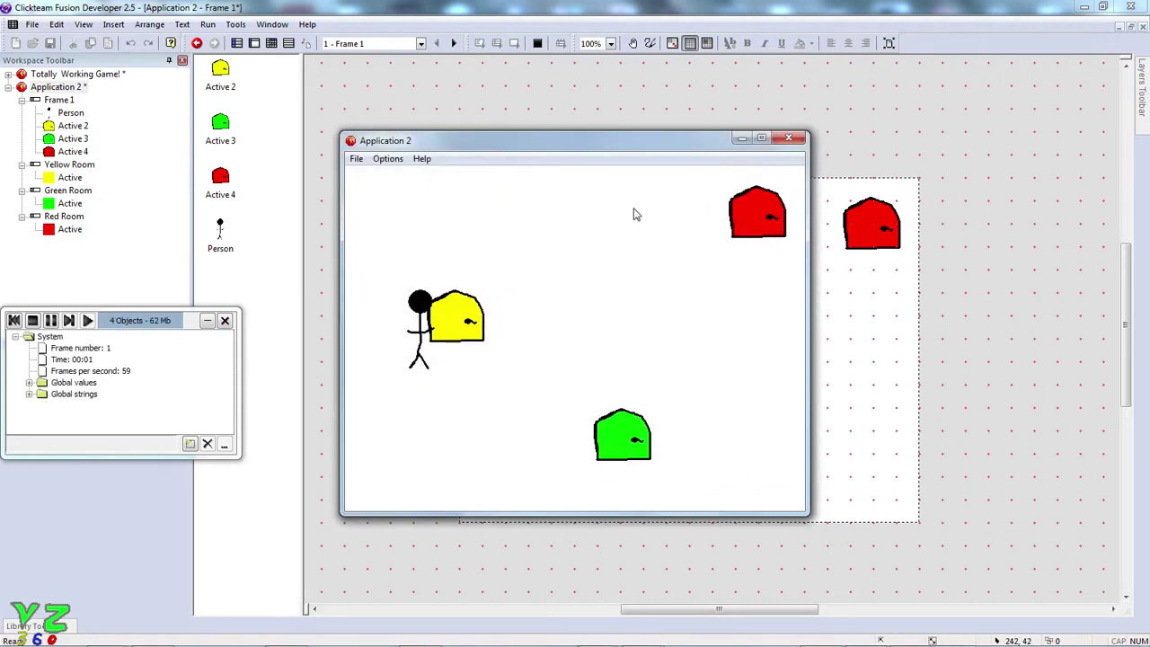
pyautogui.press('Right')
pyautogui.press('Left')
pyautogui.press('Up')
pyautogui.press('Right')
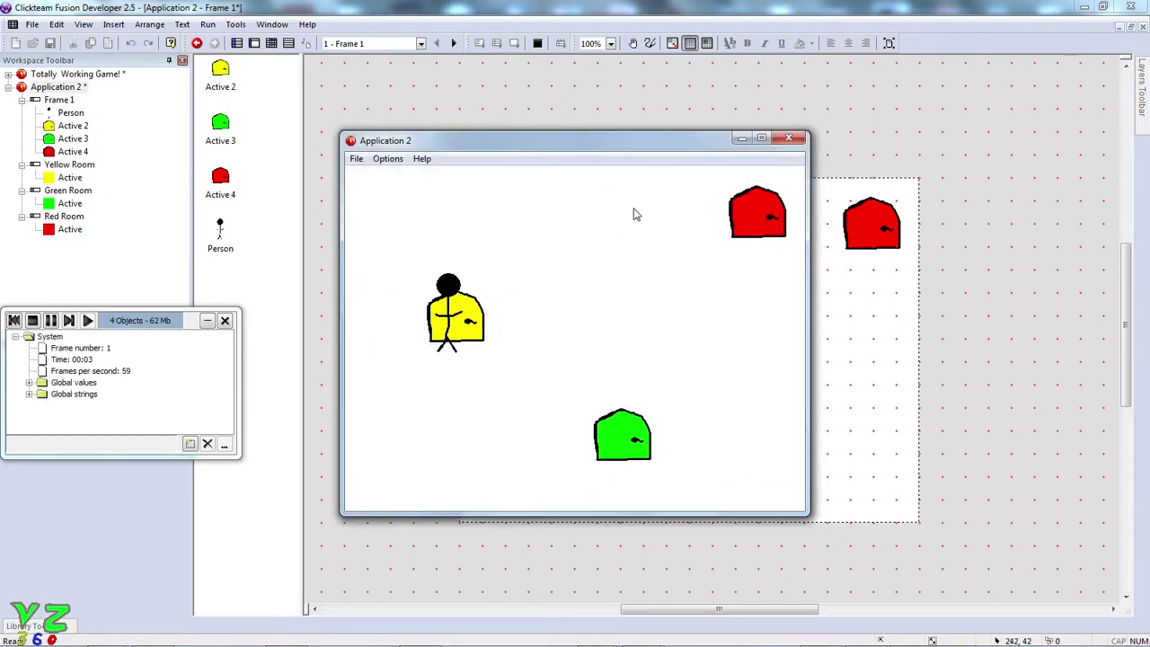
pyautogui.press('Right')
pyautogui.press('Right')
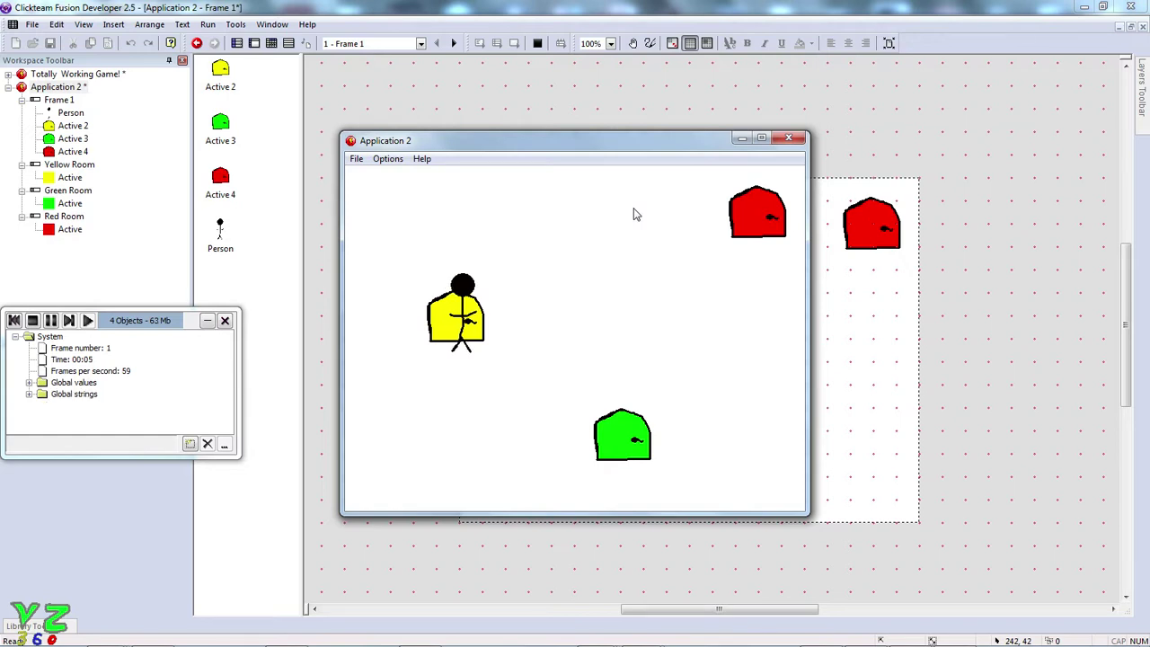
pyautogui.press('Right')
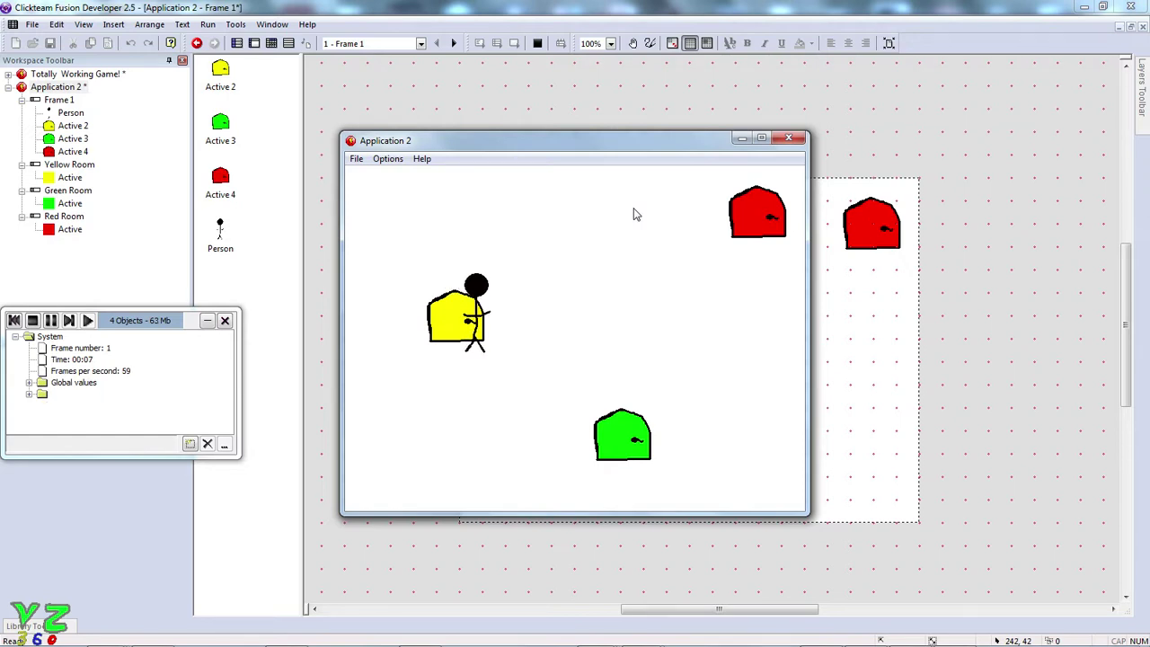
pyautogui.press('Left')
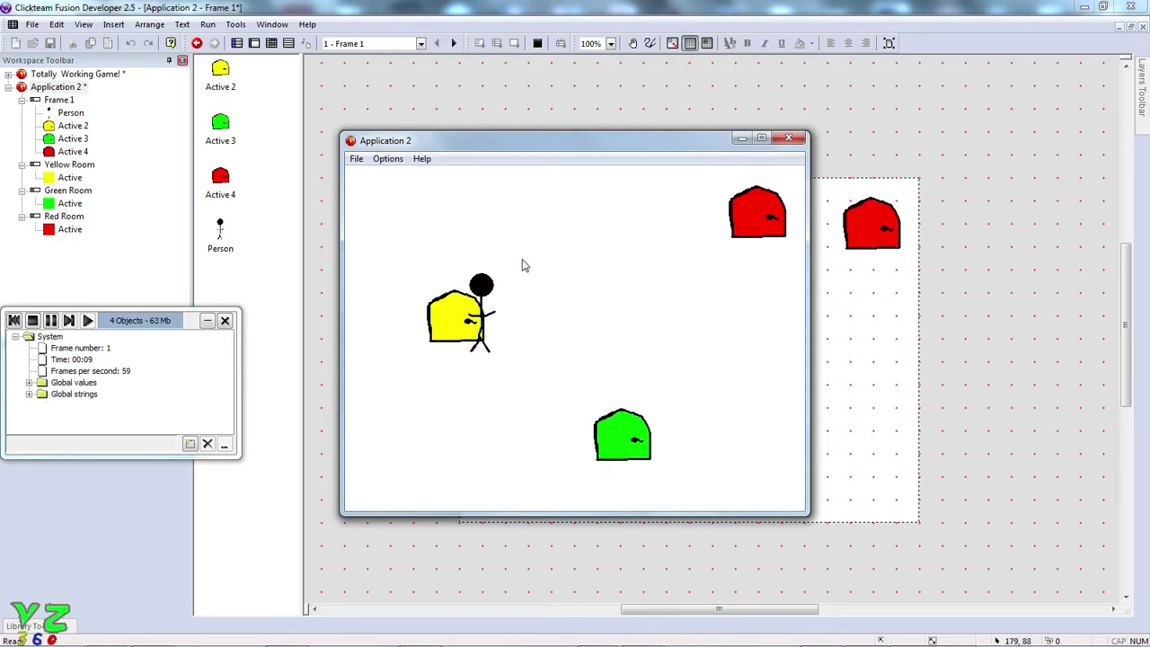
pyautogui.click(471, 326)
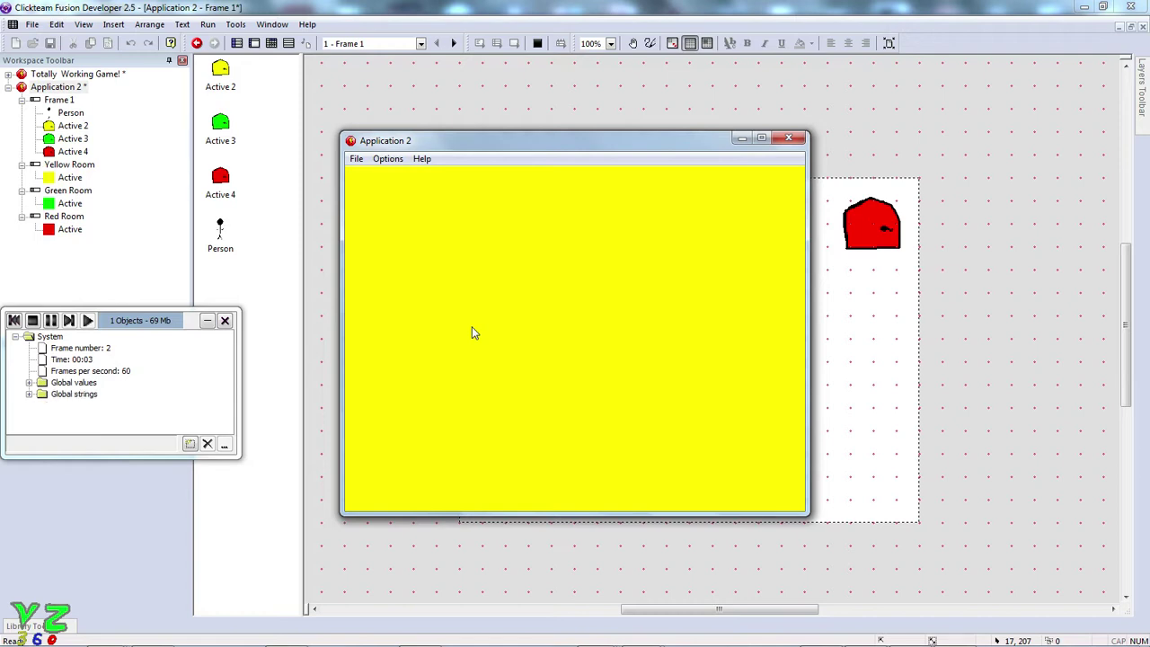
# - Leave the Yellow Room for the Red Room and expand the debugger's global values to check the stored position
pyautogui.click(472, 326)
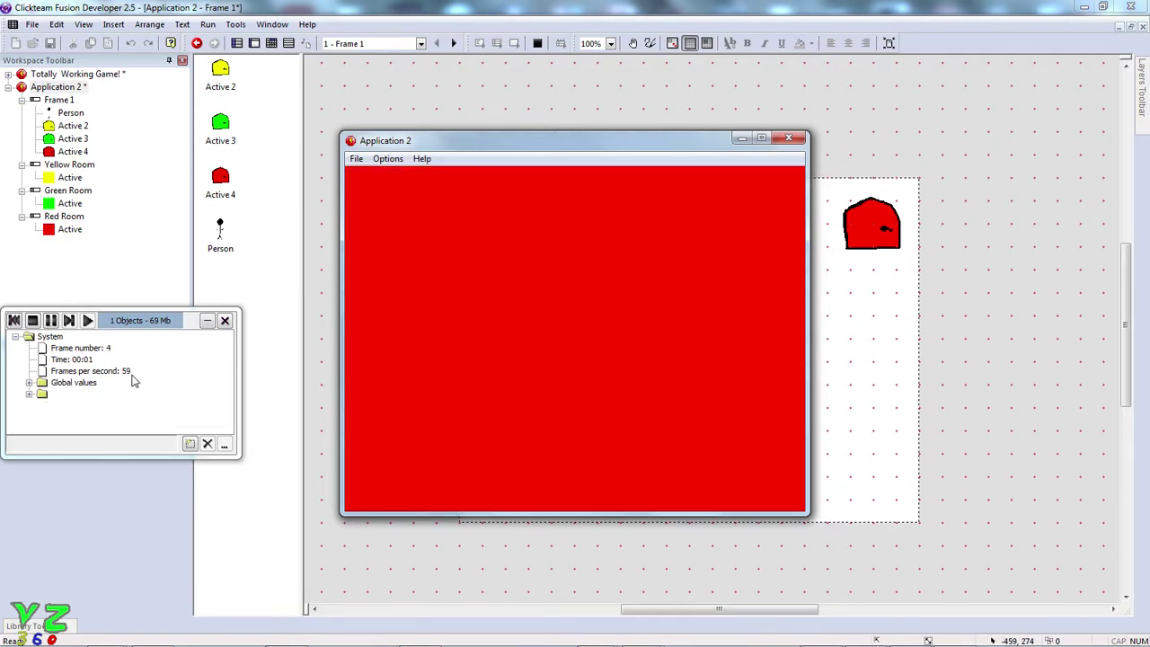
pyautogui.click(129, 403)
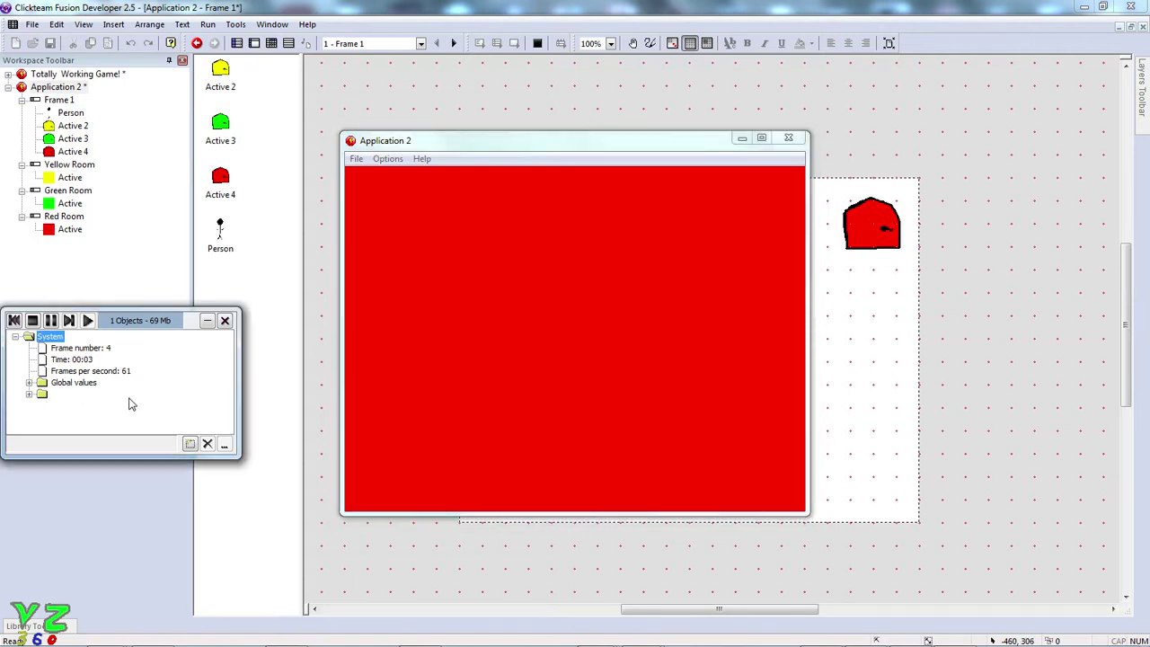
pyautogui.click(29, 395)
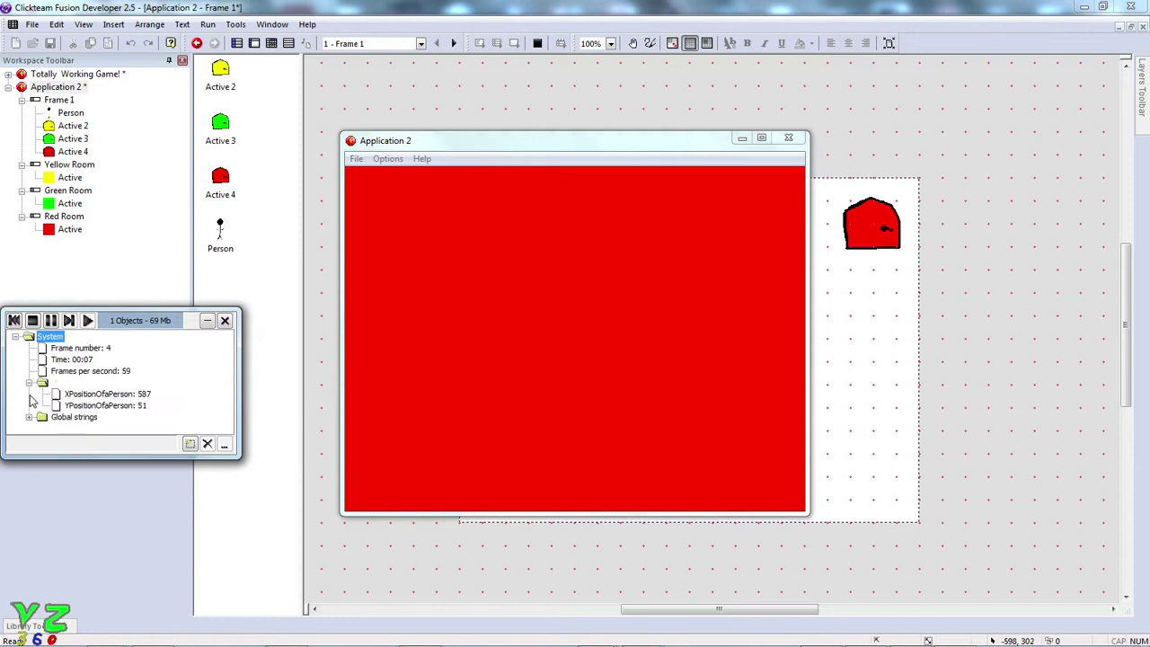
# - Test returning to Frame 1 and visiting the Green Room while checking the stored X and Y values, and end the run
pyautogui.click(653, 301)
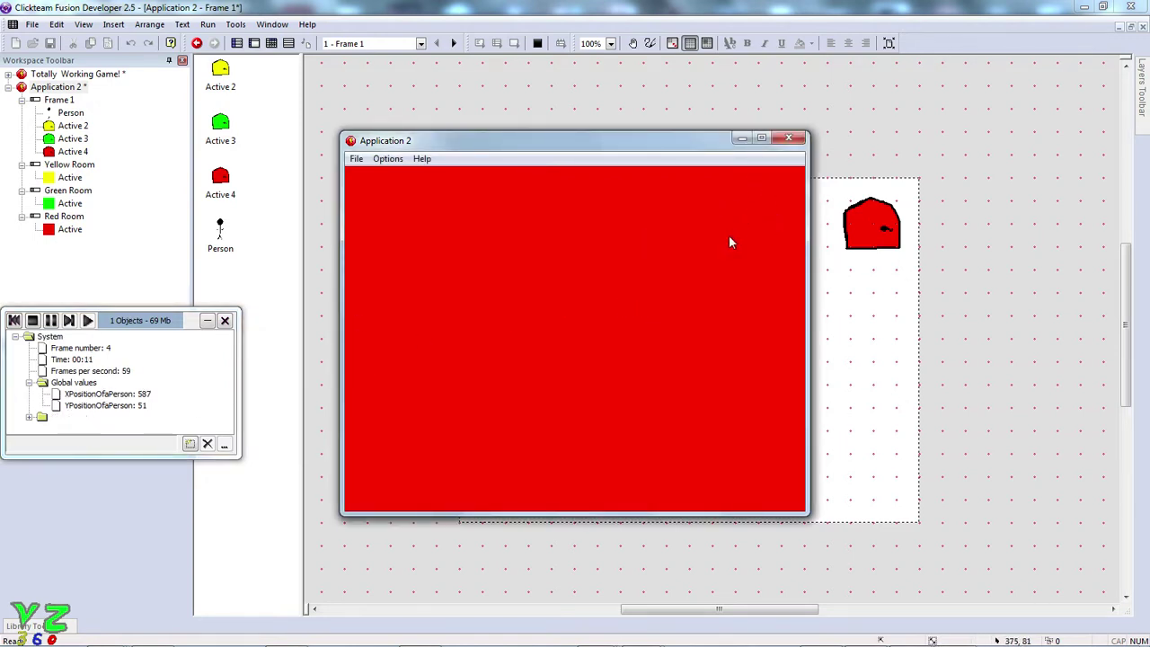
pyautogui.press('space')
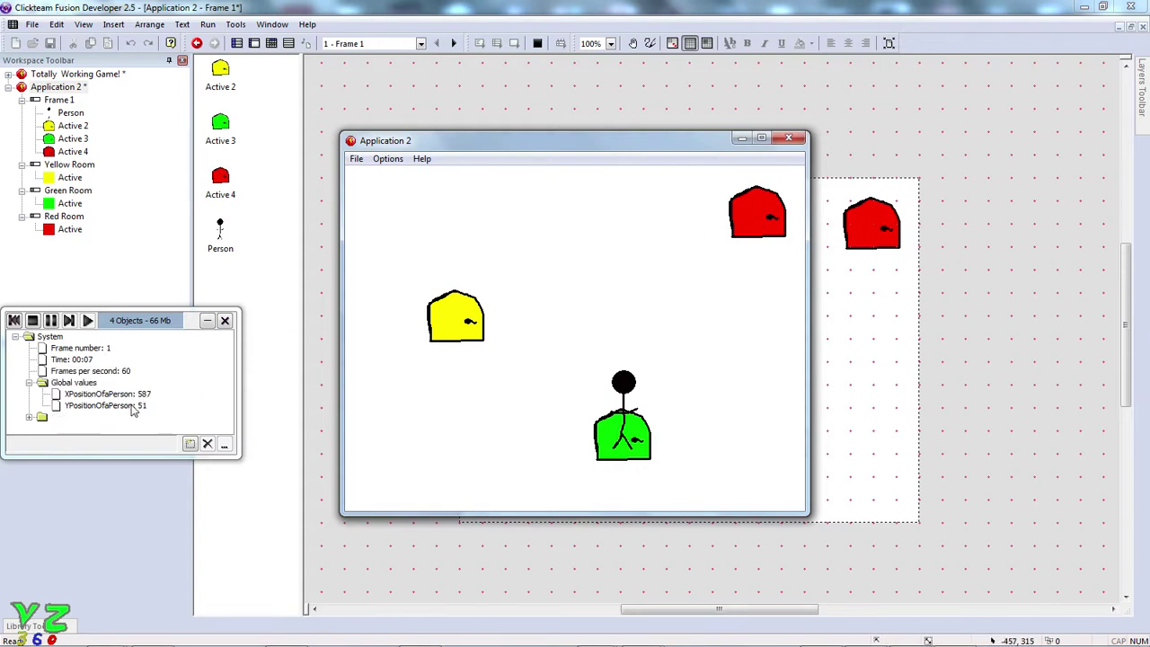
pyautogui.click(618, 438)
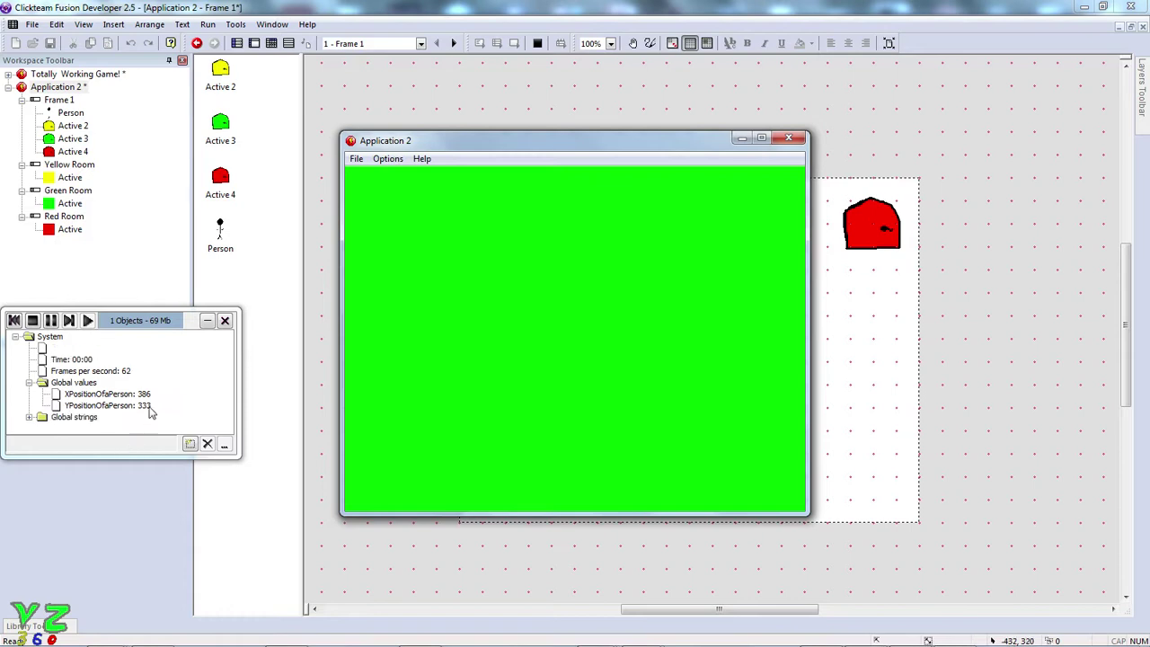
pyautogui.click(458, 398)
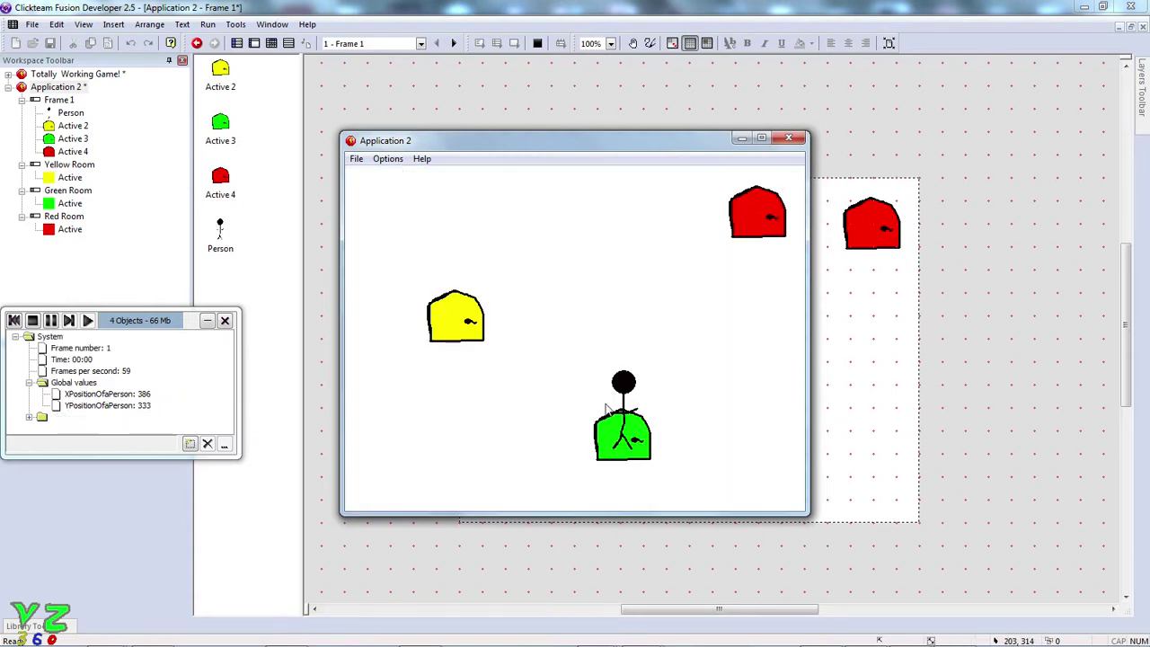
pyautogui.click(786, 139)
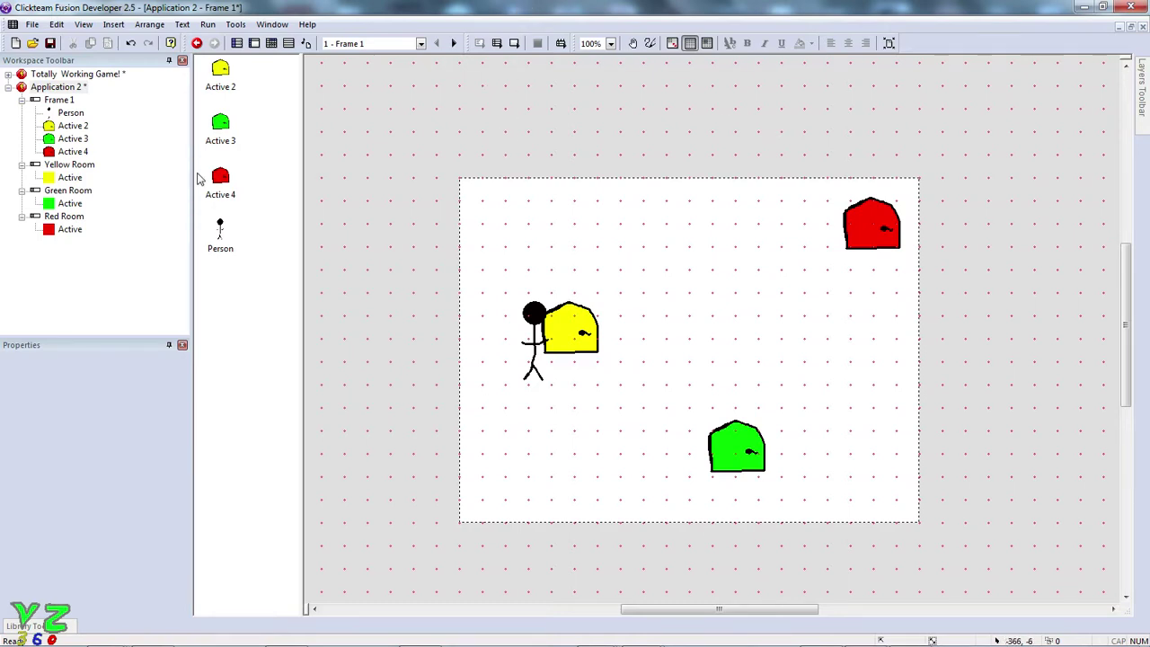
# - Open the Yellow Room frame and review the application's global values XPositionOfaPerson and YPositionOfaPerson
pyautogui.click(60, 166)
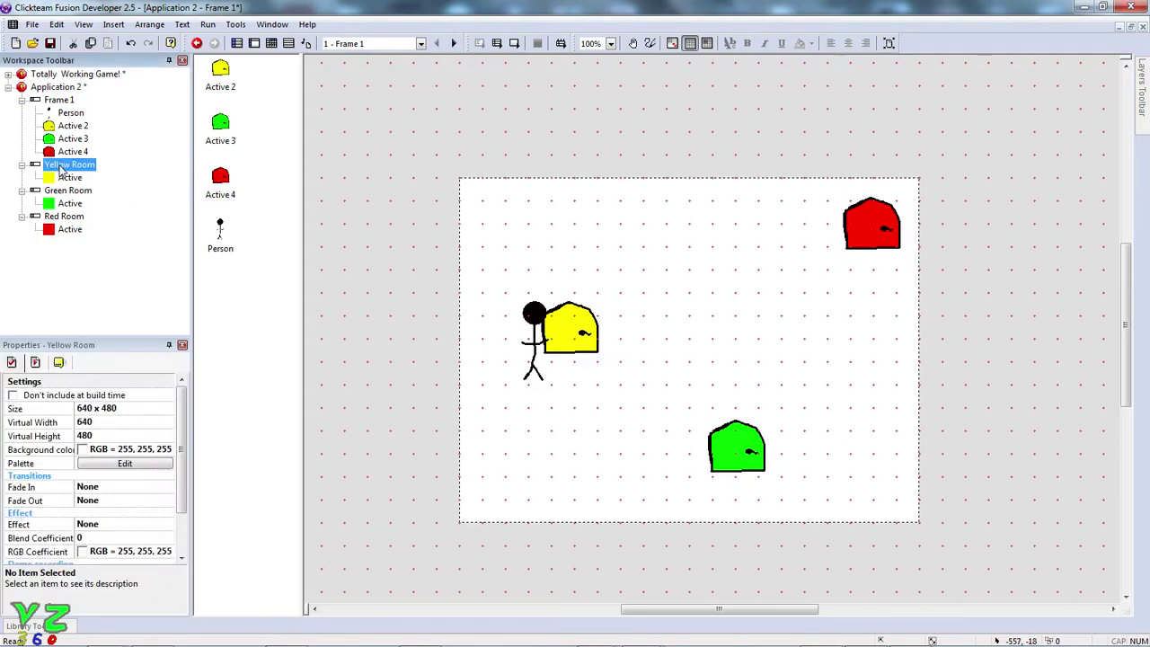
pyautogui.doubleClick(60, 166)
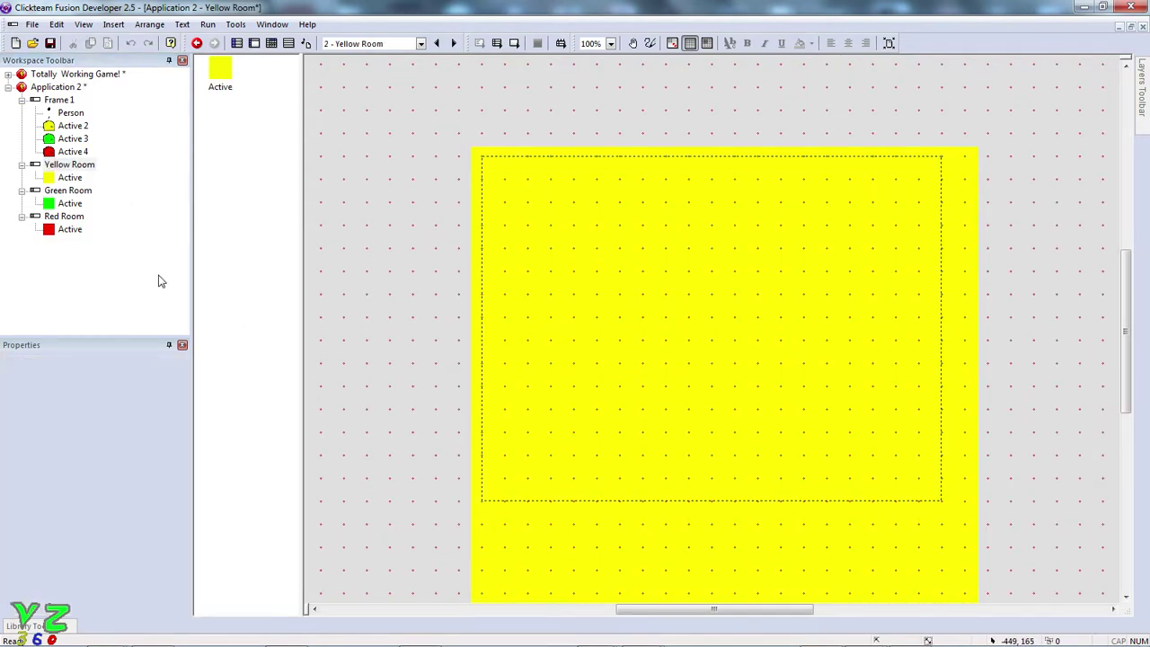
pyautogui.click(45, 87)
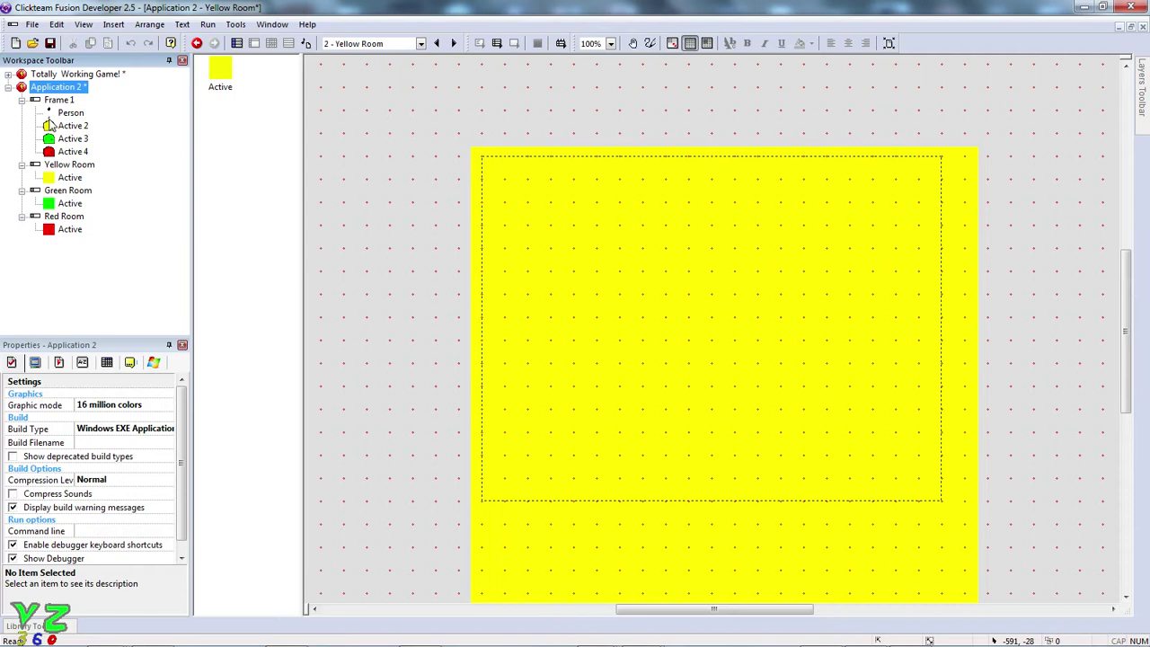
pyautogui.click(83, 363)
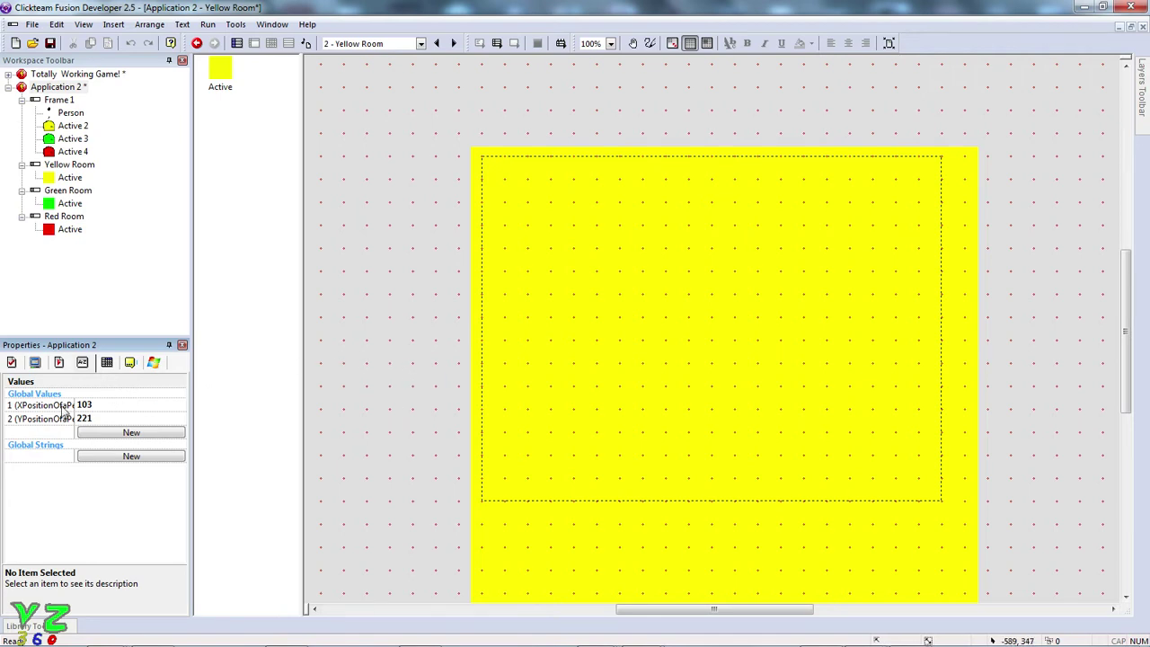
pyautogui.click(401, 361)
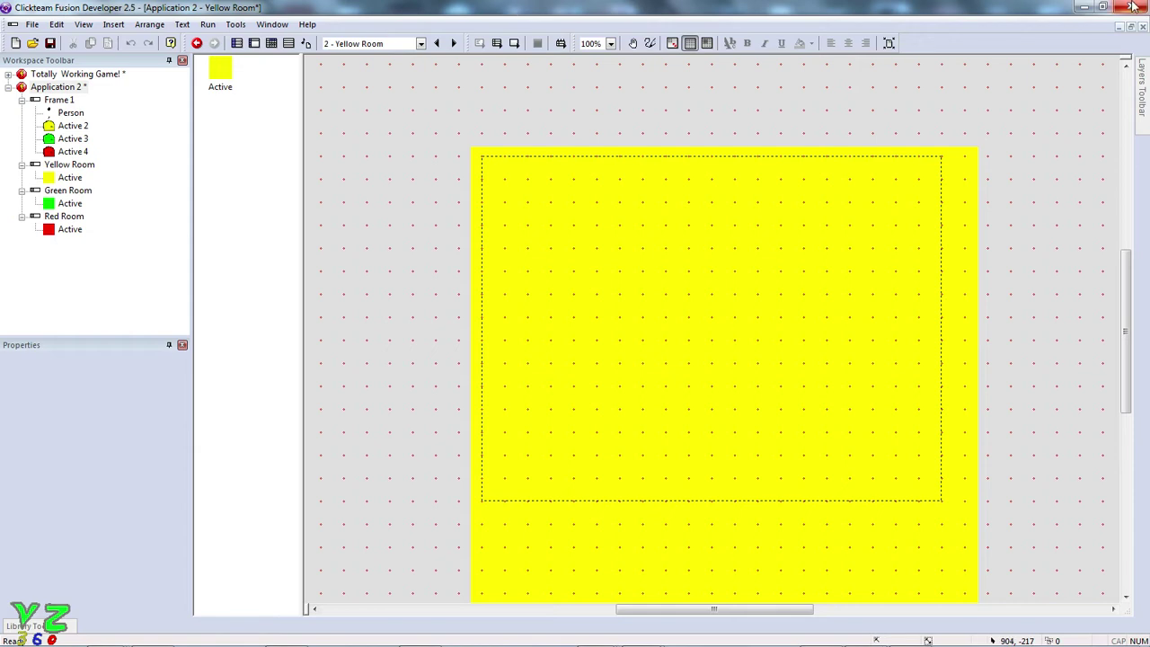